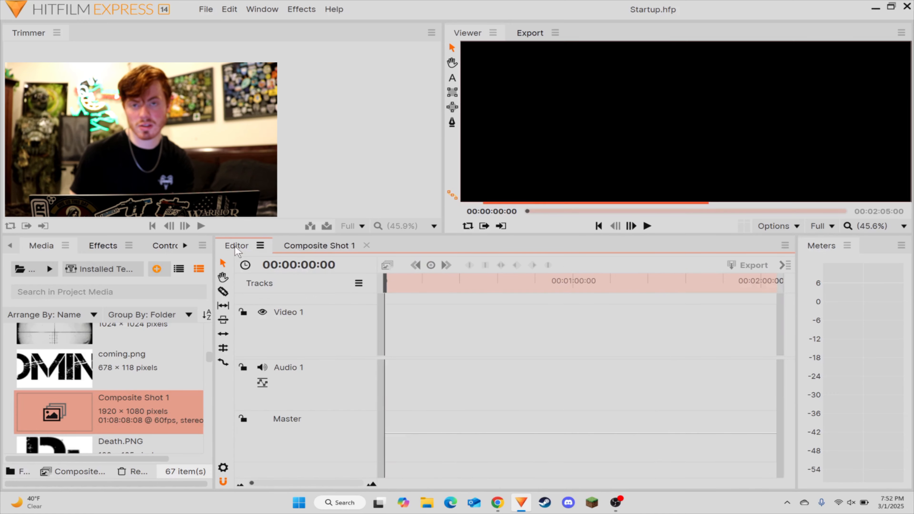
Step: Open the Composite Shot 1 timeline and browse the project media
click(313, 249)
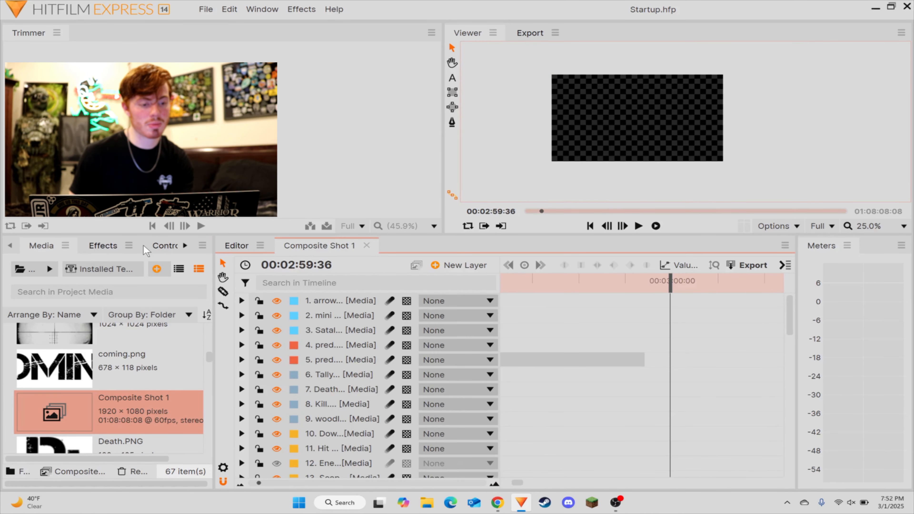
scroll(56, 378, up, 10)
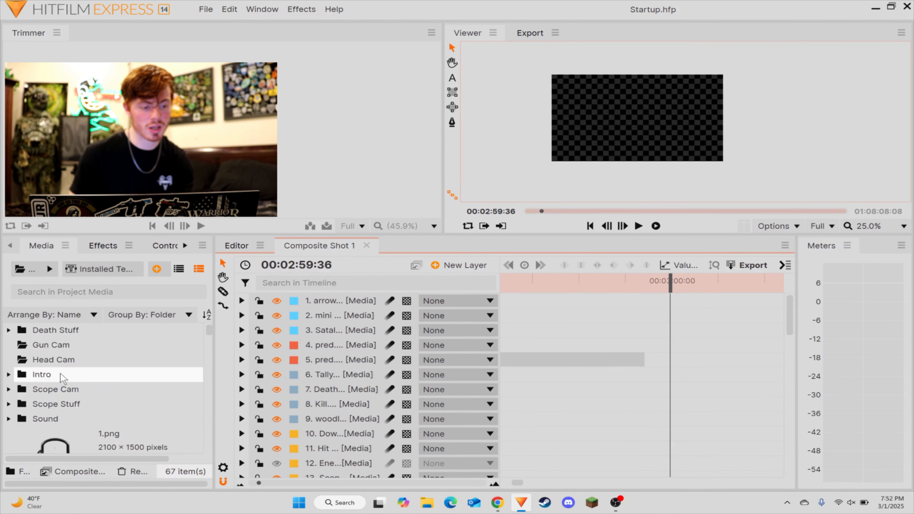
scroll(110, 340, down, 20)
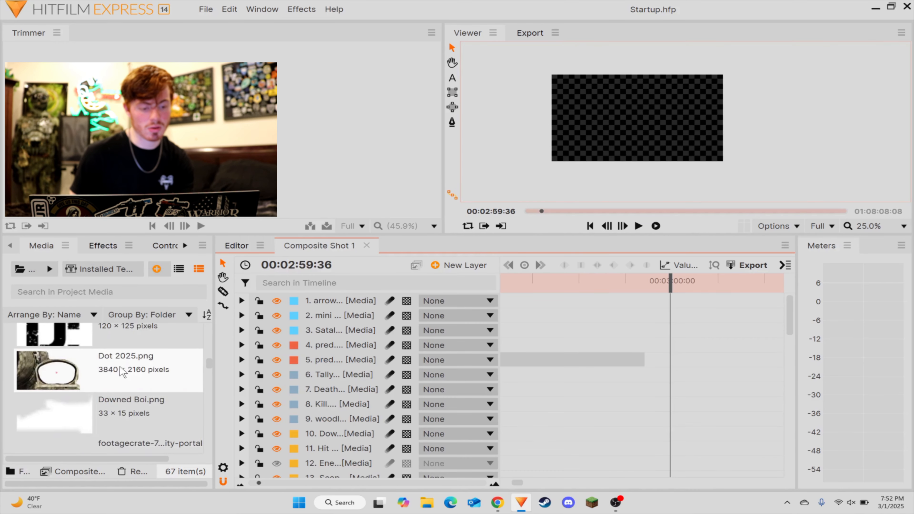
Step: View the properties for a new composite shot and dismiss them without creating one
scroll(119, 428, up, 20)
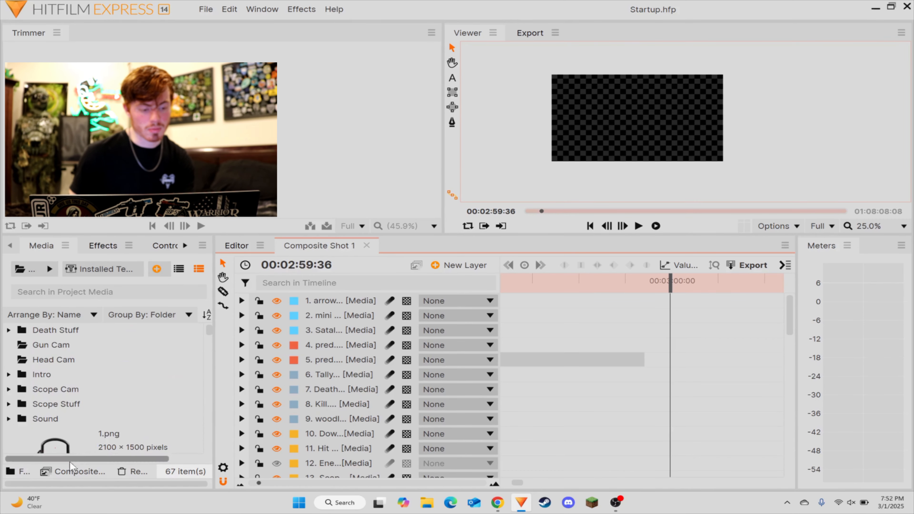
click(78, 472)
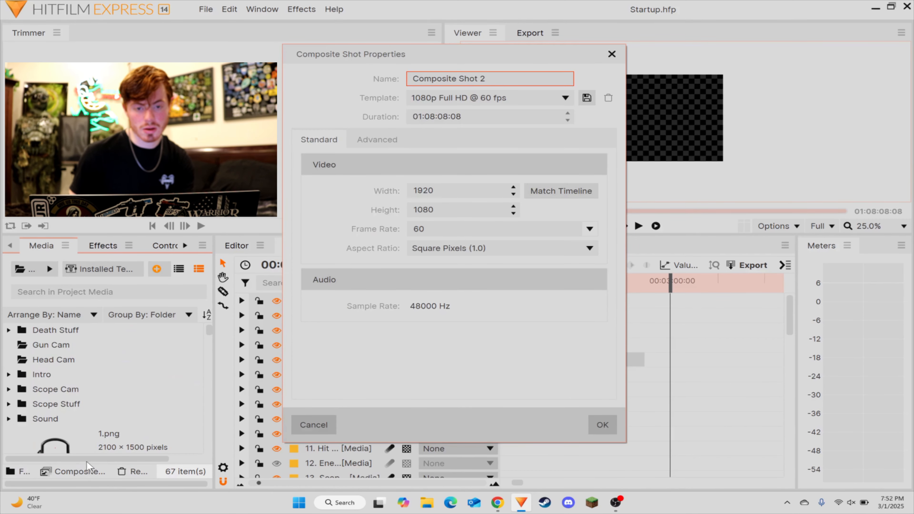
click(612, 54)
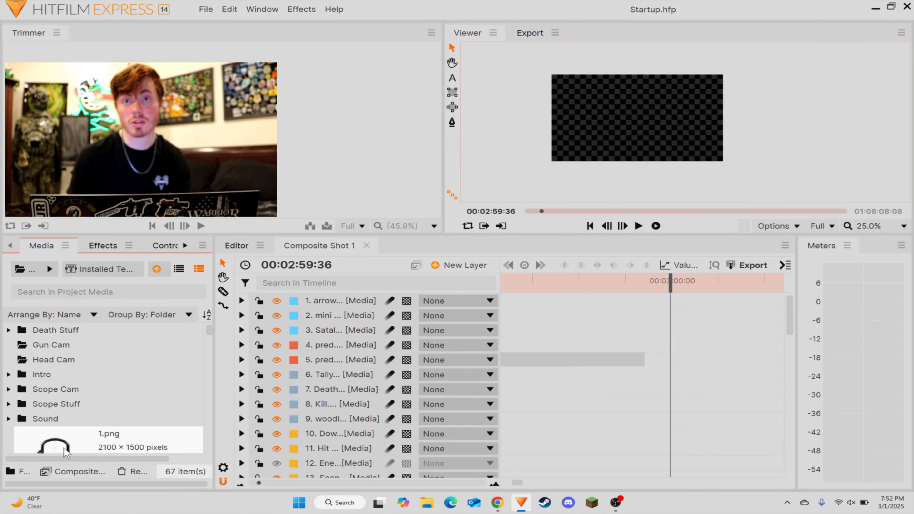
scroll(89, 446, down, 6)
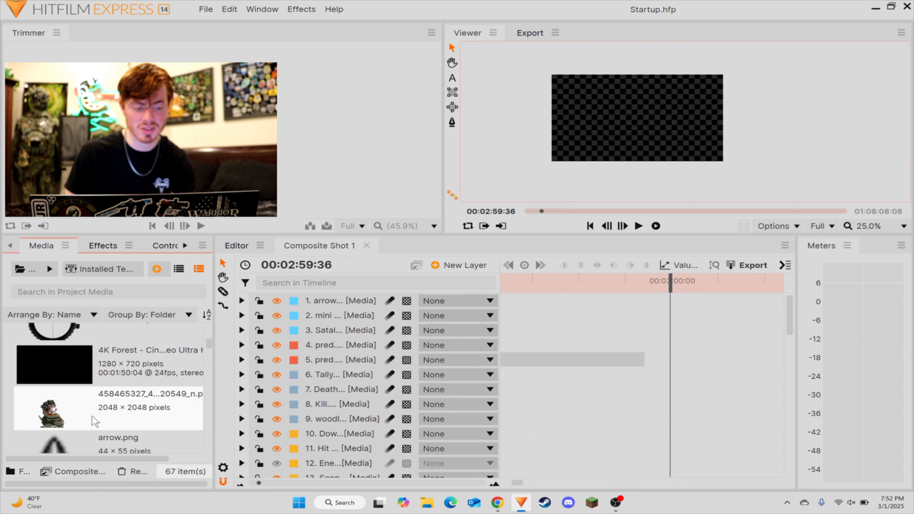
scroll(90, 432, up, 6)
scroll(91, 425, down, 6)
scroll(90, 425, up, 6)
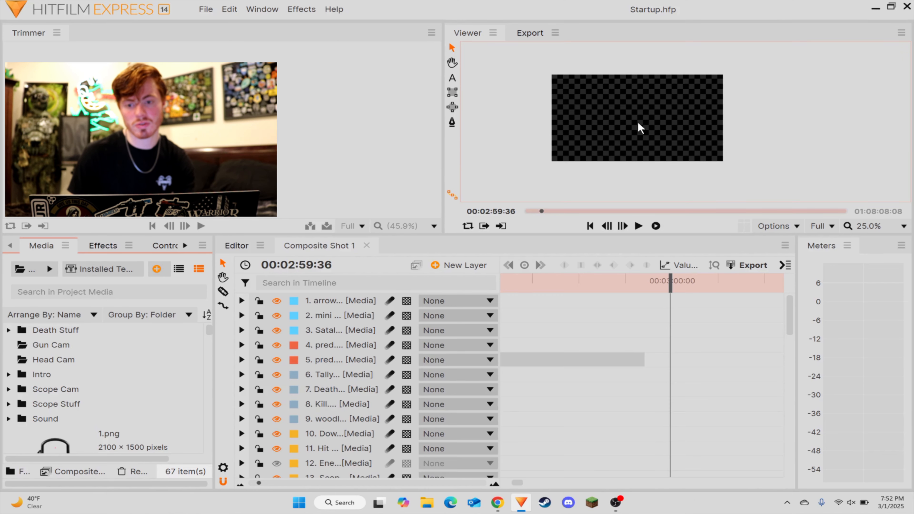
scroll(641, 128, up, 2)
scroll(641, 128, down, 1)
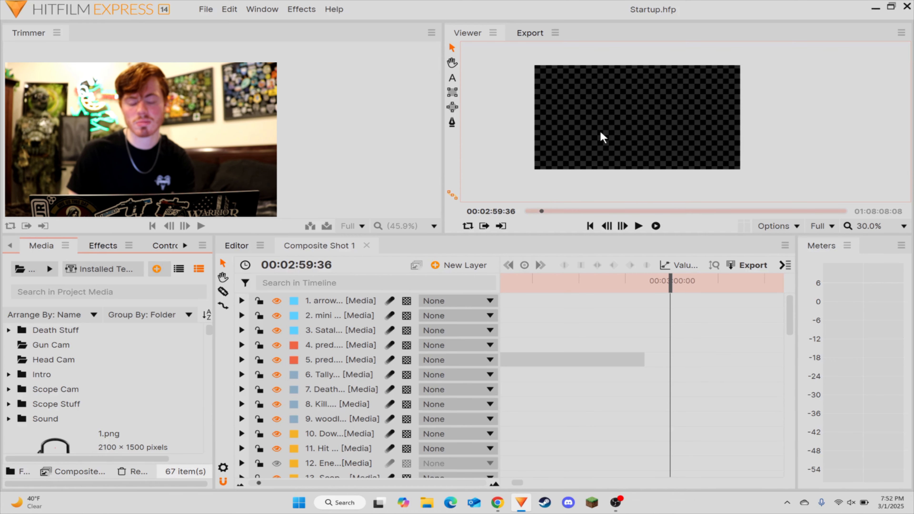
scroll(604, 109, up, 1)
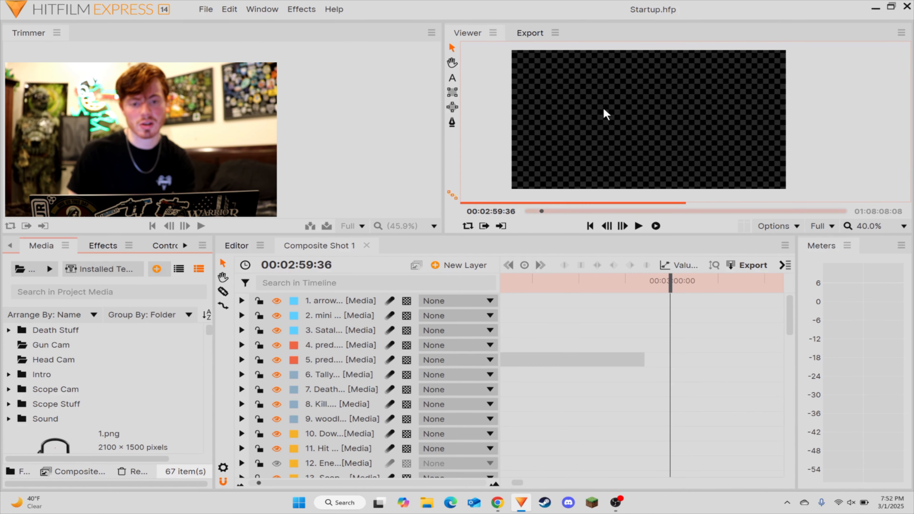
scroll(604, 109, down, 1)
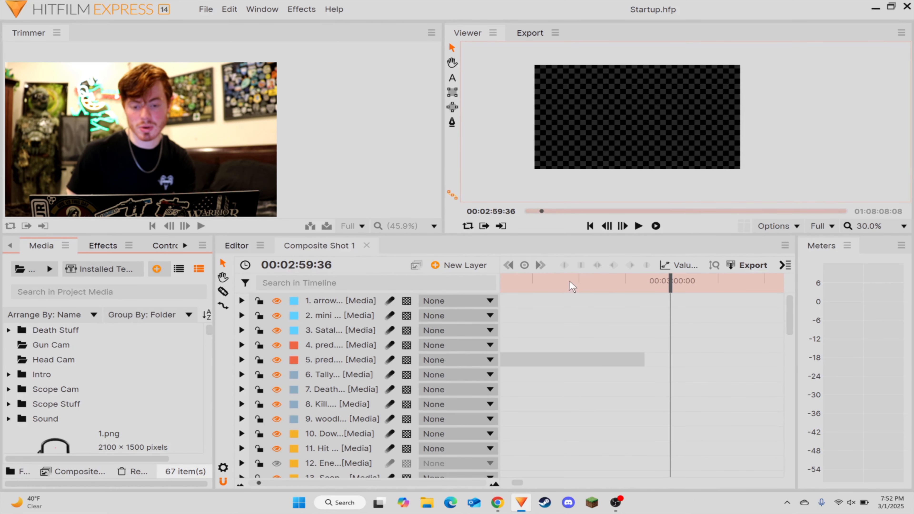
Step: Play back the intro clips from the start of the Composite Shot 1 timeline
drag(569, 288, 506, 464)
scroll(634, 378, down, 10)
click(639, 408)
click(639, 226)
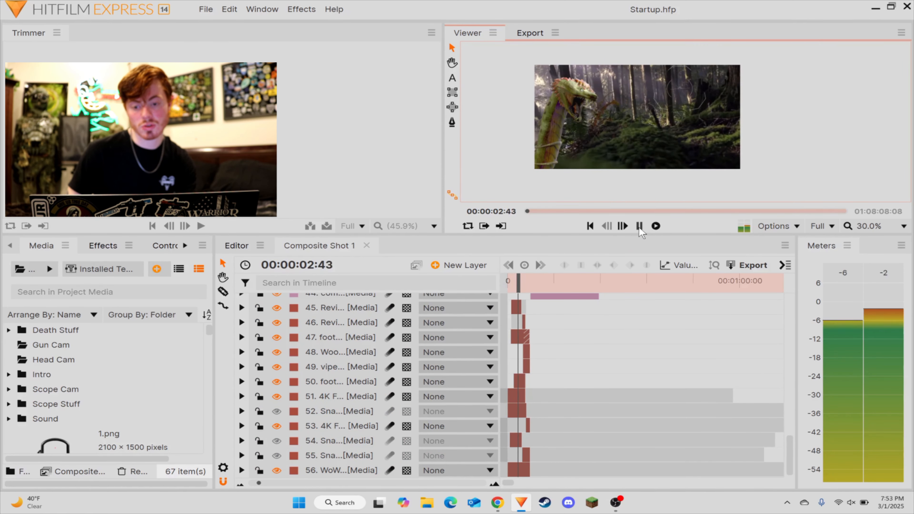
click(639, 226)
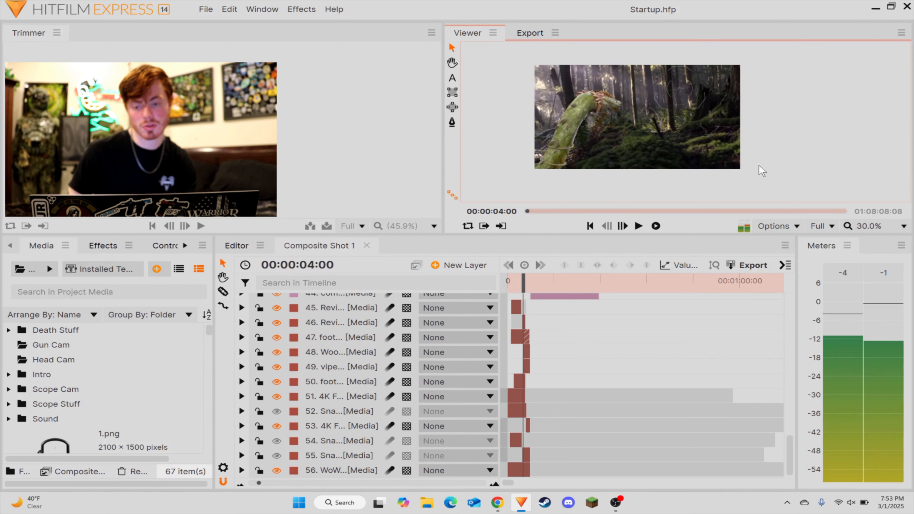
key(space)
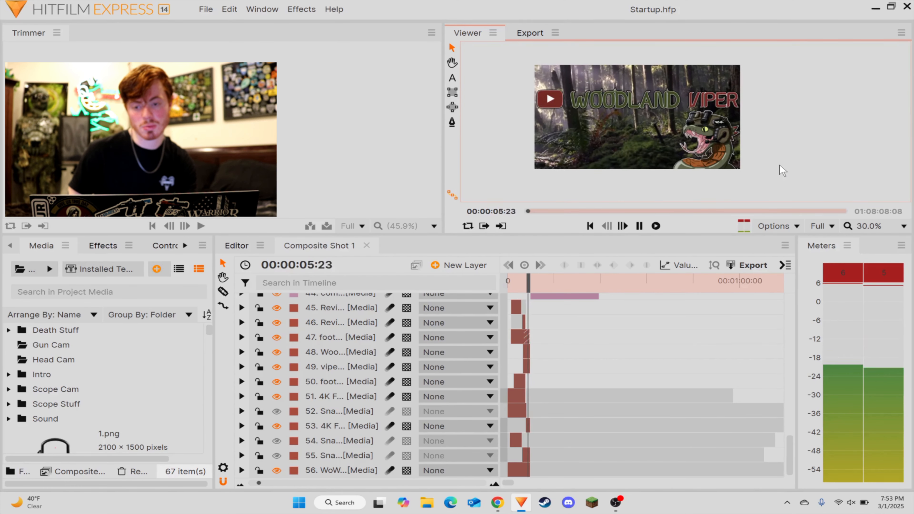
key(space)
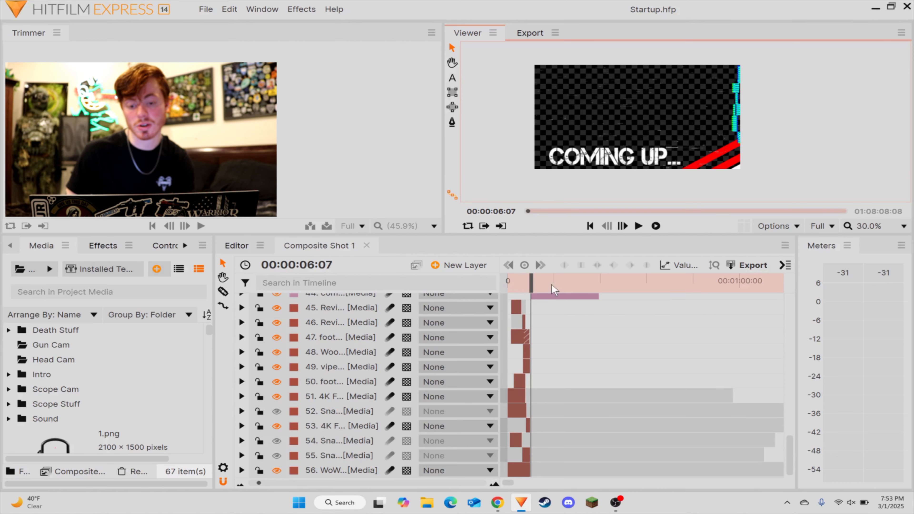
Step: Move the playhead to 00:02:59:47, in the empty area past the template clips
scroll(588, 298, up, 2)
scroll(592, 310, up, 14)
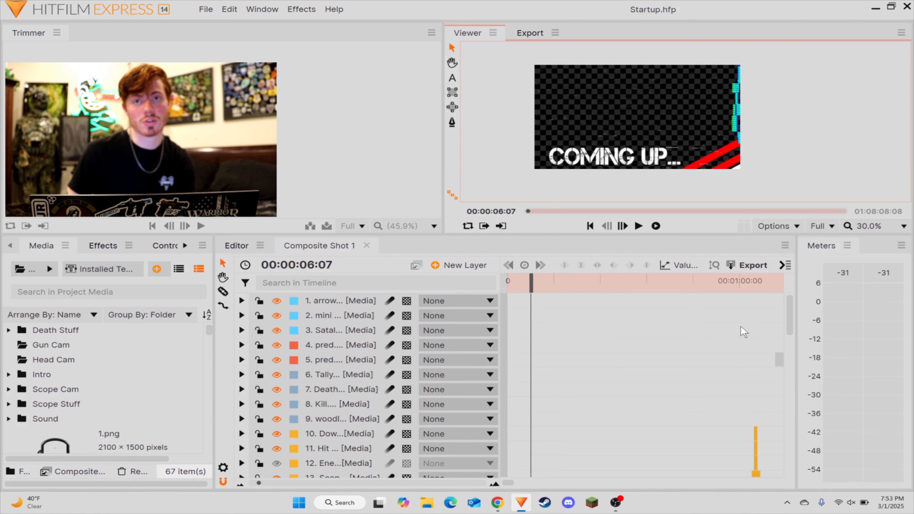
drag(753, 319, 716, 317)
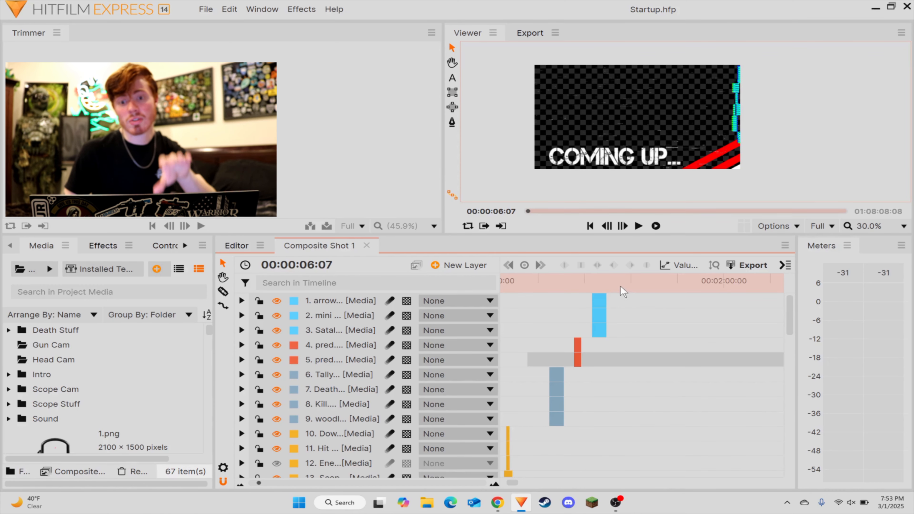
drag(647, 292, 570, 313)
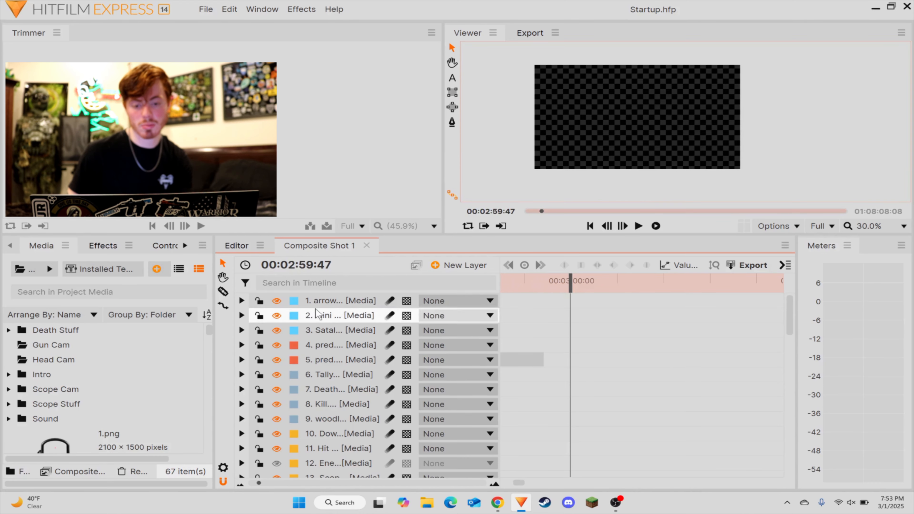
Step: Import SC024K_0000 from the Scope cam folder and place it at the playhead as the top layer of Composite Shot 1
click(25, 273)
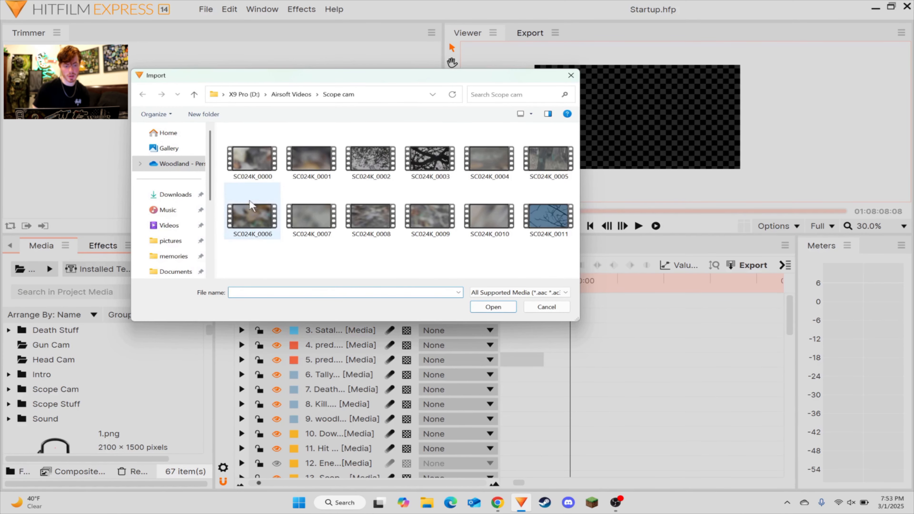
click(251, 159)
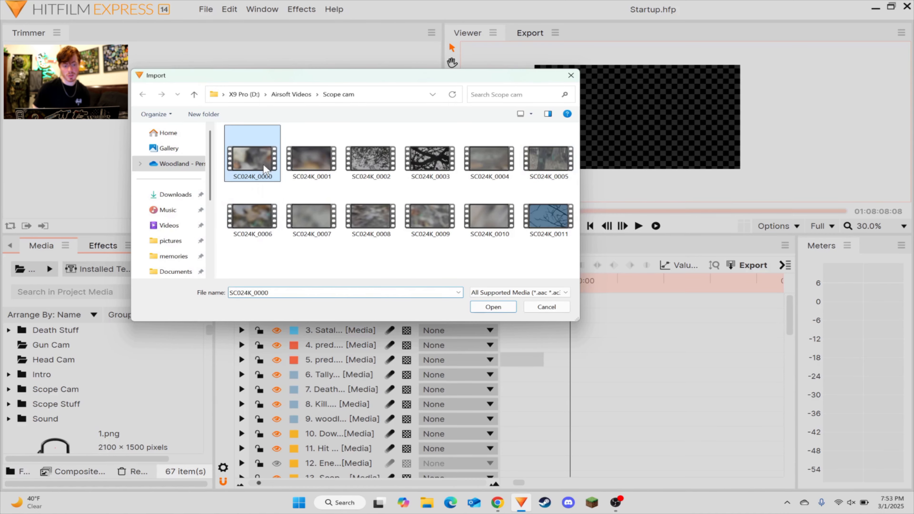
click(506, 311)
drag(29, 432, 584, 302)
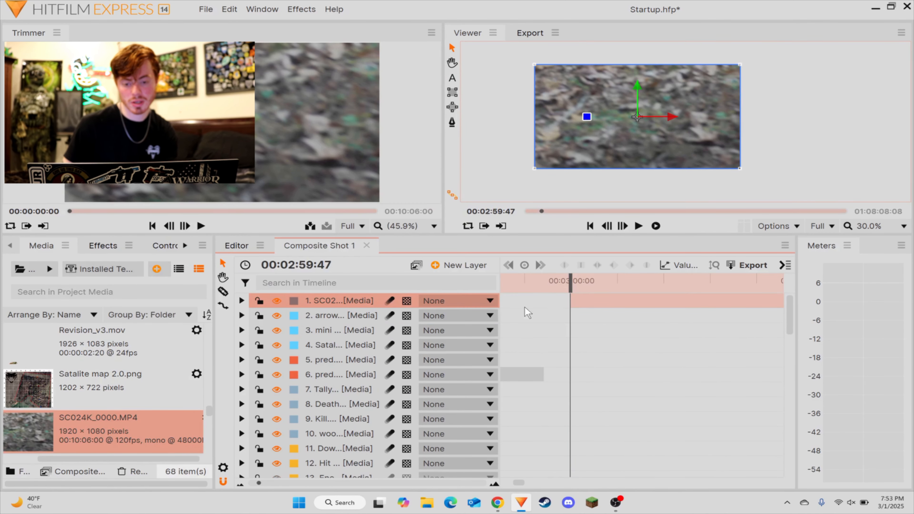
Step: Set the label color of the SC024K_0000 layer to Hunter Green
click(295, 302)
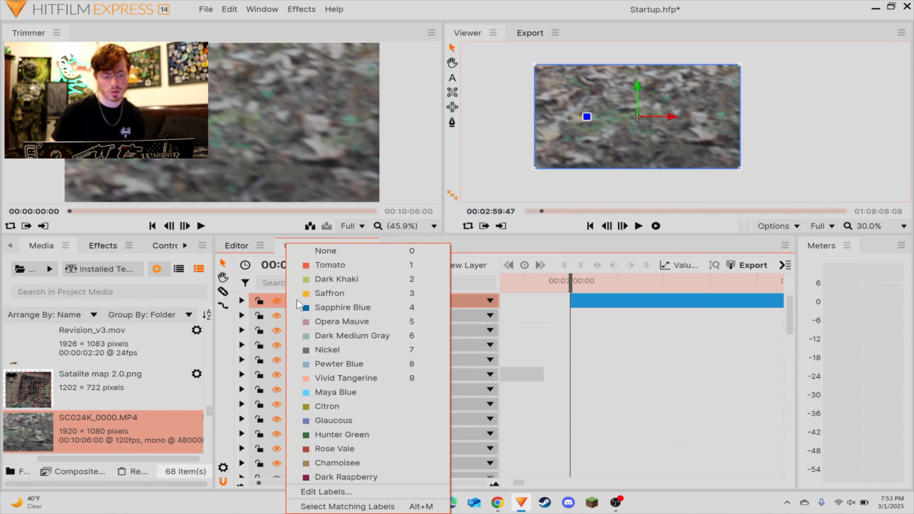
click(326, 436)
click(680, 359)
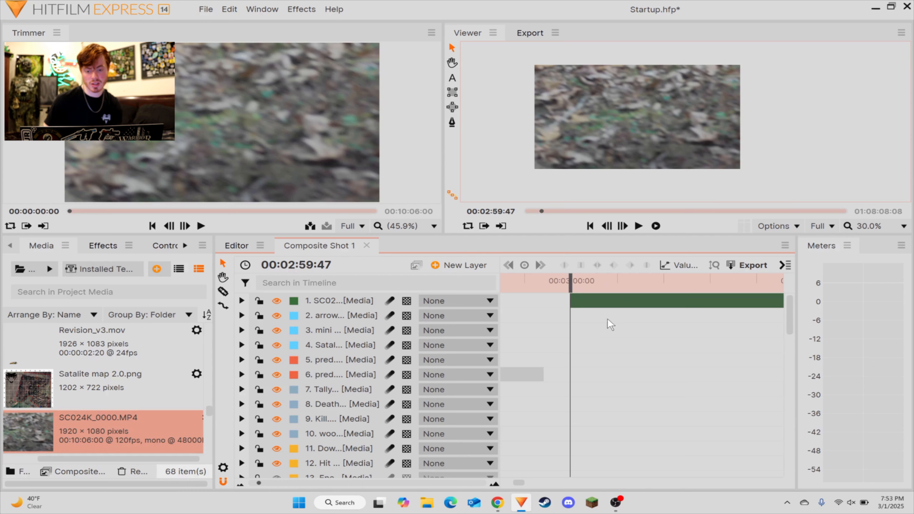
Step: Try to import the GX010154 clip from the Head cam folder in Airsoft Videos
click(20, 269)
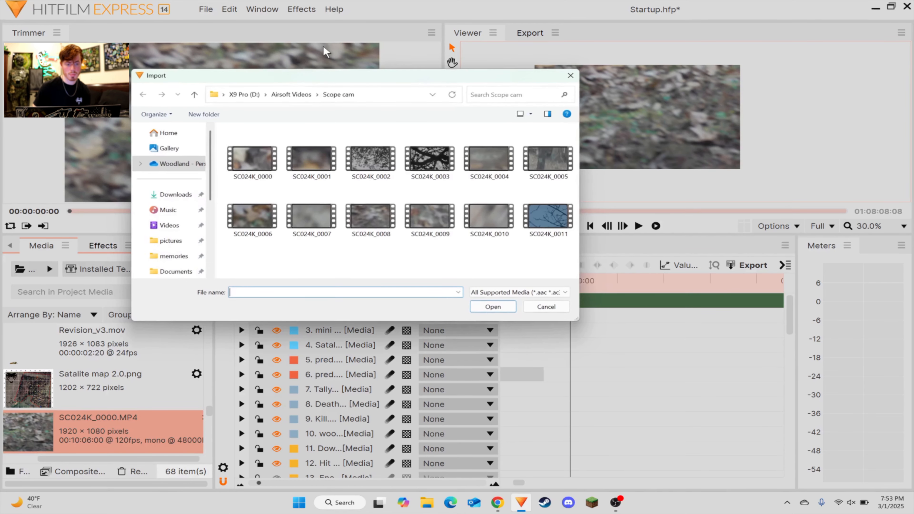
click(290, 95)
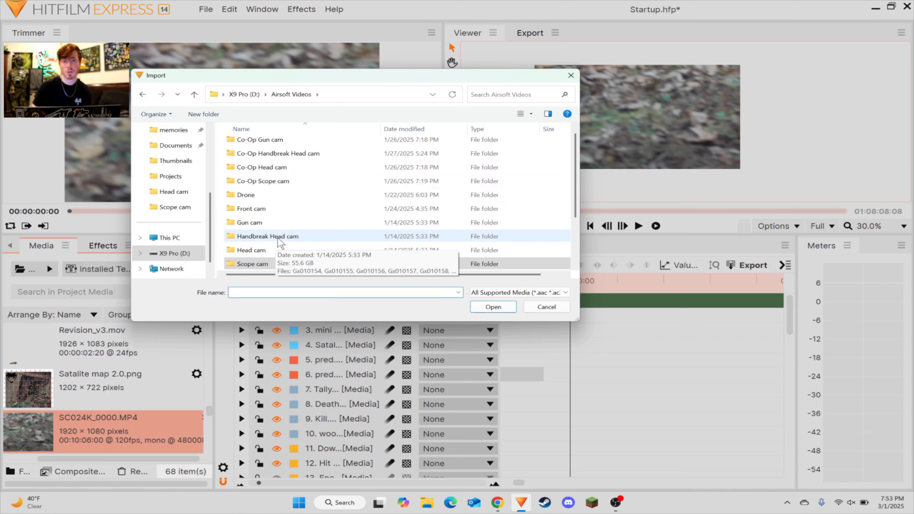
scroll(302, 216, down, 1)
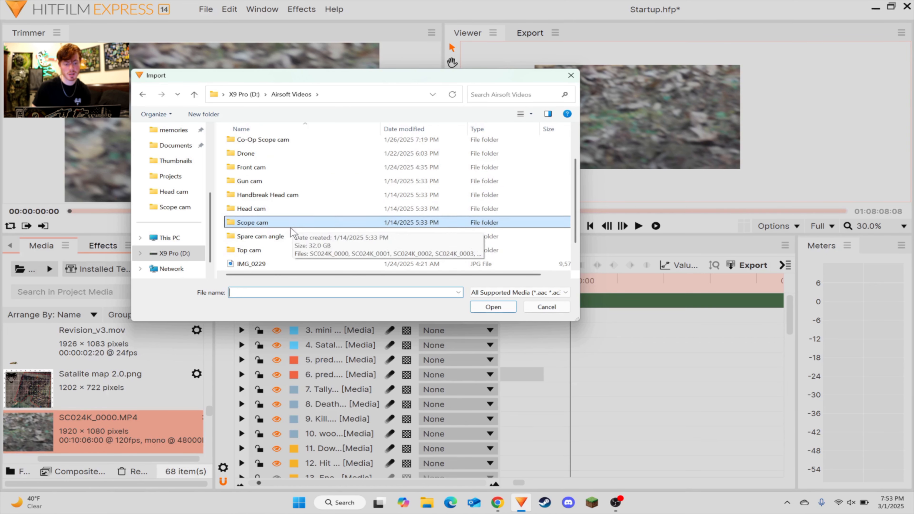
click(262, 212)
double_click(262, 212)
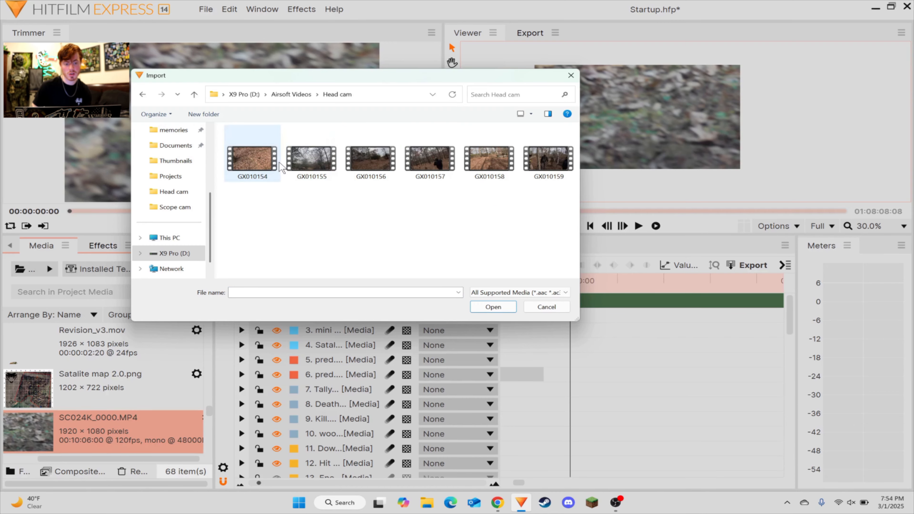
double_click(267, 171)
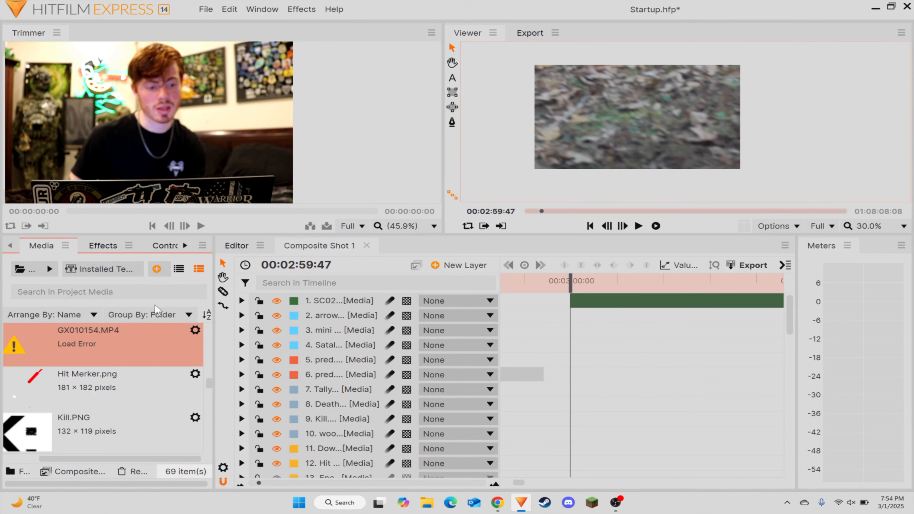
drag(93, 460, 75, 461)
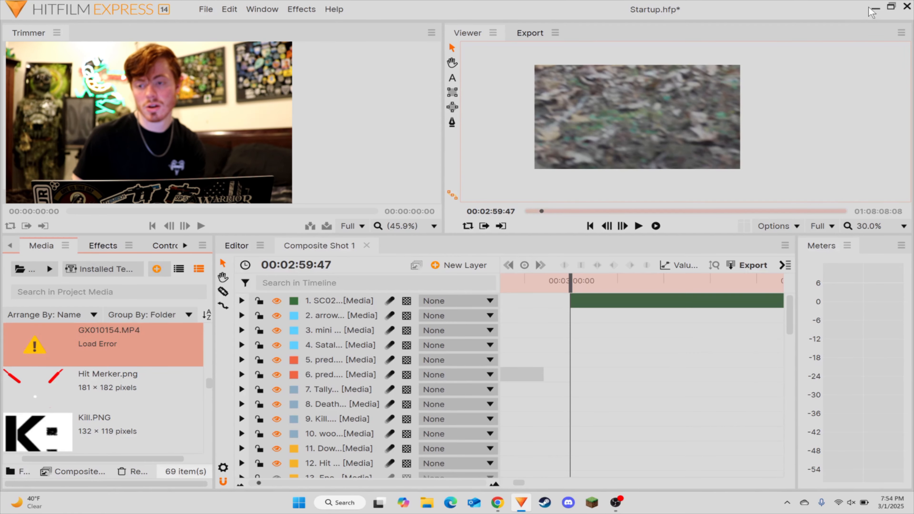
Step: Minimize the open windows, launch HandBrake from the desktop and decline recovering the unfinished queue items
click(875, 8)
click(876, 11)
click(876, 11)
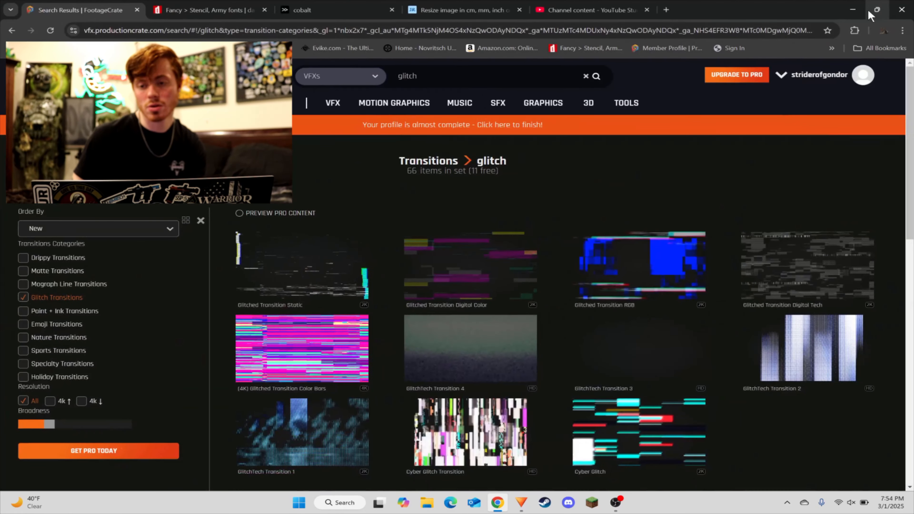
click(853, 10)
double_click(889, 108)
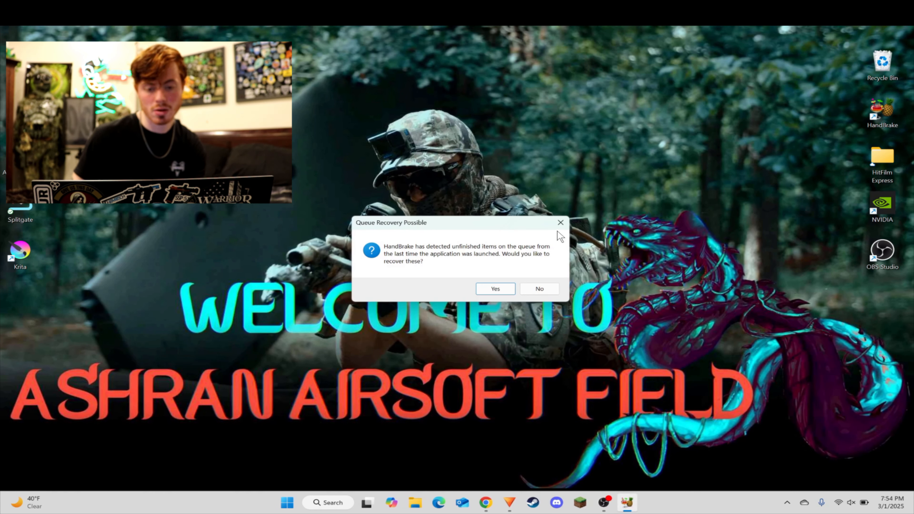
click(540, 289)
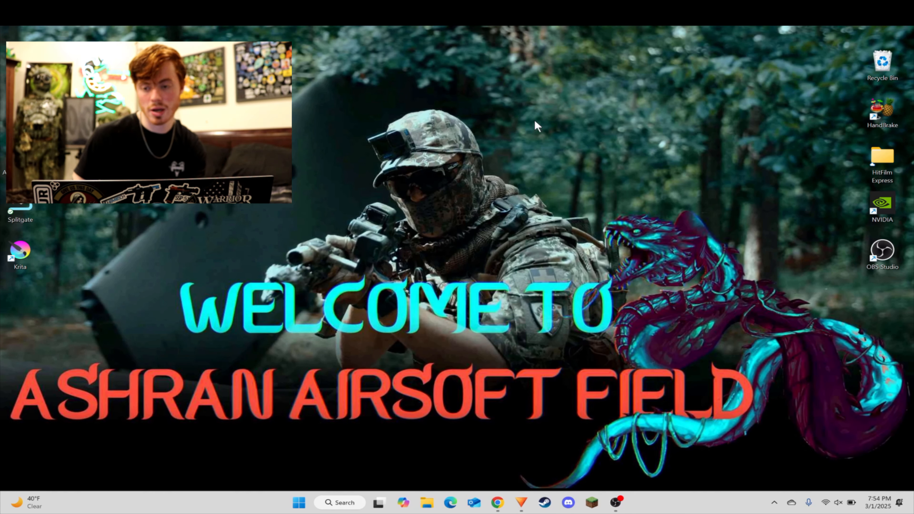
Step: Relaunch HandBrake and open the GX010154 video from the Head cam folder as the source file
double_click(889, 110)
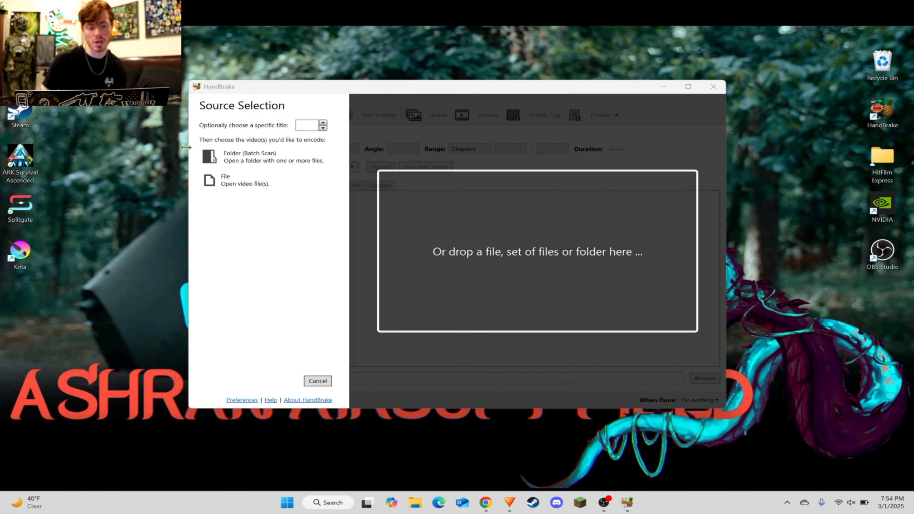
click(247, 181)
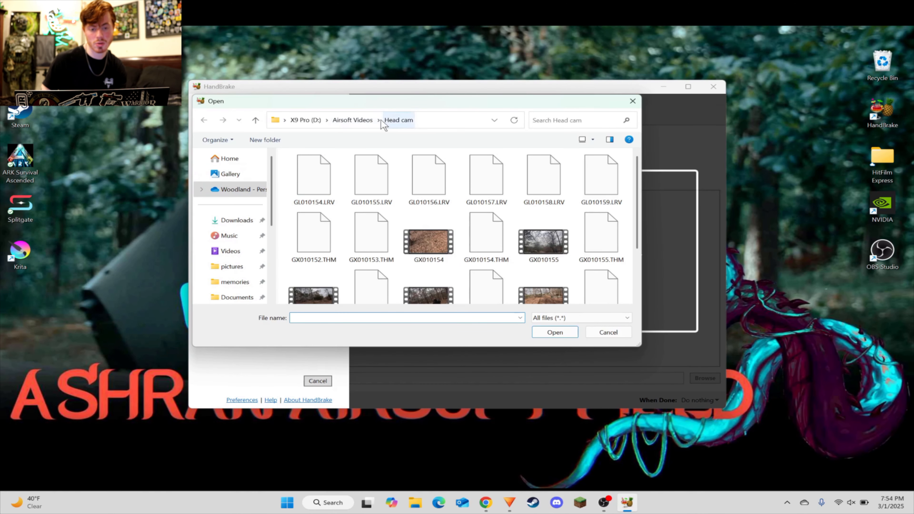
double_click(429, 247)
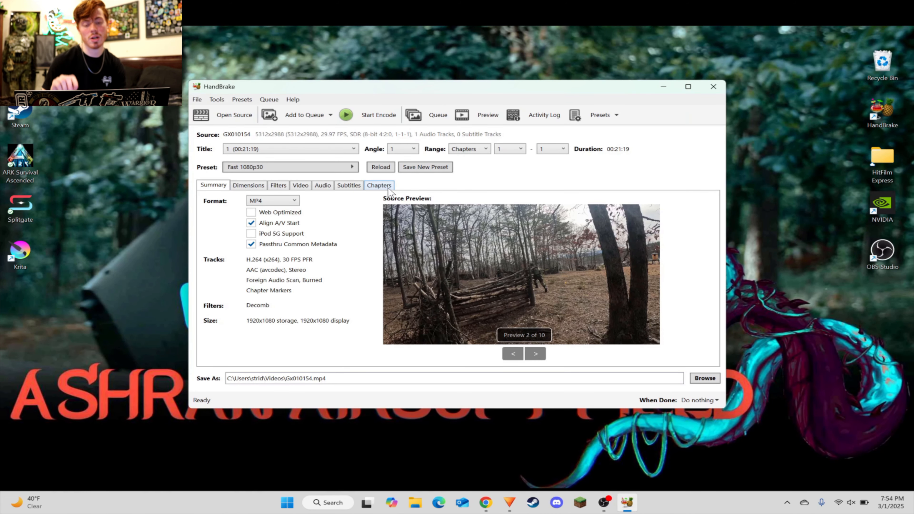
Step: Apply the Creator 2160p60 4K preset to the GX010154 source and add all titles to the encoding queue
click(539, 355)
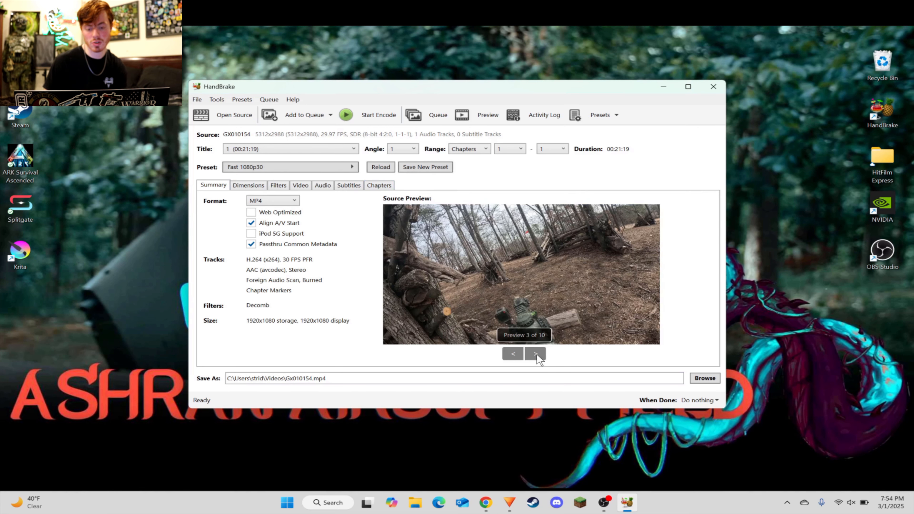
click(535, 355)
click(505, 357)
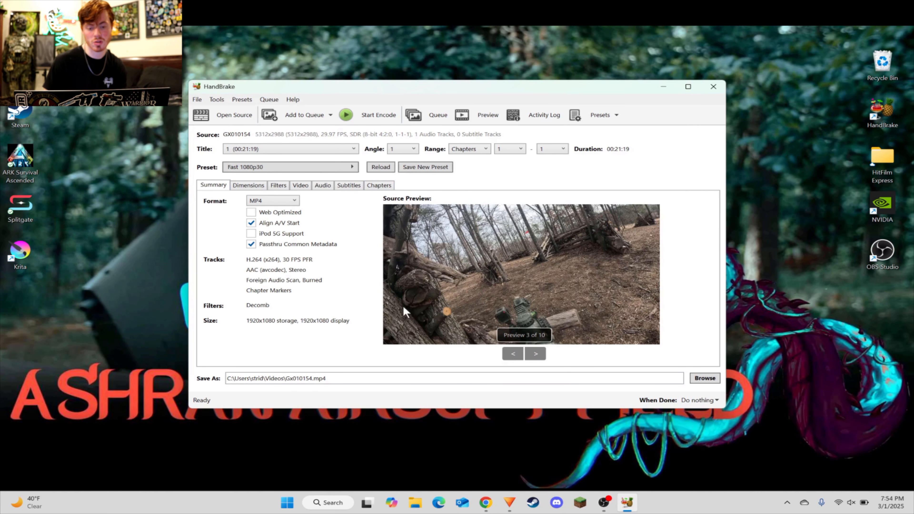
click(288, 167)
scroll(447, 346, down, 3)
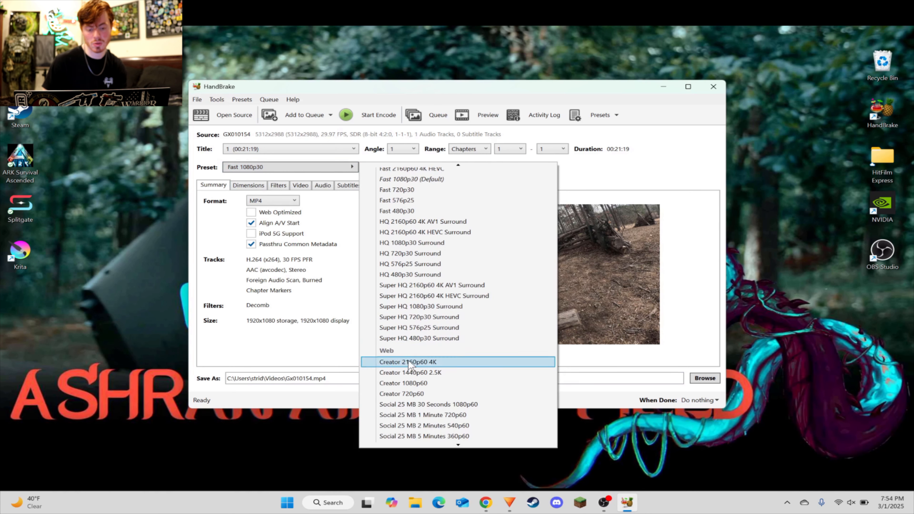
click(436, 364)
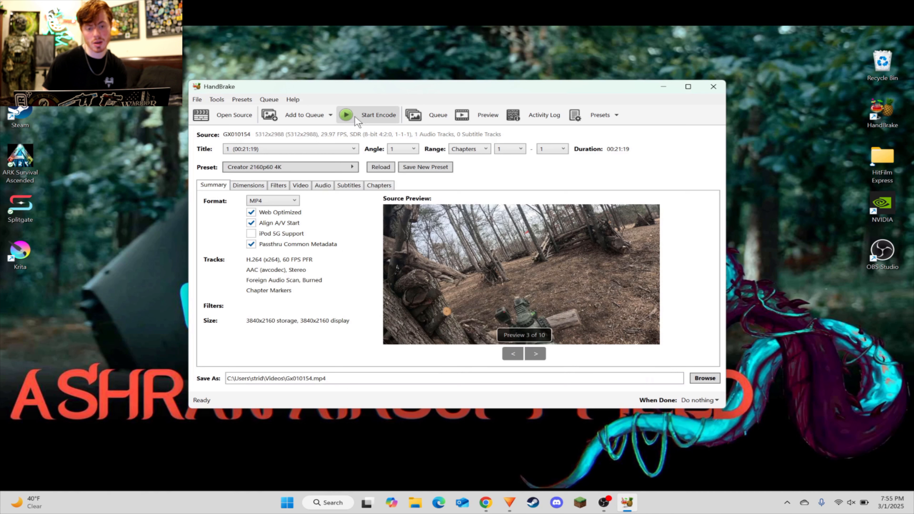
click(330, 116)
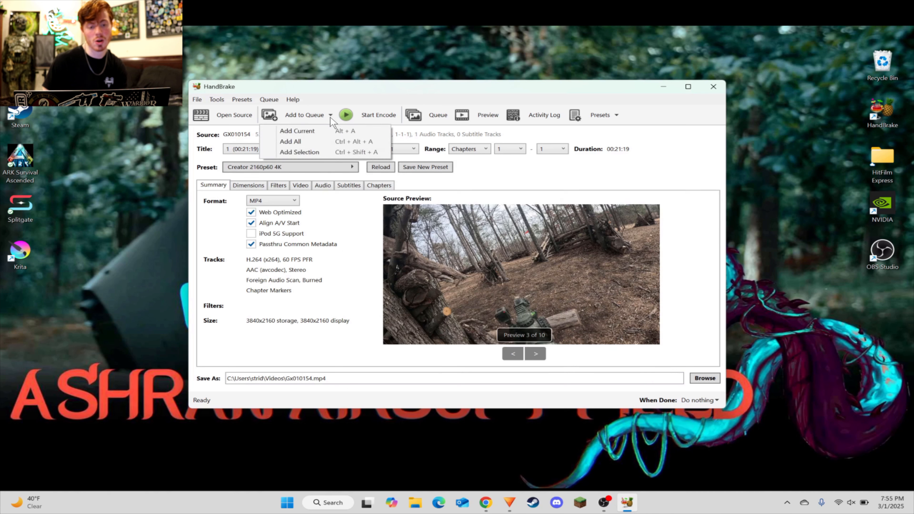
click(305, 142)
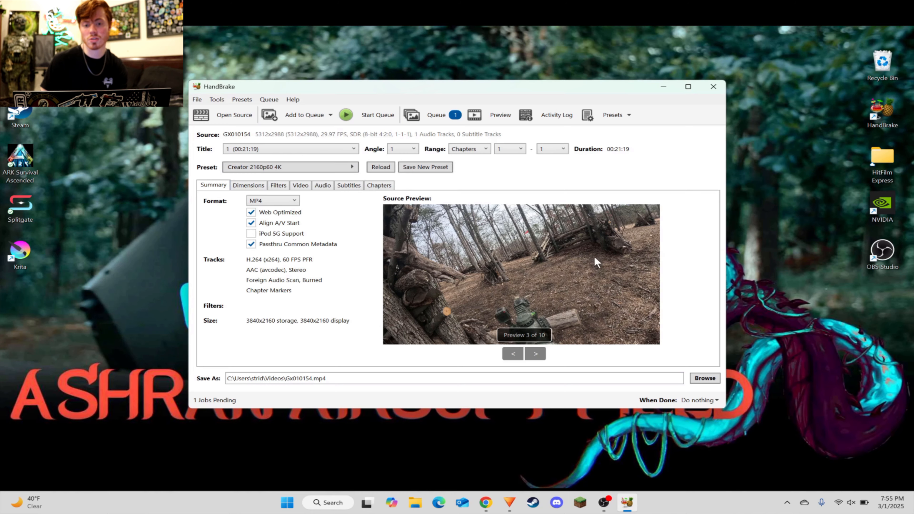
Step: Switch to HitFilm Express, import Gx010154 from the Handbreak Head cam folder and place it at the playhead as the top layer
click(510, 500)
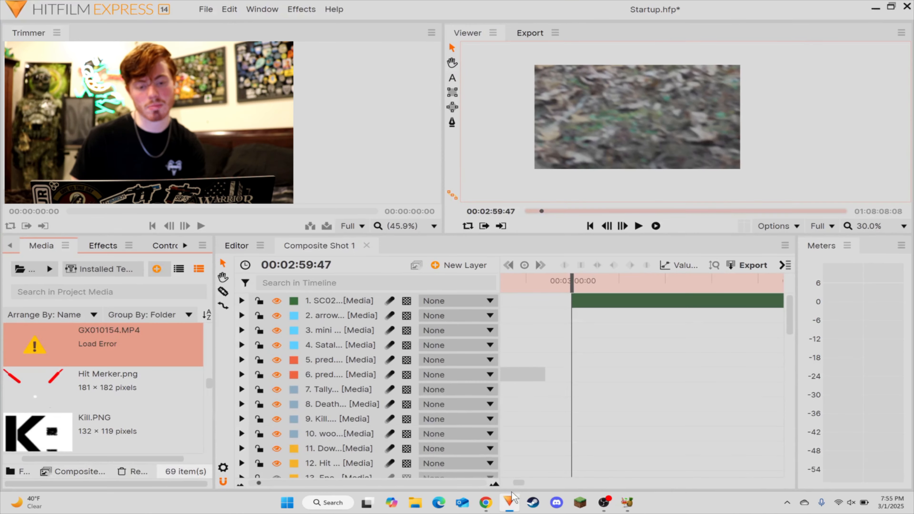
click(30, 270)
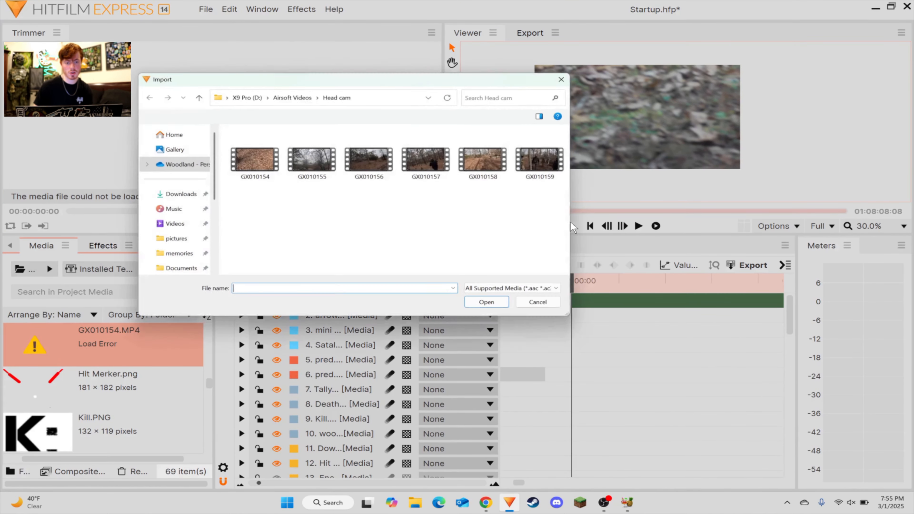
click(292, 94)
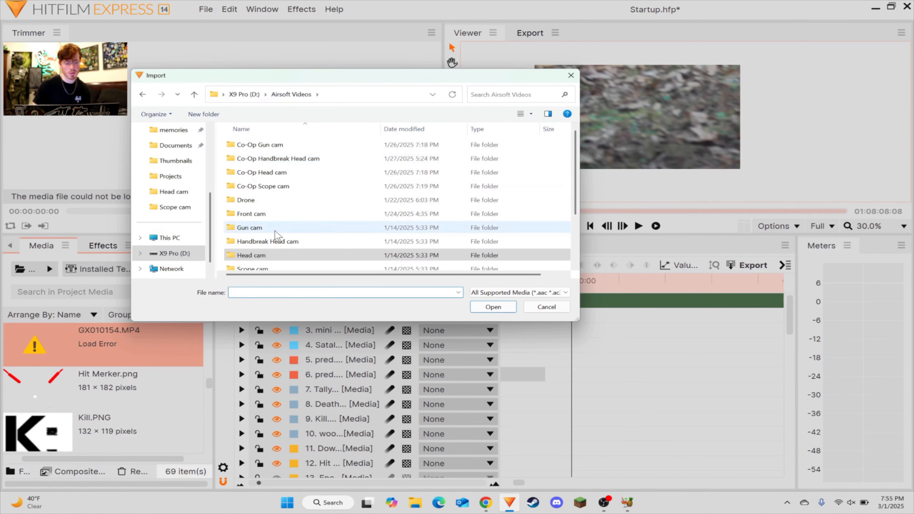
double_click(266, 240)
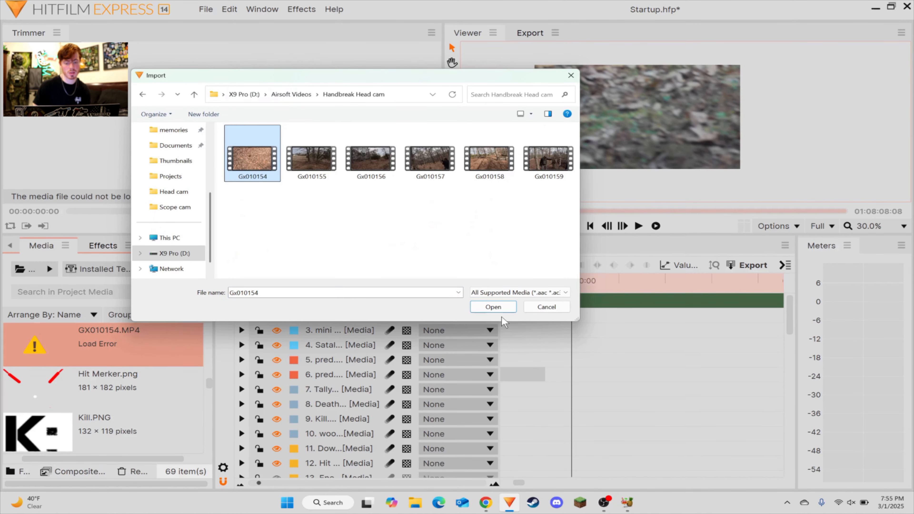
click(493, 307)
drag(28, 344, 566, 305)
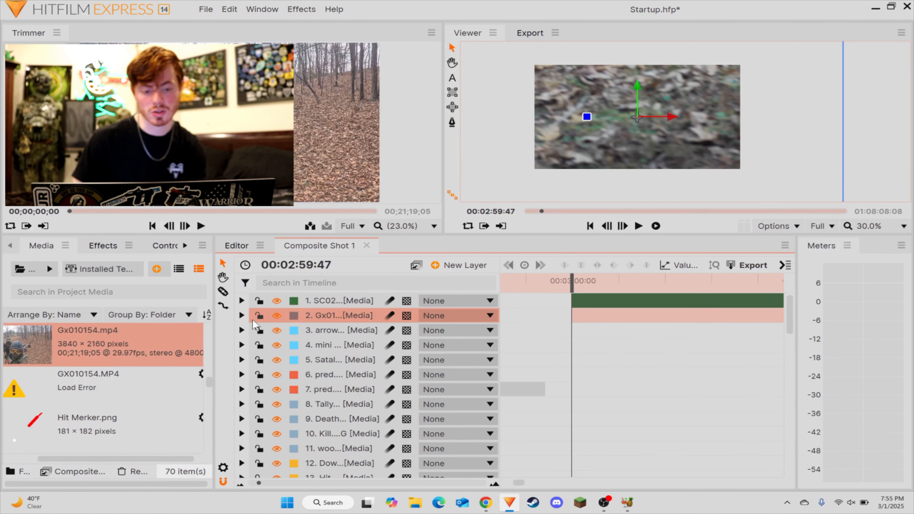
drag(253, 323, 321, 300)
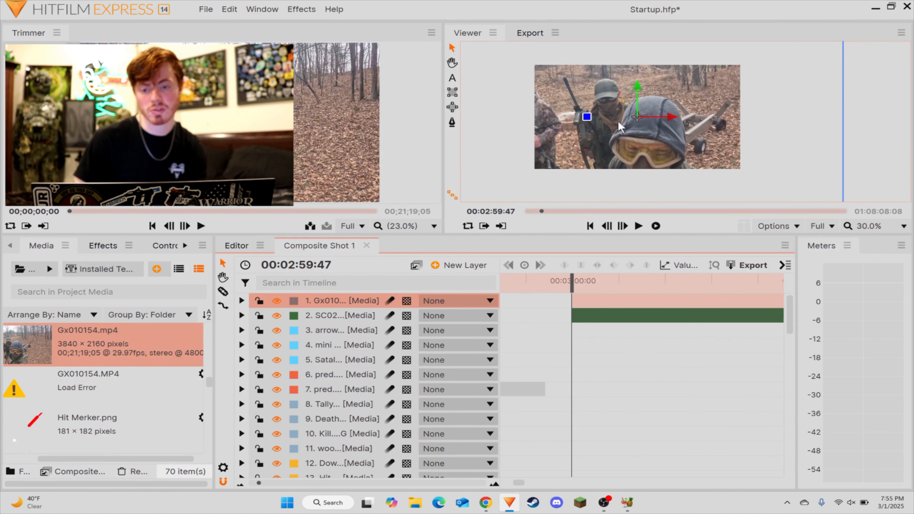
Step: Transform the Gx010154 layer to fit the frame and set its label color to Dark Khaki
scroll(608, 130, down, 1)
mouse_move(592, 107)
mouse_down()
mouse_move(674, 138)
mouse_move(546, 162)
mouse_move(543, 108)
mouse_move(709, 85)
mouse_move(680, 163)
mouse_move(572, 189)
mouse_move(565, 86)
mouse_move(583, 110)
mouse_up()
right_click(595, 301)
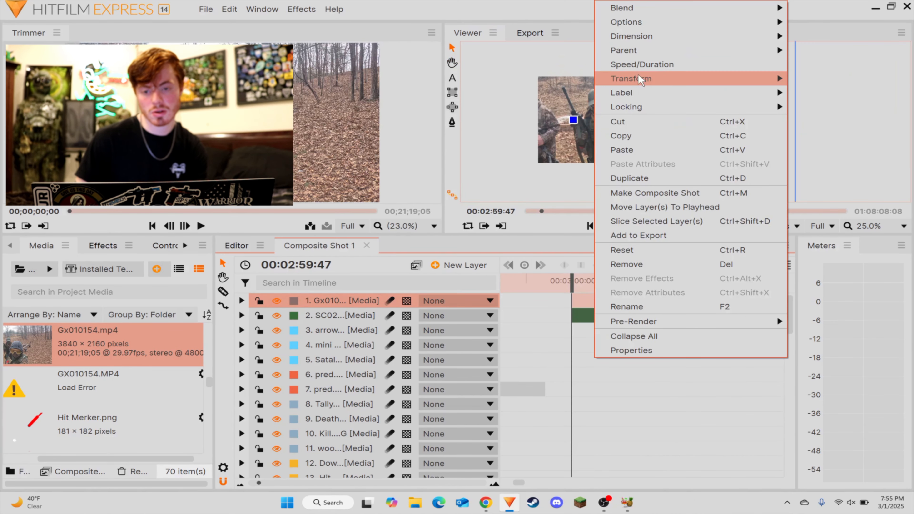
mouse_move(642, 80)
click(827, 78)
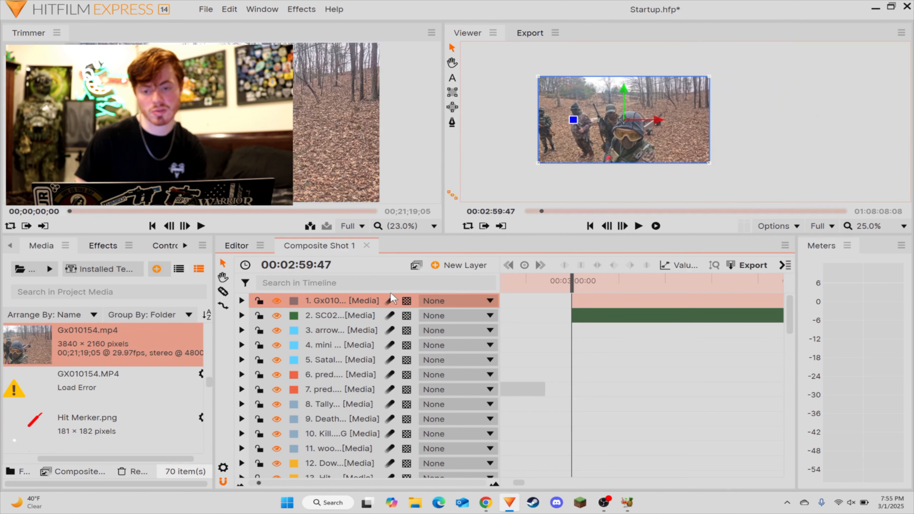
click(298, 304)
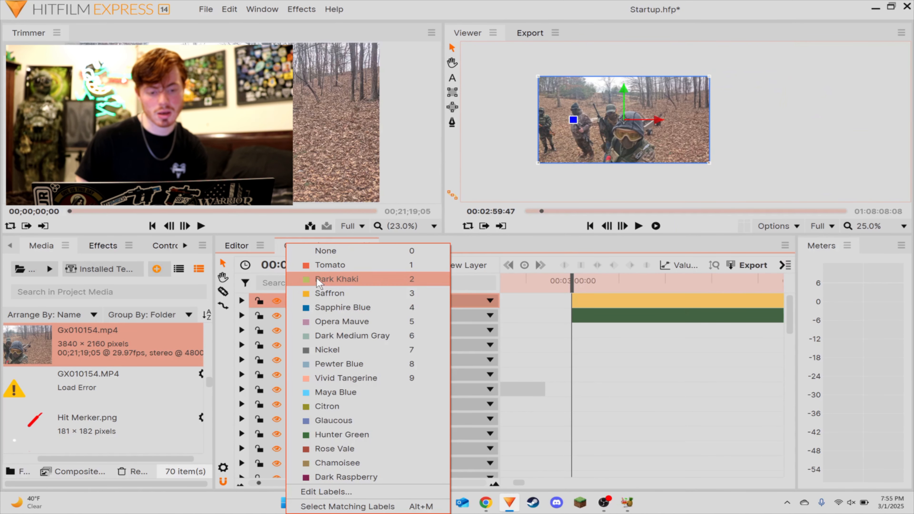
click(324, 279)
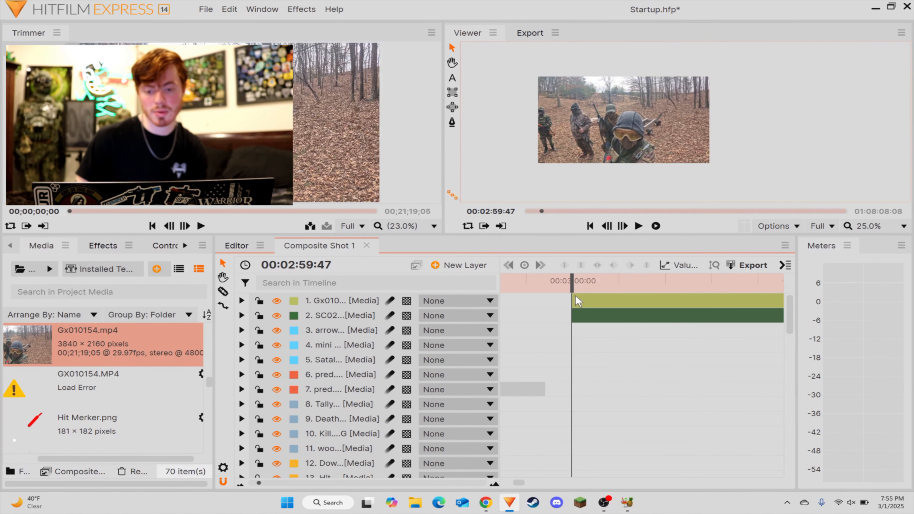
Step: Import GOPR0127 from the Gun cam folder in Airsoft Videos and place it at the playhead as the top layer
click(20, 269)
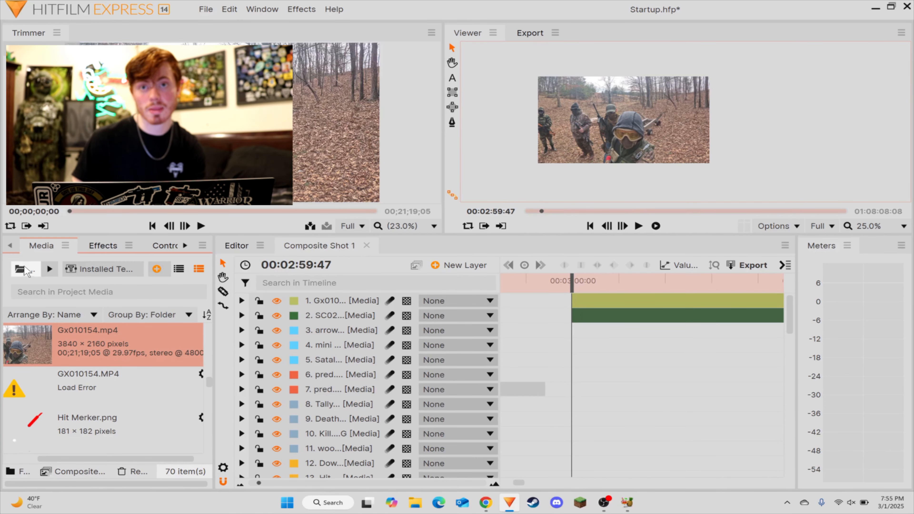
click(291, 94)
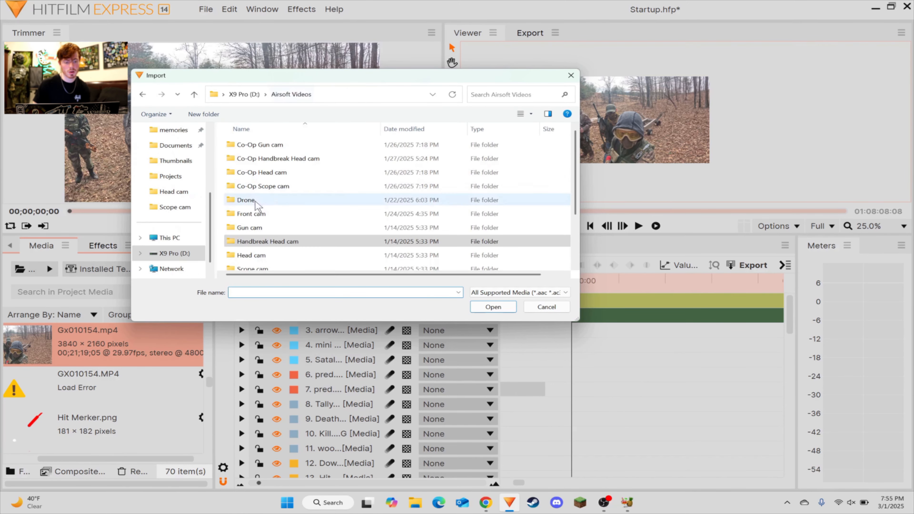
click(252, 228)
double_click(254, 227)
double_click(309, 157)
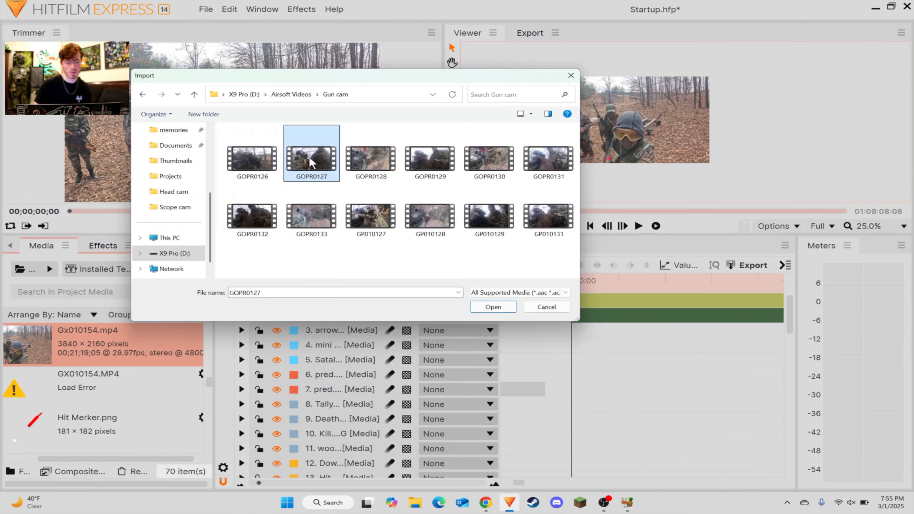
drag(27, 361, 573, 302)
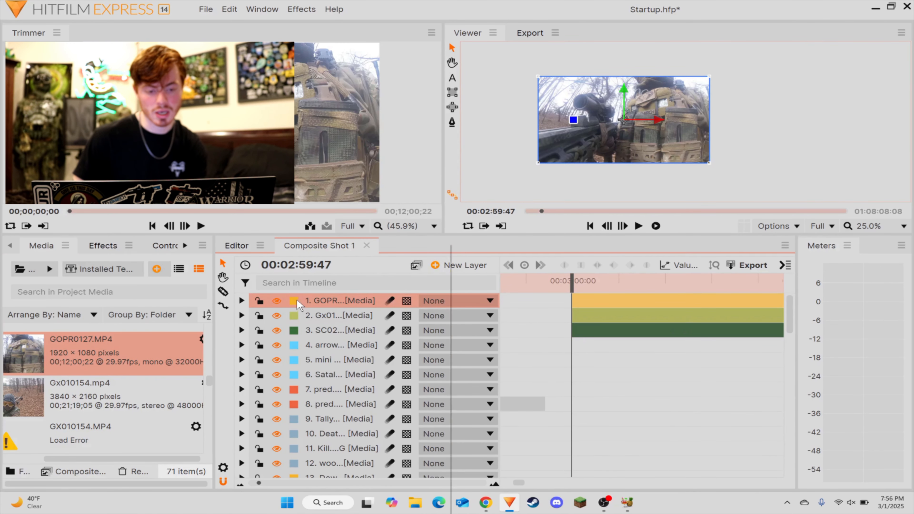
Step: Set the label color of the GOPR0127 layer to Citron
click(295, 301)
click(339, 406)
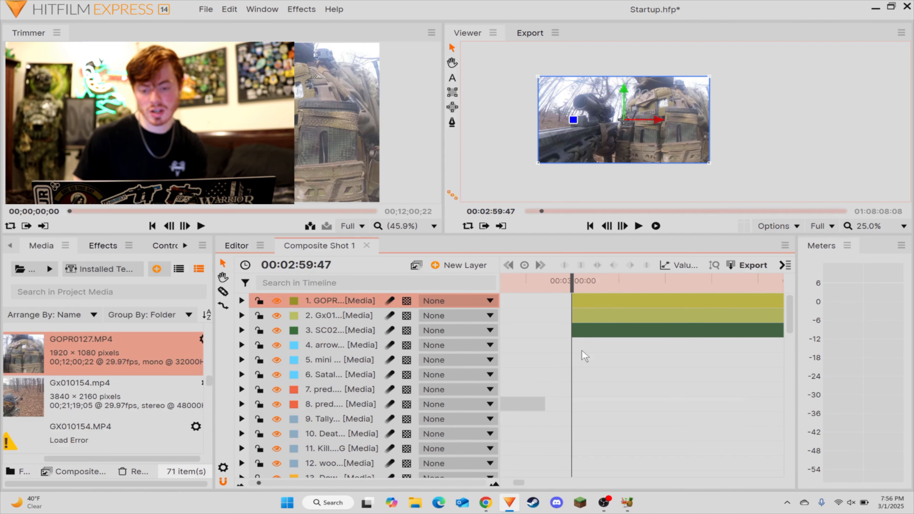
drag(627, 377, 600, 310)
click(605, 360)
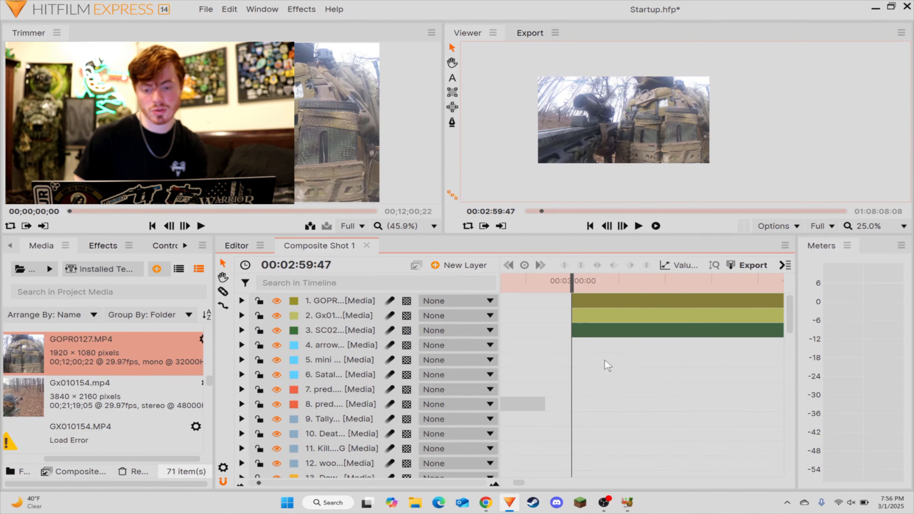
Step: Move the GOPR0127 layer to start at 00:02:53:33 and shift the Gx010154 and SC024K_0000 layers further along the timeline
click(281, 482)
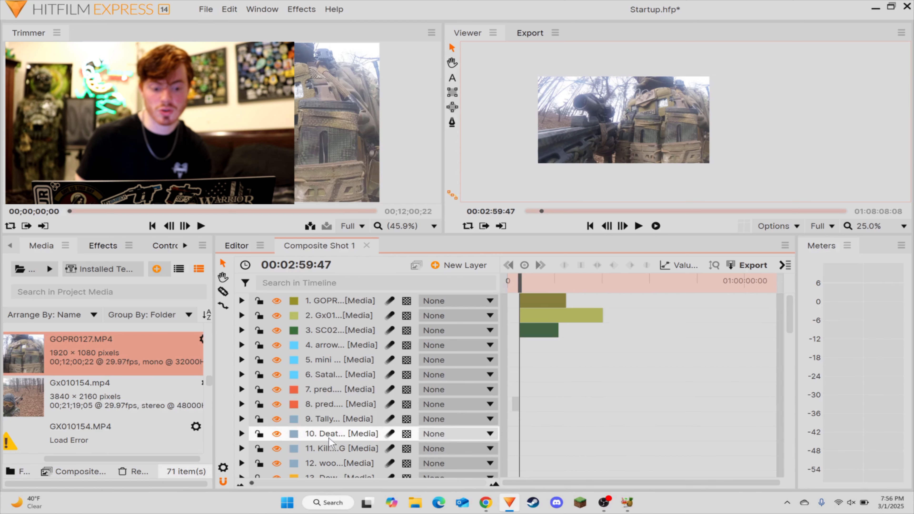
drag(252, 483, 263, 481)
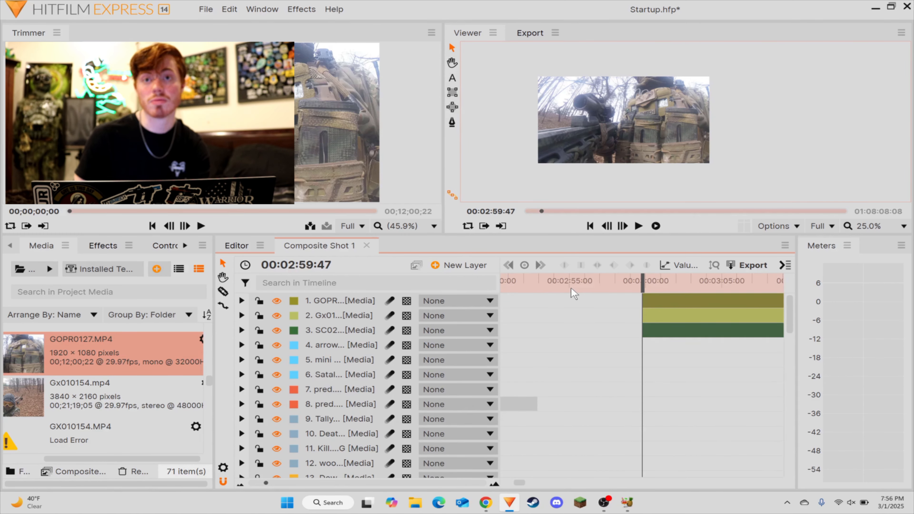
click(547, 284)
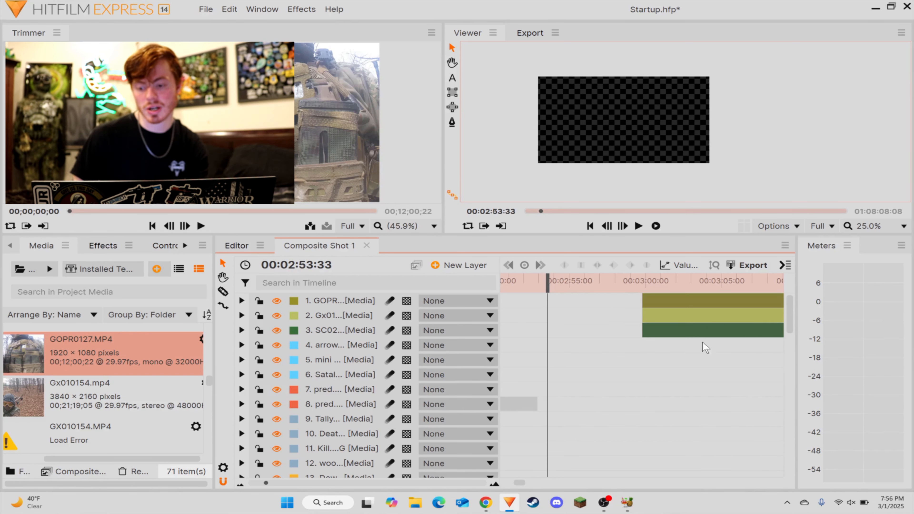
drag(654, 304, 553, 313)
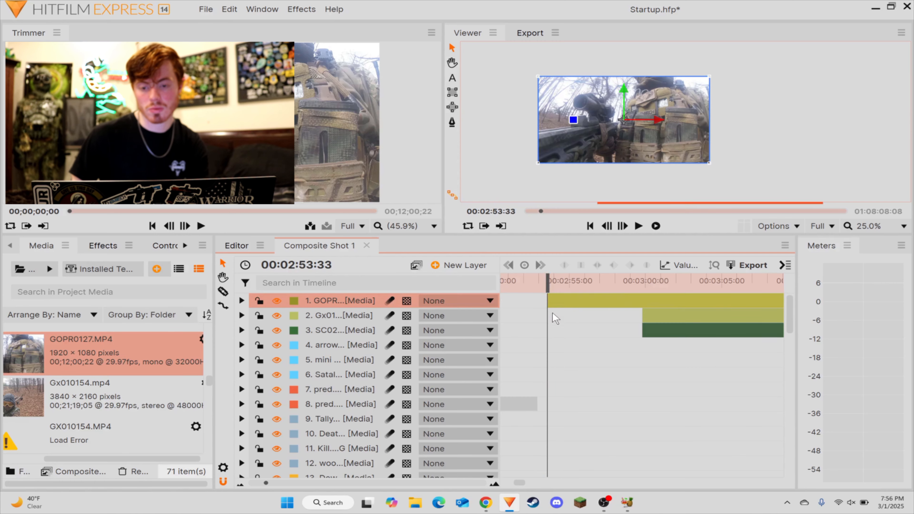
click(560, 360)
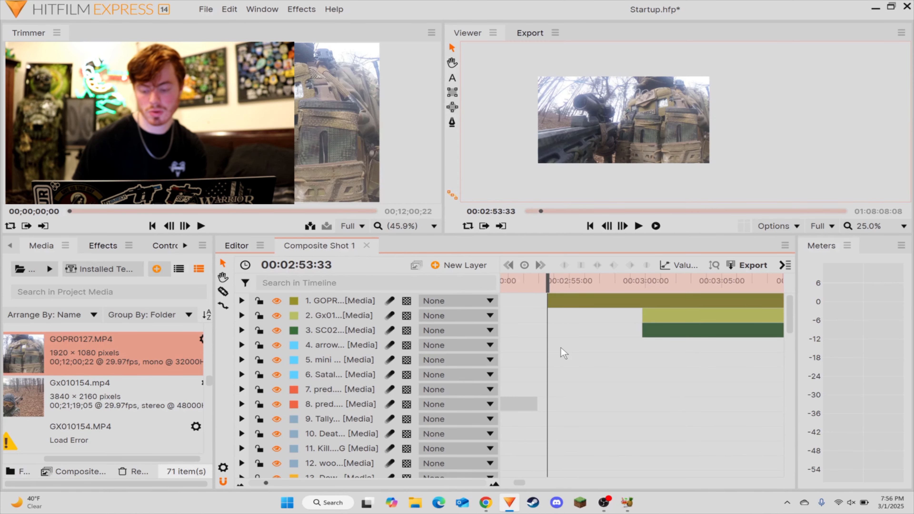
key(space)
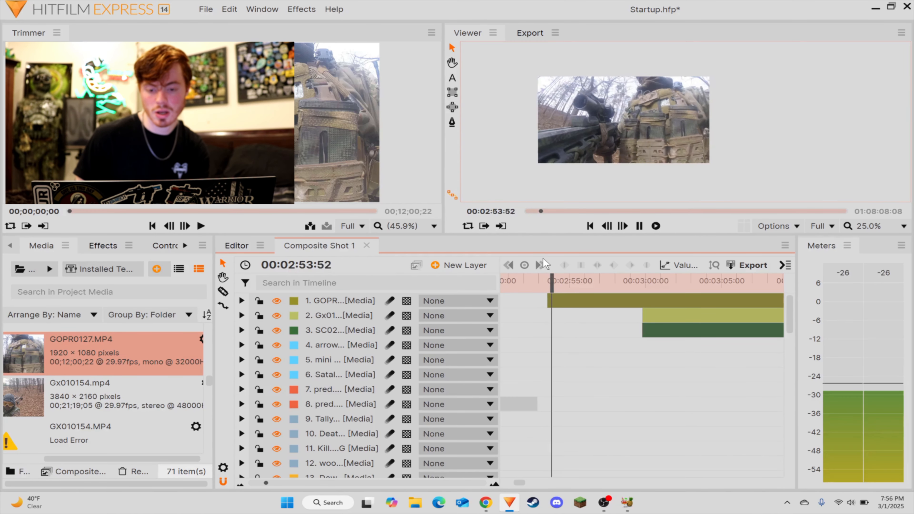
drag(609, 334, 808, 321)
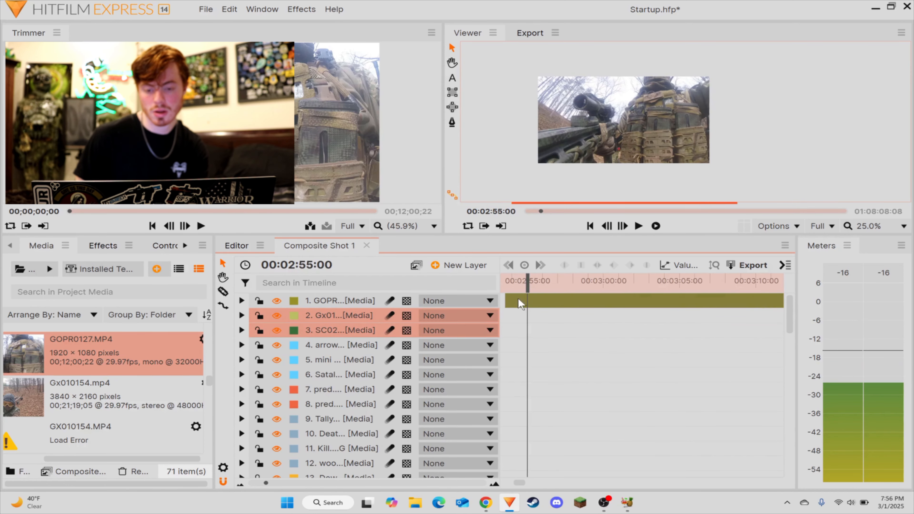
Step: Play through the start of the GOPR0127 clip and step the playhead back to the loud audio peak at 00:02:59:59
drag(529, 289, 566, 290)
key(space)
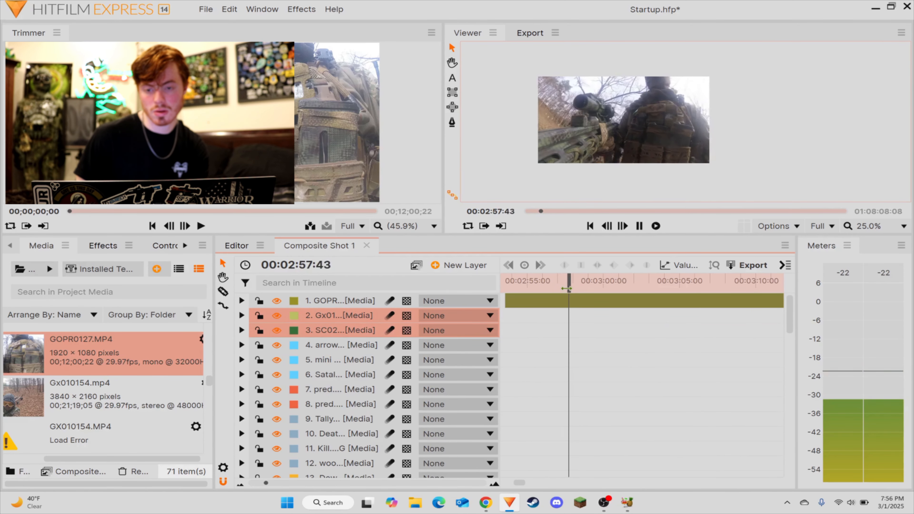
scroll(637, 113, up, 1)
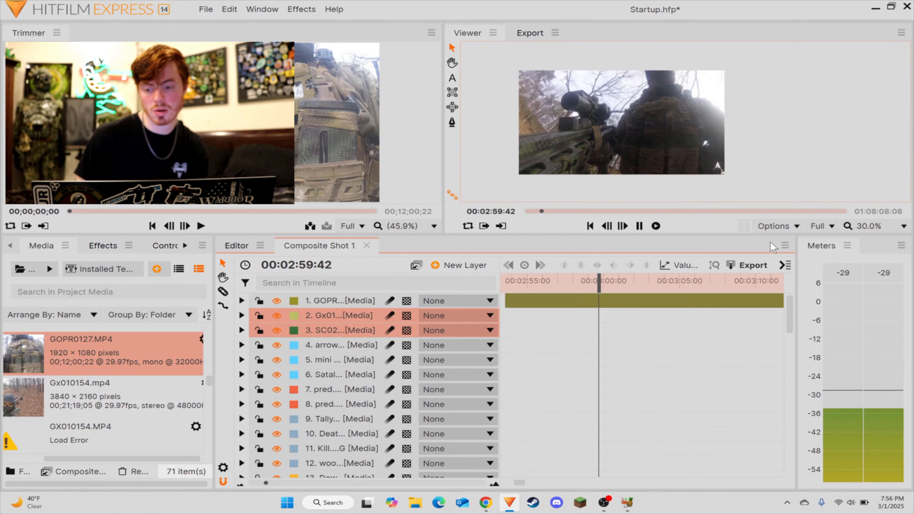
key(space)
key(Left)
key(Left)
key(Left)
key(Left)
key(Left)
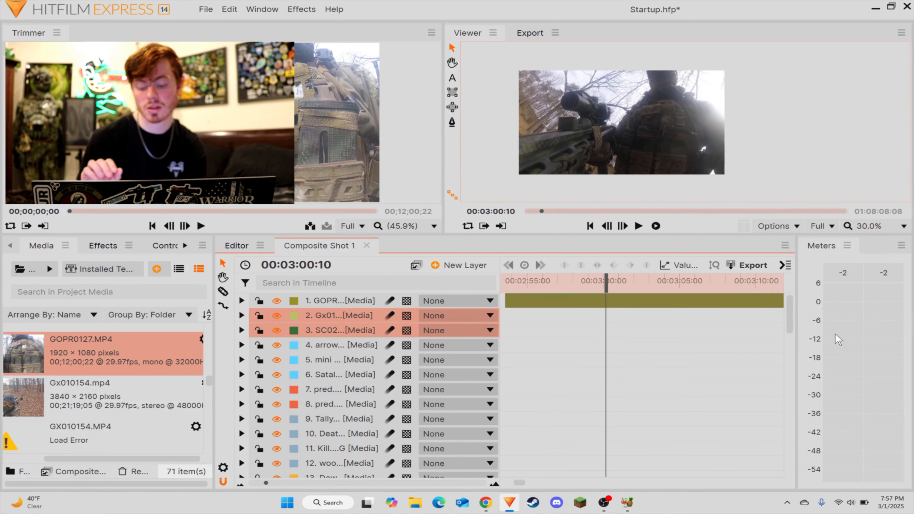
key(Left)
key(Left)
key(Left)
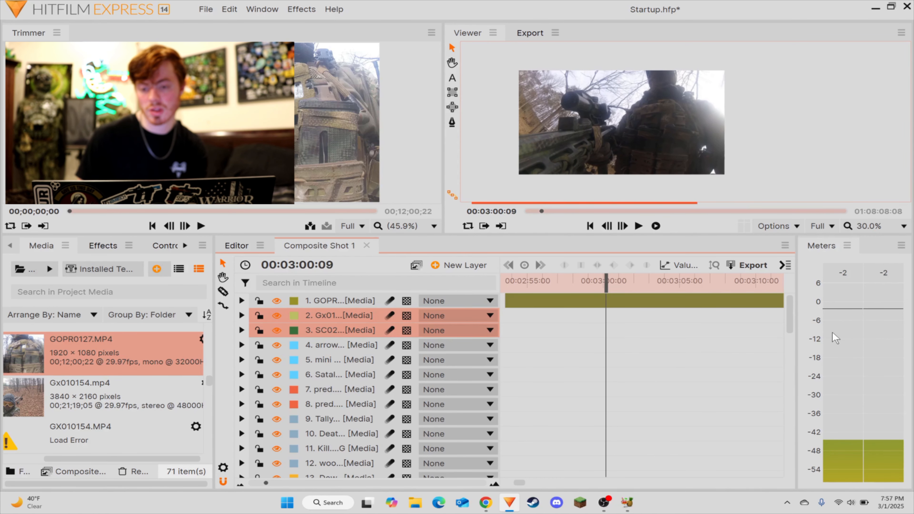
key(Left)
key(Left)
key(Left)
key(Left)
key(Left)
key(Left)
key(Left)
key(Left)
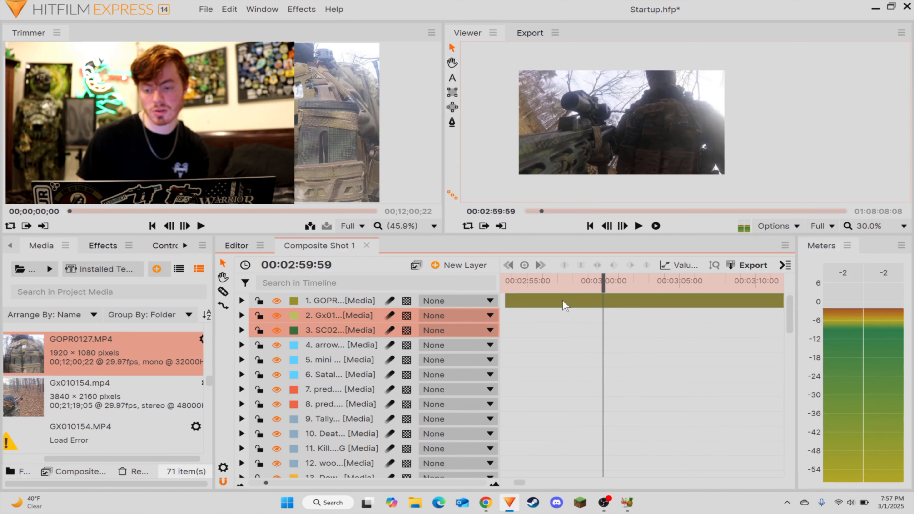
Step: Split the GOPR0127 clip at 00:02:59:59 and delete the part before the cut
click(607, 326)
key(c)
click(604, 302)
key(v)
click(579, 302)
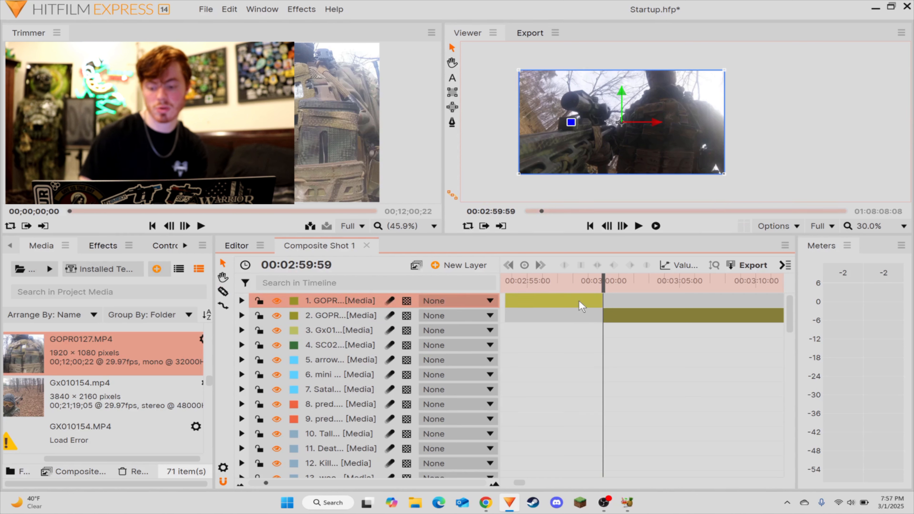
key(Delete)
Step: Shift the trimmed GOPR0127 clip further along the timeline and move Gx010154 to start at the playhead at 00:02:59:59
click(610, 303)
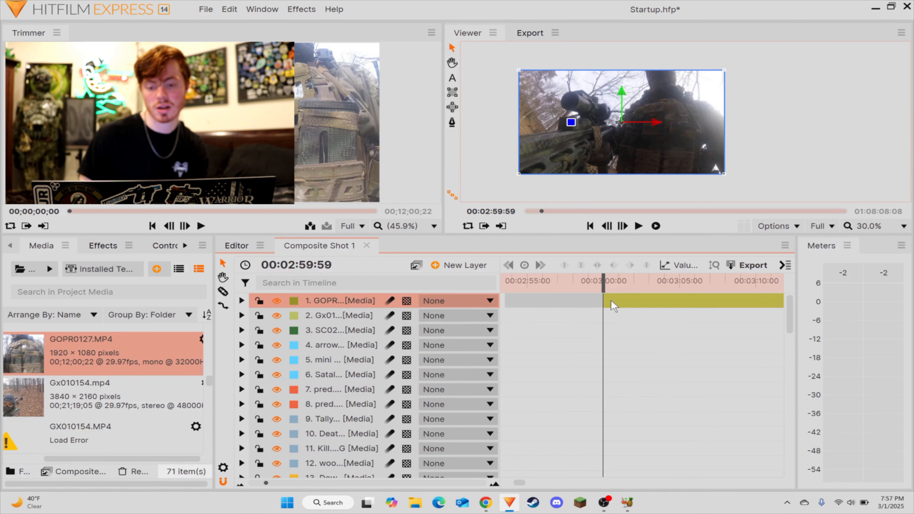
key(c)
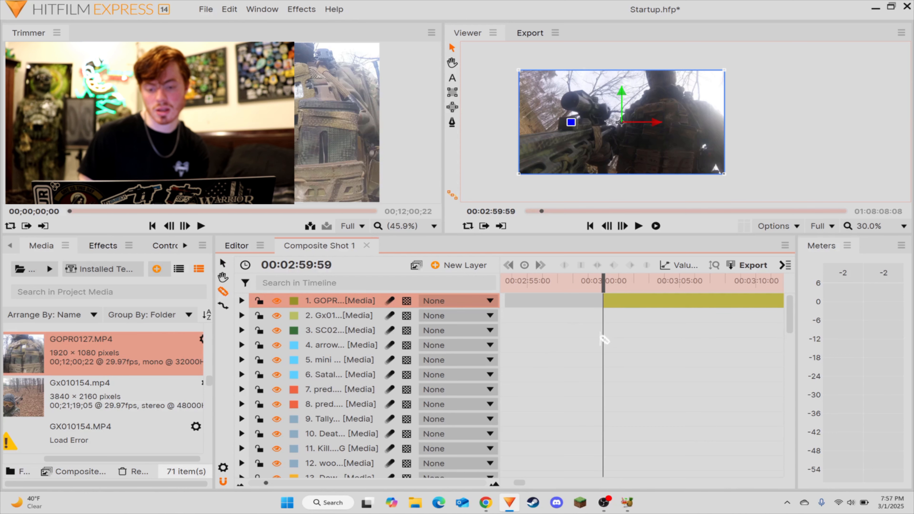
drag(613, 303, 677, 301)
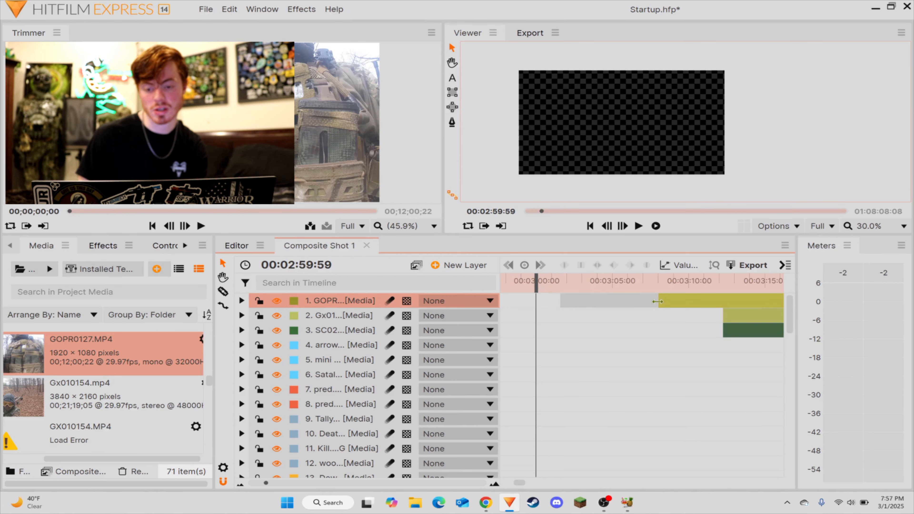
drag(657, 301, 548, 303)
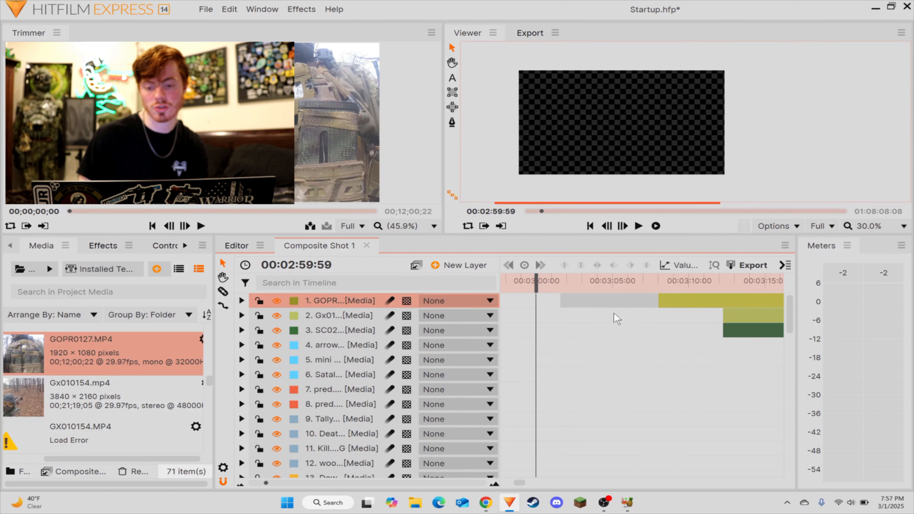
click(647, 364)
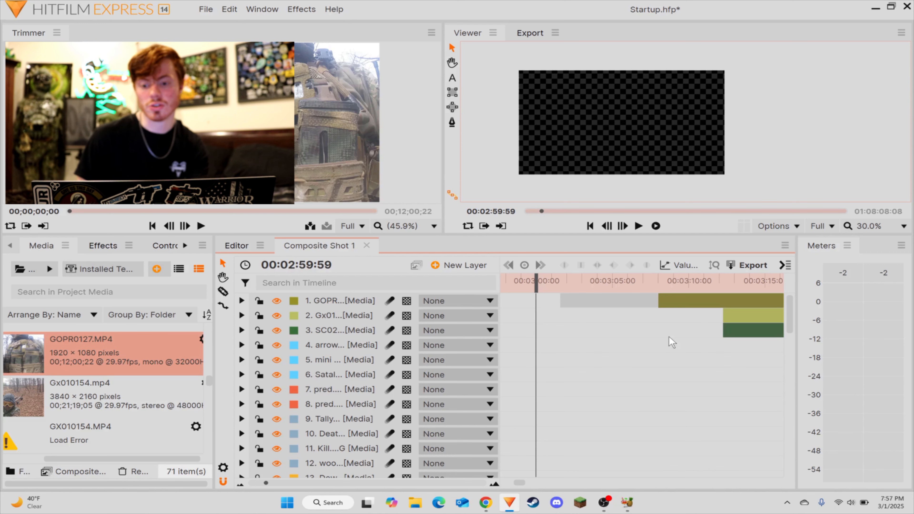
drag(678, 304, 550, 318)
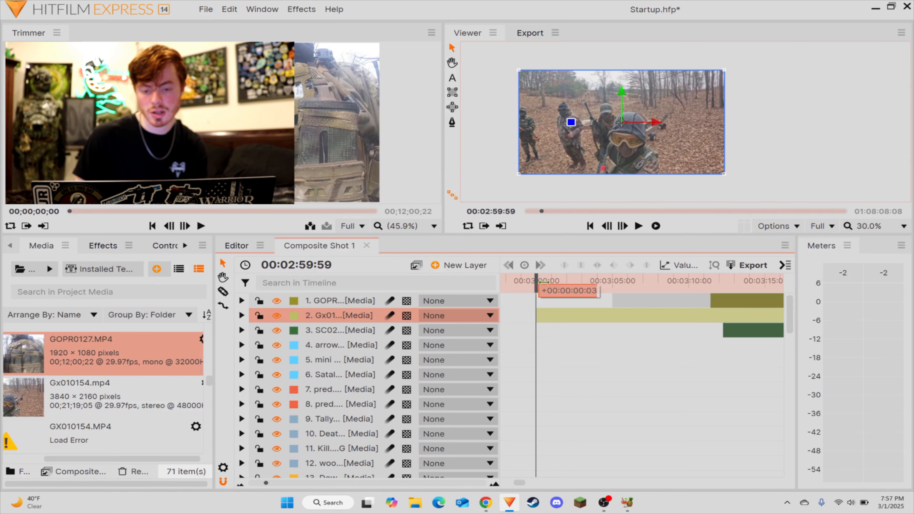
Step: Play through the start of the Gx010154 clip and step the playhead to the loud audio peak at 00:03:04:48
drag(537, 287, 582, 291)
key(space)
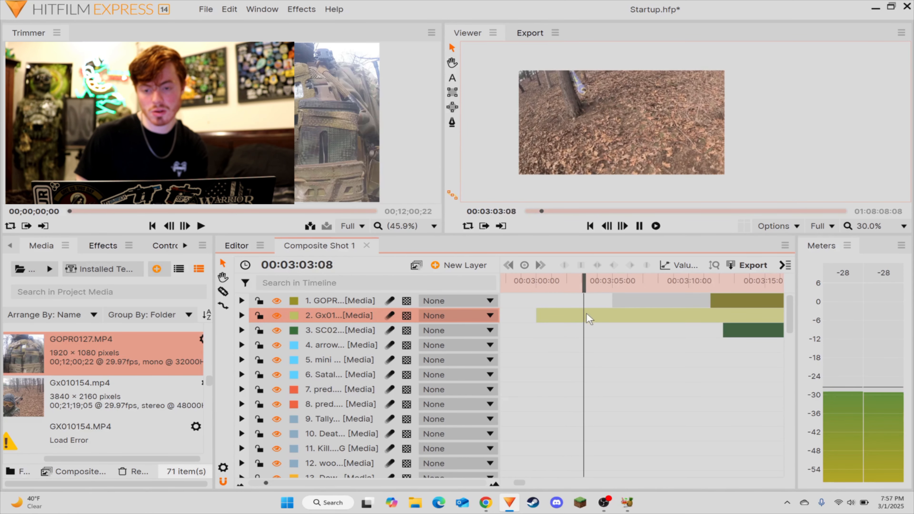
key(space)
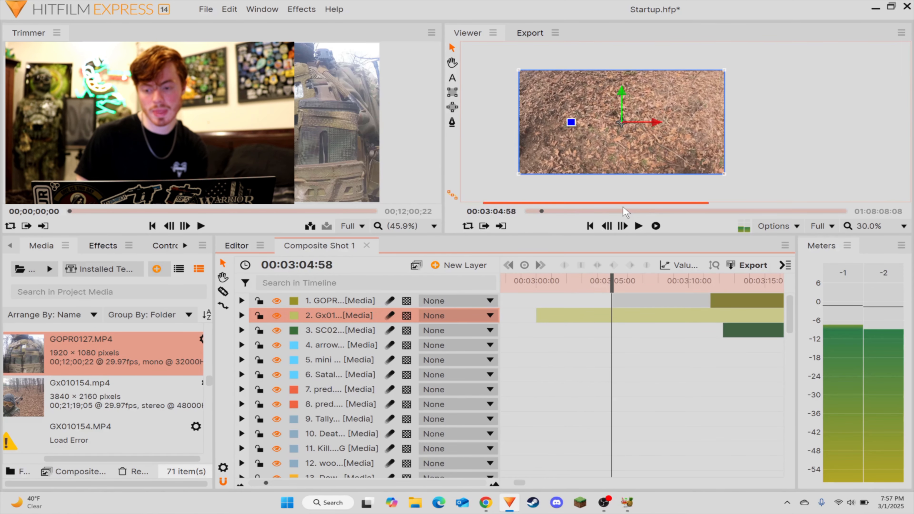
key(Left)
key(Left)
key(Left)
key(Left)
key(Left)
key(Left)
key(Left)
key(Left)
key(Left)
key(Left)
key(Left)
key(Left)
key(Left)
key(Left)
key(Right)
key(Right)
key(Right)
key(Right)
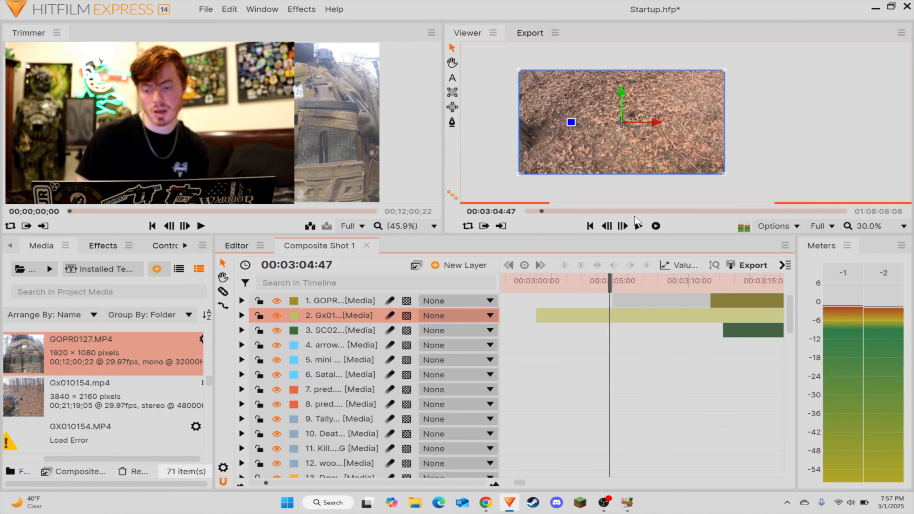
Step: Split Gx010154 at the playhead, delete the part before the cut, and align its start with the trimmed GOPR0127 clip
key(ctrl+shift+d)
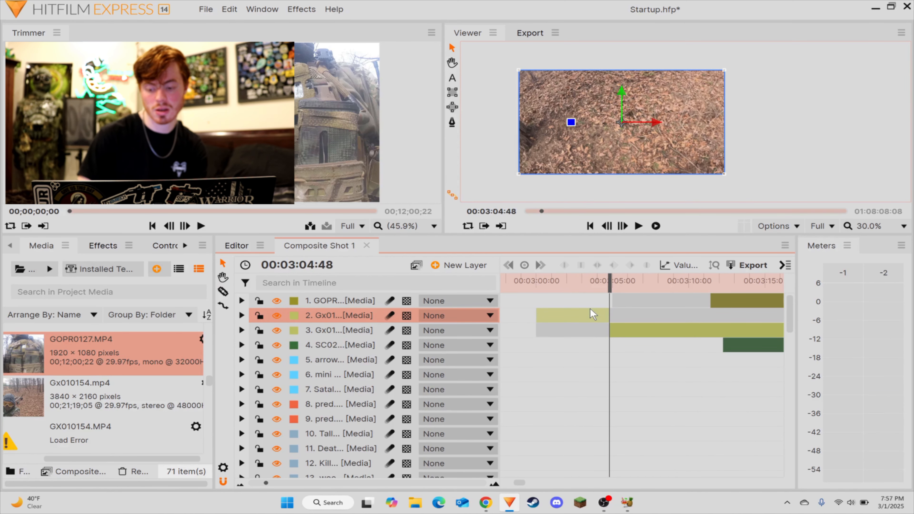
key(Delete)
mouse_move(621, 320)
mouse_down()
mouse_move(740, 317)
mouse_move(607, 330)
mouse_up()
Step: Play through the start of the SC024K_0000 clip and step the playhead to the loud audio peak at 00:03:10:10
key(space)
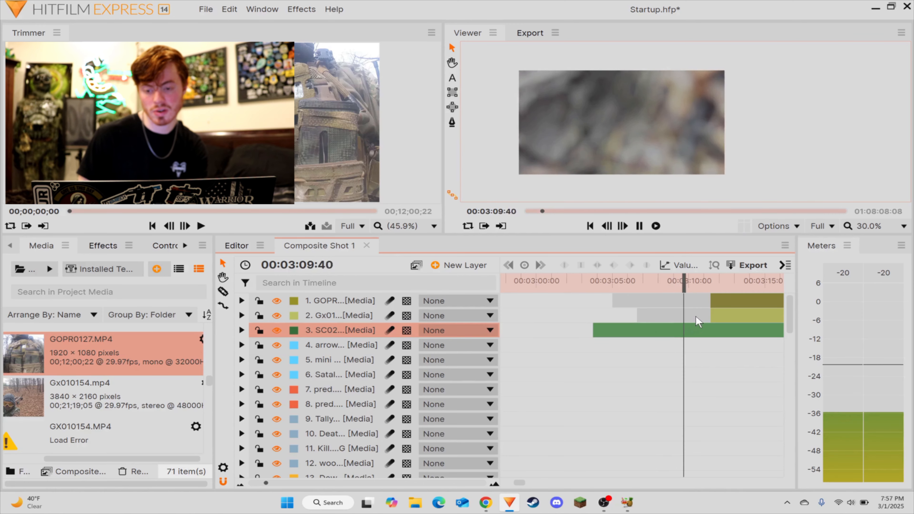
key(space)
key(Left)
key(Left)
key(Left)
key(Left)
key(Left)
key(Left)
key(Left)
key(Left)
key(Left)
key(Left)
key(Left)
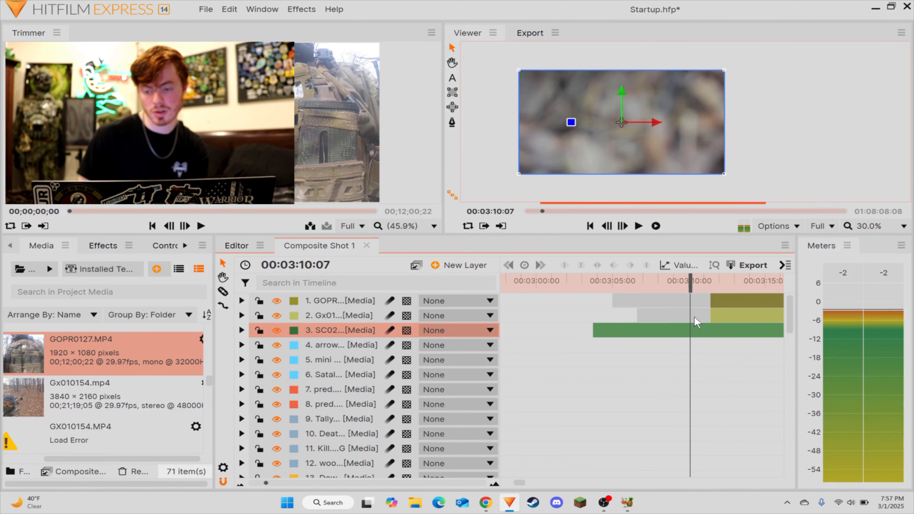
key(Right)
key(Right)
key(Right)
Step: Trim SC024K_0000 to begin at the audio peak and line up all three footage layers to start at 00:02:59:59
key(c)
click(691, 329)
key(v)
drag(671, 348, 557, 301)
key(Delete)
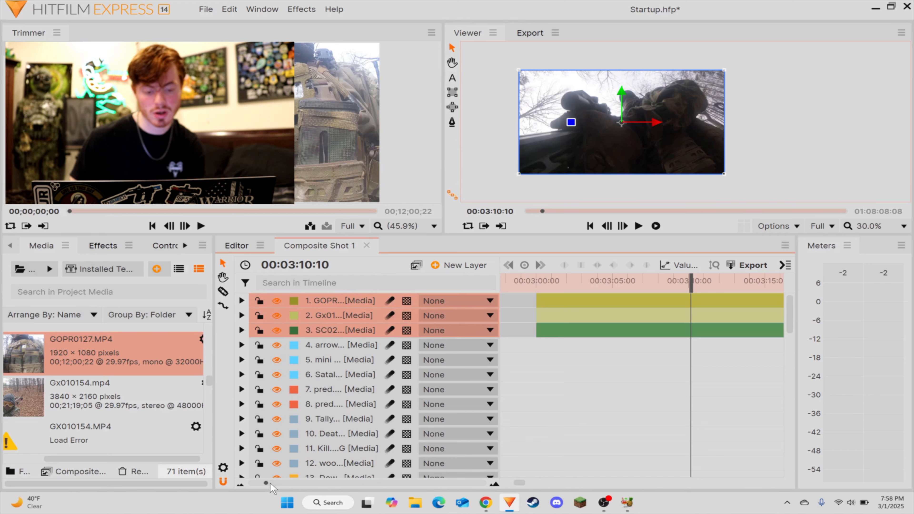
Step: Play the three aligned clips from 00:02:56:19 to check that their audio peaks are synchronized
scroll(274, 484, down, 2)
scroll(274, 483, up, 2)
scroll(275, 483, down, 1)
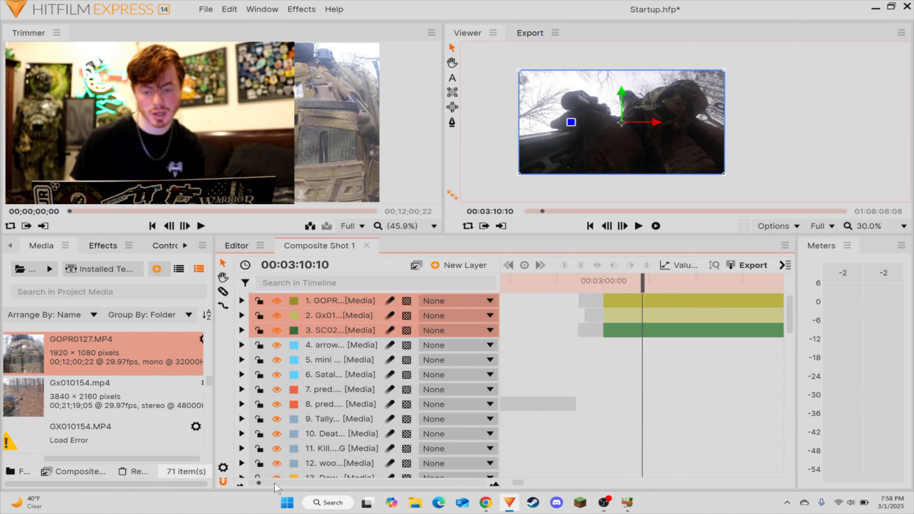
drag(643, 284, 593, 287)
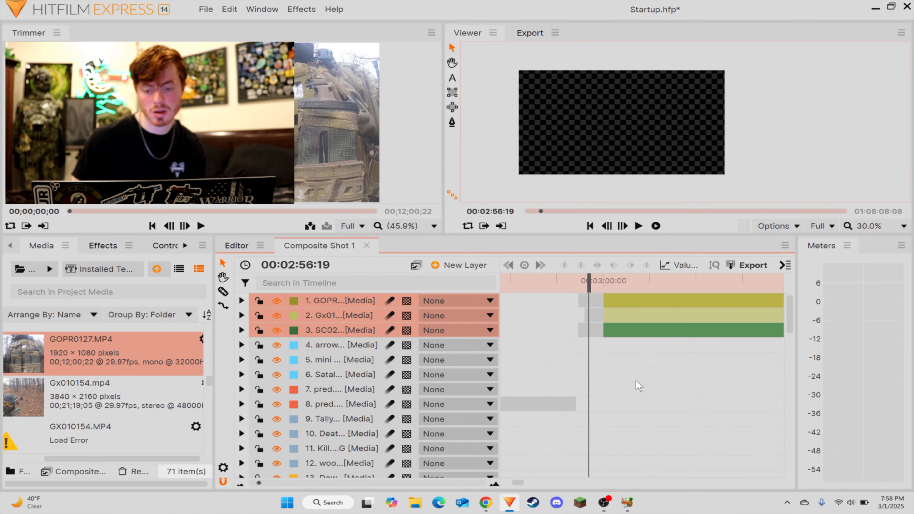
click(637, 380)
key(space)
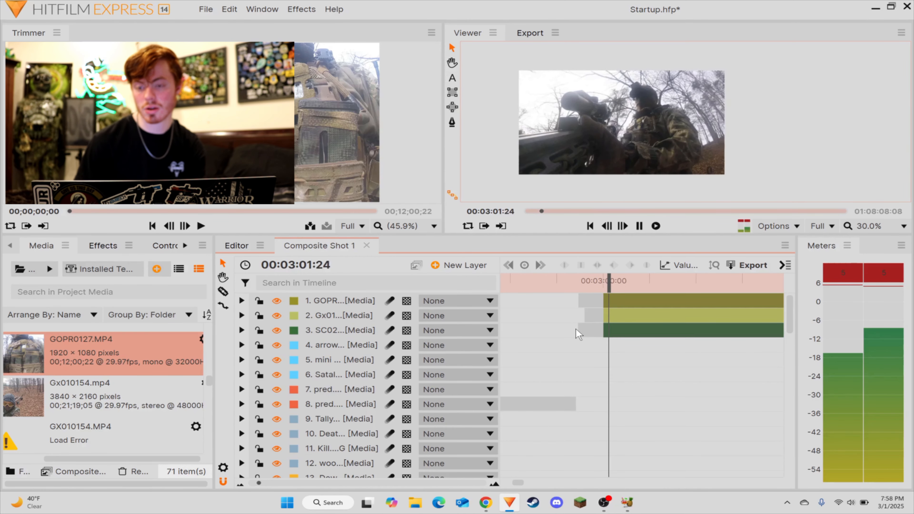
key(space)
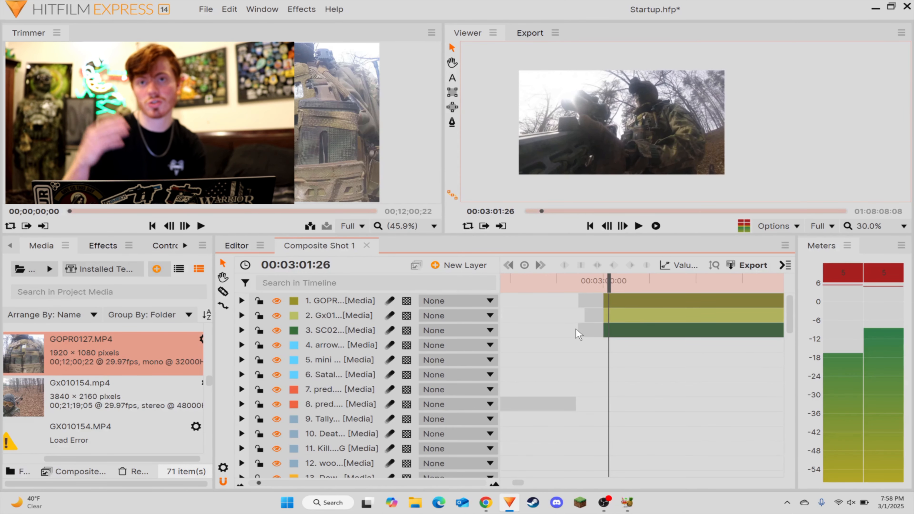
Step: Reorder the footage layers with Gx010154 on top, SC024K_0000 second and GOPR0127 third
click(617, 314)
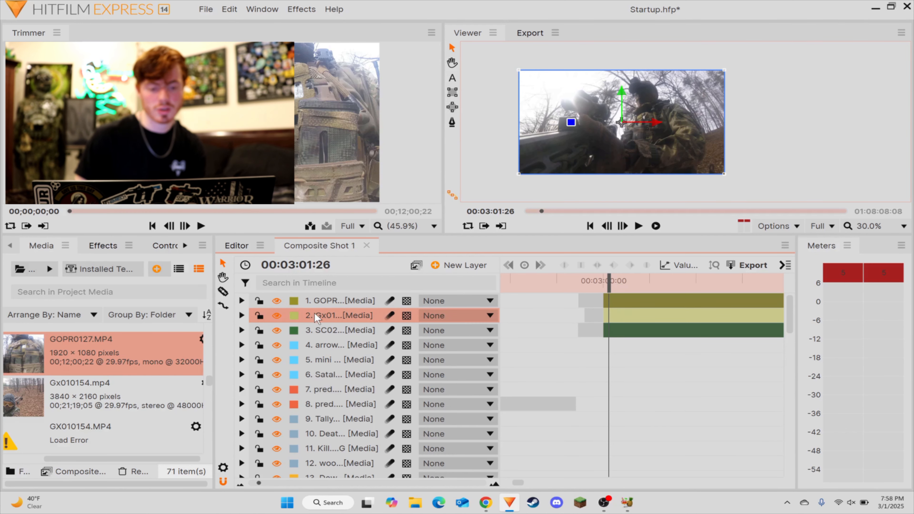
drag(314, 313, 327, 300)
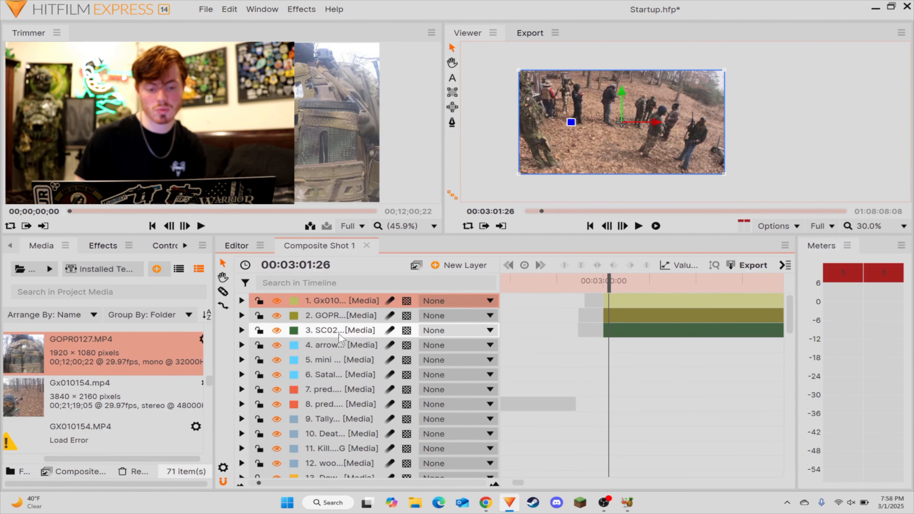
drag(339, 334, 332, 296)
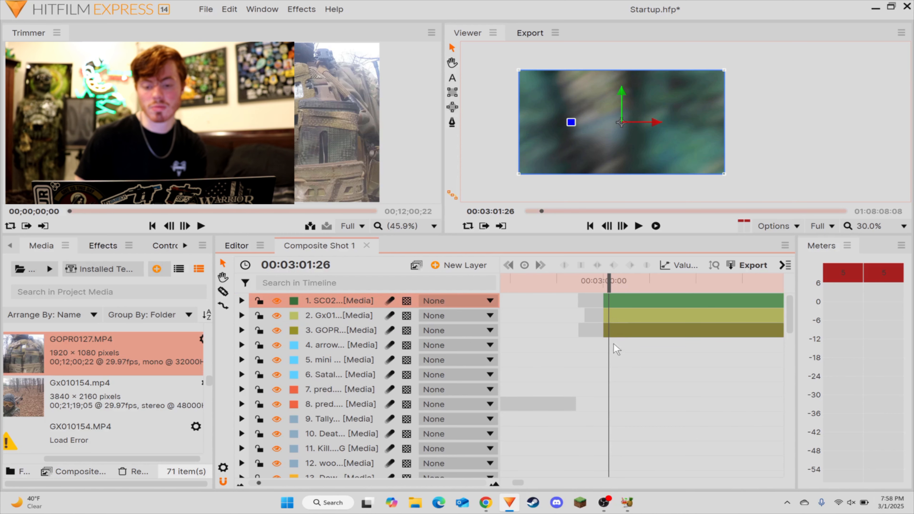
click(627, 318)
drag(341, 317, 338, 296)
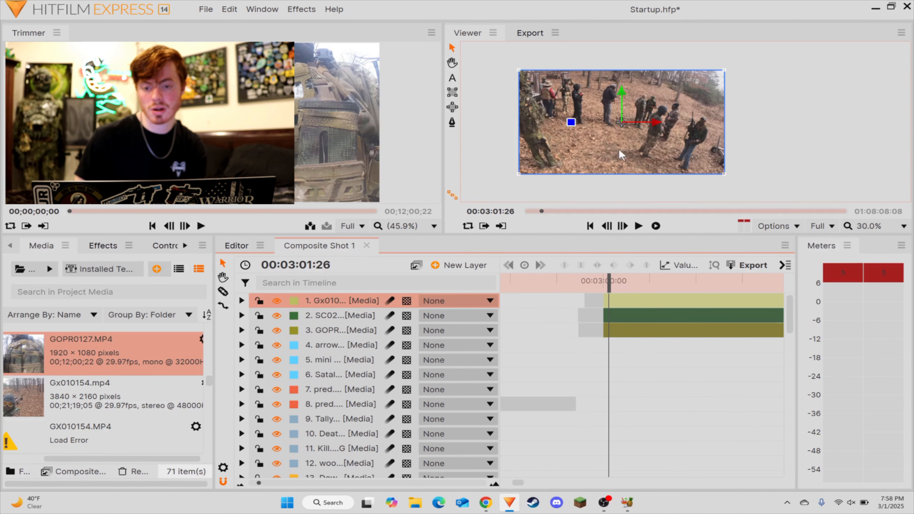
click(698, 398)
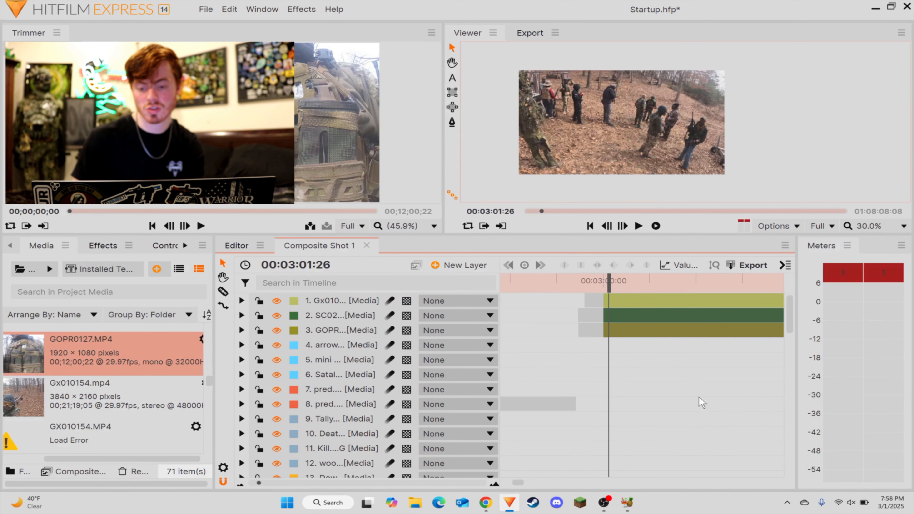
Step: Play the head cam footage from 00:04:49:52 to 00:04:56:54 and examine that frame at 300% for distant players
drag(279, 482, 273, 484)
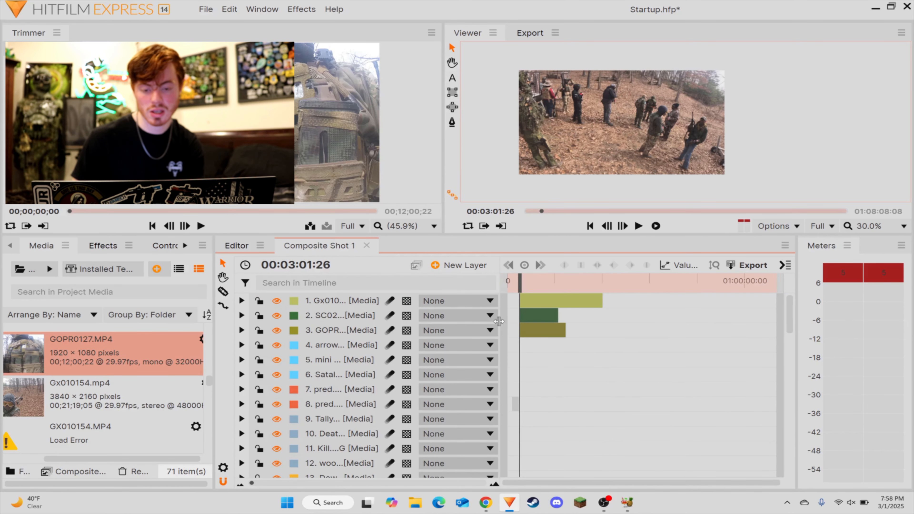
drag(531, 285, 534, 290)
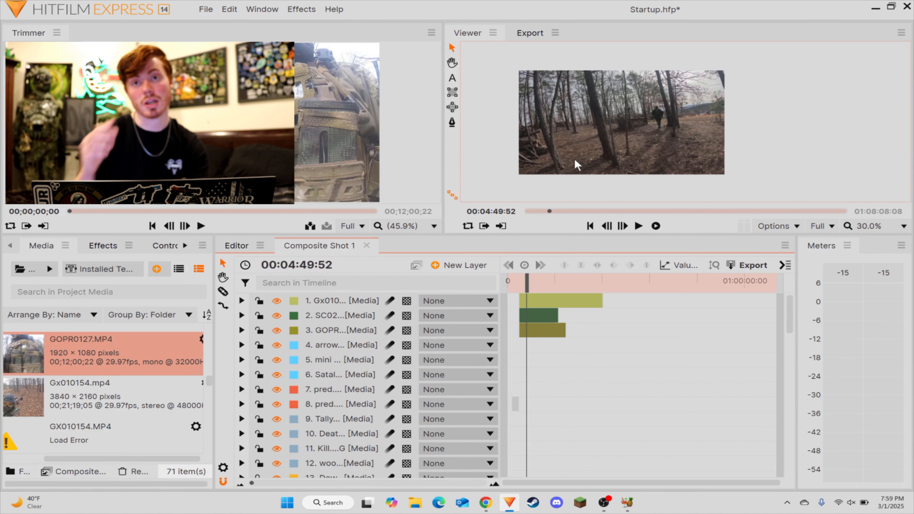
key(space)
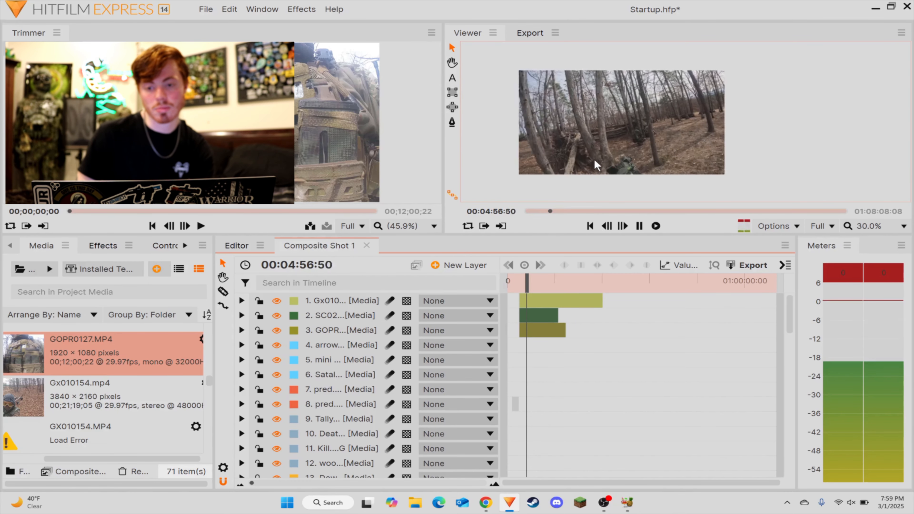
key(space)
scroll(612, 141, up, 2)
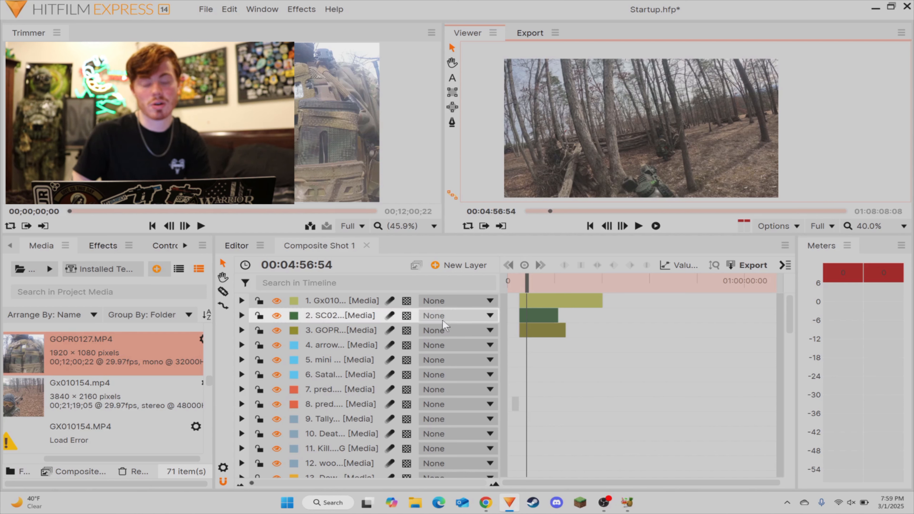
scroll(630, 137, up, 5)
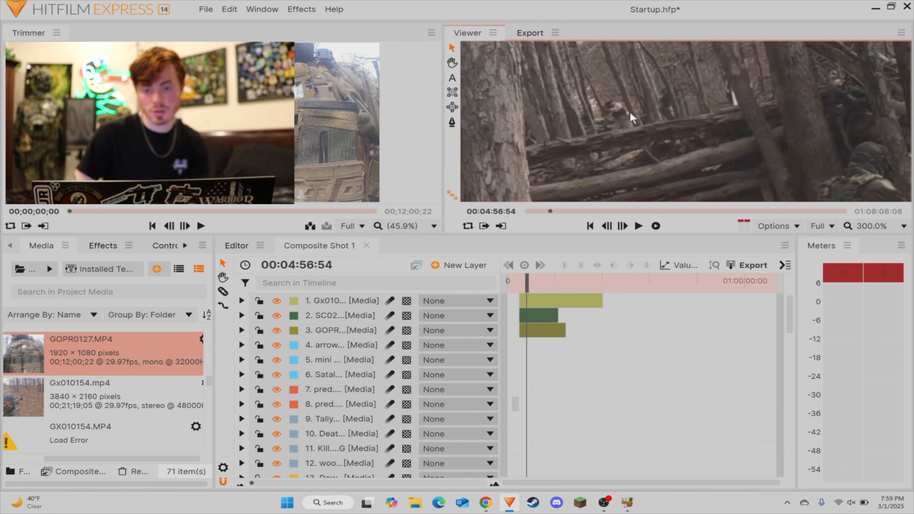
drag(630, 113, 798, 112)
drag(614, 139, 689, 132)
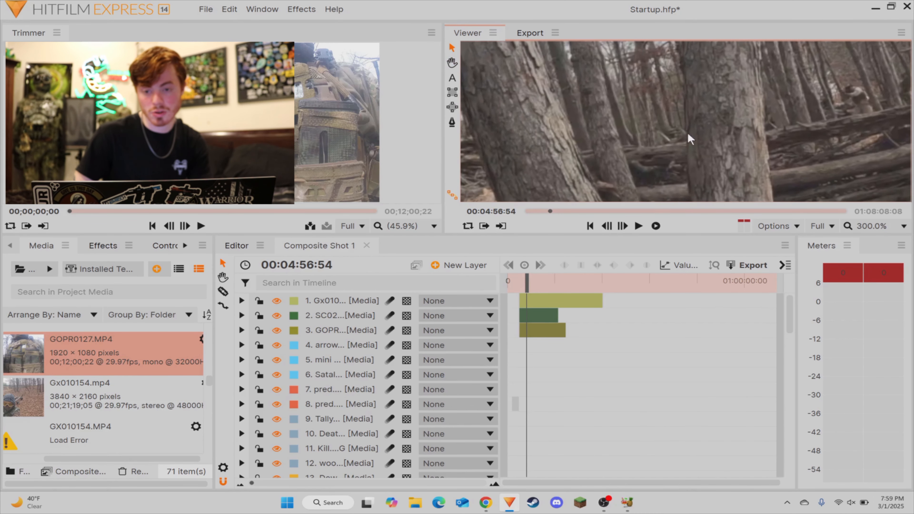
scroll(688, 139, down, 3)
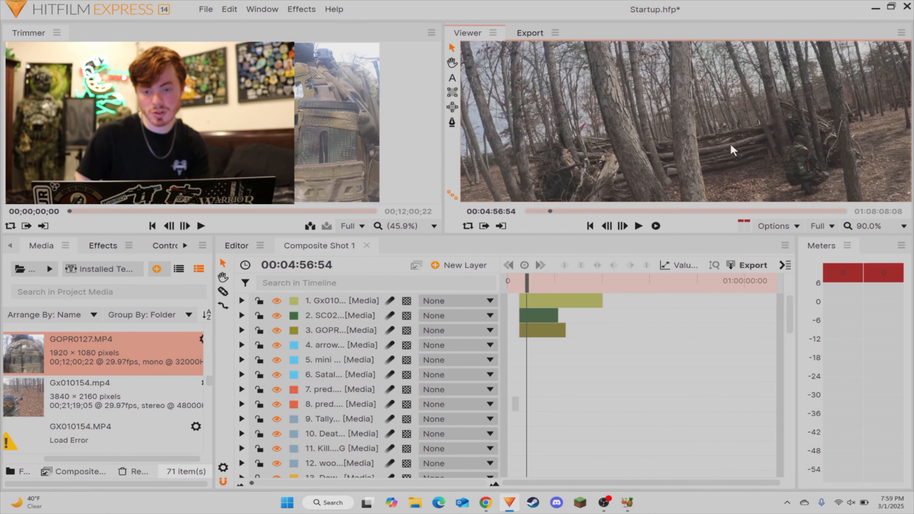
scroll(731, 144, down, 2)
Step: Replay the head cam footage from 00:04:54:33 to 00:04:59:36 and examine the players behind the log barricades up close
drag(528, 287, 526, 287)
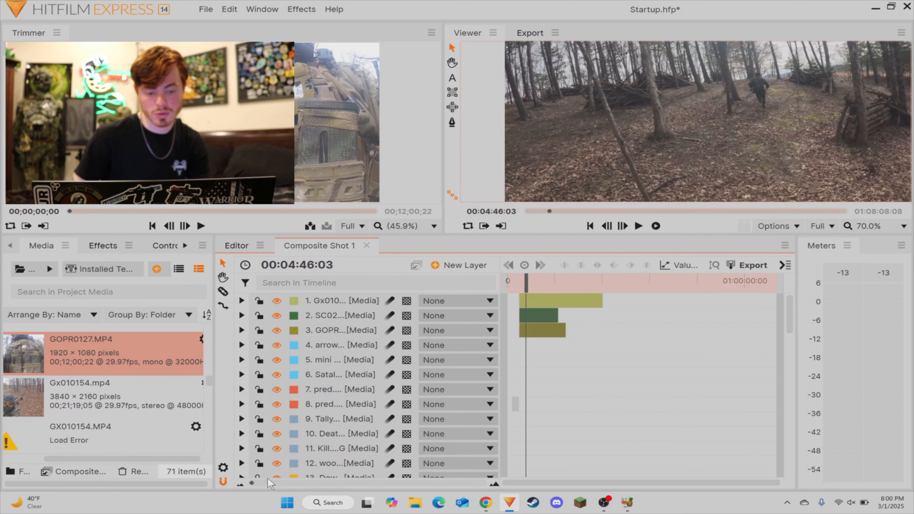
click(267, 482)
mouse_move(649, 284)
mouse_down()
mouse_move(746, 295)
mouse_move(635, 298)
mouse_move(654, 302)
mouse_move(658, 288)
mouse_up()
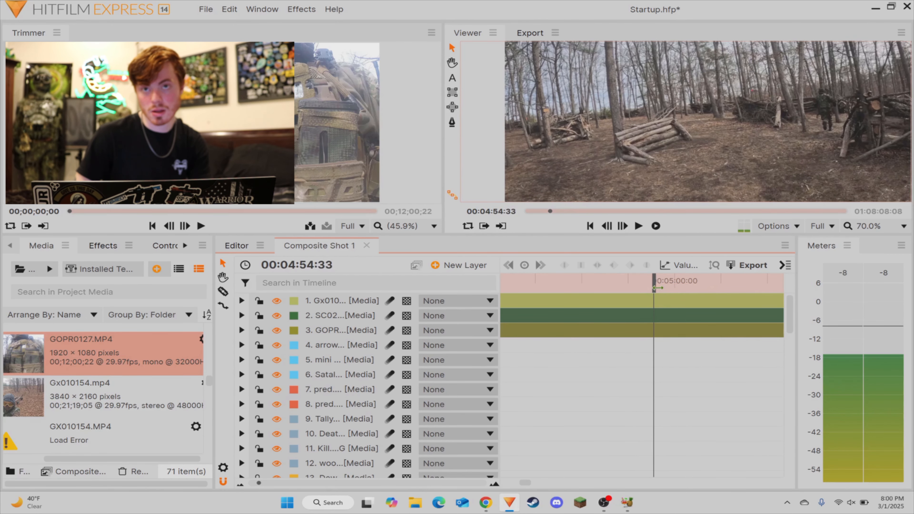
key(space)
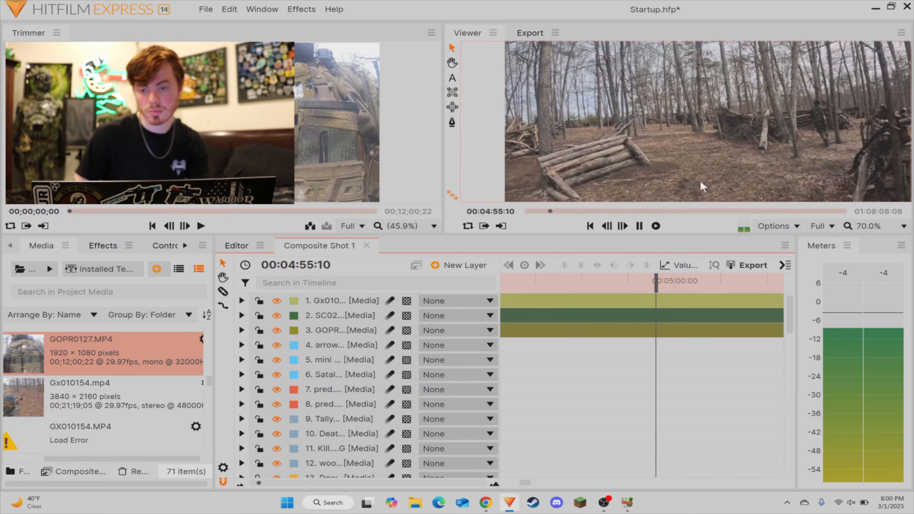
key(space)
scroll(728, 129, up, 5)
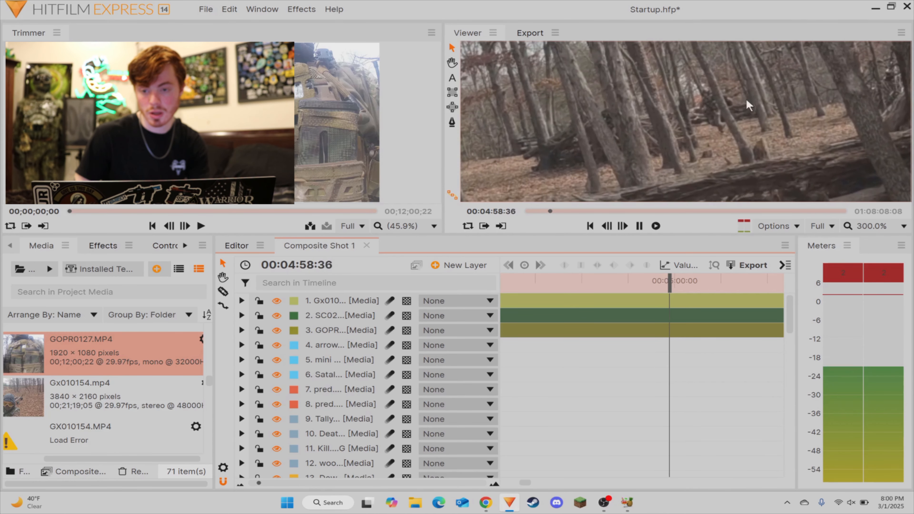
key(space)
scroll(635, 147, down, 7)
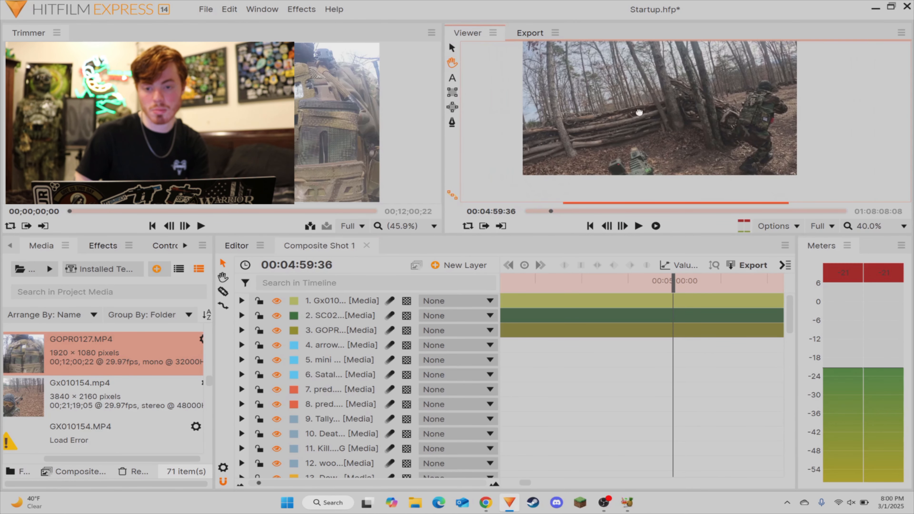
Step: Rewind the head cam footage slightly, replay it and stop at 00:04:58:21
drag(673, 287, 667, 285)
key(space)
key(space)
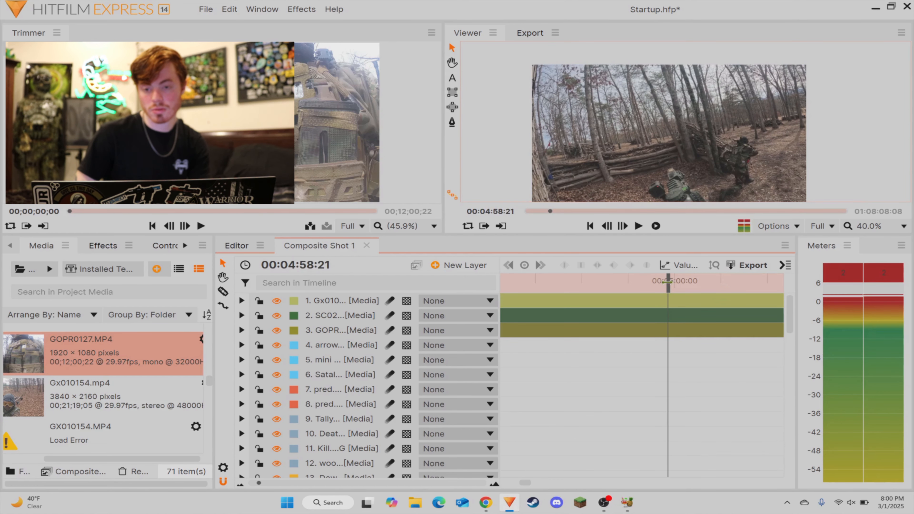
Step: Try removing layers 13 to 15 from the composite shot, then undo the removal
scroll(303, 407, down, 1)
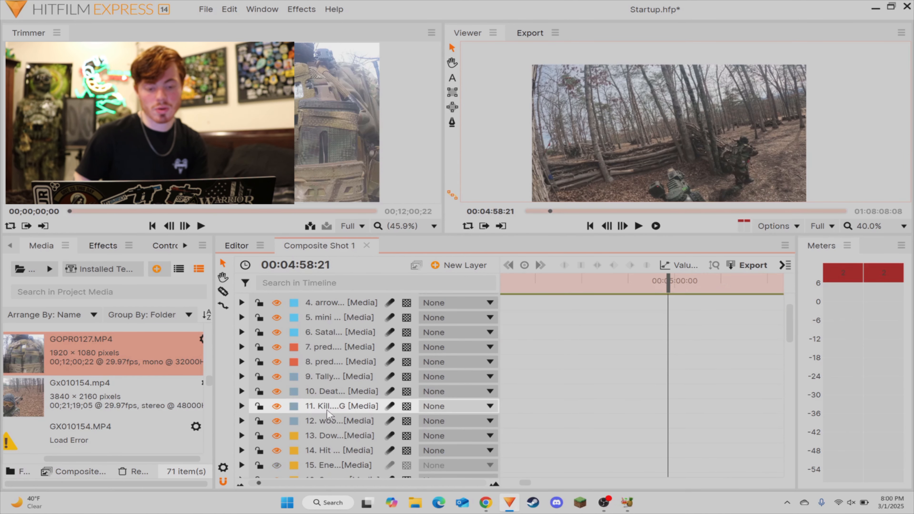
click(324, 437)
shift+click(335, 463)
key(Delete)
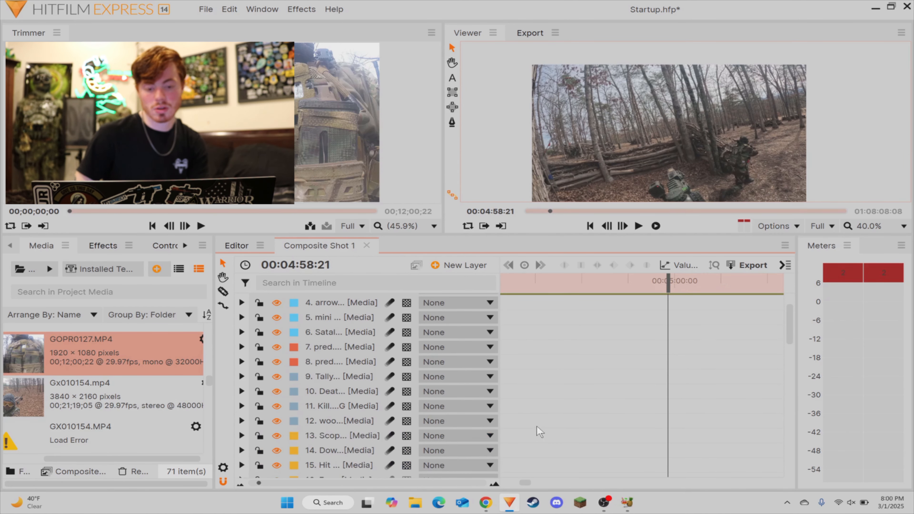
click(327, 437)
shift+click(335, 463)
scroll(338, 460, down, 2)
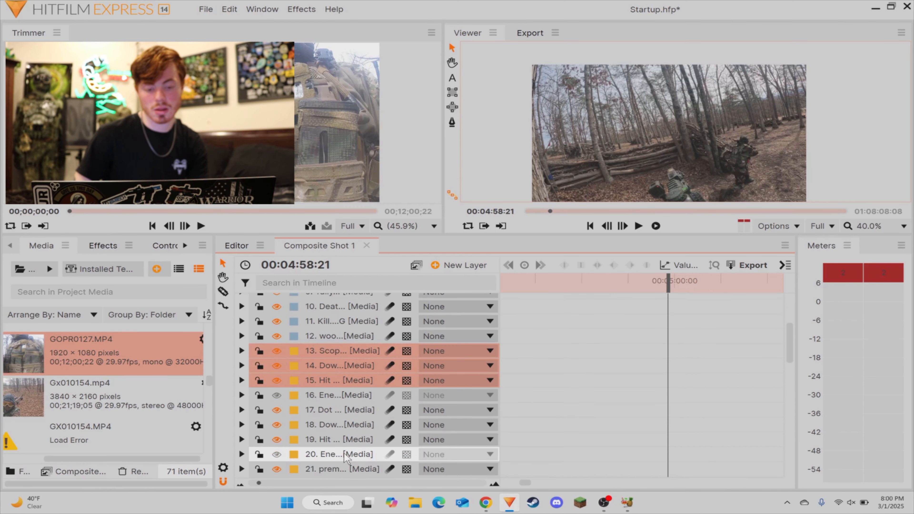
scroll(599, 372, up, 3)
scroll(669, 391, down, 2)
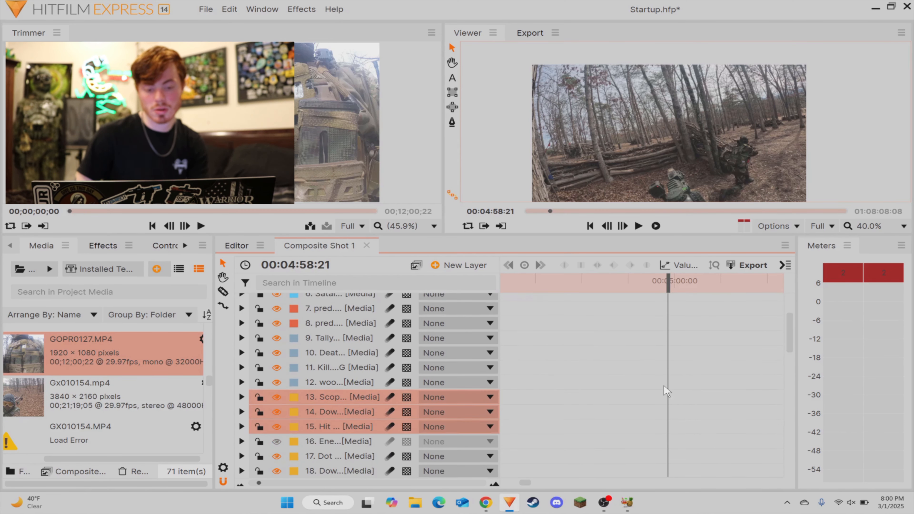
click(704, 378)
key(ctrl+z)
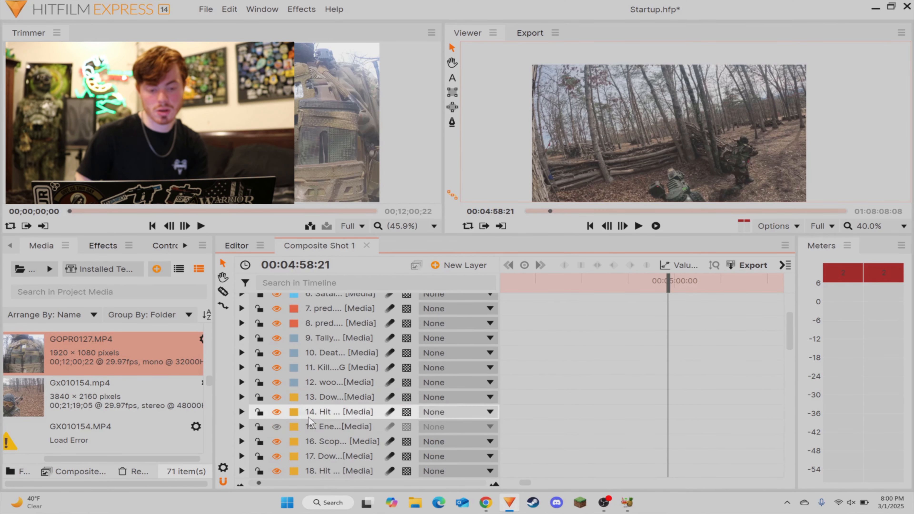
Step: Copy the Down, Hit and Enemy media layers 13 to 15 and paste them above the footage layers at 00:04:58:21
click(321, 403)
shift+click(331, 423)
click(674, 373)
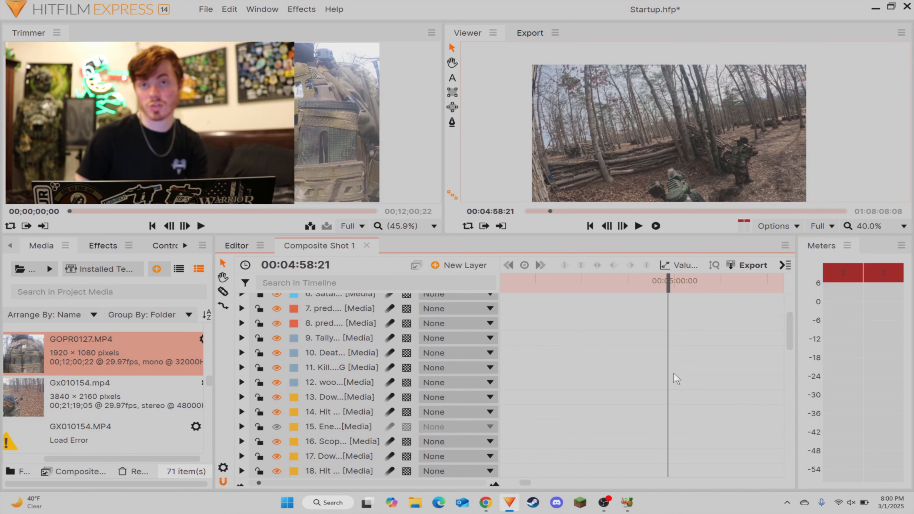
scroll(666, 381, up, 3)
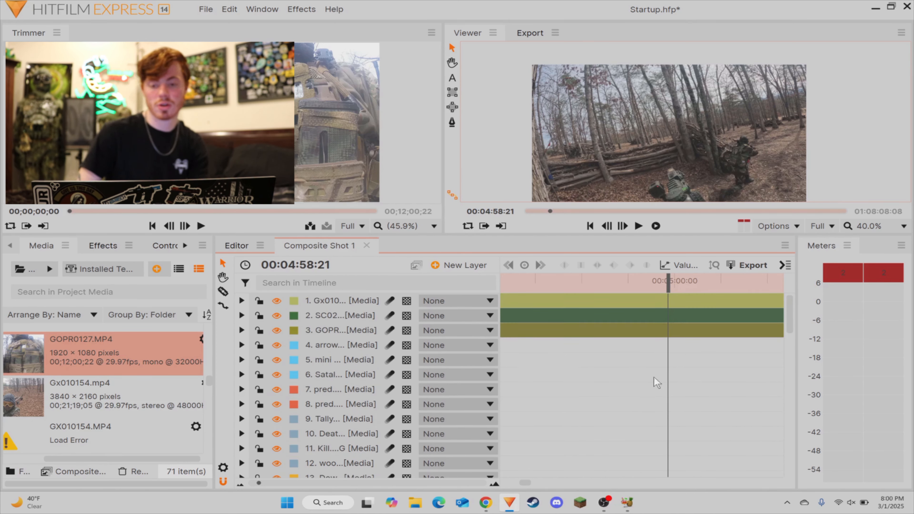
key(ctrl+v)
scroll(668, 135, up, 6)
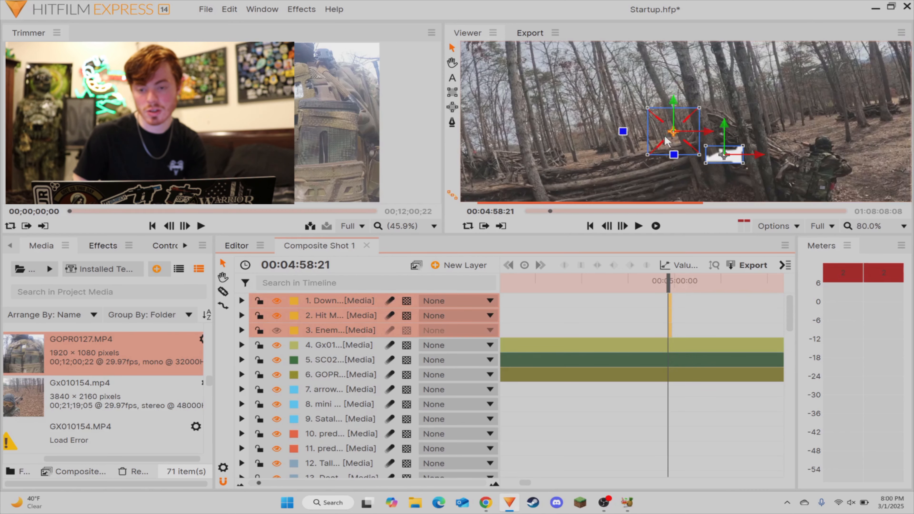
Step: Play the pasted graphics from 00:04:58:21 to 00:04:59:36 as a preview, and delete the three pasted layers
scroll(695, 127, down, 6)
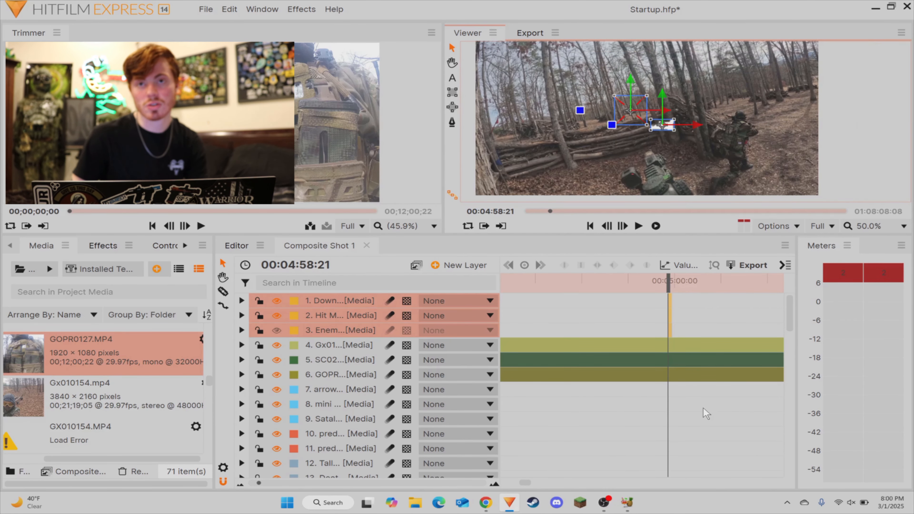
click(712, 406)
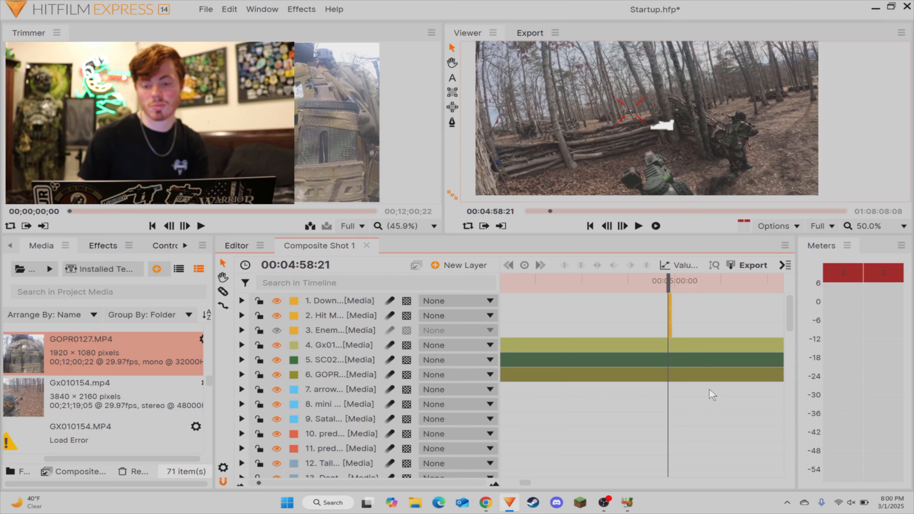
click(639, 226)
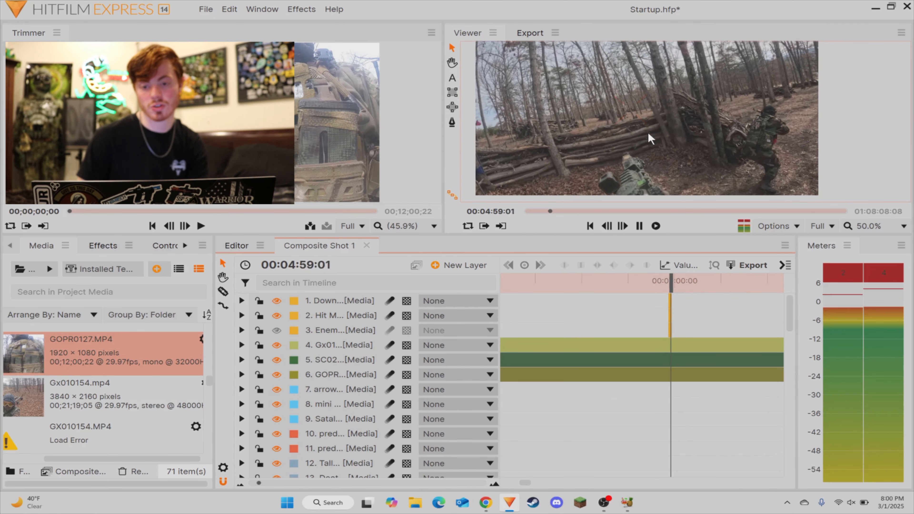
key(space)
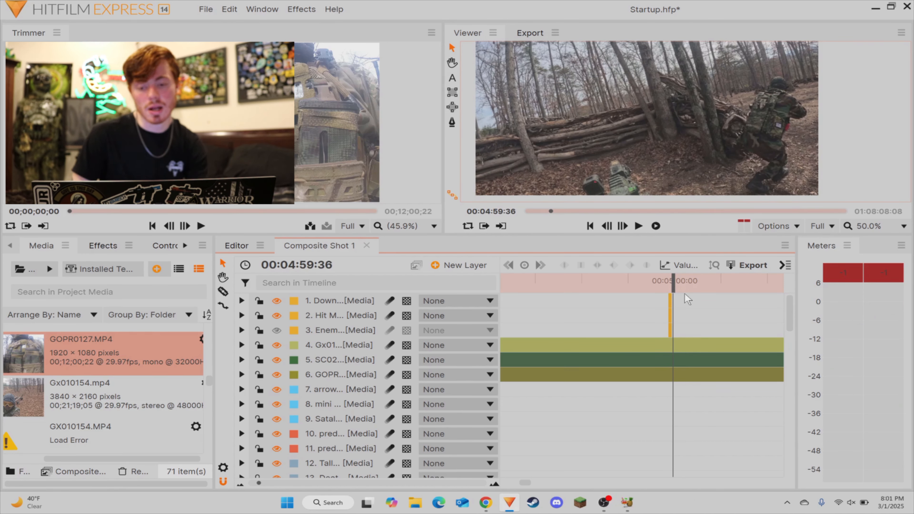
drag(676, 300, 655, 328)
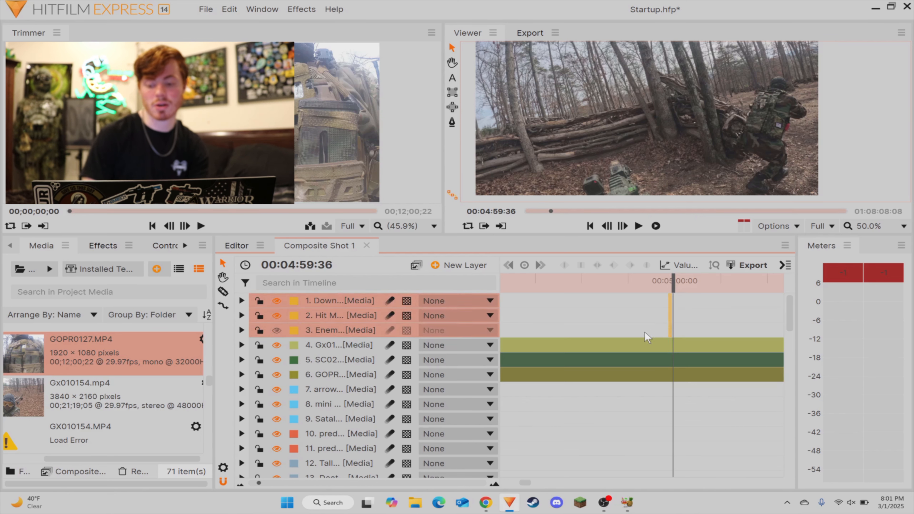
key(Delete)
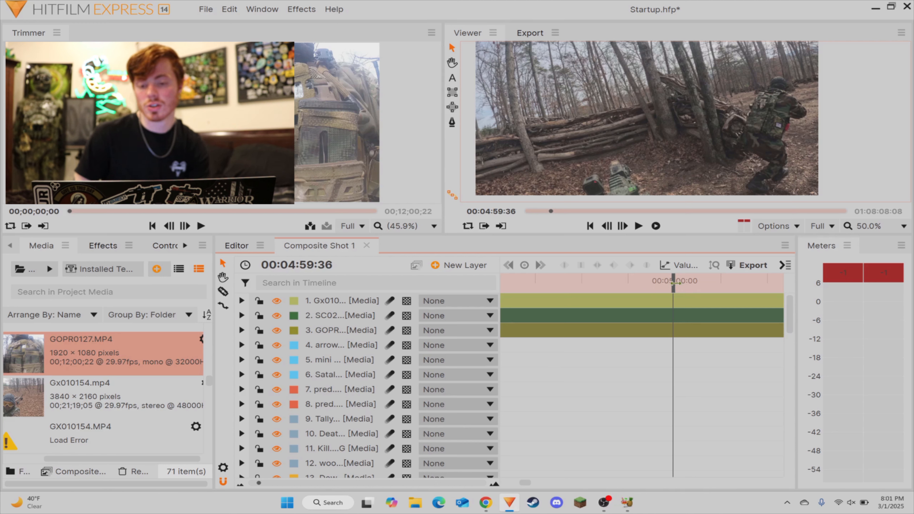
Step: Move the scope footage layer SC024K_0000 above Gx010154 to the top of the layer stack
scroll(663, 140, down, 2)
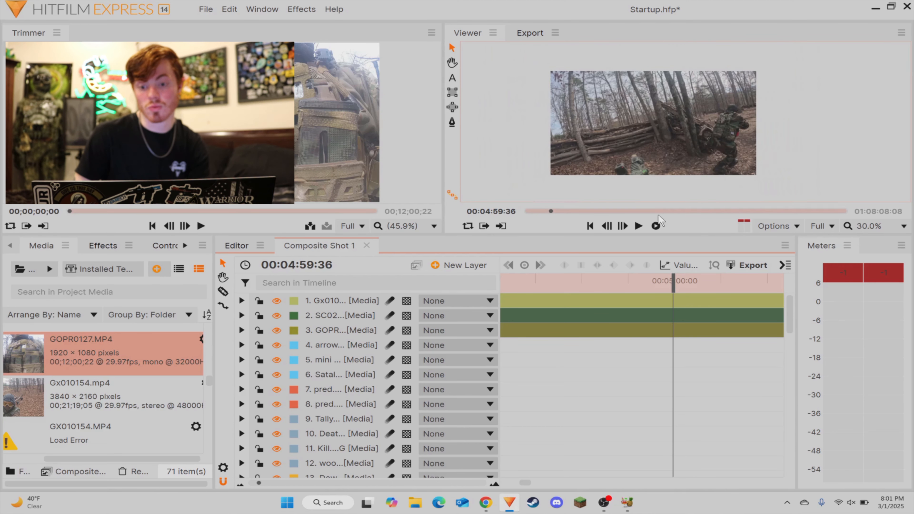
click(633, 320)
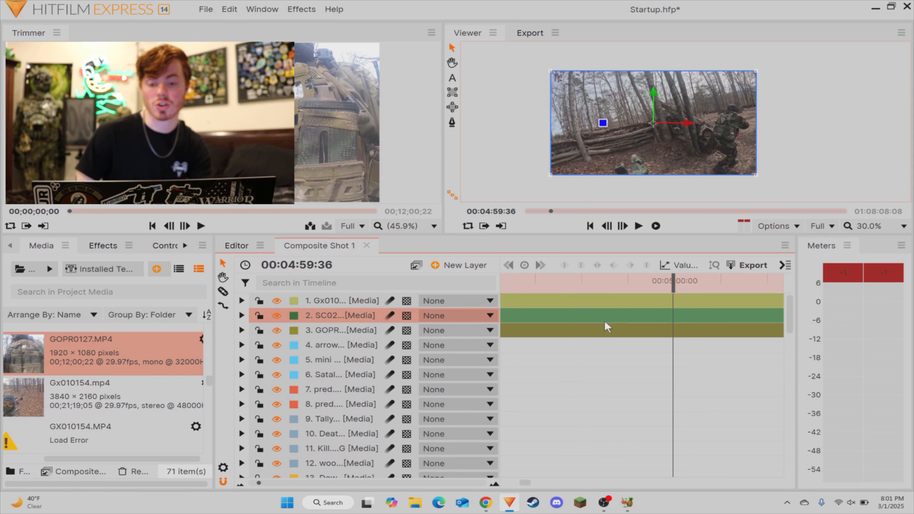
drag(380, 319, 332, 294)
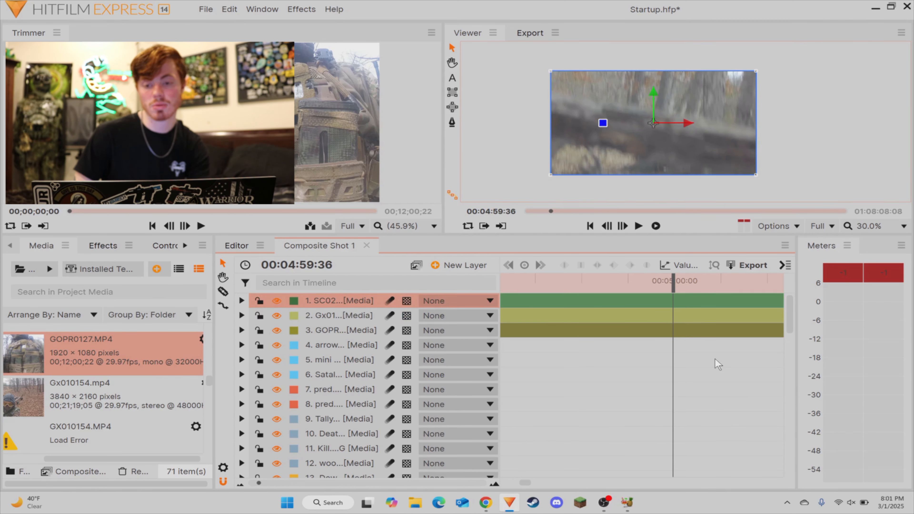
click(719, 380)
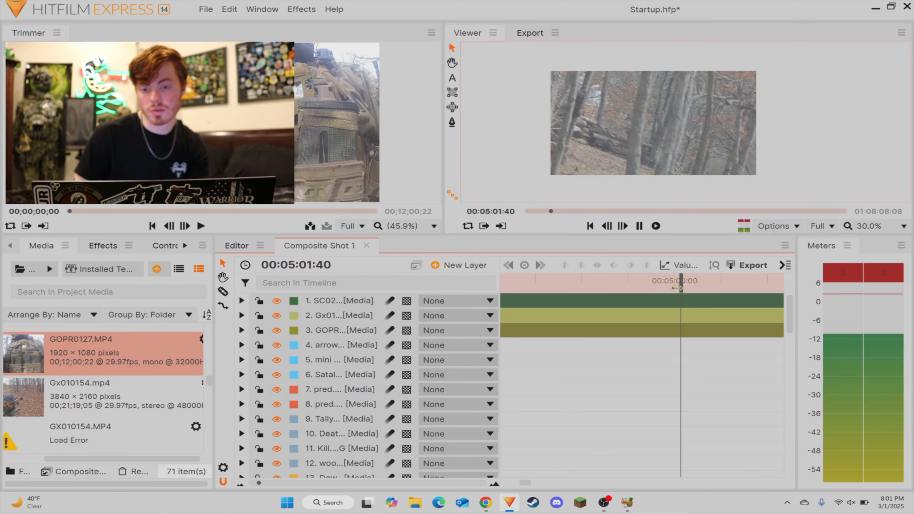
Step: Review the scope footage, replaying it from 00:04:59:55 to 00:05:05:25 to watch the log barricade
key(space)
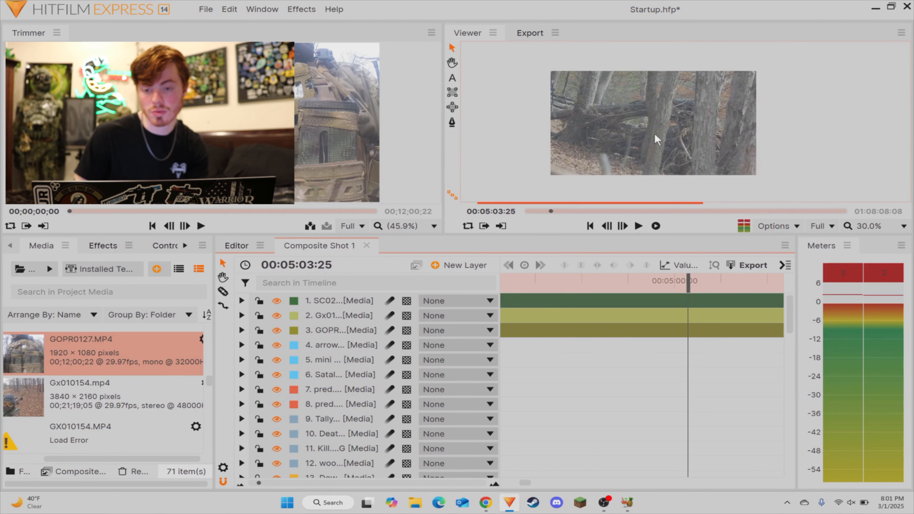
scroll(657, 139, up, 4)
drag(689, 284, 674, 285)
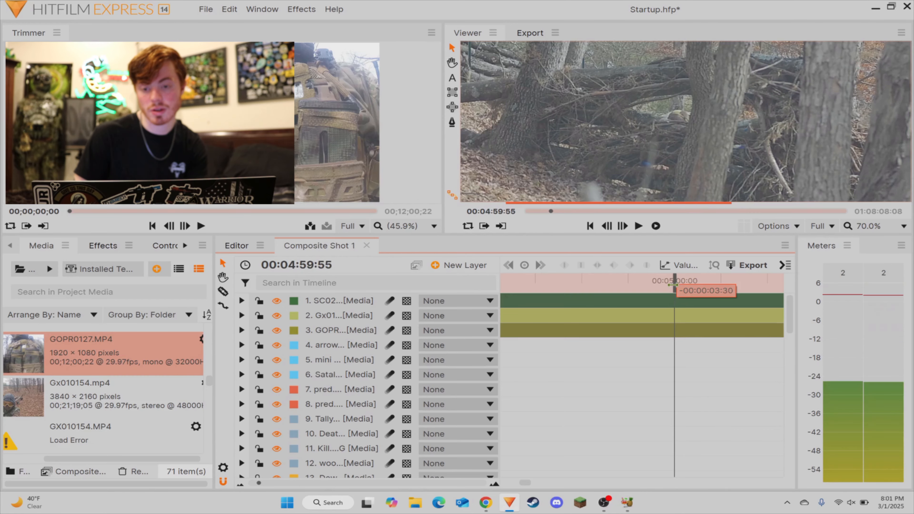
key(space)
scroll(632, 119, down, 2)
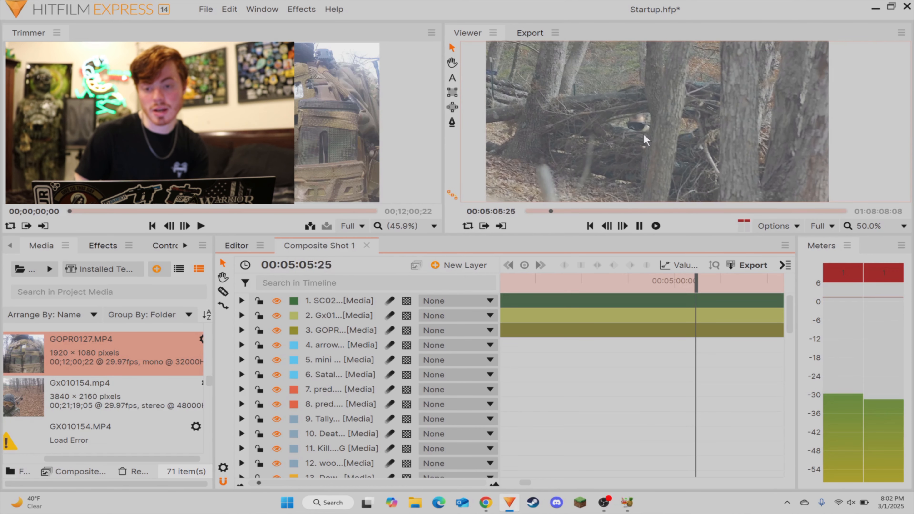
key(space)
Step: Return to 00:05:03:53 and step frame by frame to 00:05:05:16, examining the player behind the barricade up close
drag(697, 290, 689, 290)
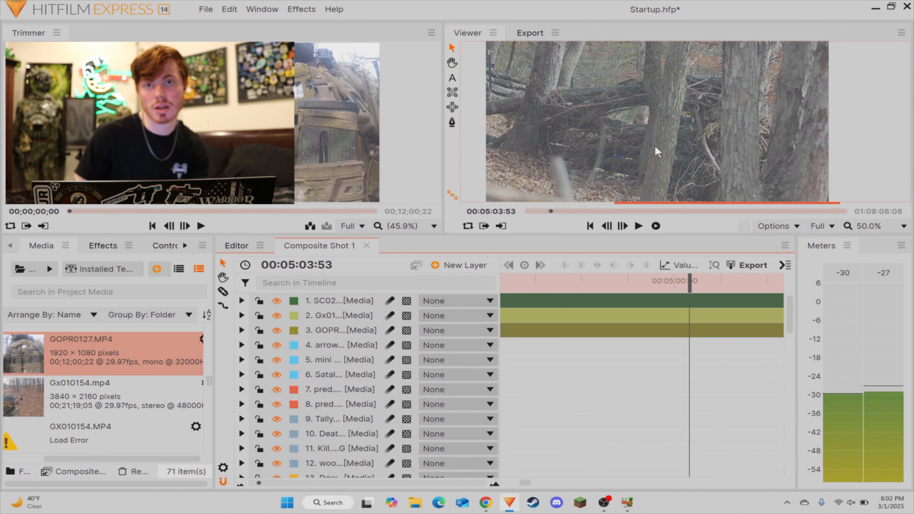
key(Right)
key(Right)
key(Right)
key(Right)
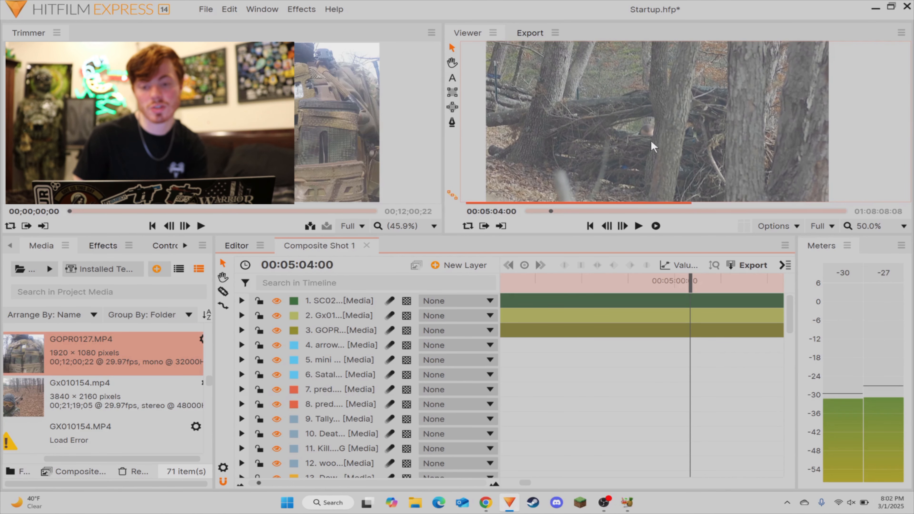
scroll(662, 165, up, 4)
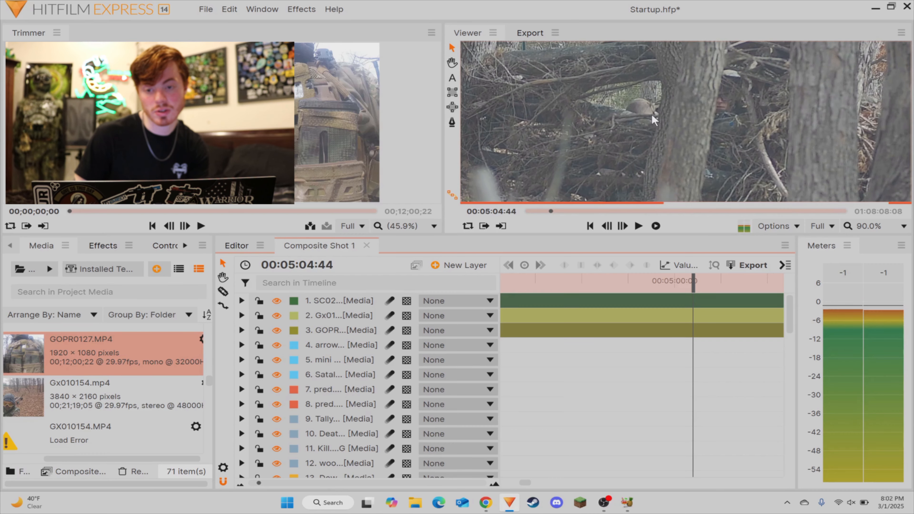
scroll(652, 114, up, 4)
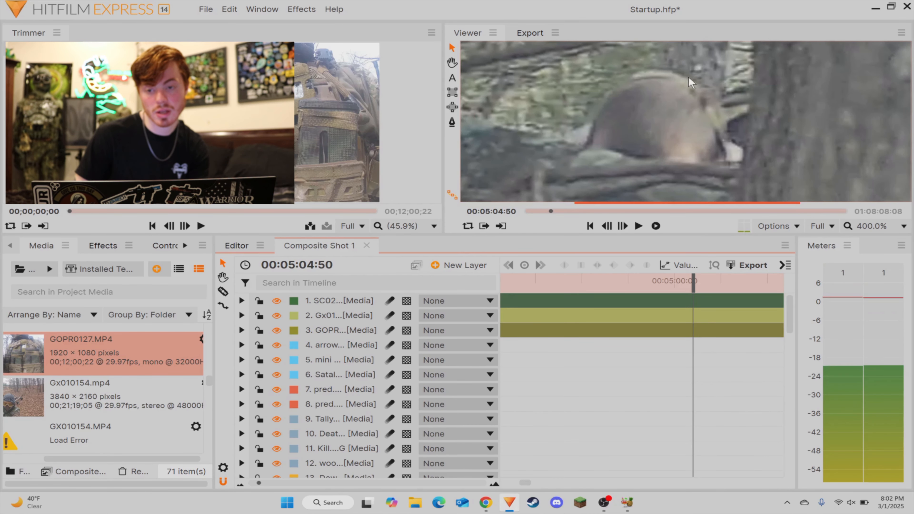
scroll(672, 79, down, 4)
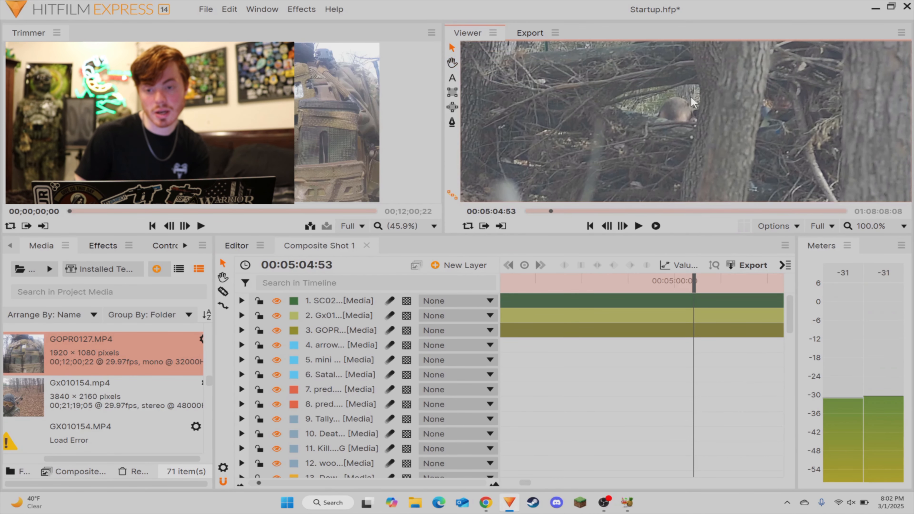
scroll(691, 96, up, 4)
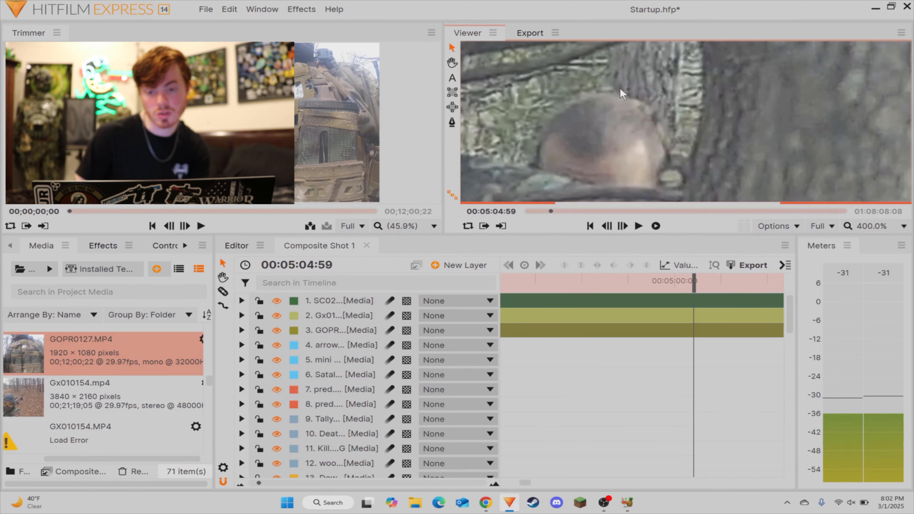
scroll(595, 105, down, 5)
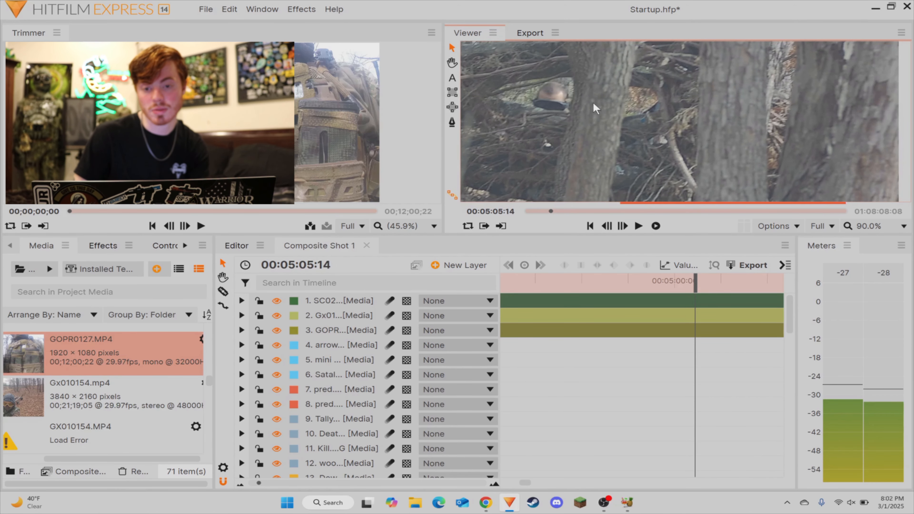
drag(594, 103, 617, 109)
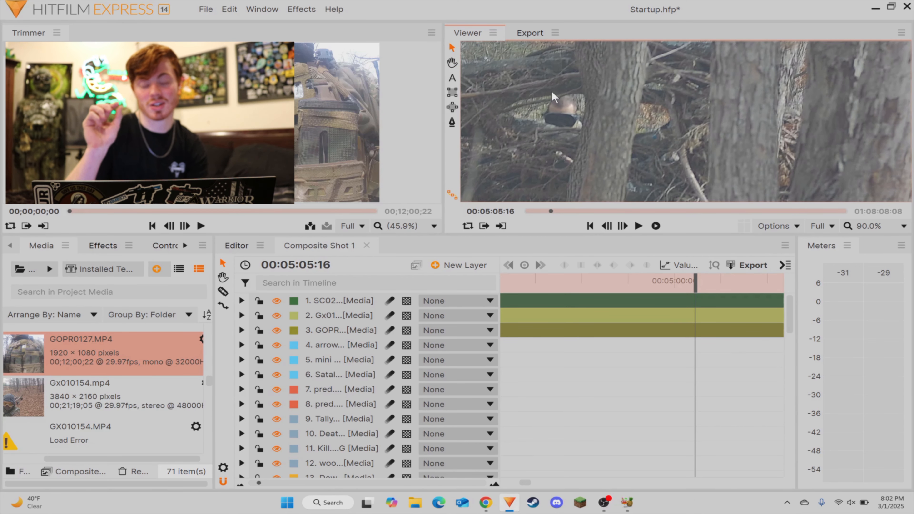
Step: Examine the barricaded player's head at 400% in the scope footage frame at 00:05:05:16
scroll(558, 108, up, 4)
scroll(558, 108, up, 1)
drag(609, 68, 662, 54)
scroll(648, 74, down, 4)
scroll(621, 114, up, 4)
drag(603, 60, 630, 108)
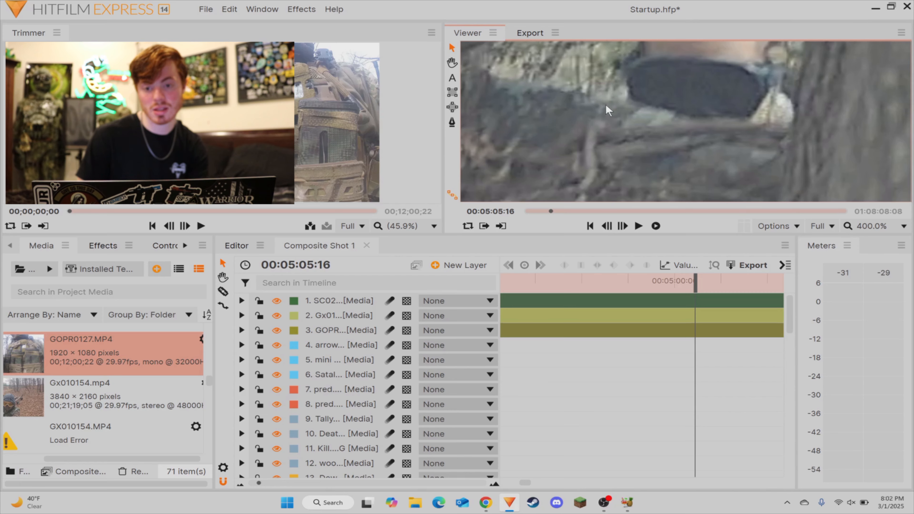
Step: Split all three footage layers at 00:05:05:16
scroll(618, 129, down, 6)
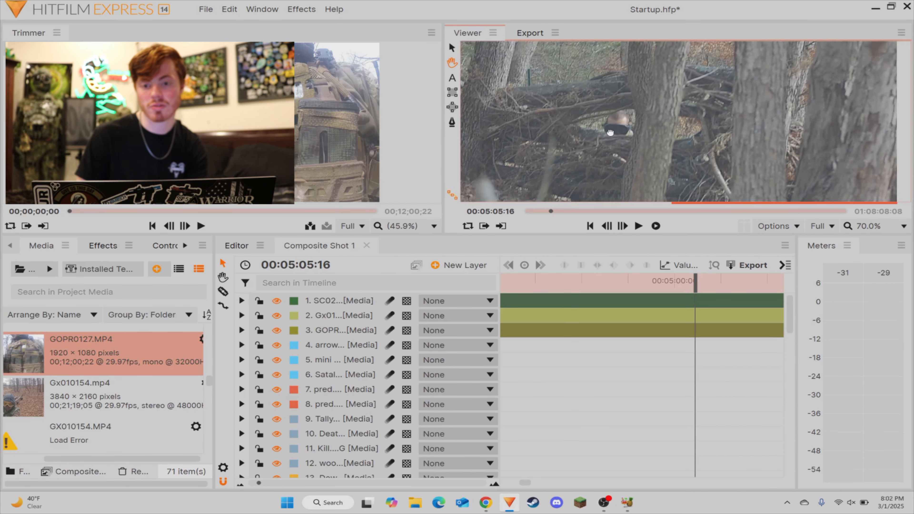
scroll(618, 129, down, 2)
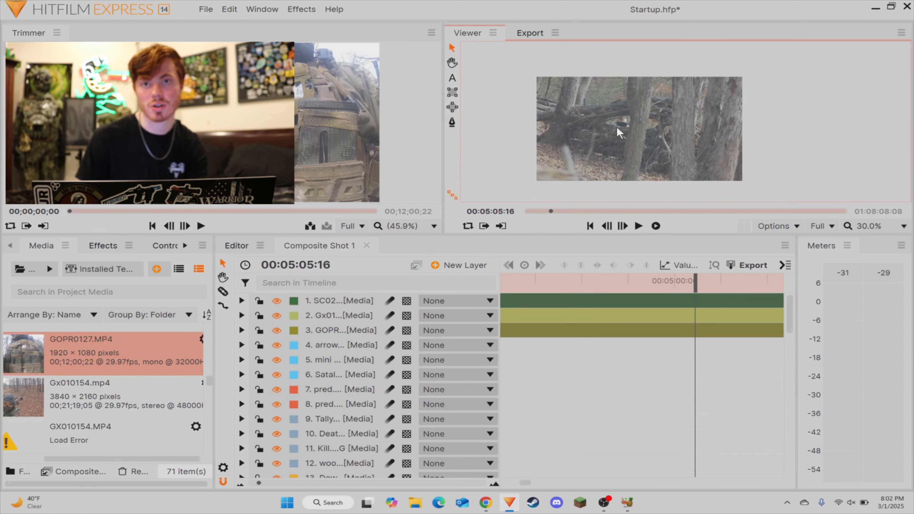
click(710, 372)
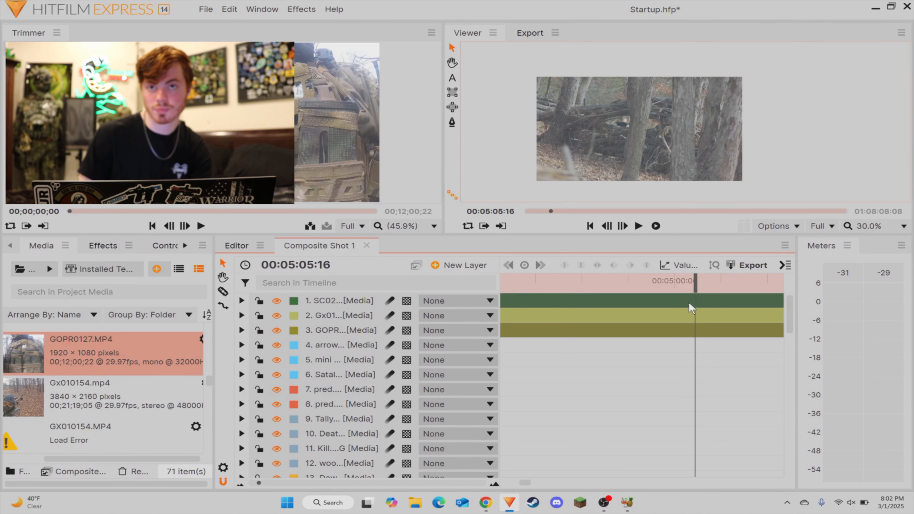
key(ctrl+shift+d)
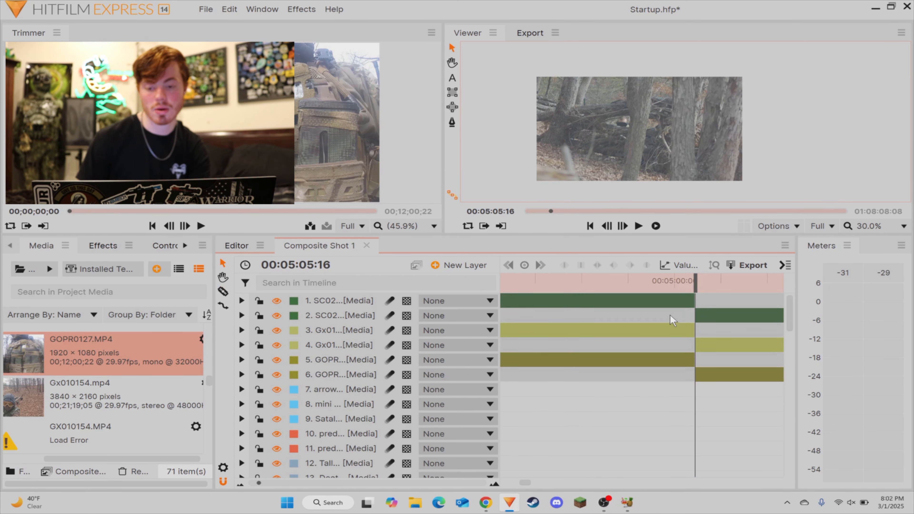
Step: Delete the scope segment before 00:05:05:16 and move the matching Gx01 and GOPR segments to the top of the layer stack
click(666, 300)
key(Delete)
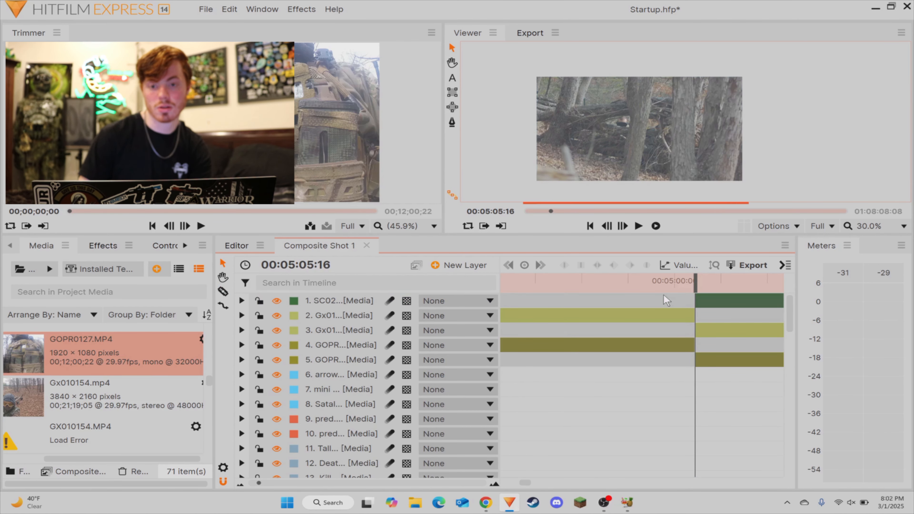
drag(664, 298, 624, 353)
drag(339, 344, 341, 297)
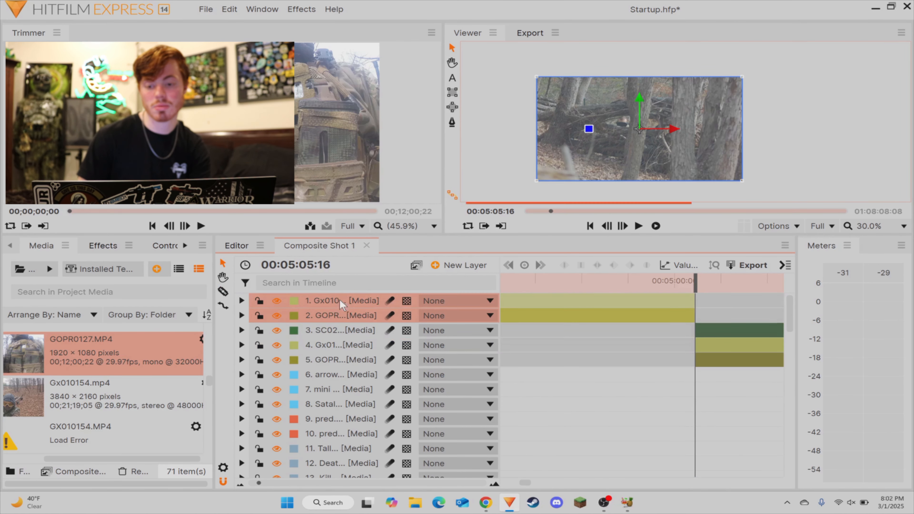
click(655, 381)
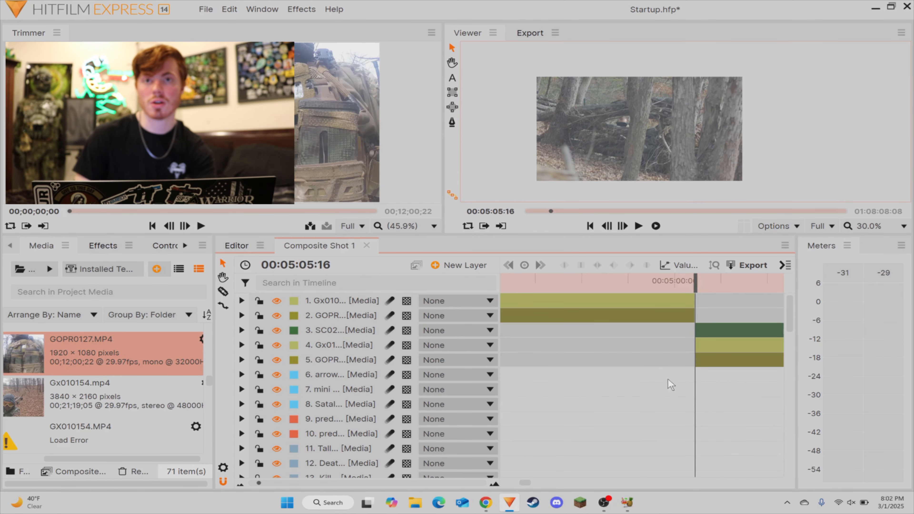
Step: Split all three footage layers at 00:05:07:44 and delete the short Gx01 and GOPR pieces starting at 00:05:05:16, keeping the scope piece
scroll(691, 424, right, 1)
scroll(295, 485, down, 1)
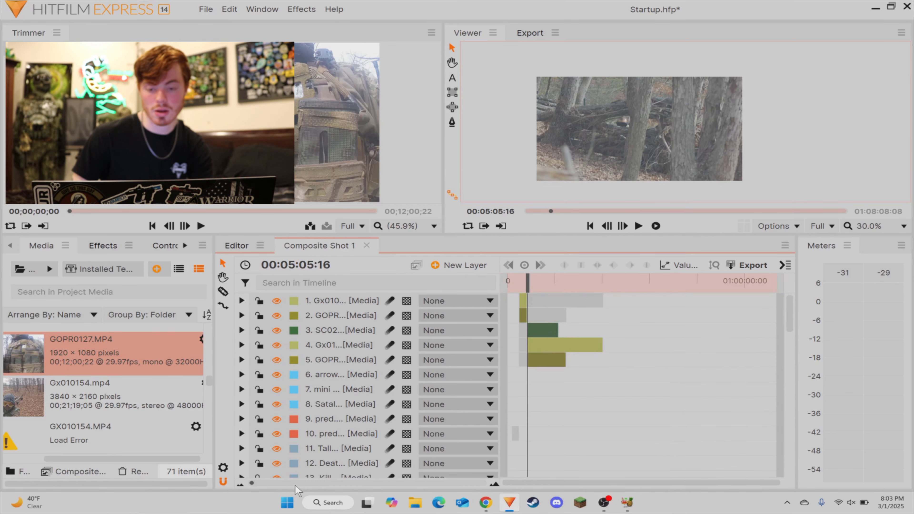
scroll(295, 484, up, 1)
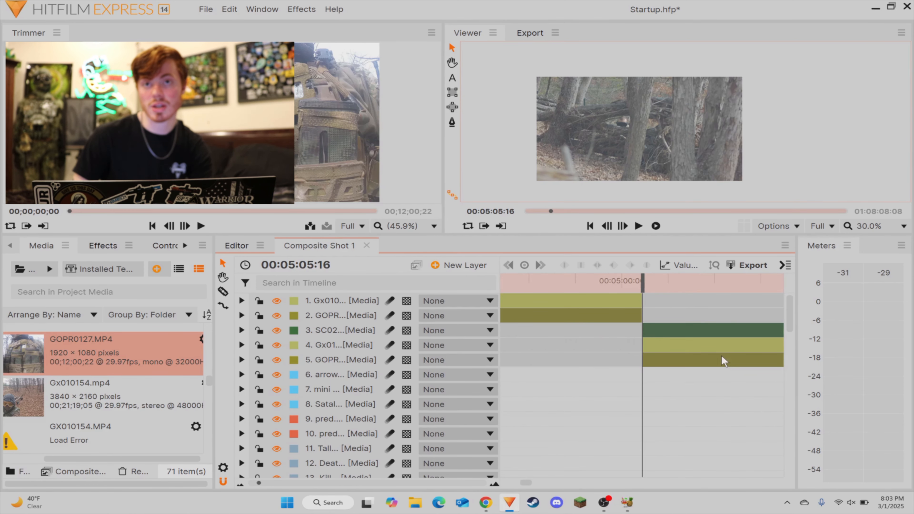
scroll(733, 313, right, 4)
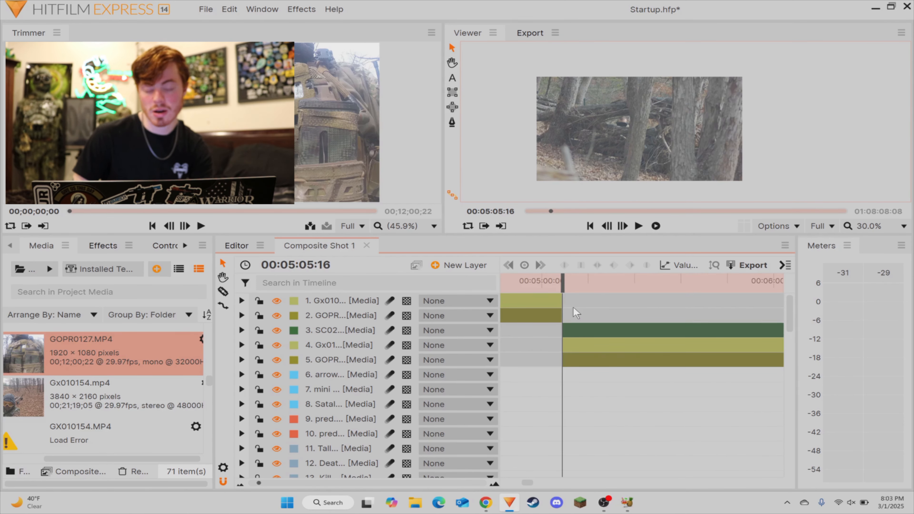
key(space)
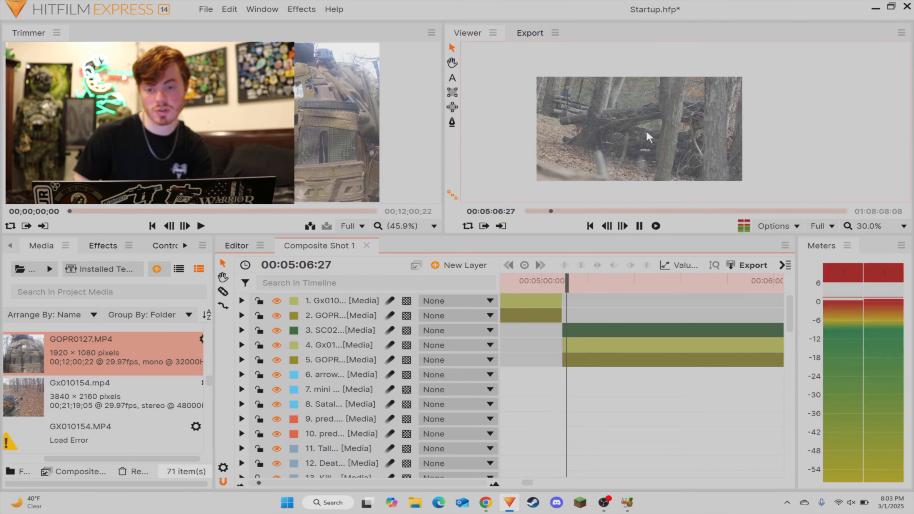
key(space)
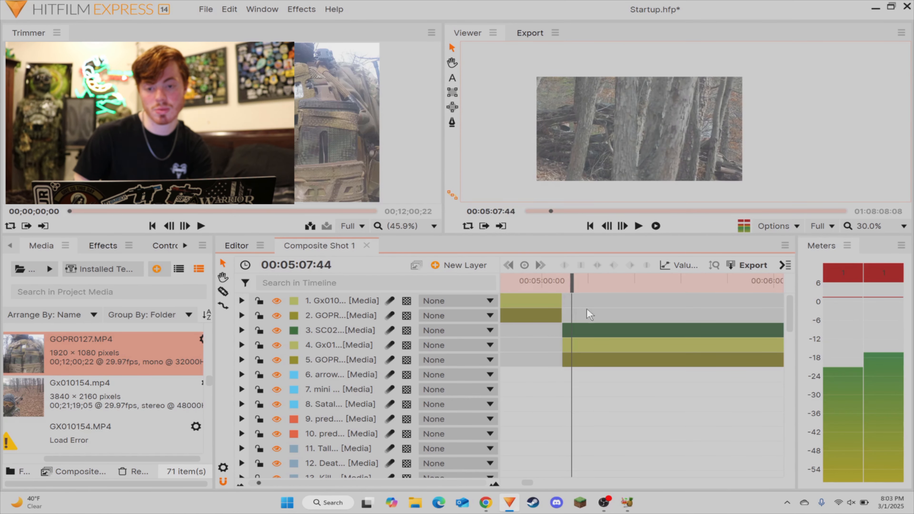
click(574, 358)
click(574, 345)
click(574, 332)
key(v)
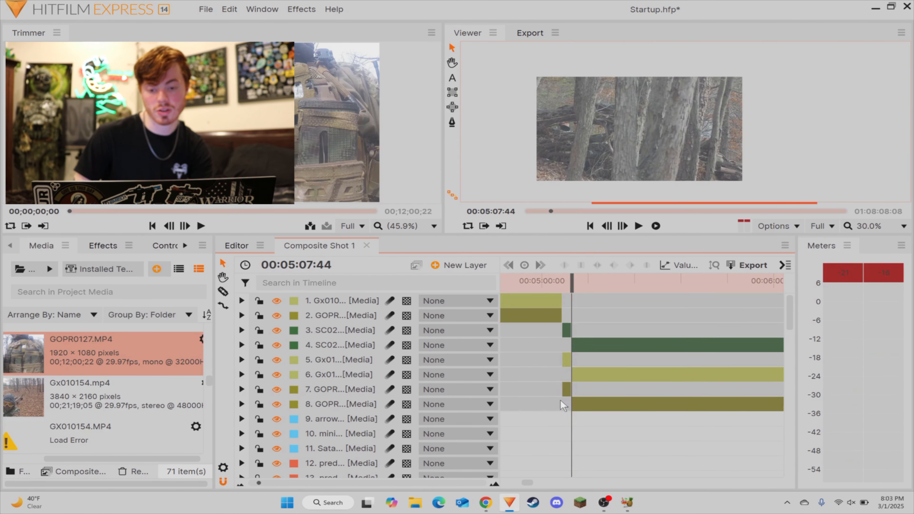
drag(561, 409, 568, 358)
key(Delete)
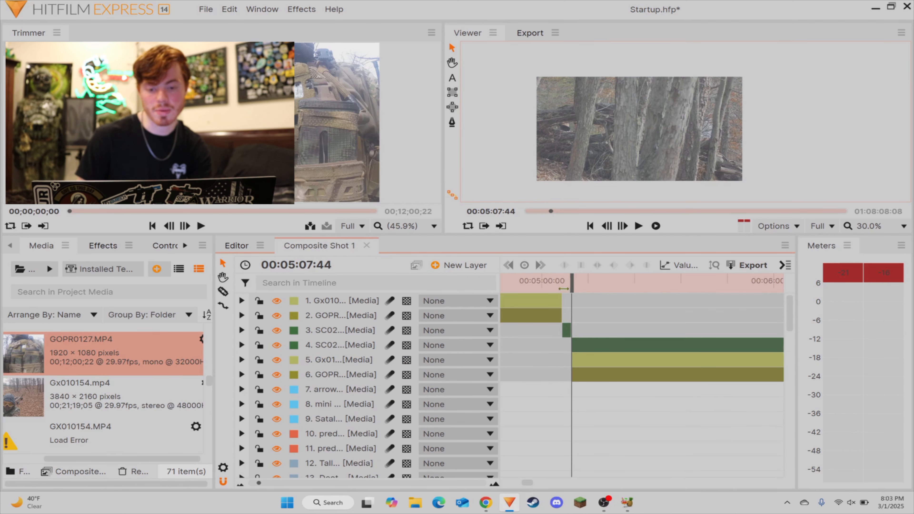
Step: Split the earlier Gx01 and GOPR clips at 00:04:56:58 and delete their parts before that point
drag(552, 285, 532, 290)
key(space)
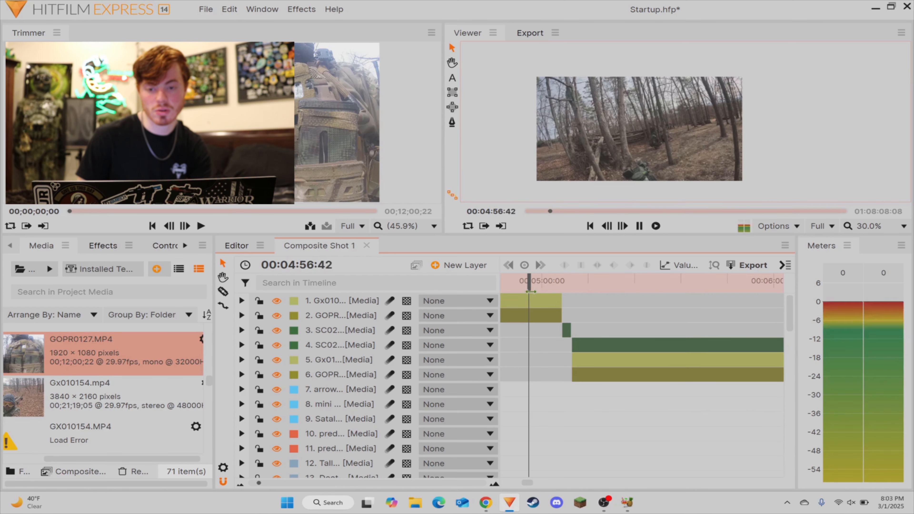
key(space)
key(c)
click(533, 316)
click(533, 305)
key(v)
drag(522, 342, 518, 296)
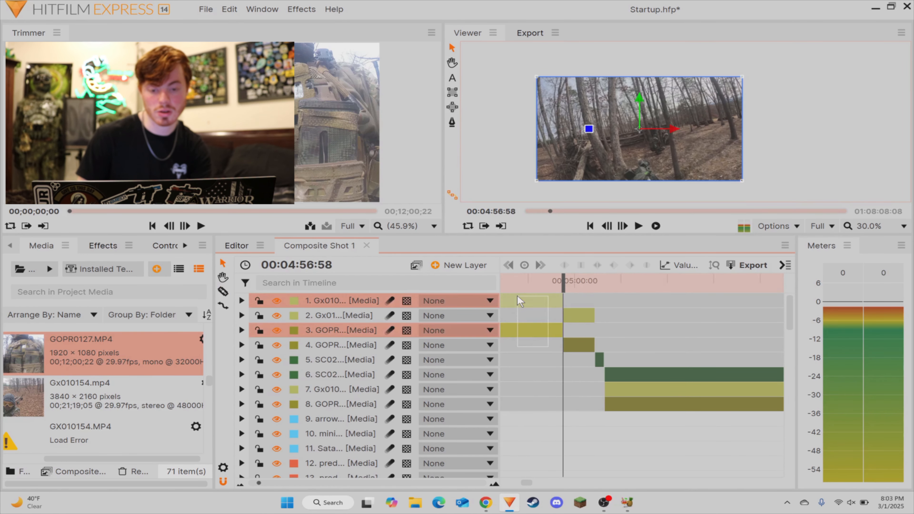
key(Delete)
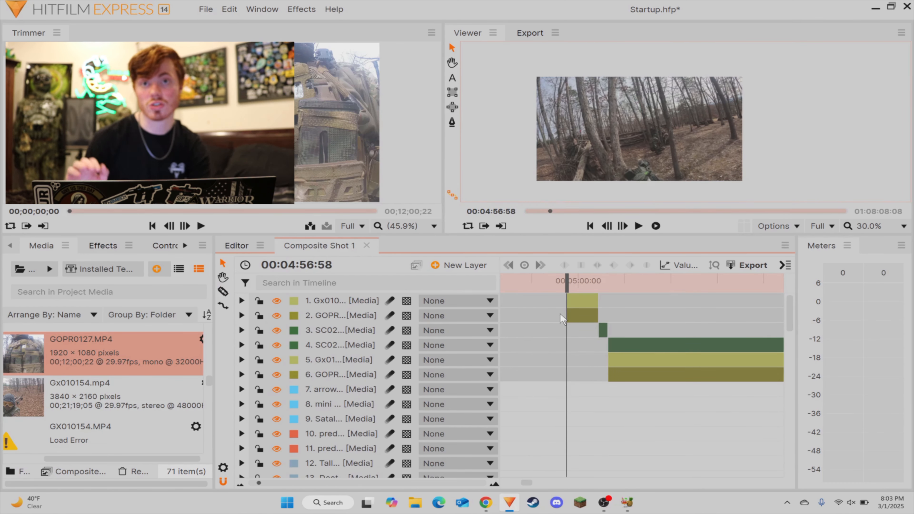
Step: Extend the start of the first Gx01 clip backward, split it at 00:04:56:04 and delete the piece before the split
key(space)
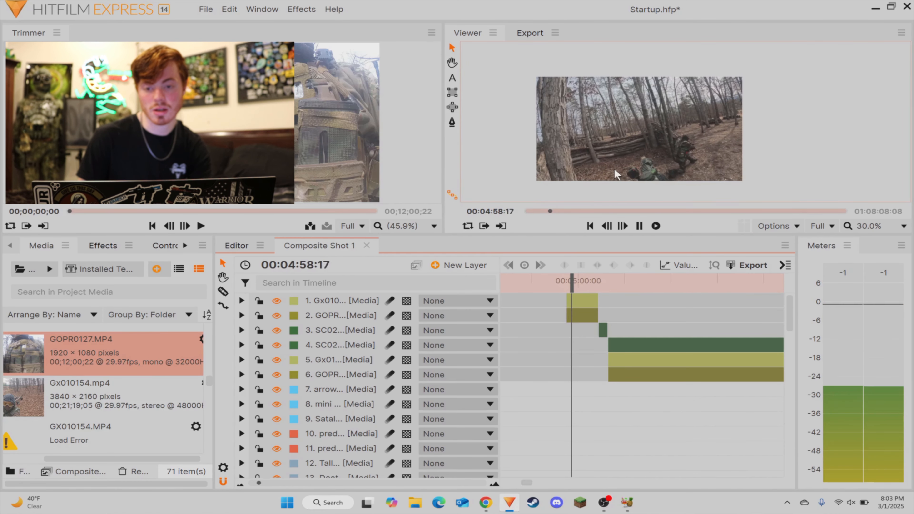
drag(574, 281, 562, 282)
key(space)
key(space)
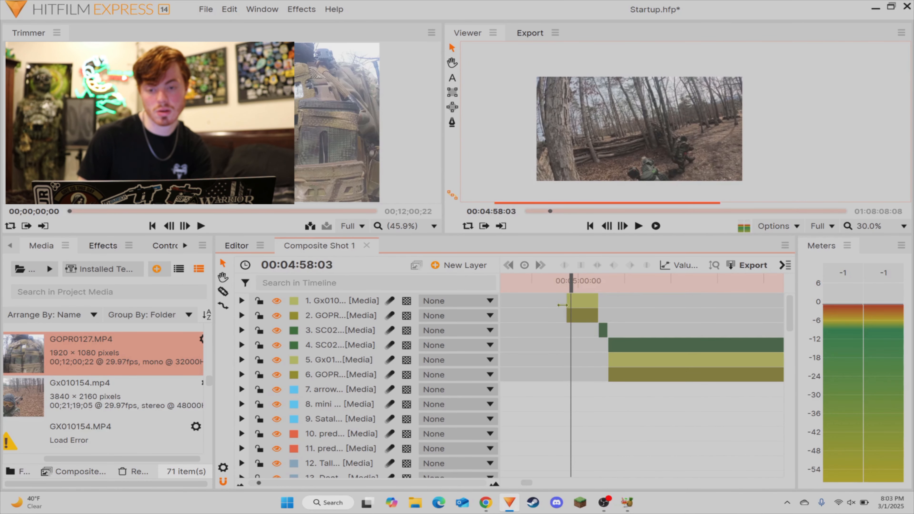
click(568, 286)
mouse_move(566, 302)
mouse_down()
mouse_move(553, 304)
mouse_move(557, 287)
mouse_up()
key(space)
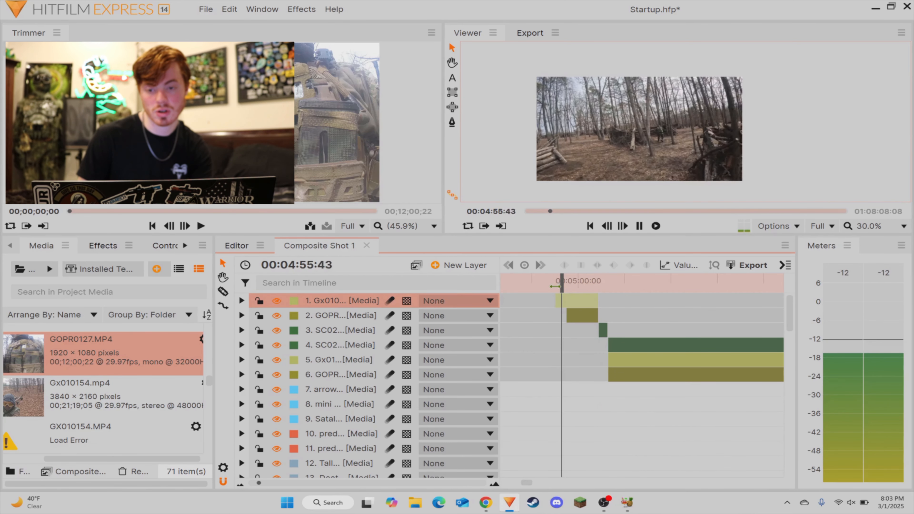
key(ctrl+shift+d)
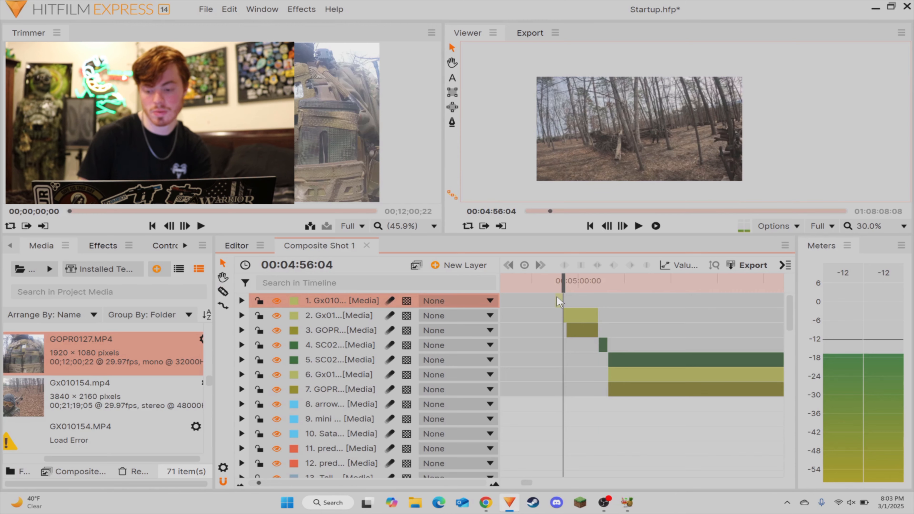
key(Delete)
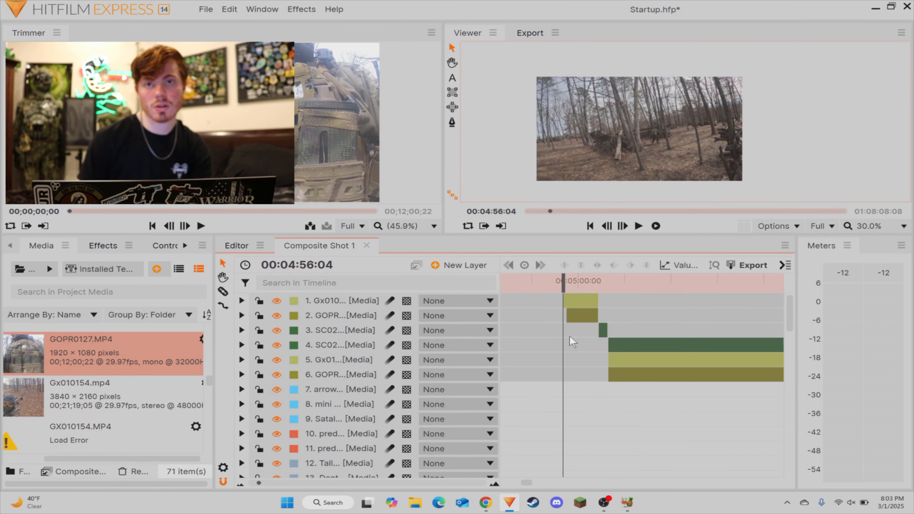
Step: Split the first Gx01 clip at 00:04:57:37 and delete its remainder together with the short GOPR clip below it
key(space)
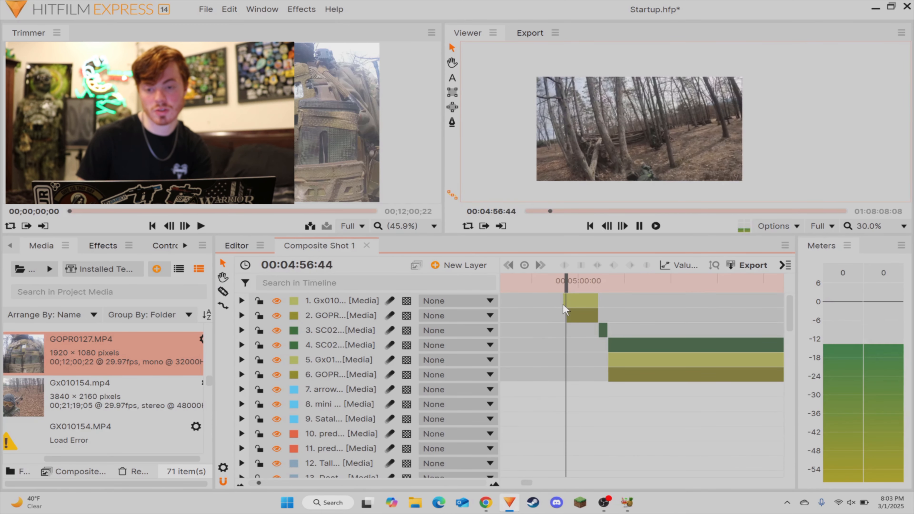
key(space)
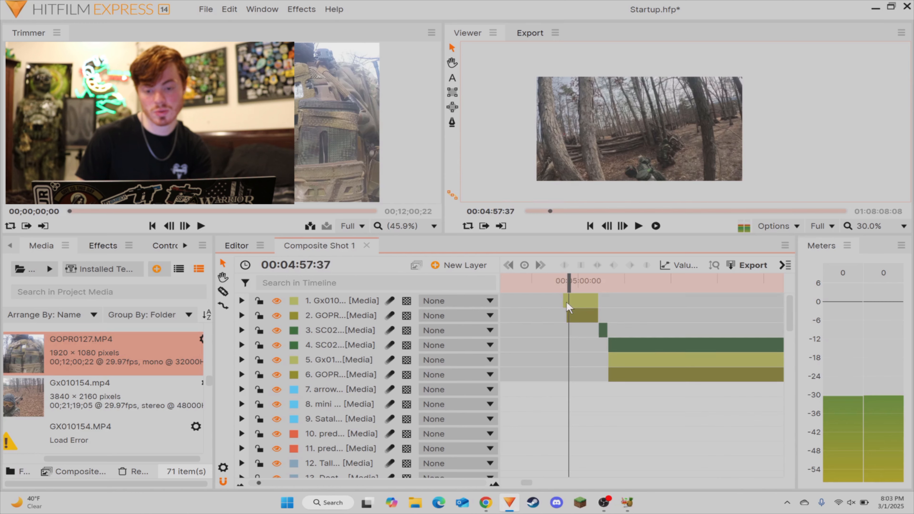
key(c)
click(569, 303)
key(v)
drag(582, 307, 569, 340)
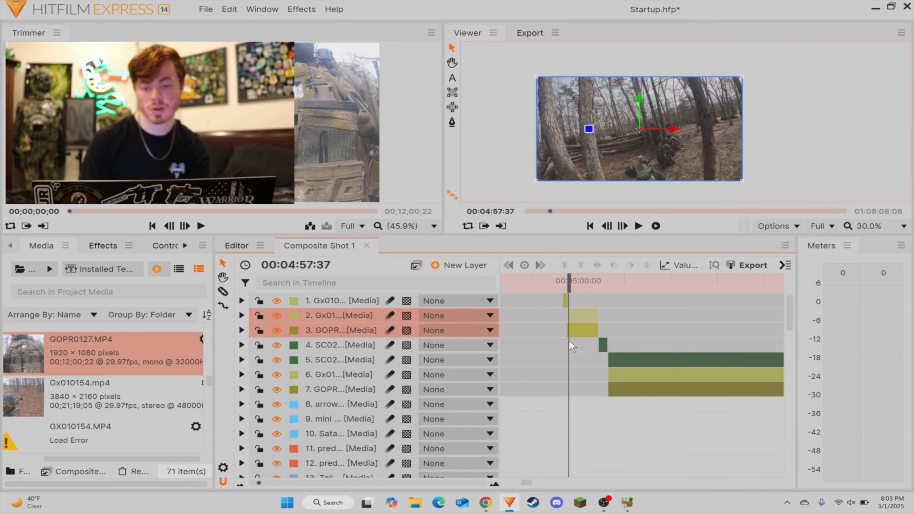
key(Delete)
Step: Move the short scope clip directly behind the first Gx01 clip and play back the transition
drag(602, 315, 567, 284)
click(582, 308)
key(space)
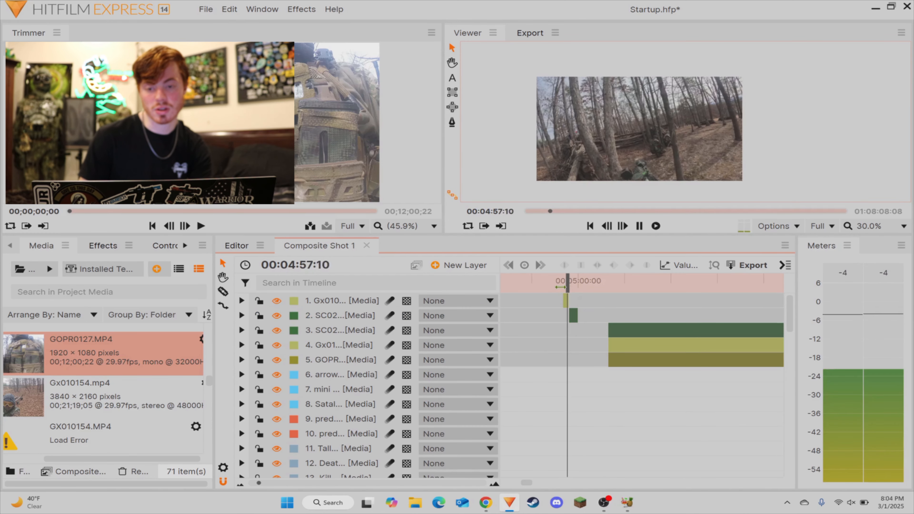
key(space)
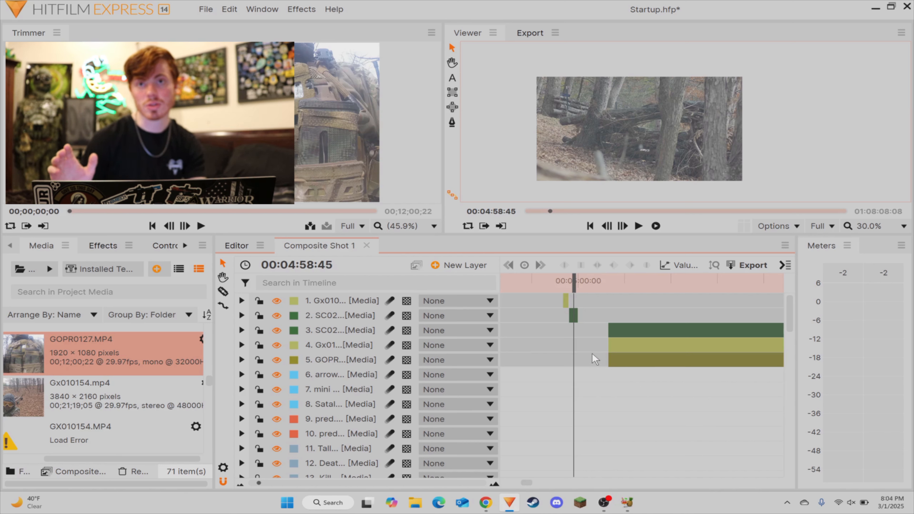
Step: Move the long Gx01 layer above the long scope layer and review its footage up to 00:05:33:21
click(498, 346)
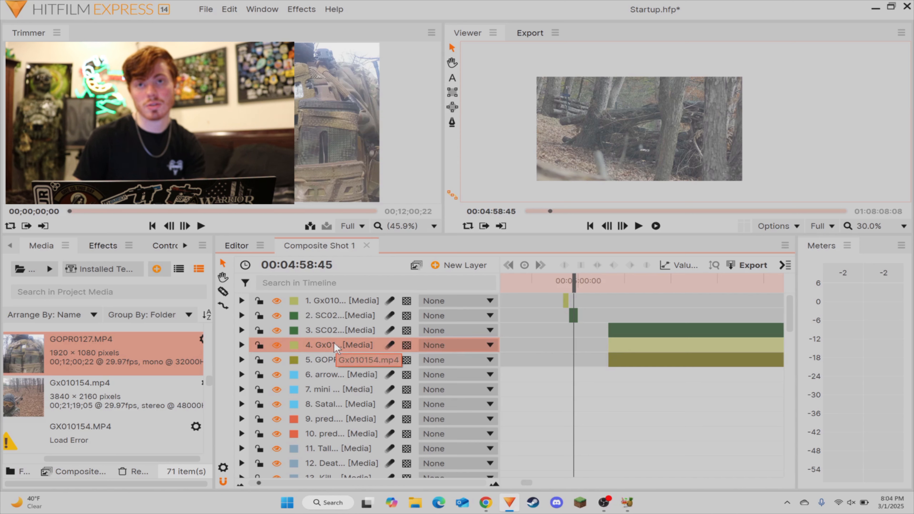
drag(317, 347, 323, 332)
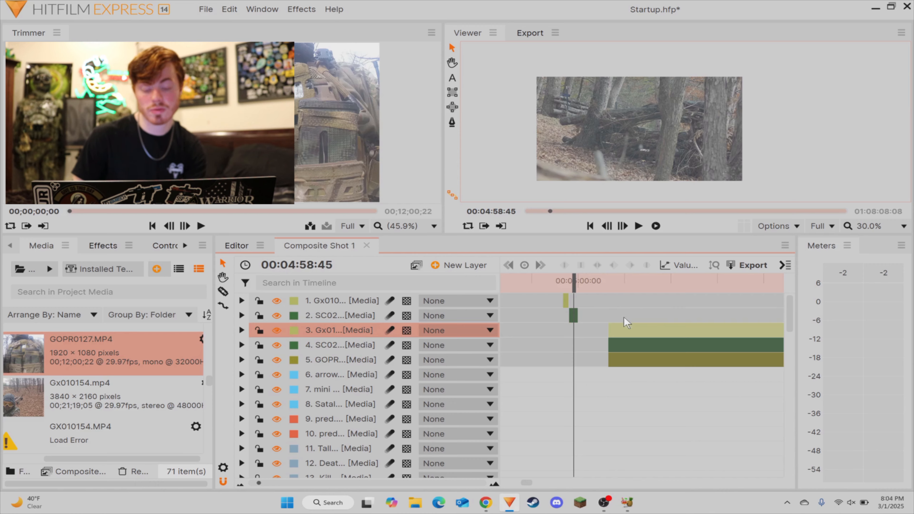
click(613, 285)
key(space)
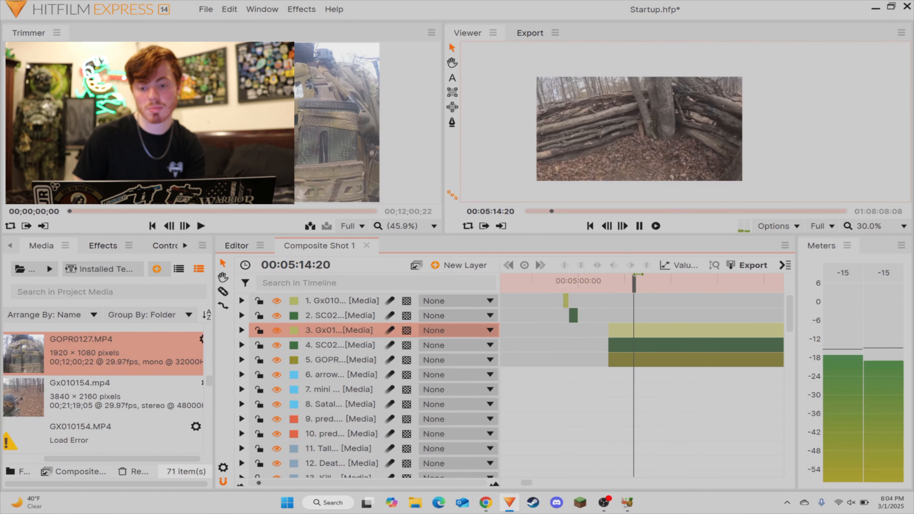
drag(635, 288, 659, 290)
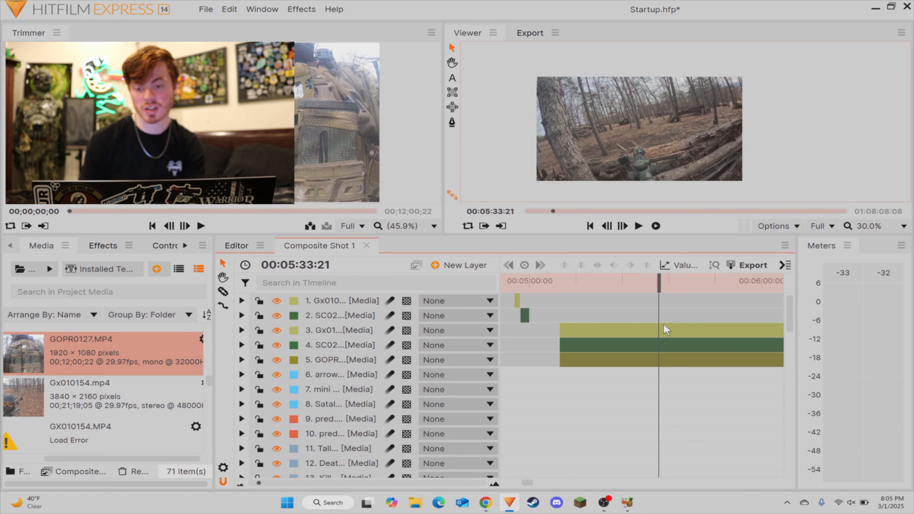
Step: Split the long Gx01, scope and GOPR clips at 00:05:33:21 and delete their parts before that point
key(c)
click(662, 361)
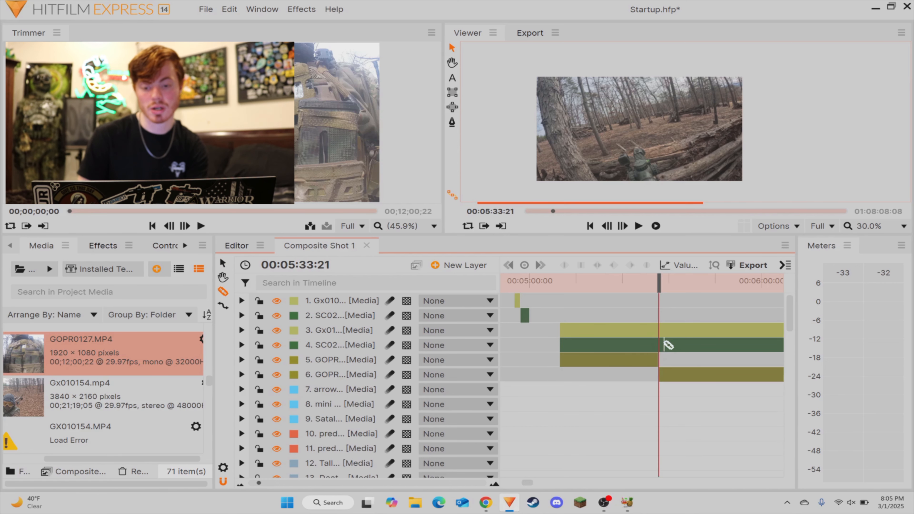
click(661, 344)
click(662, 330)
key(v)
drag(643, 317, 610, 406)
key(Delete)
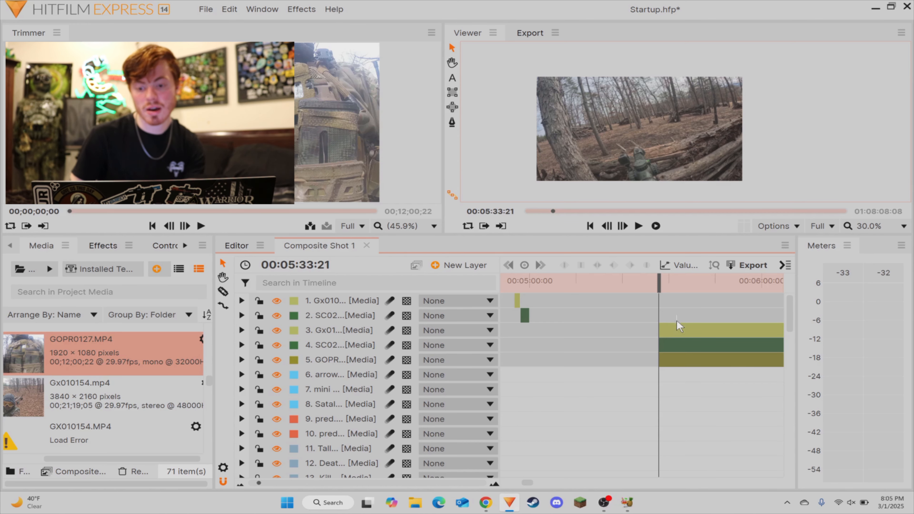
Step: Move the three remaining long clips directly behind the short scope clip and play back the joined sequence
drag(678, 326, 548, 333)
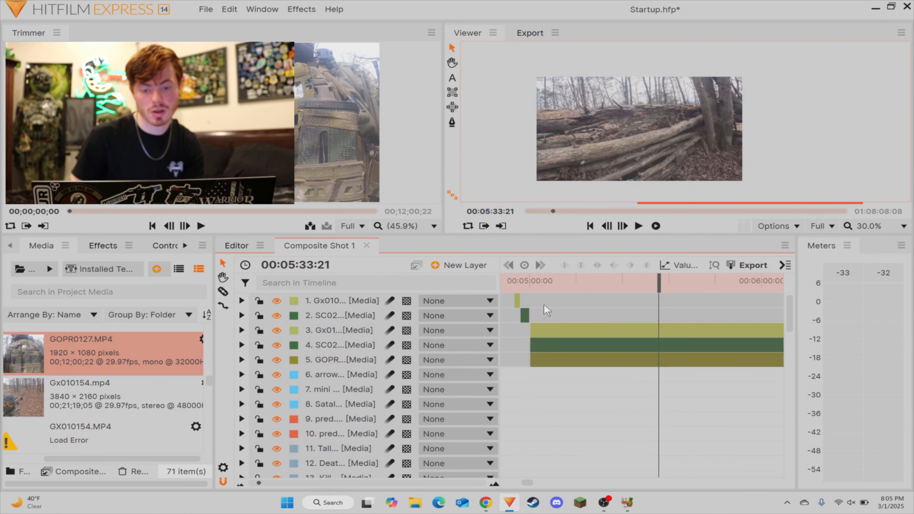
click(519, 282)
key(space)
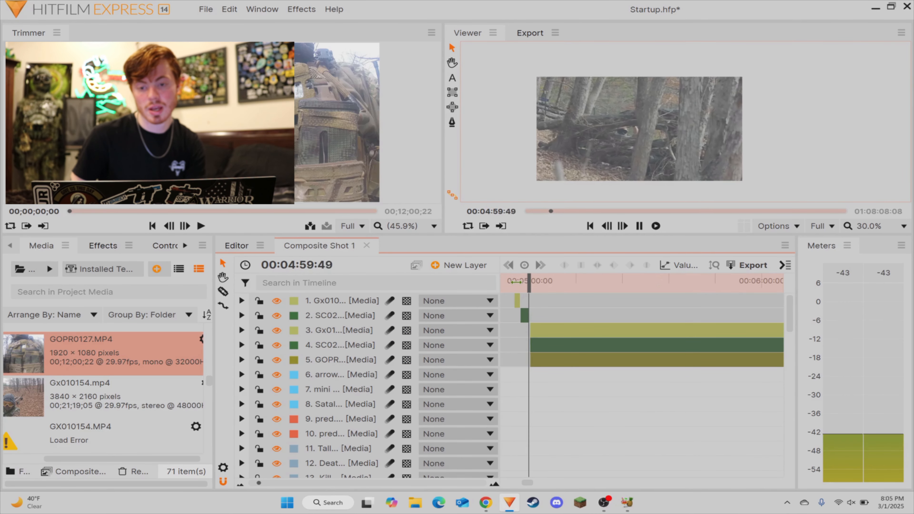
key(space)
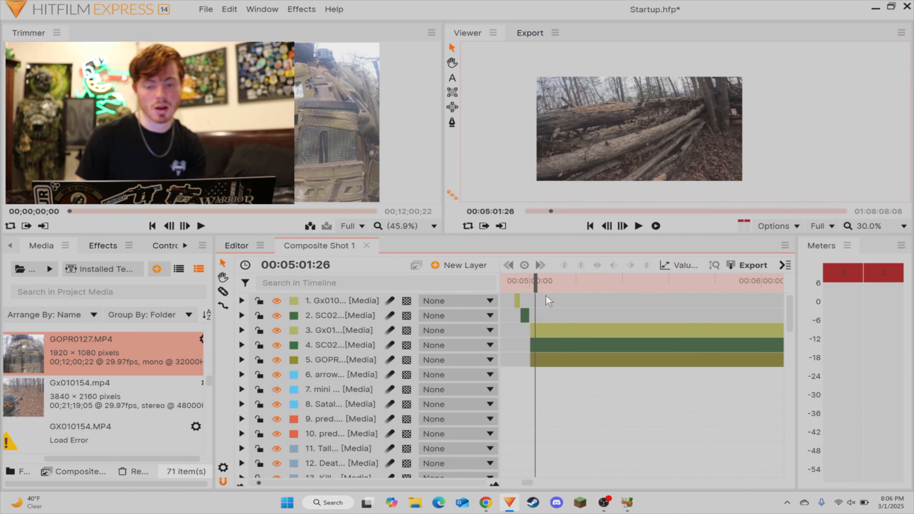
Step: Paste a copy of the Scope overlay layer and align it with the start of the short scope clip
mouse_move(537, 285)
mouse_down()
mouse_move(506, 285)
mouse_move(540, 285)
mouse_up()
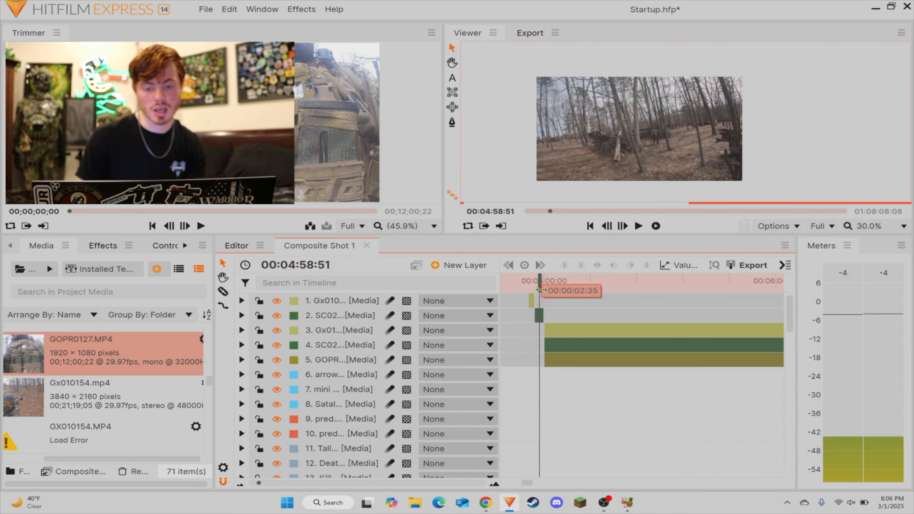
scroll(288, 422, down, 3)
click(333, 465)
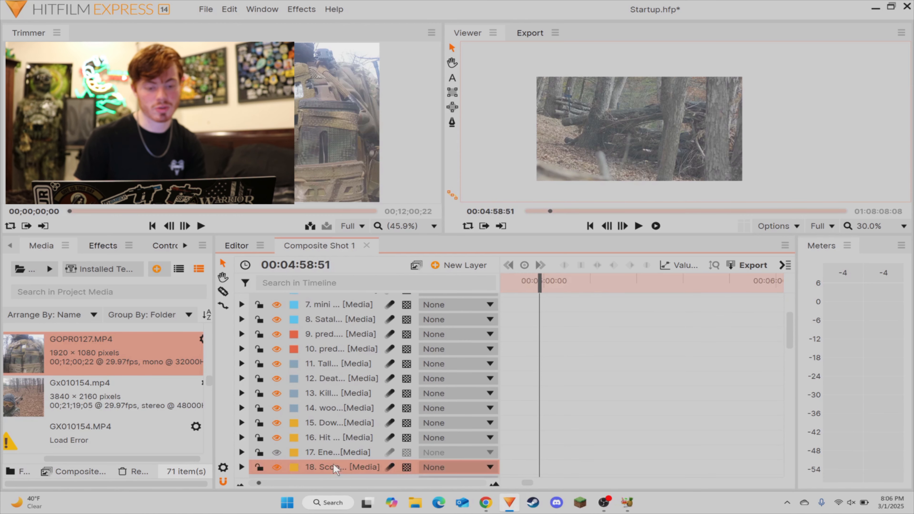
scroll(647, 419, up, 3)
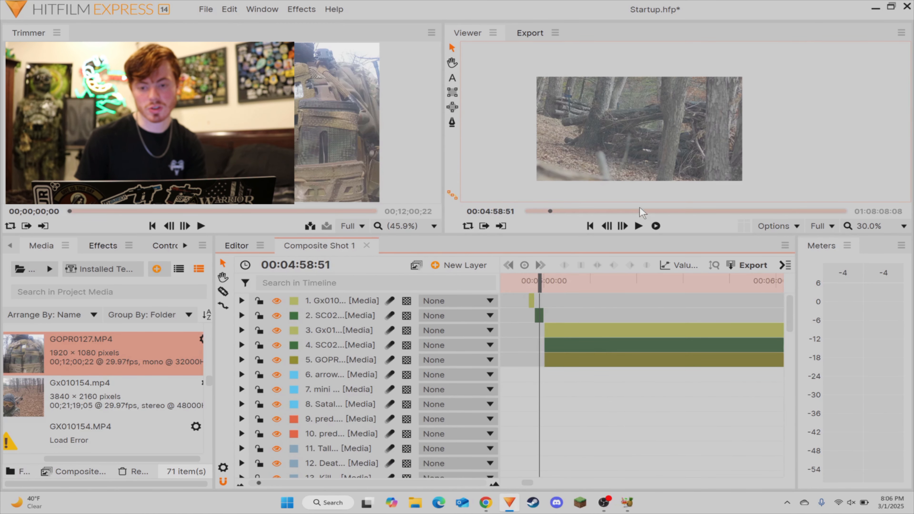
key(ctrl+v)
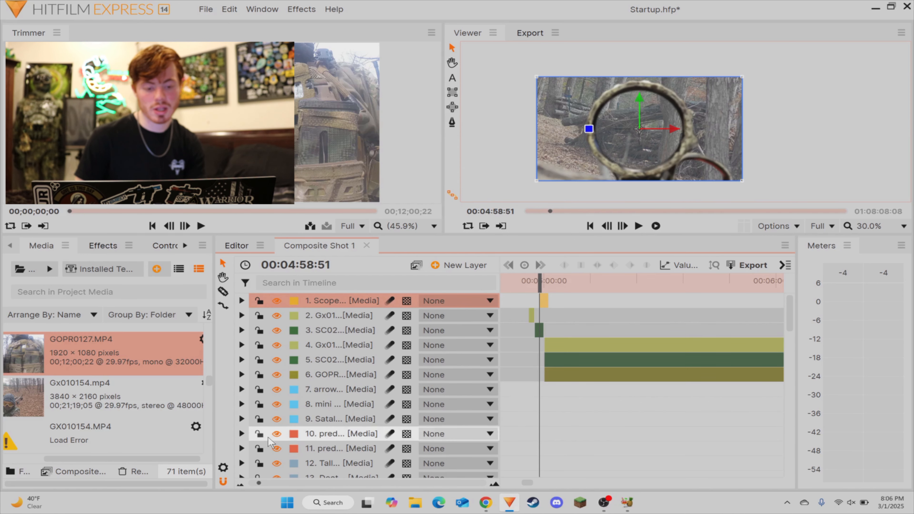
click(283, 483)
drag(661, 301, 619, 305)
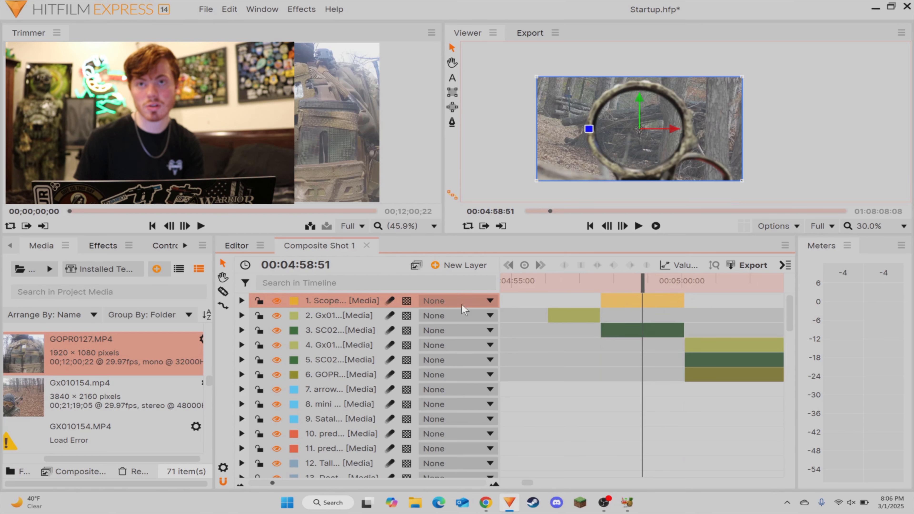
Step: Move the copied Scope layer directly below the first Gx01 layer and play back the short scope shot
drag(461, 304, 645, 313)
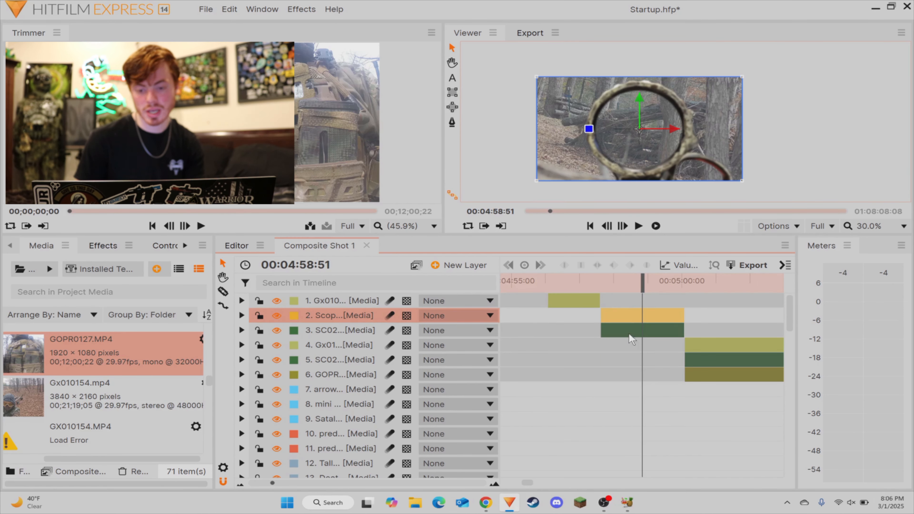
click(681, 307)
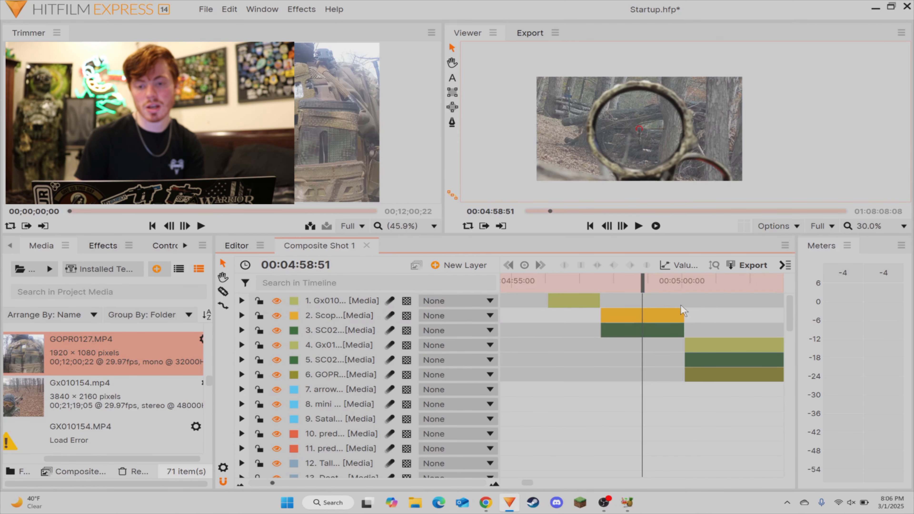
click(605, 288)
key(space)
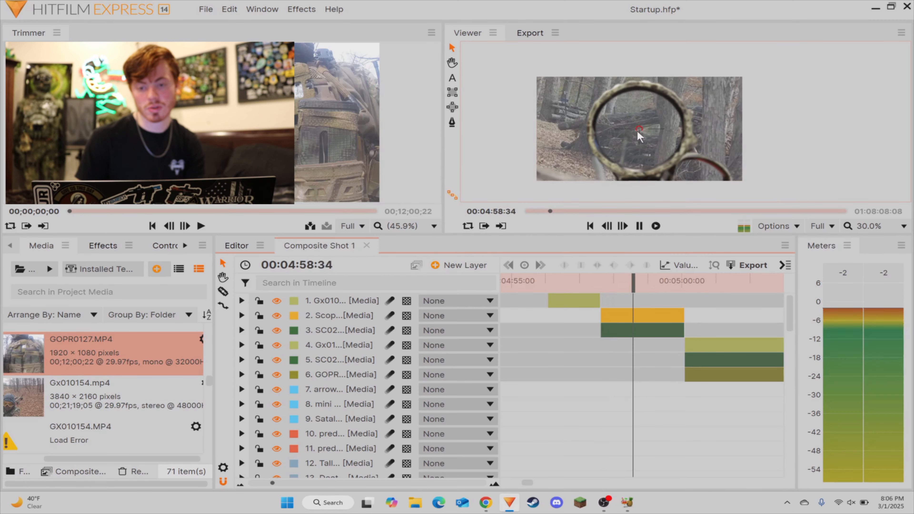
key(space)
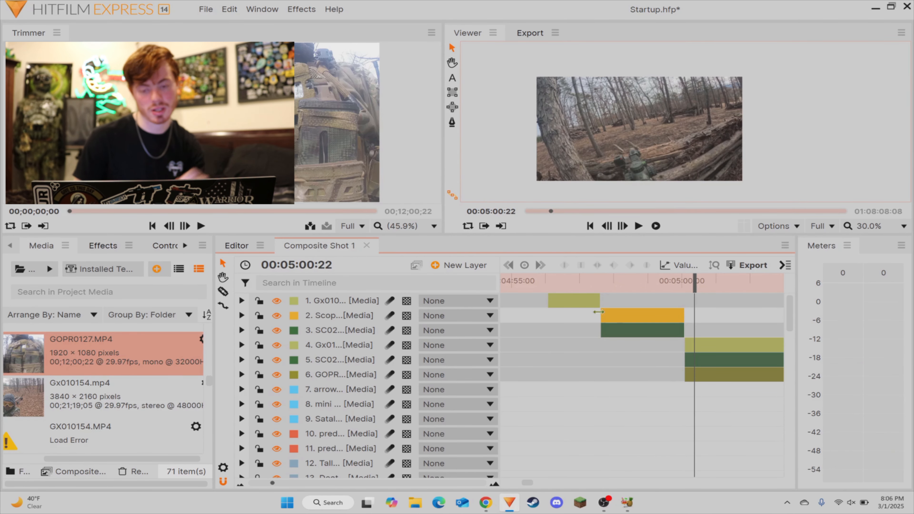
Step: Paste copies of the Down, Hit M and Enem layers at 00:04:57:36 and place them directly above the copied Scope layer
drag(614, 285, 601, 284)
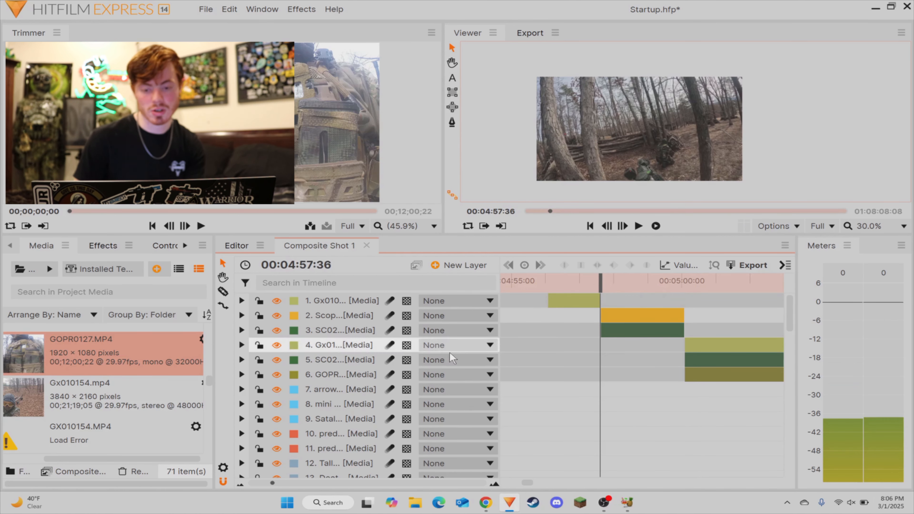
scroll(351, 406, down, 3)
click(339, 396)
shift+click(333, 425)
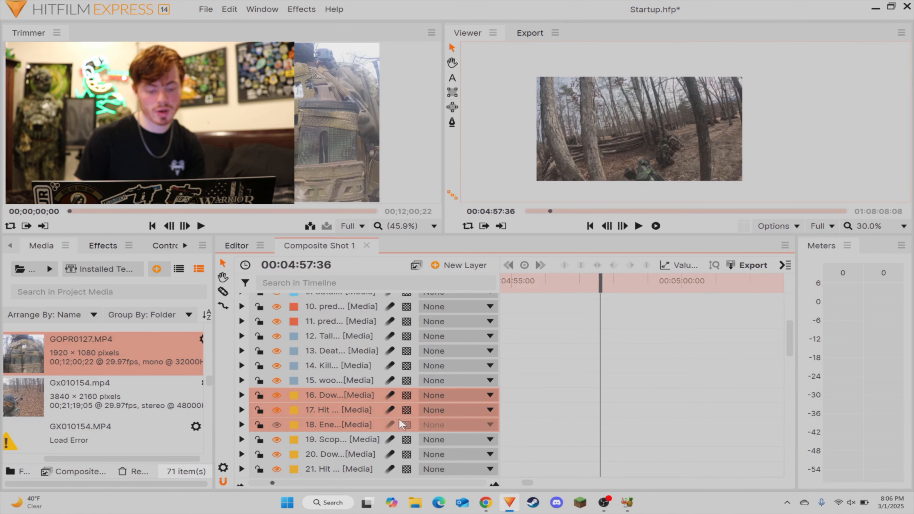
scroll(664, 401, up, 3)
key(ctrl+v)
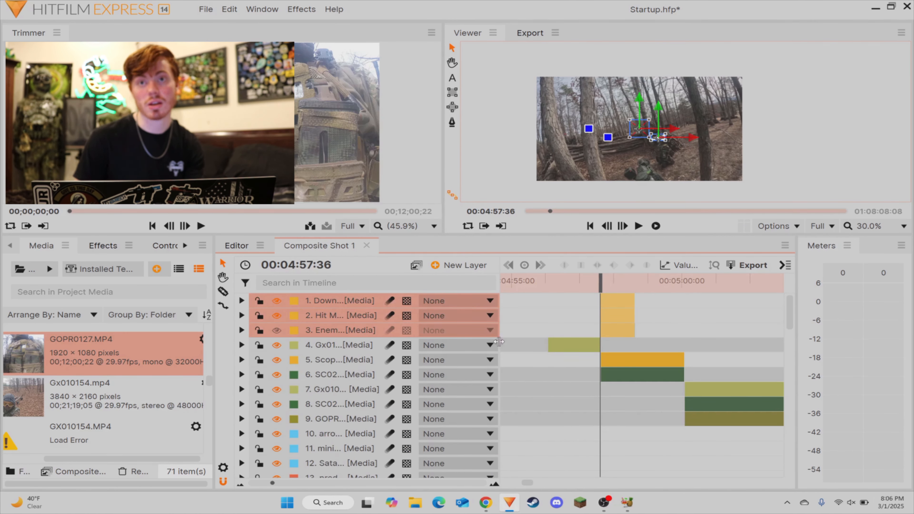
drag(329, 333, 462, 363)
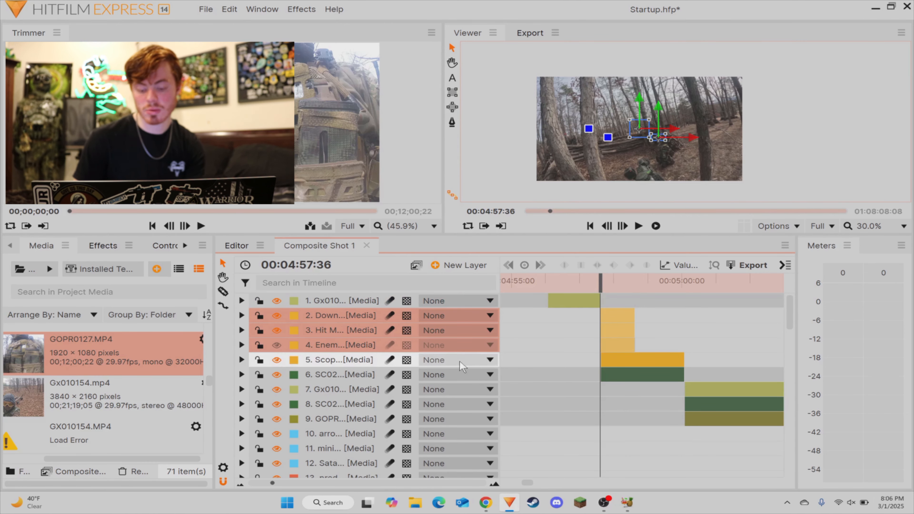
Step: Shift the pasted Down, Hit M and Enem clips to start at about 00:04:58:40 and play back the shot from 00:04:57:44
click(335, 483)
drag(681, 325, 691, 327)
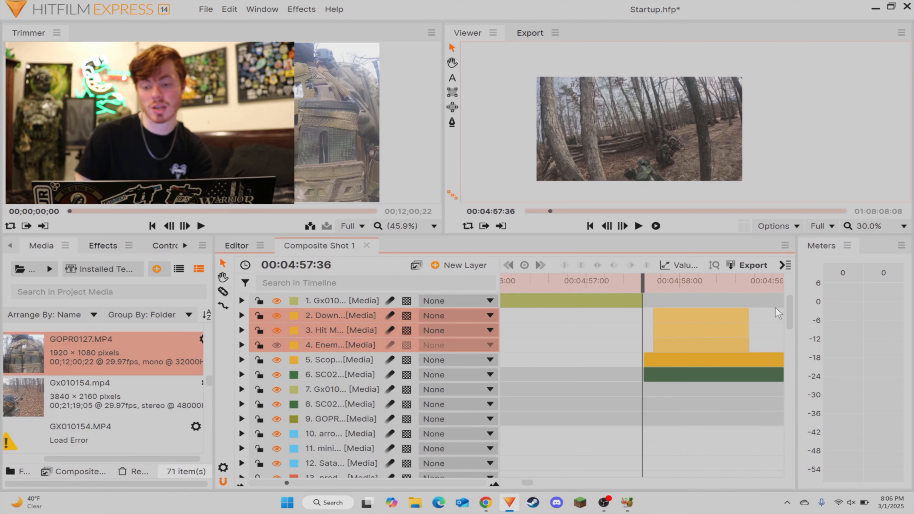
drag(770, 318, 786, 318)
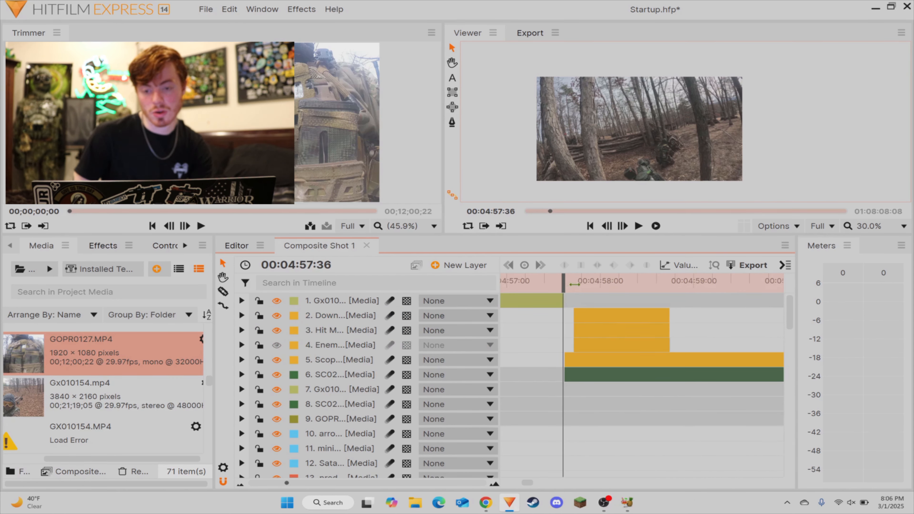
drag(564, 284, 575, 284)
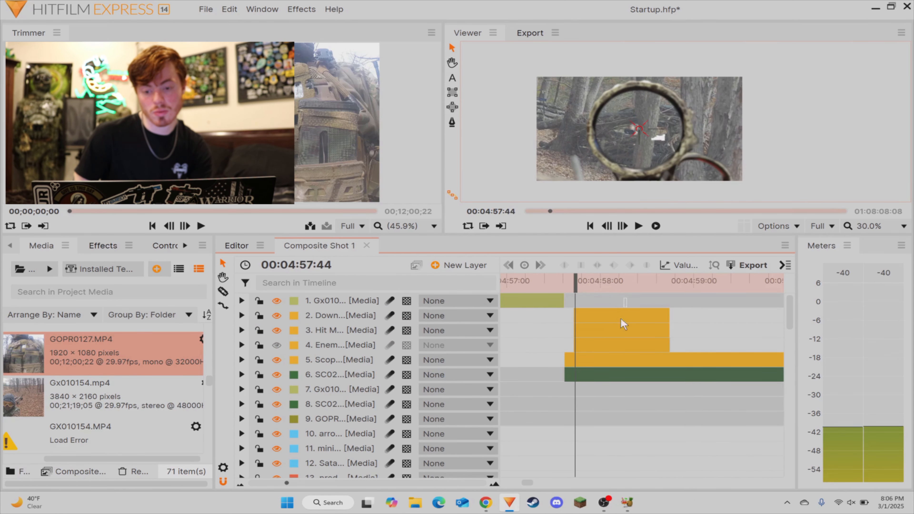
drag(624, 324, 704, 328)
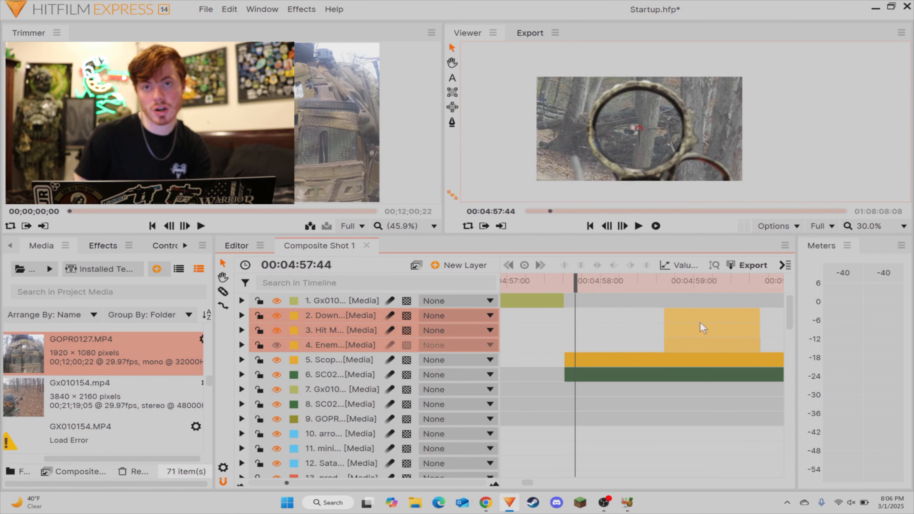
click(614, 324)
key(space)
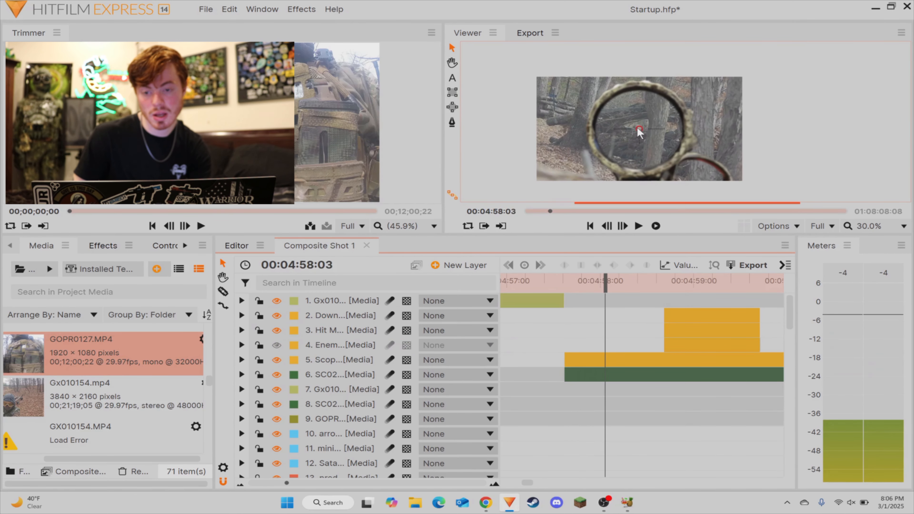
Step: Examine the scope shot frame by frame between 00:04:58:33 and 00:04:58:59 to judge when the hit overlays should appear
scroll(638, 133, up, 4)
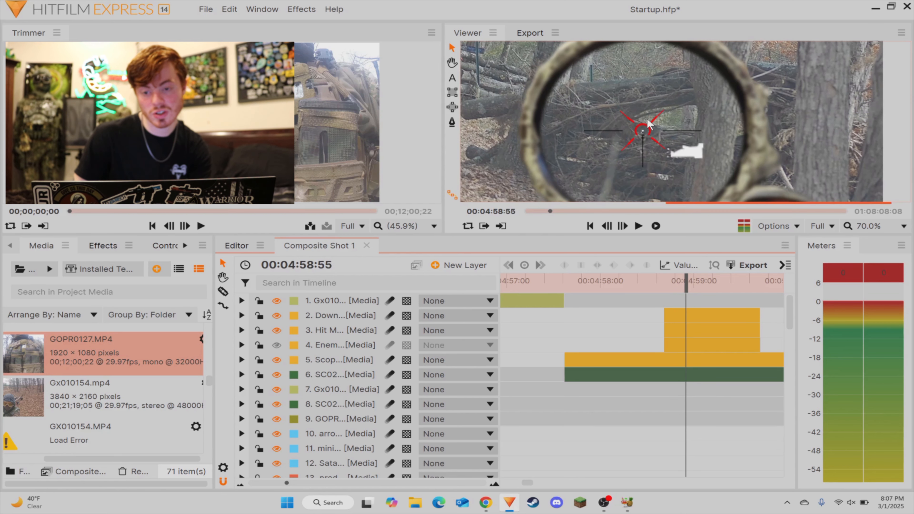
drag(701, 281, 662, 280)
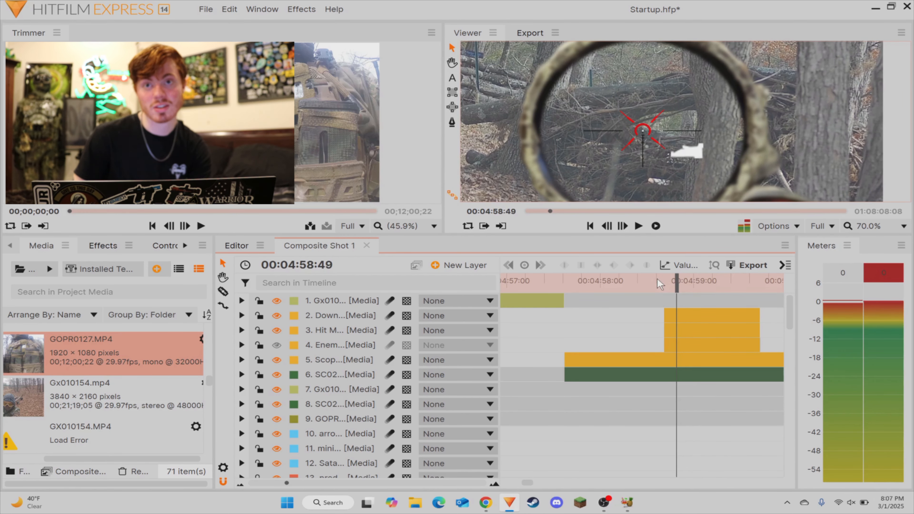
key(space)
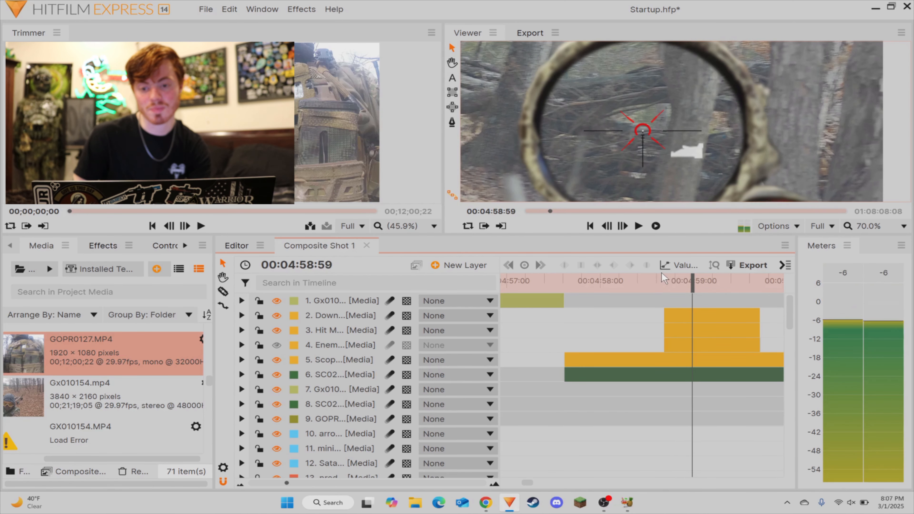
key(Left)
key(Left)
key(Left)
key(Left)
key(Left)
key(Left)
key(Left)
key(Left)
key(Left)
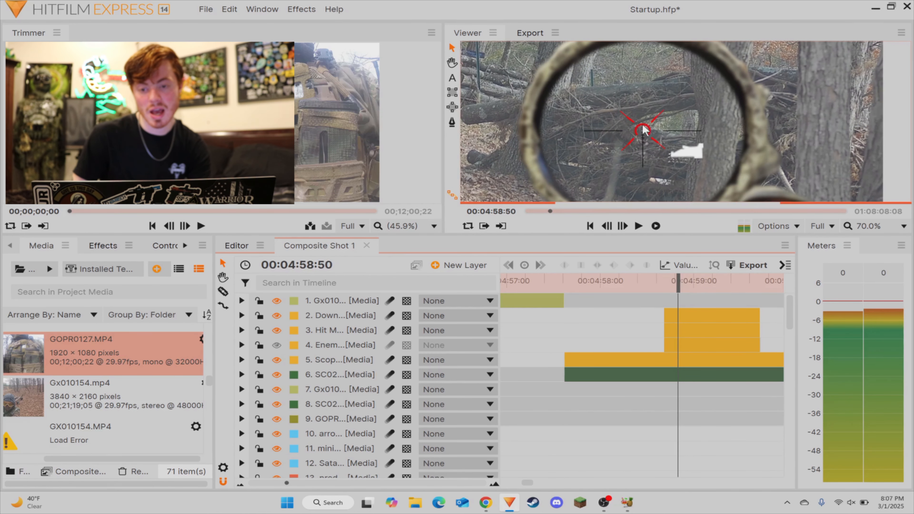
key(Left)
key(Left)
key(Right)
key(Right)
key(Right)
key(Right)
key(Right)
scroll(649, 140, up, 4)
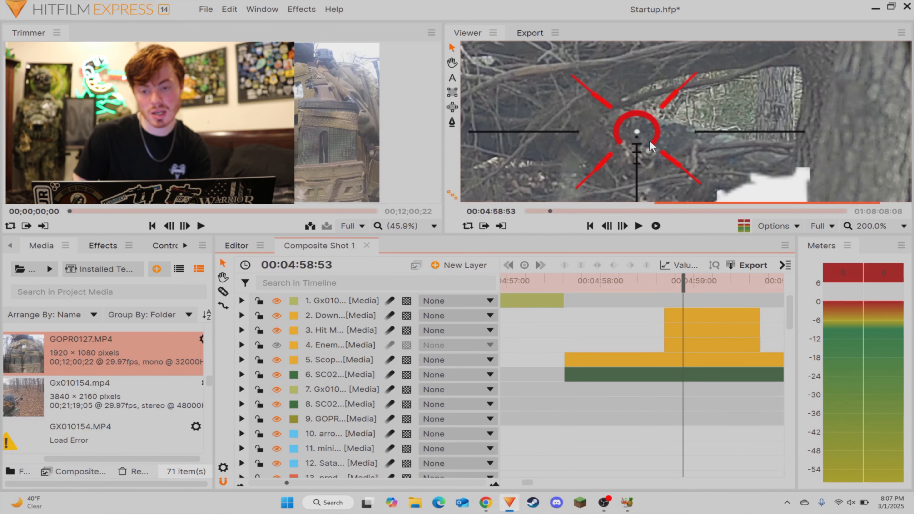
key(Right)
key(Right)
key(Right)
key(Right)
key(Right)
key(Right)
key(Left)
key(Left)
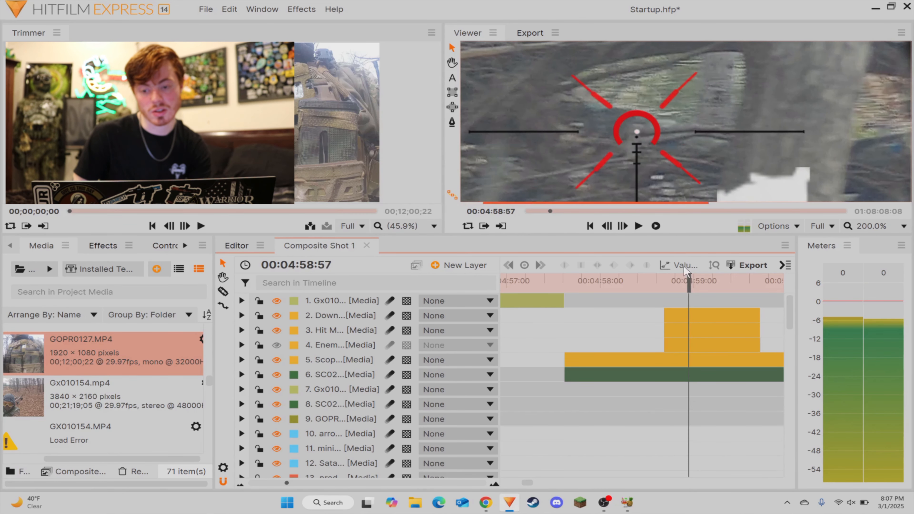
key(Left)
key(Left)
scroll(648, 152, down, 4)
key(Left)
key(Left)
key(Left)
key(Left)
key(Left)
key(Left)
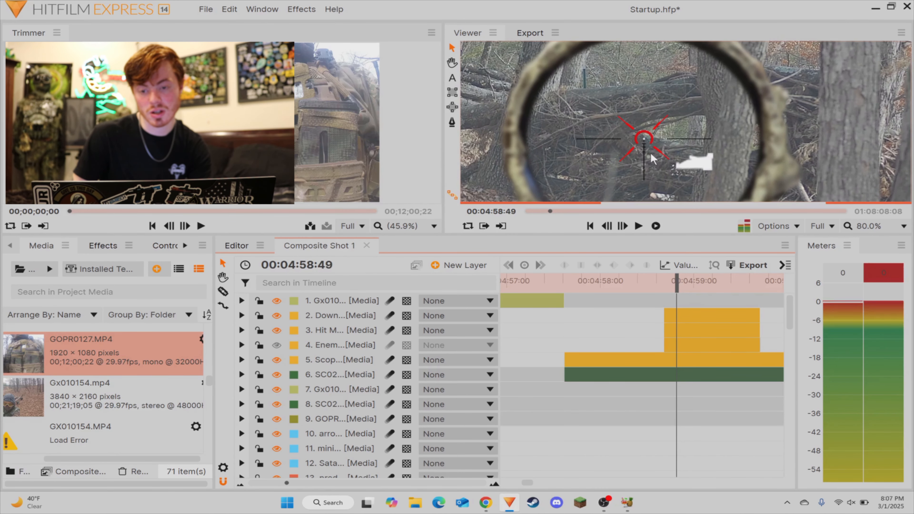
key(Left)
key(Left)
key(Left)
key(Left)
key(Left)
key(Left)
key(Left)
key(Left)
key(Left)
key(Left)
key(Left)
key(Left)
key(Left)
key(Left)
key(Left)
key(Left)
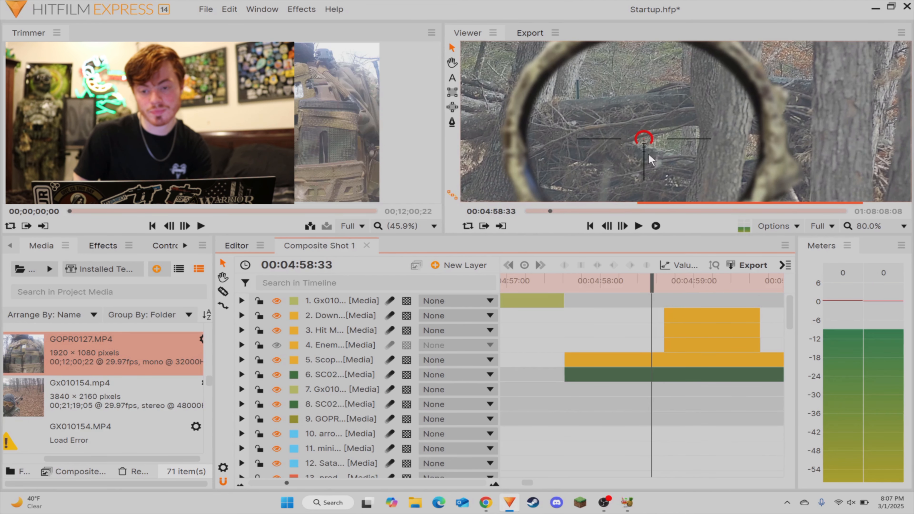
Step: Shift the Down, Hit M and Enem clips to start at 00:04:58:47 and nudge their graphics slightly up and left in the frame
key(Right)
key(Right)
key(Right)
key(Right)
key(Right)
key(Right)
key(Right)
key(Right)
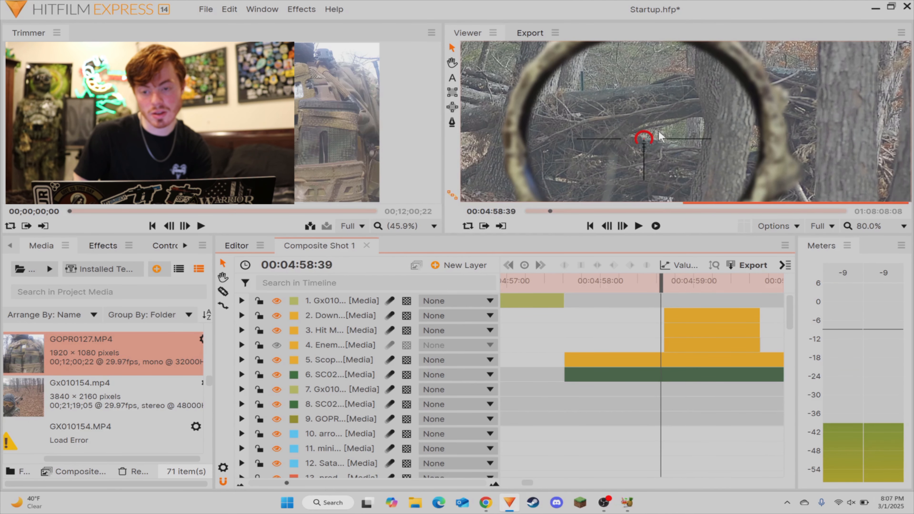
scroll(659, 137, up, 1)
key(Right)
key(Right)
key(Right)
key(Right)
key(Right)
key(Right)
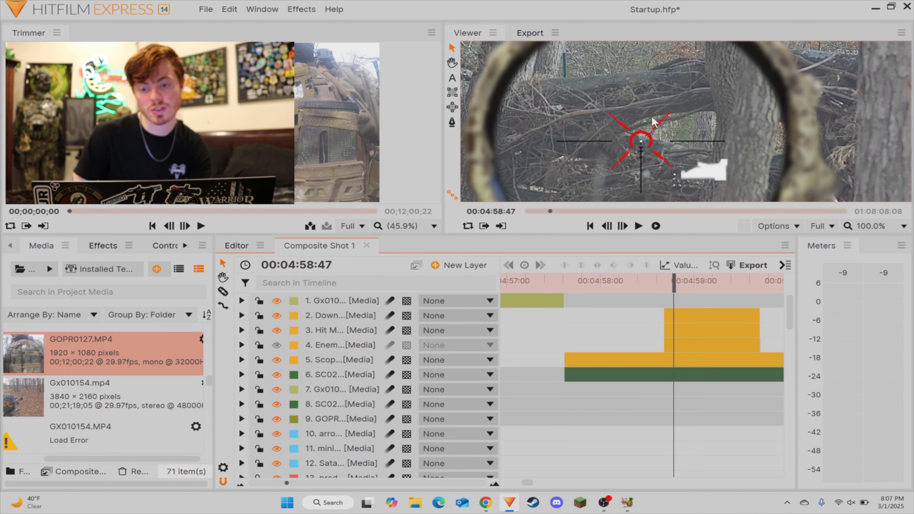
drag(658, 310, 682, 340)
drag(682, 340, 692, 340)
drag(643, 145, 636, 136)
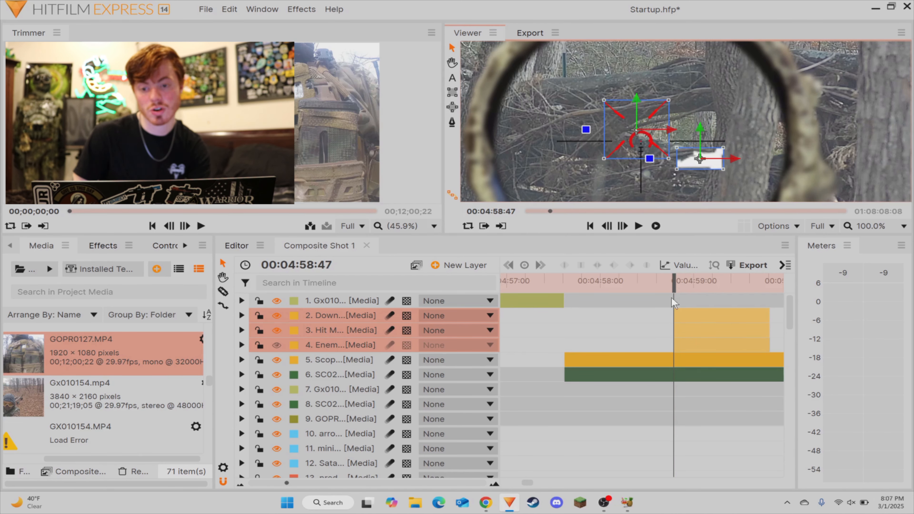
drag(652, 344, 723, 314)
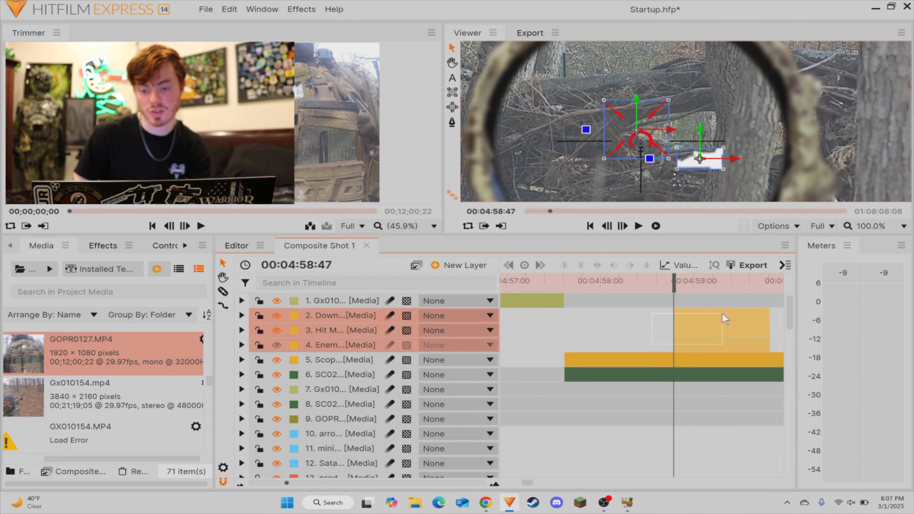
click(703, 301)
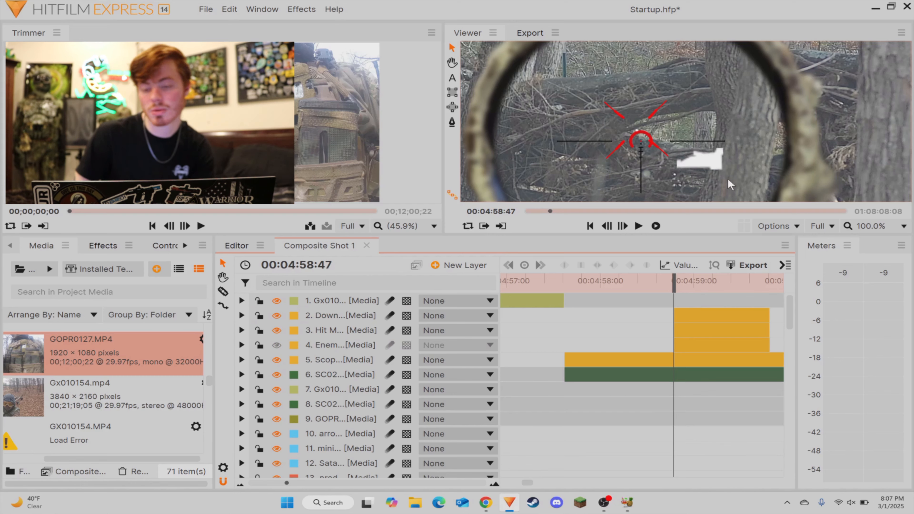
Step: Inspect the graphics of the Down, Hit M and Enem layers one at a time at 00:04:58:47
scroll(702, 133, down, 7)
drag(703, 128, 673, 131)
scroll(670, 129, up, 2)
scroll(672, 130, down, 2)
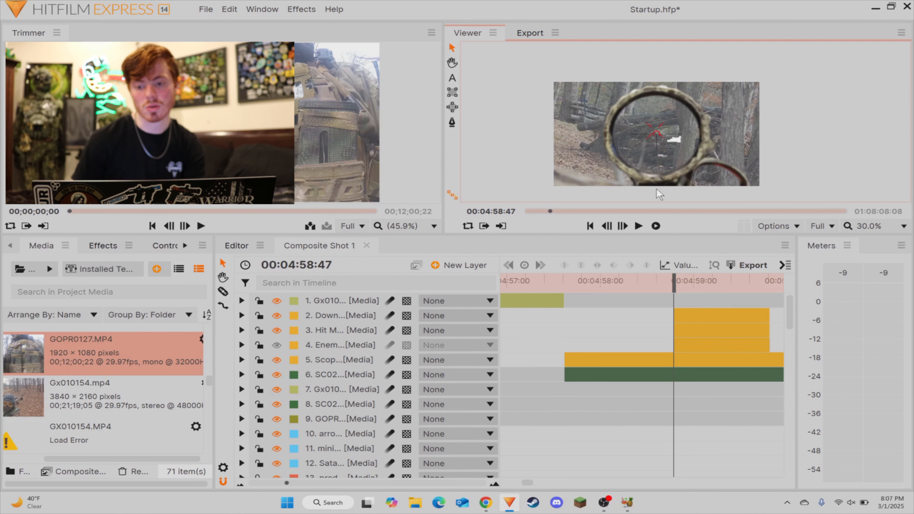
click(713, 309)
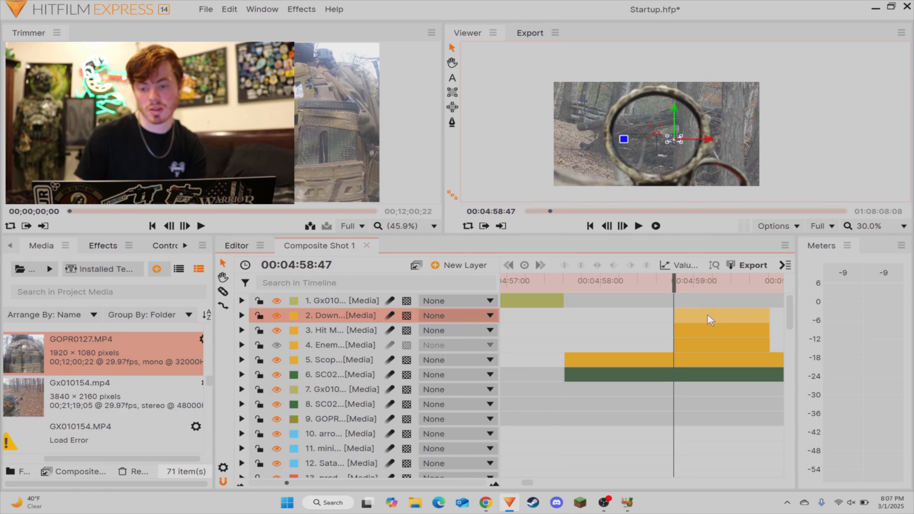
scroll(674, 141, up, 3)
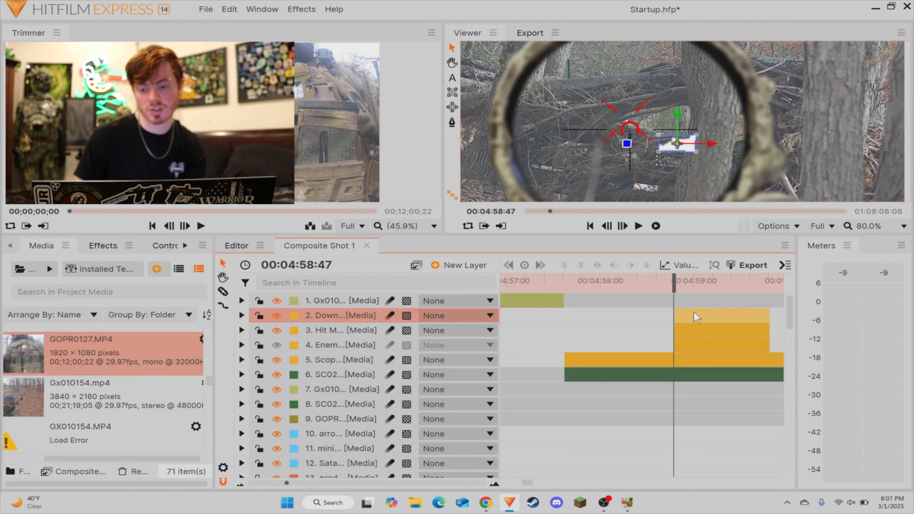
click(696, 336)
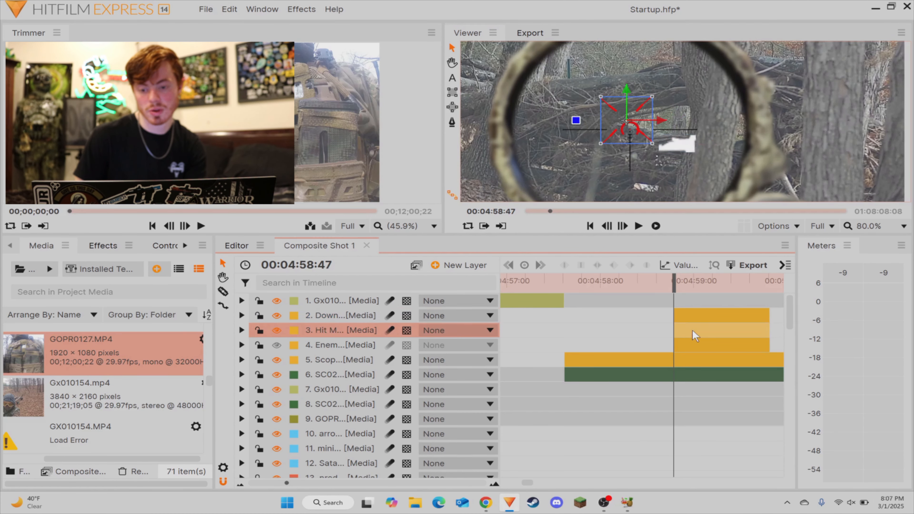
click(692, 347)
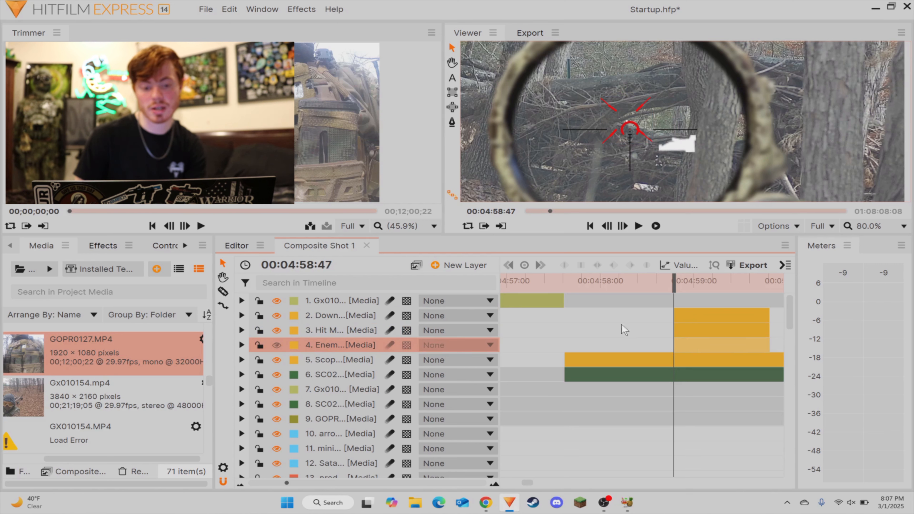
click(703, 306)
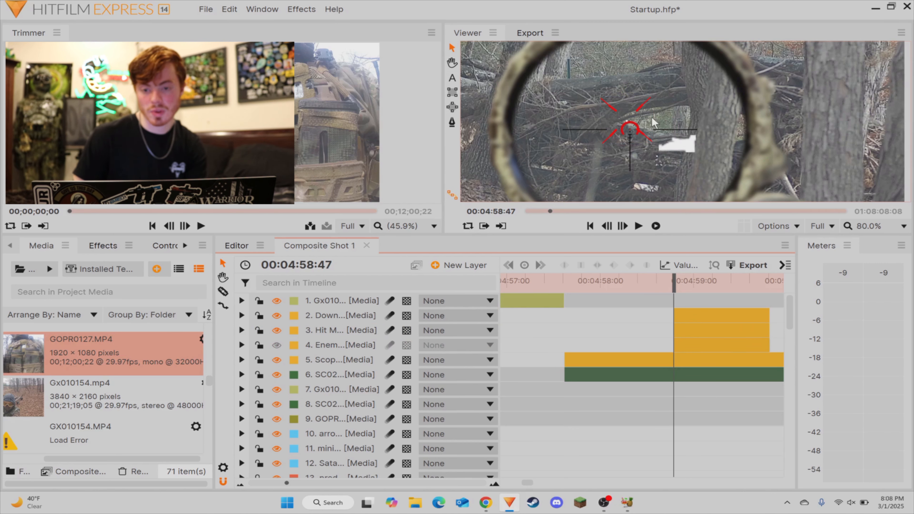
Step: Play back the scope shot with its hit overlays from 00:04:58:47 and return the playhead to 00:04:58:54
scroll(654, 122, down, 4)
key(space)
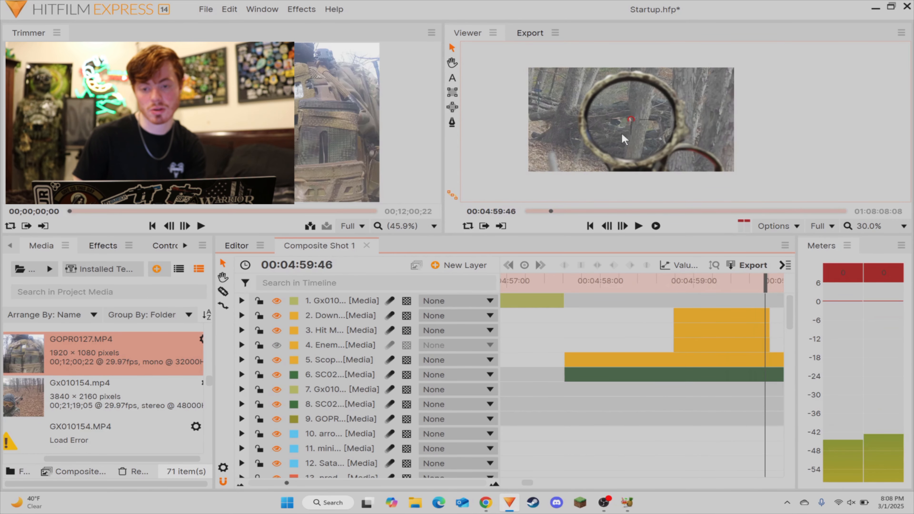
key(space)
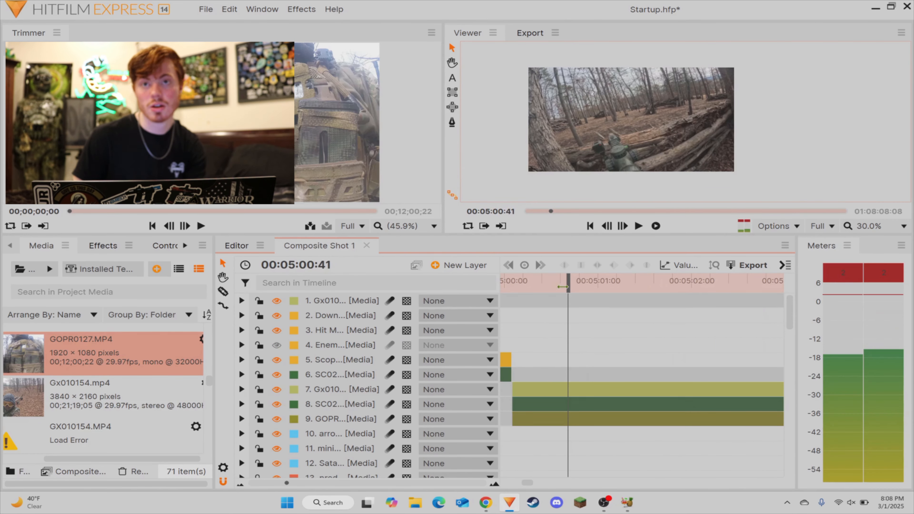
drag(567, 287, 576, 332)
Step: Try to scale the Hit M graphic down slightly in the frame, and undo the resize
click(574, 329)
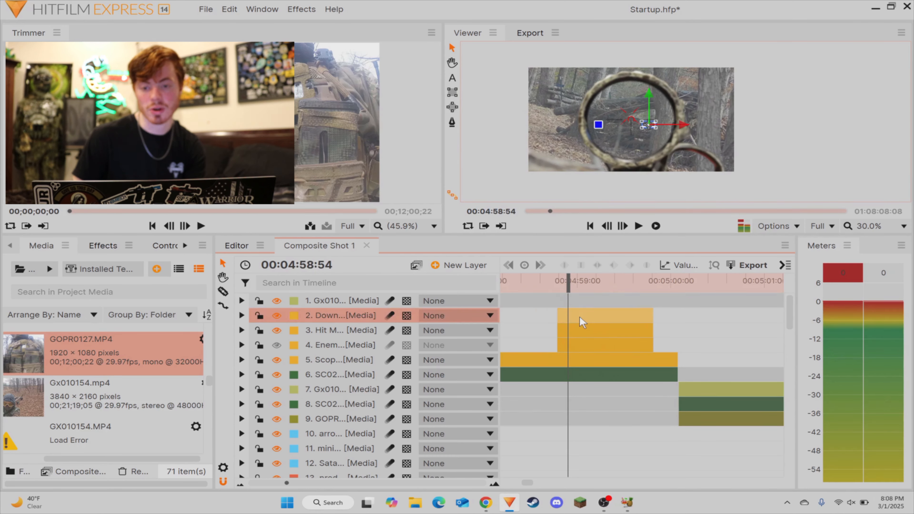
scroll(633, 116, up, 4)
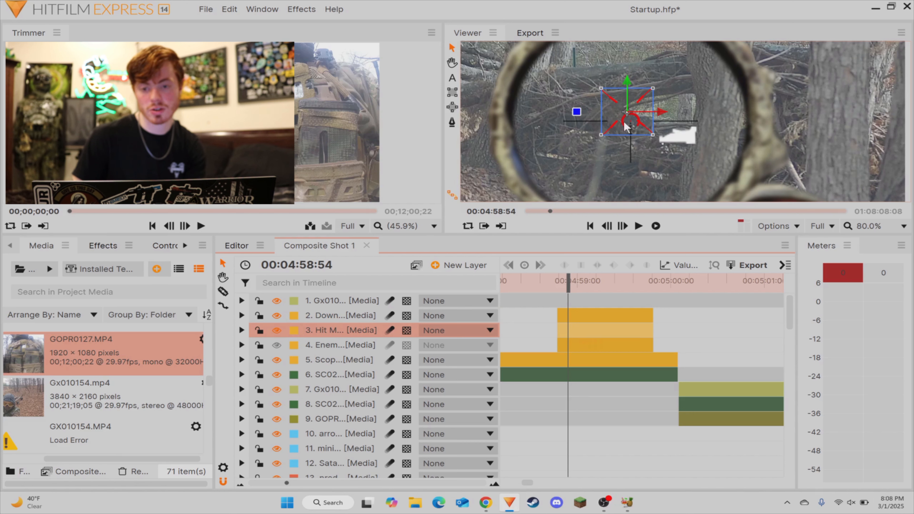
drag(653, 135, 644, 140)
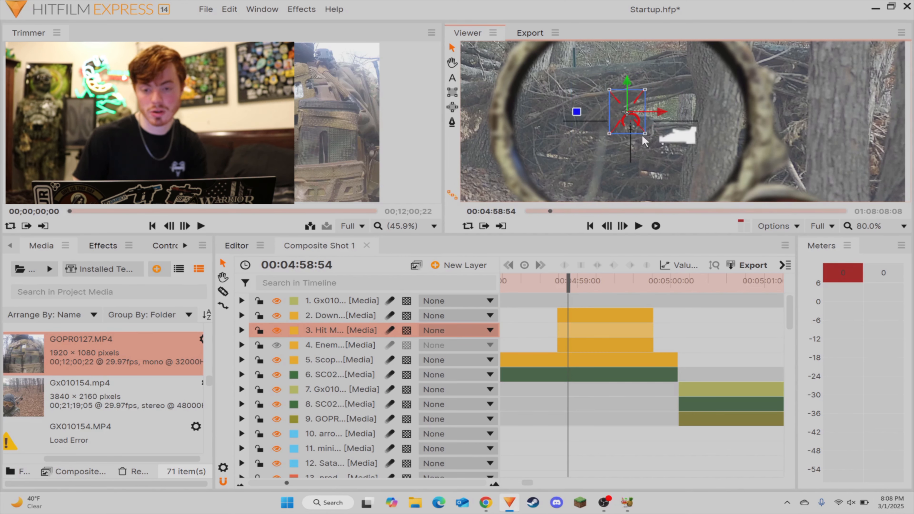
key(ctrl+z)
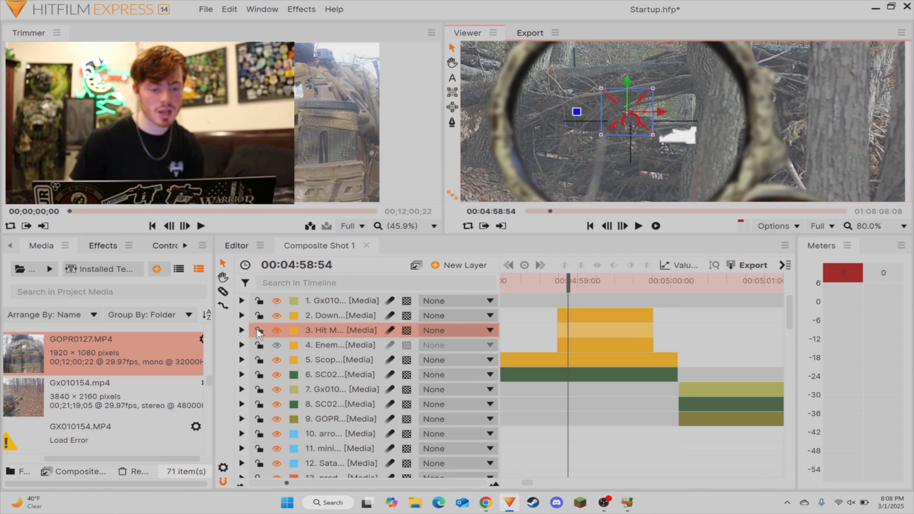
Step: Expand the Hit M layer's Transform properties and examine its opacity keyframes, scrubbing through the fade to 00:04:59:15
click(242, 330)
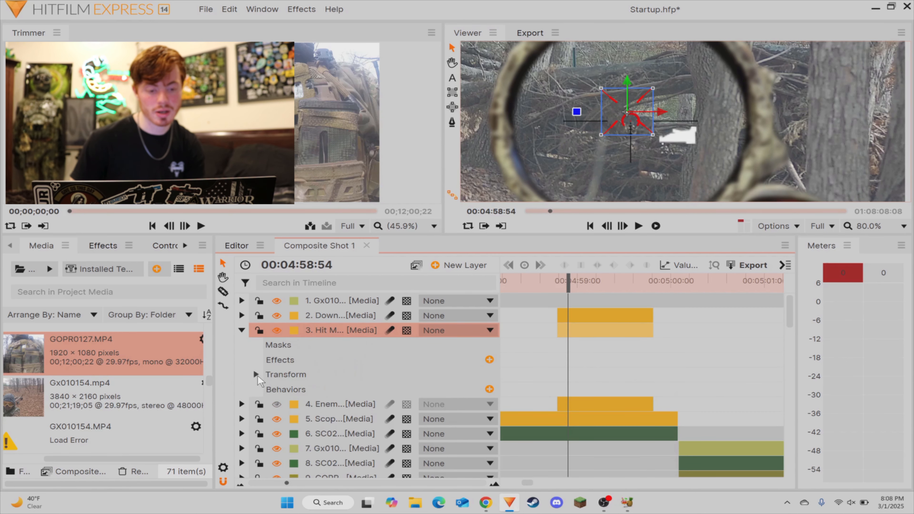
click(256, 374)
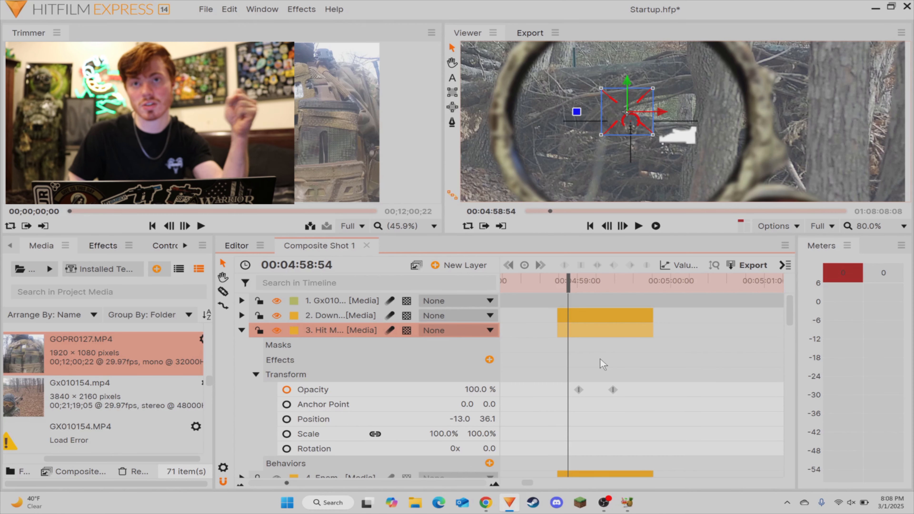
mouse_move(568, 281)
mouse_down()
mouse_move(558, 282)
mouse_move(612, 285)
mouse_move(582, 291)
mouse_up()
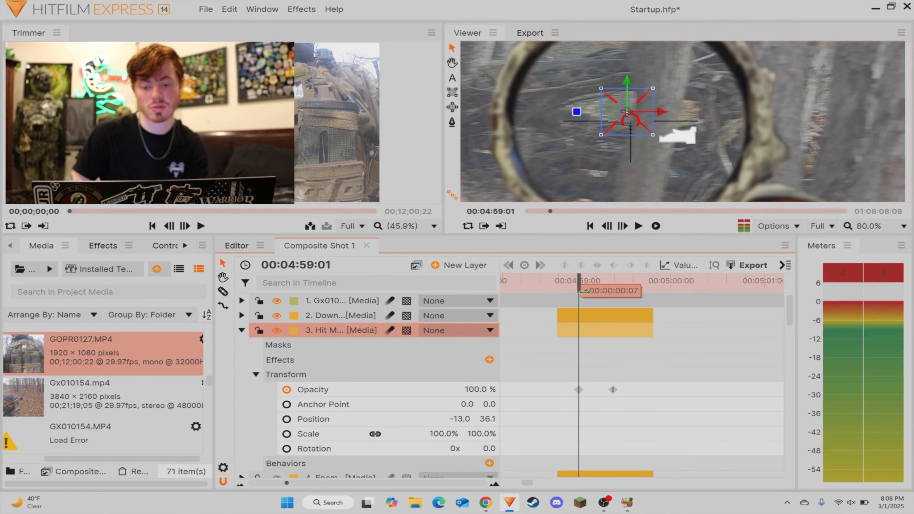
drag(571, 292, 574, 292)
drag(530, 384, 639, 399)
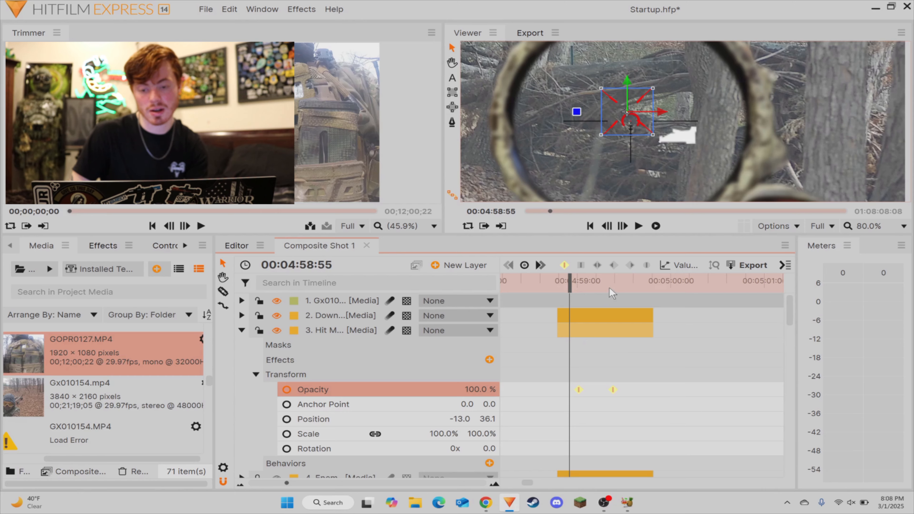
drag(612, 293, 598, 305)
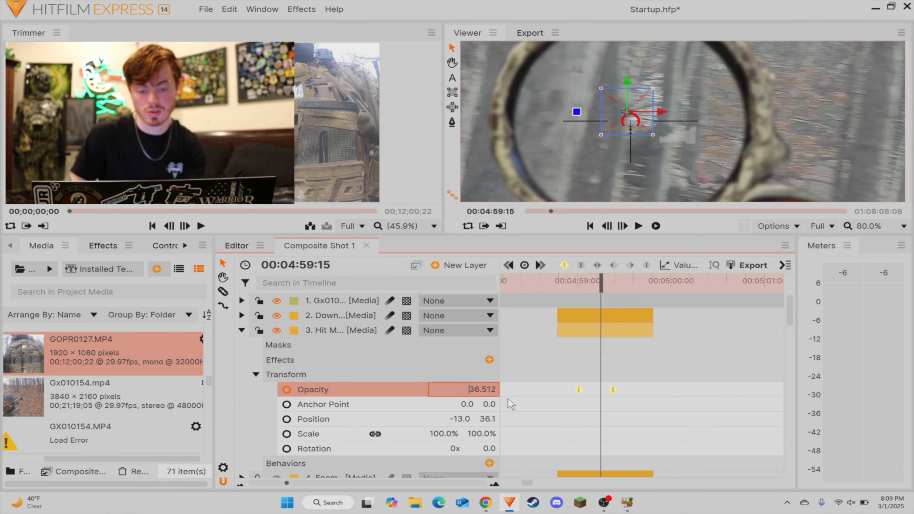
Step: Try an extra Hit M opacity keyframe of 99% at 00:04:59:15, play back the fade, and undo the keyframe
click(488, 386)
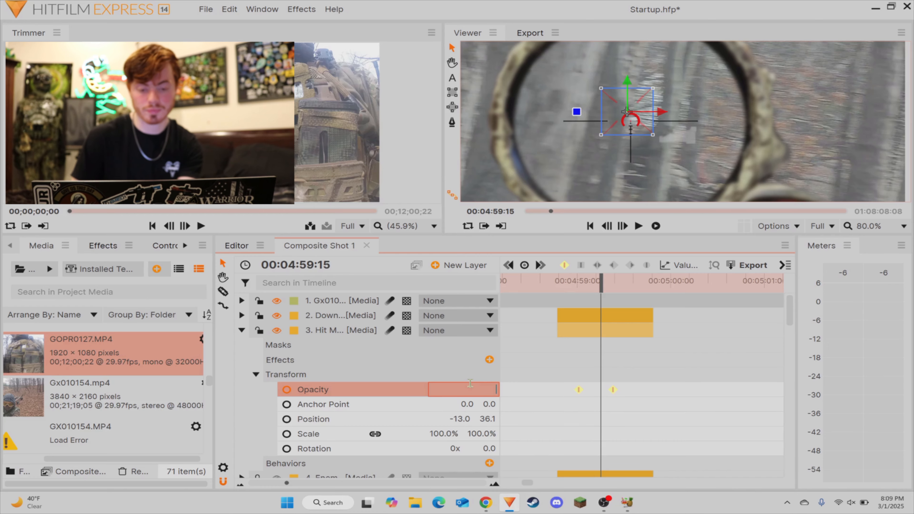
key(Return)
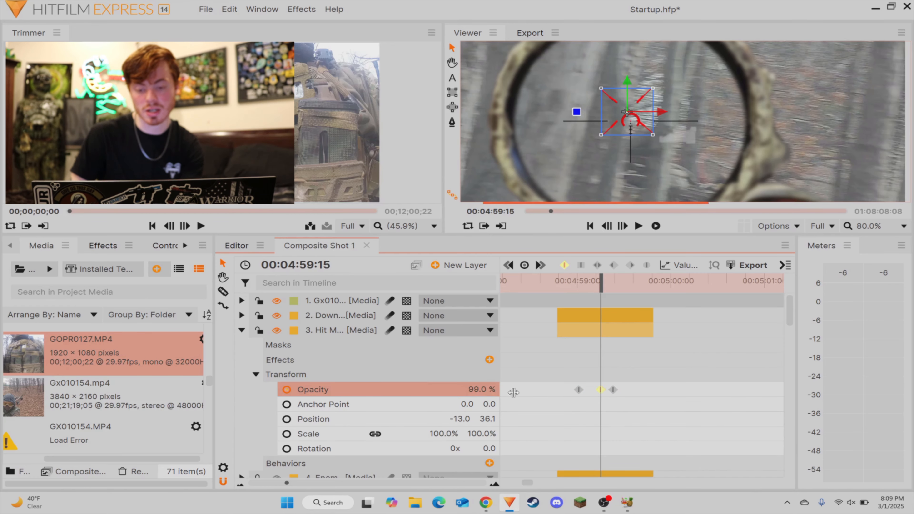
click(698, 398)
drag(595, 289, 559, 289)
key(space)
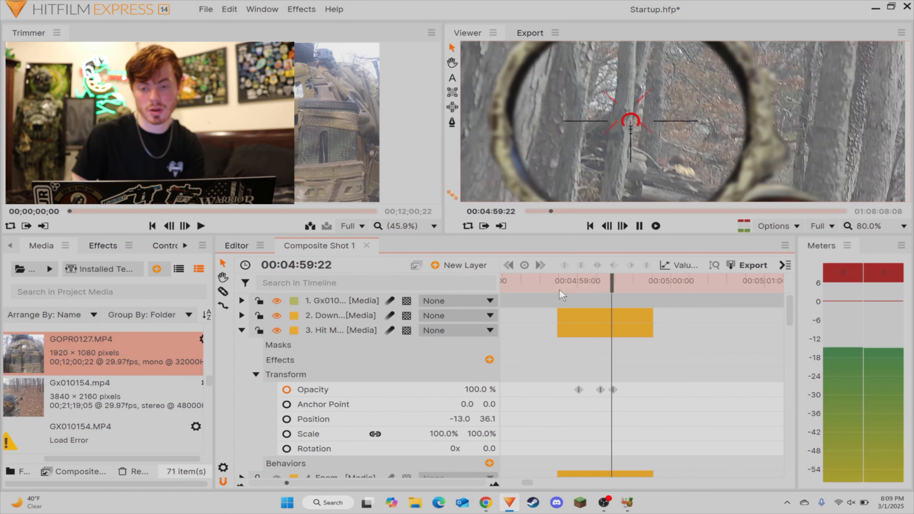
key(space)
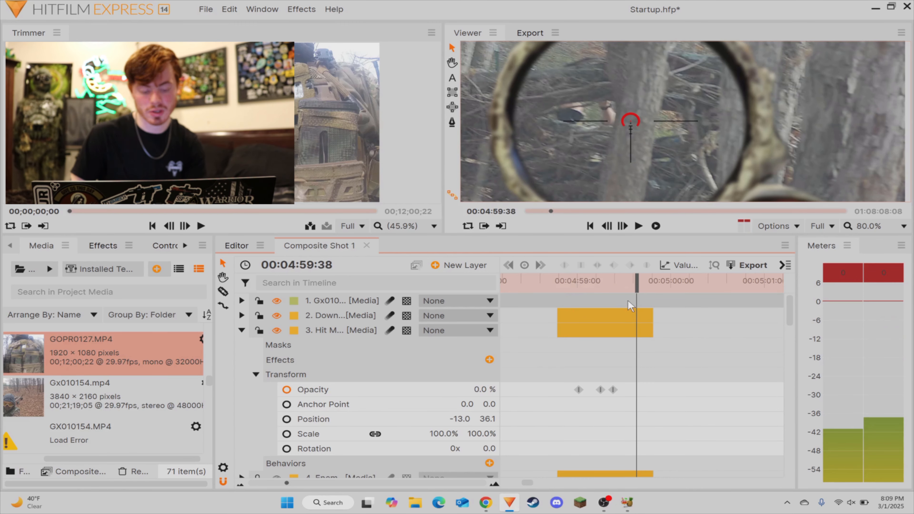
key(ctrl+z)
click(568, 282)
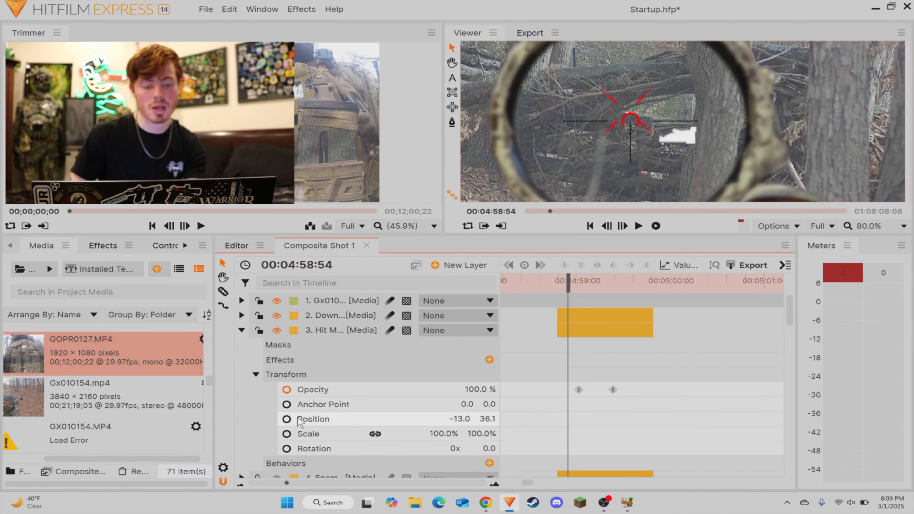
Step: Collapse the Hit M layer, review the Down, Hit M, Enem and Scope clips together, and play from 00:04:58:54 into the following footage
click(245, 331)
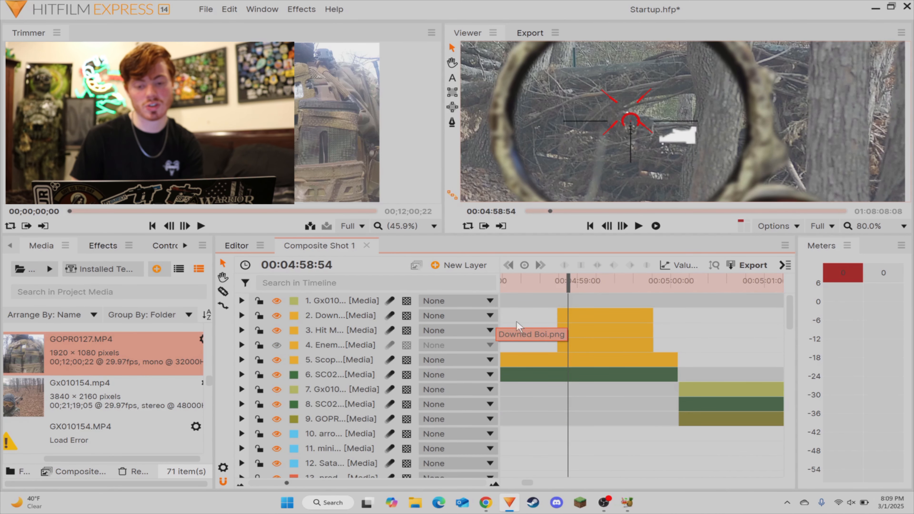
scroll(301, 482, down, 3)
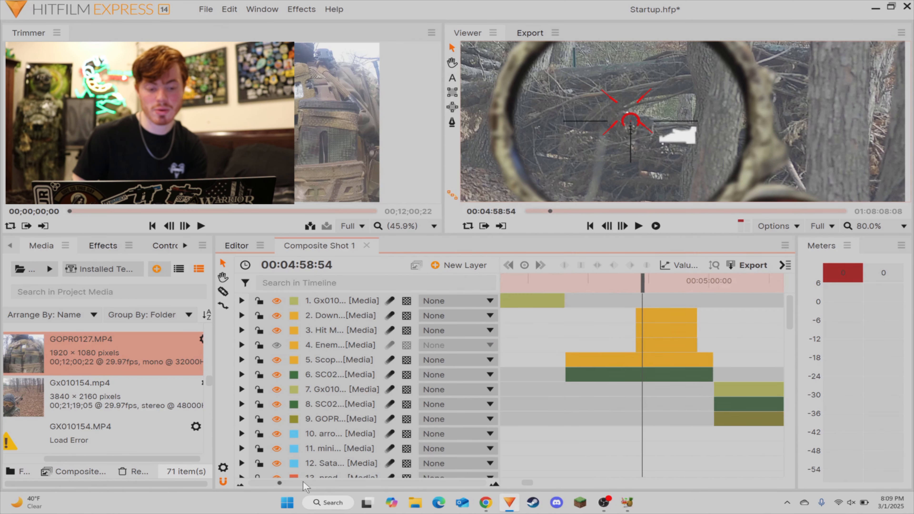
scroll(627, 136, down, 3)
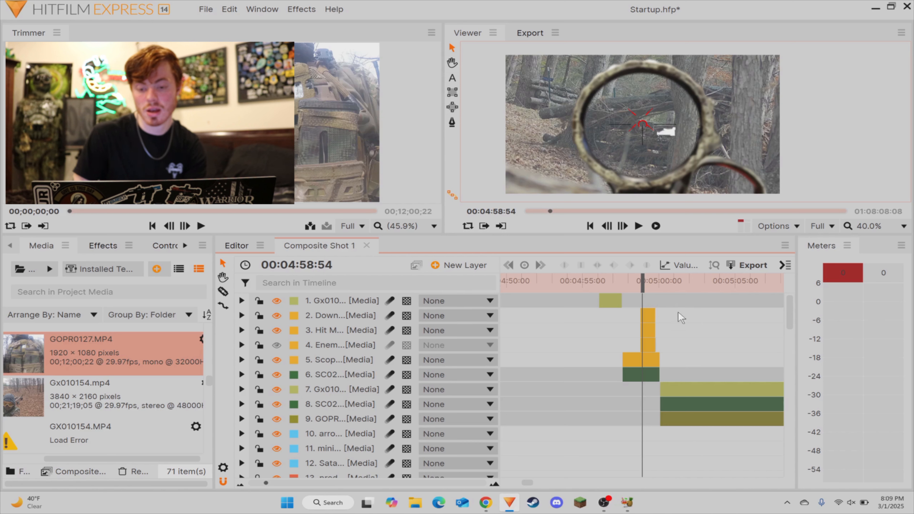
drag(681, 318, 643, 348)
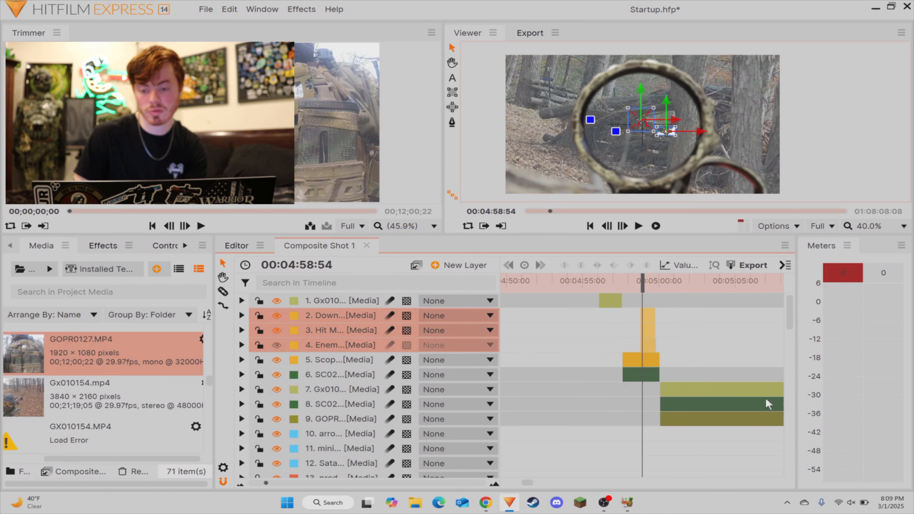
click(690, 342)
scroll(647, 335, right, 1)
drag(627, 348, 628, 356)
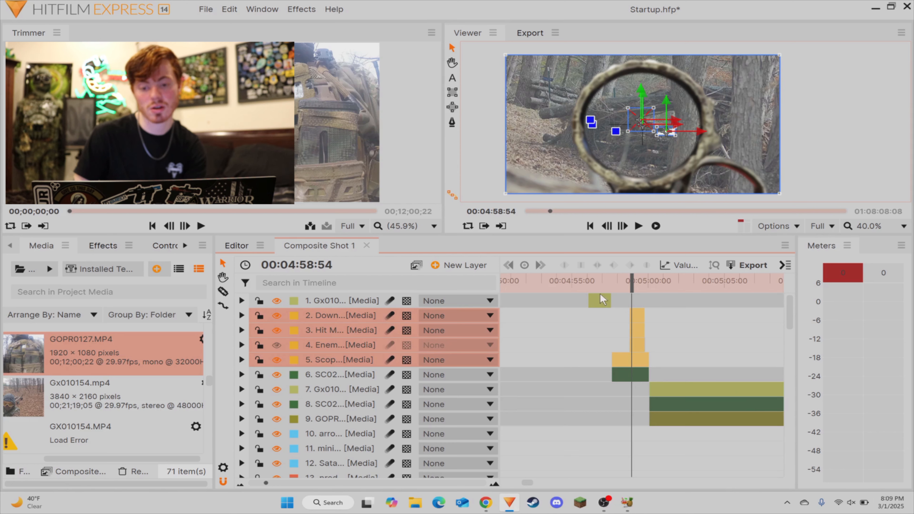
click(714, 333)
scroll(783, 342, right, 5)
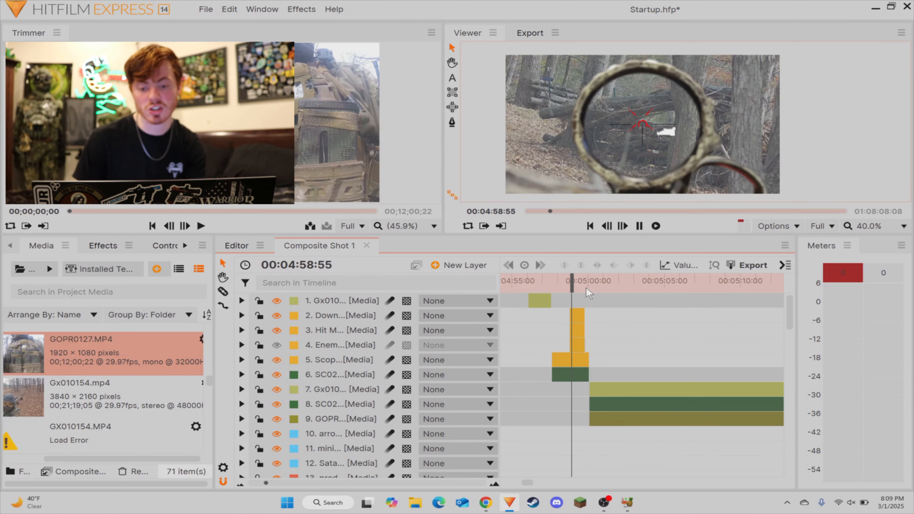
key(space)
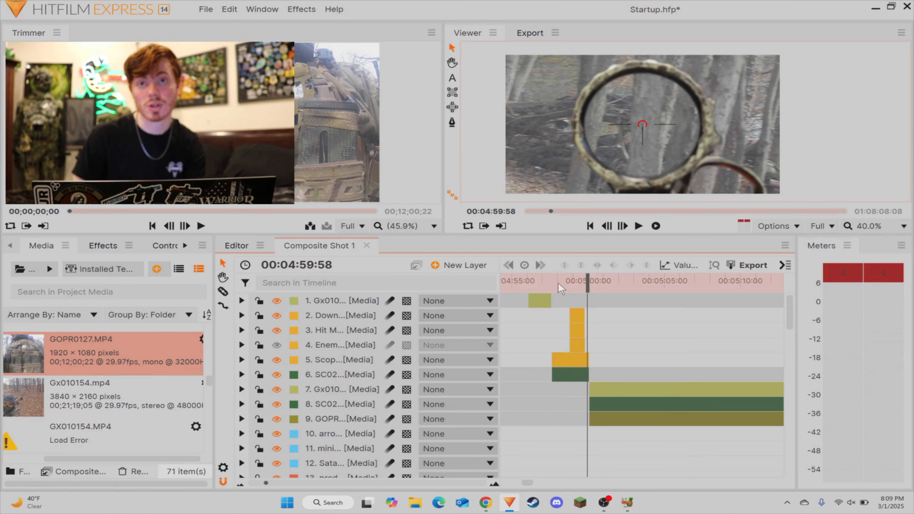
key(space)
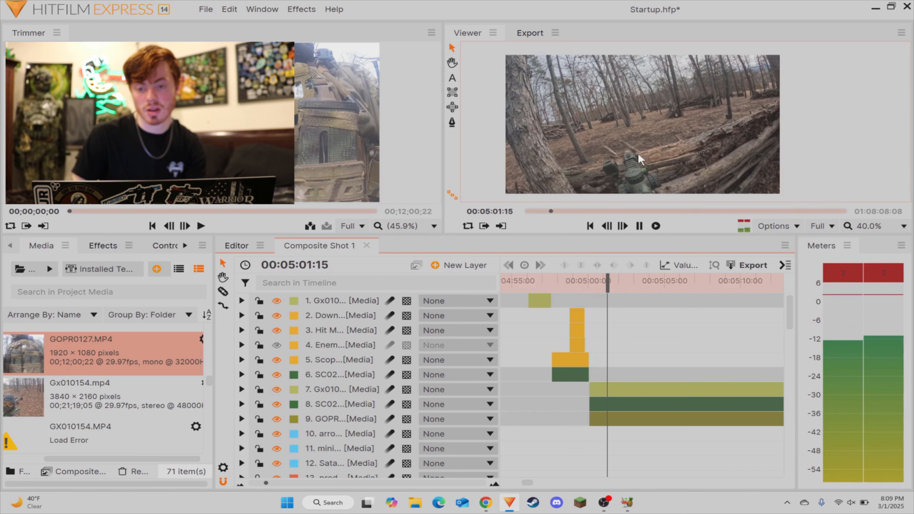
Step: Split the GOPR, SC02 and Gx010 clips at 00:05:00:55 and delete the short GOPR and SC02 pieces before the cut
scroll(640, 159, down, 1)
mouse_move(611, 290)
mouse_down()
mouse_move(593, 291)
mouse_move(602, 292)
mouse_up()
click(603, 423)
click(603, 405)
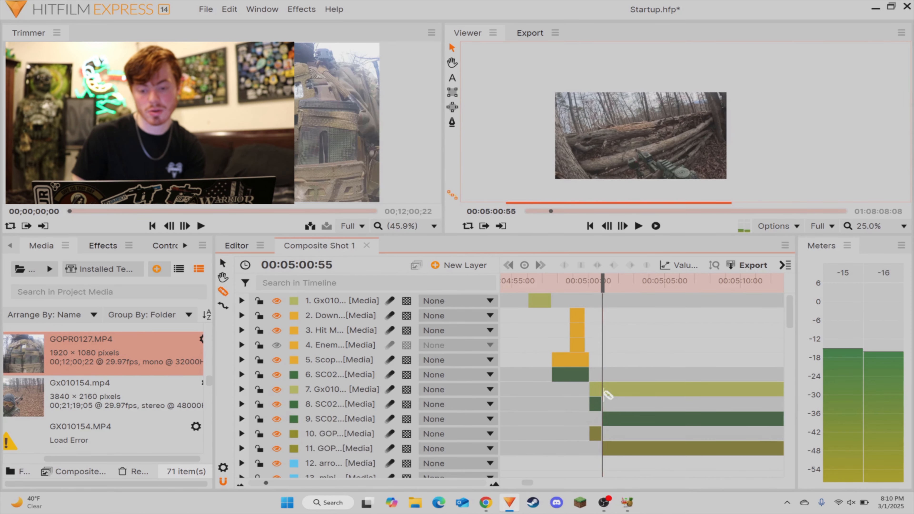
click(603, 391)
key(v)
drag(575, 449, 597, 414)
key(Delete)
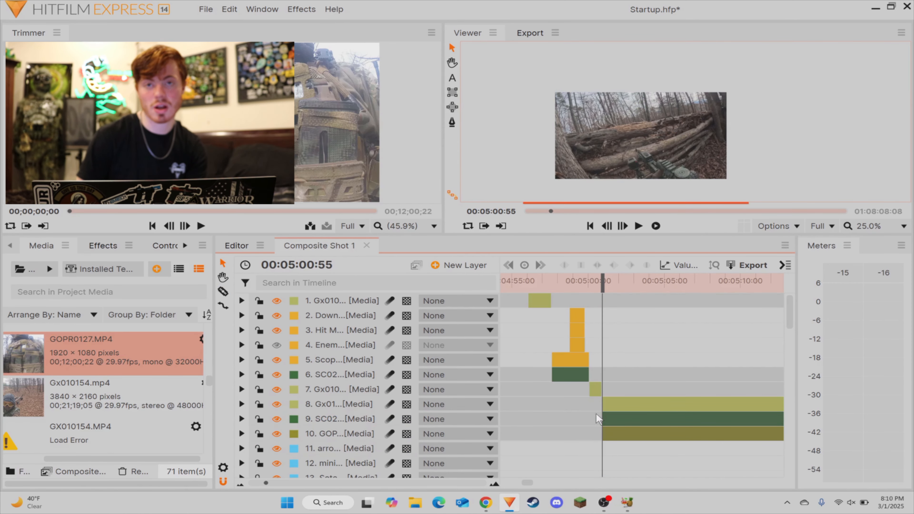
Step: Move the GOPR layer that starts at 00:05:00:55 above the matching Gx01 and SC02 layers
scroll(589, 426, right, 3)
drag(322, 434, 332, 404)
click(622, 338)
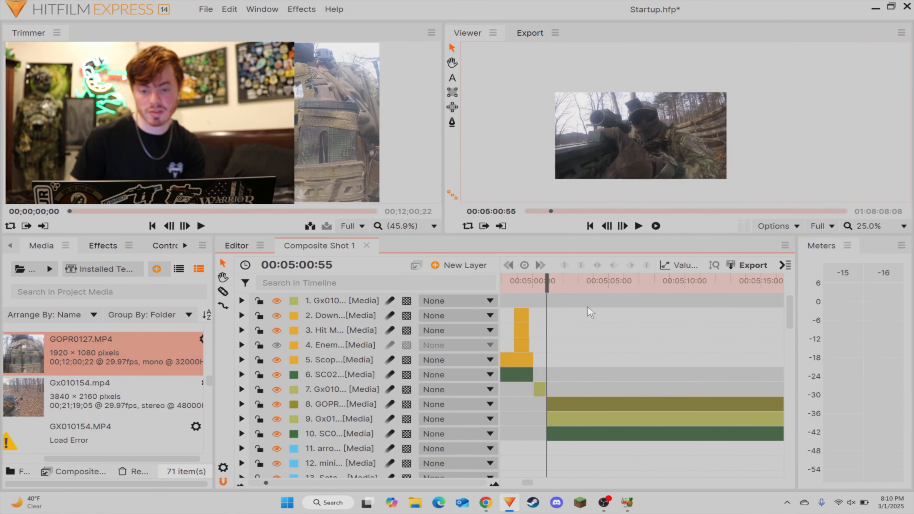
Step: Split the GOPR, Gx01 and SC0 clips that start at 00:05:00:55 at 00:05:30:02
drag(564, 295, 730, 321)
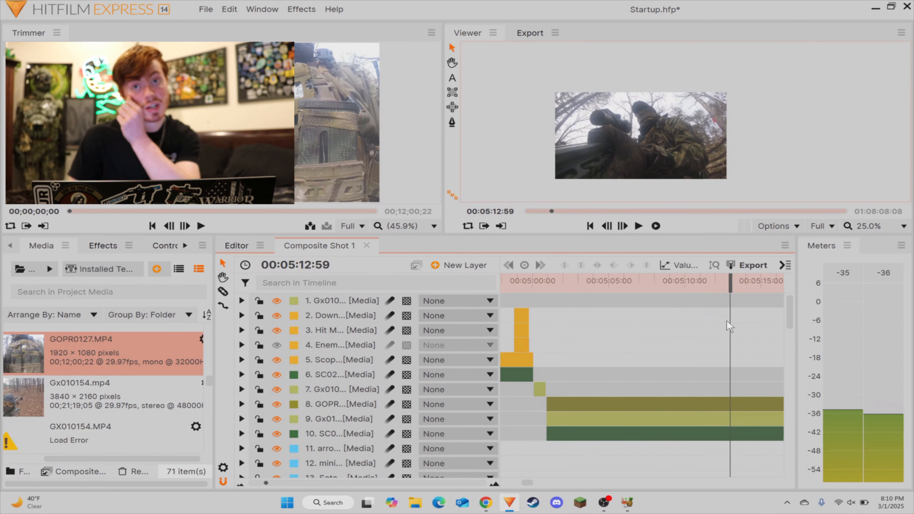
scroll(785, 352, right, 3)
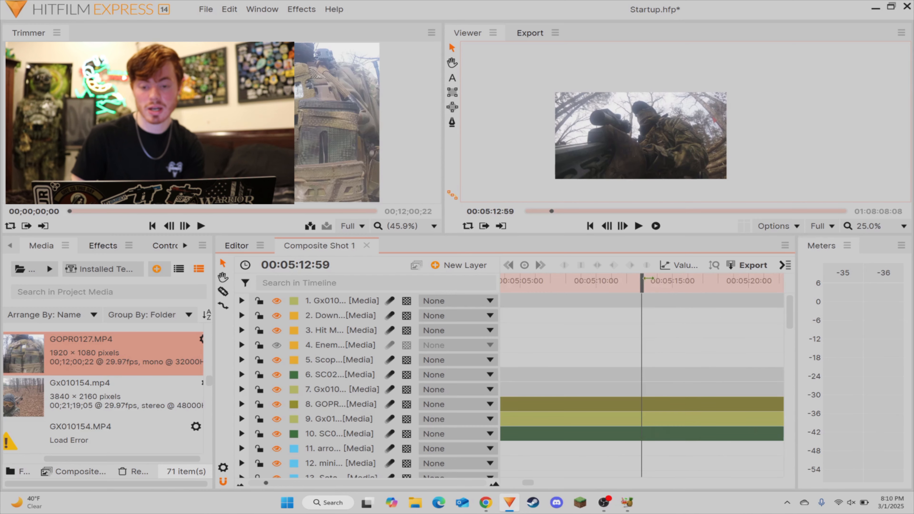
drag(646, 281, 723, 307)
scroll(744, 327, right, 3)
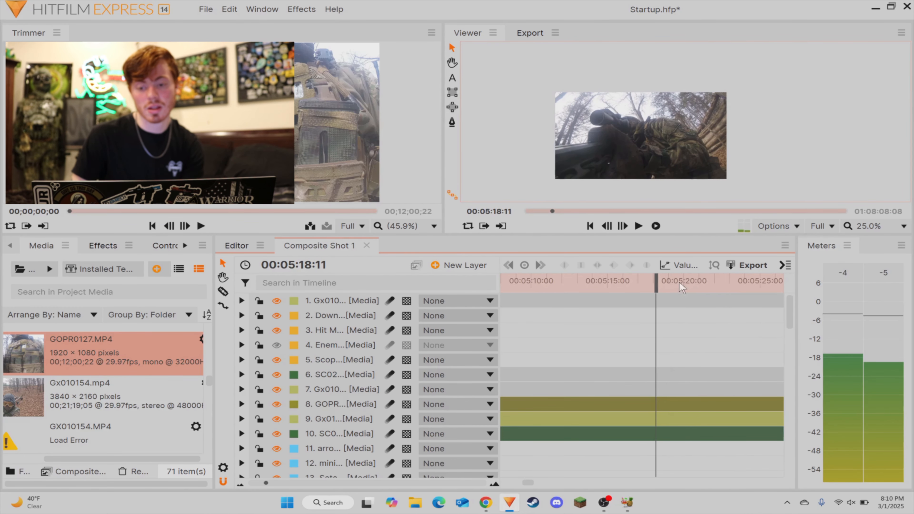
drag(660, 283, 722, 301)
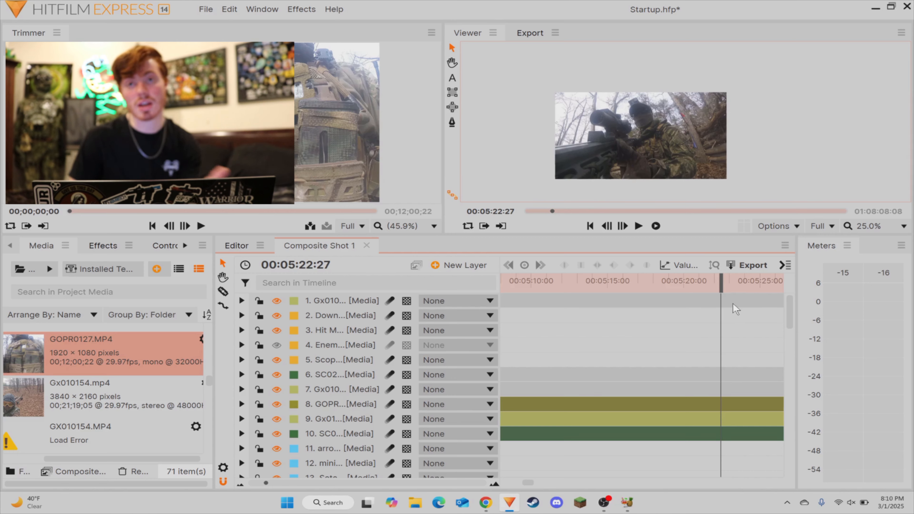
drag(739, 333, 766, 332)
drag(690, 288, 681, 315)
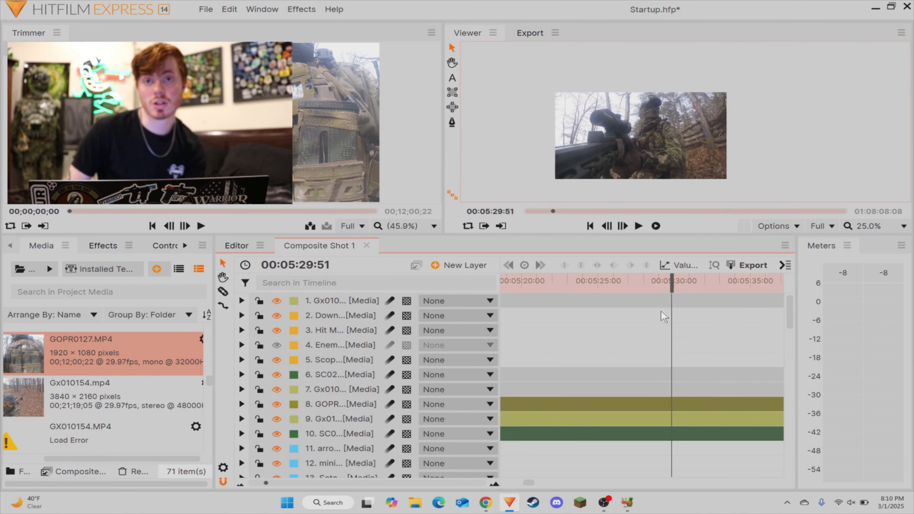
drag(672, 286, 676, 288)
key(c)
click(679, 433)
click(678, 419)
click(674, 407)
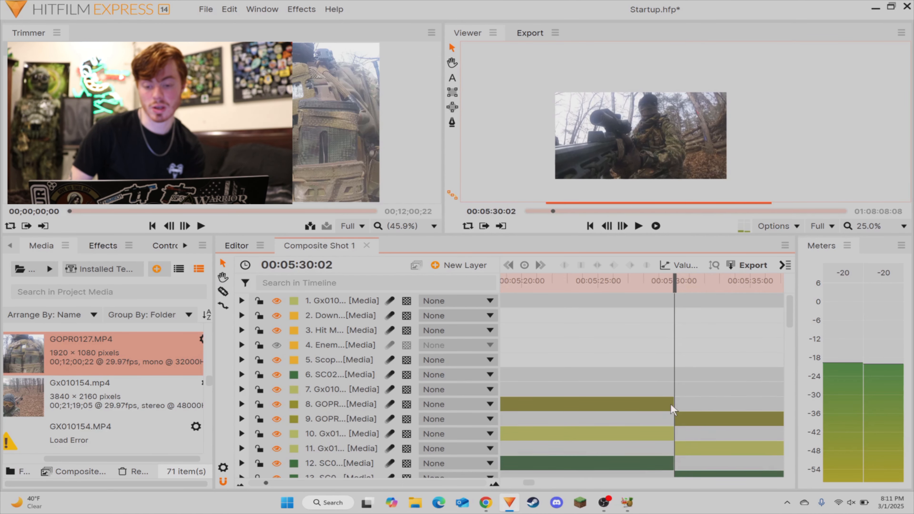
Step: Delete the GOPR, Gx01 and SC0 pieces before 00:05:30:02 and move the remaining pieces back to start at 00:05:00:55
key(v)
drag(666, 390, 646, 396)
key(Delete)
click(662, 373)
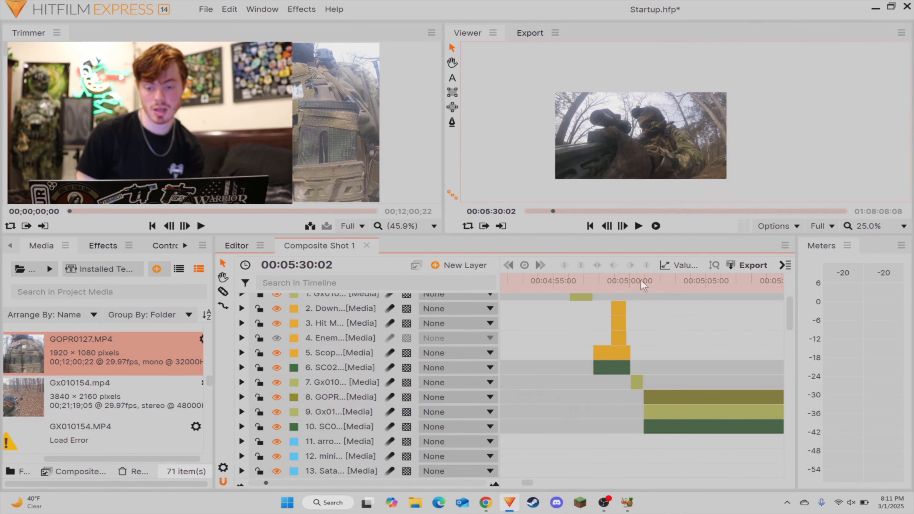
Step: Play the timeline from just before the cut at 00:05:00:55 to 00:05:02:17 to check the transition
click(636, 280)
key(space)
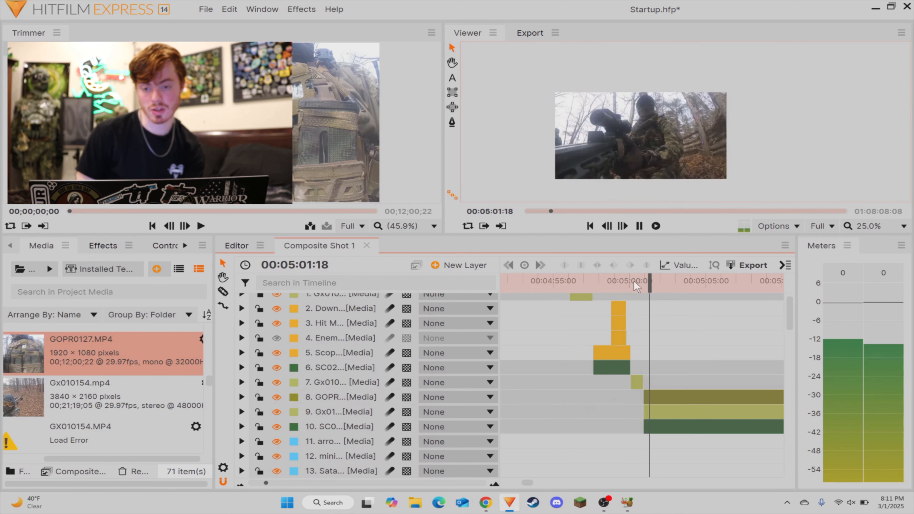
key(space)
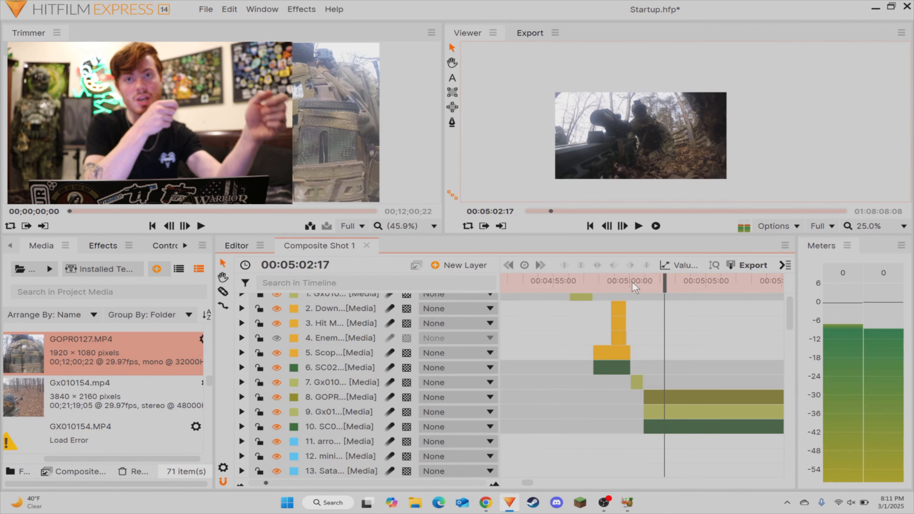
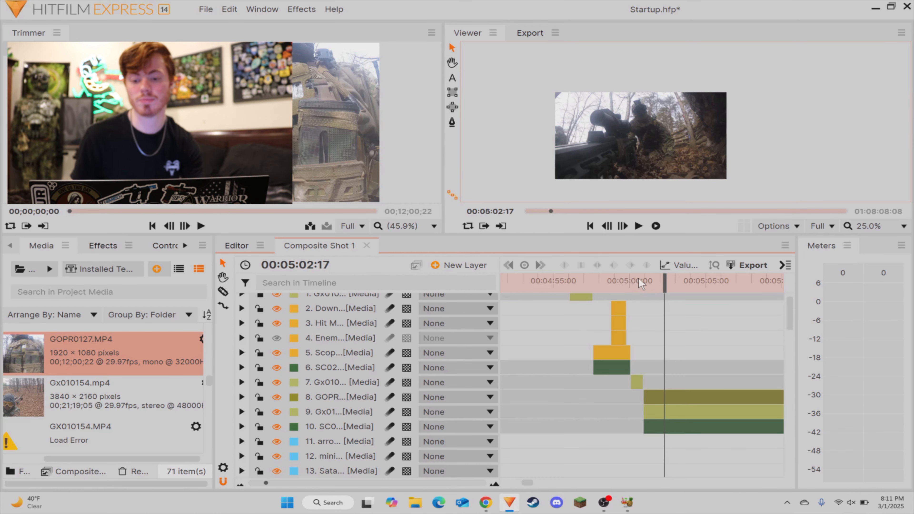
Step: Split the GOPR, Gx01 and SC0 clips that start at 00:05:00:55 at 00:05:04:58
scroll(697, 310, up, 1)
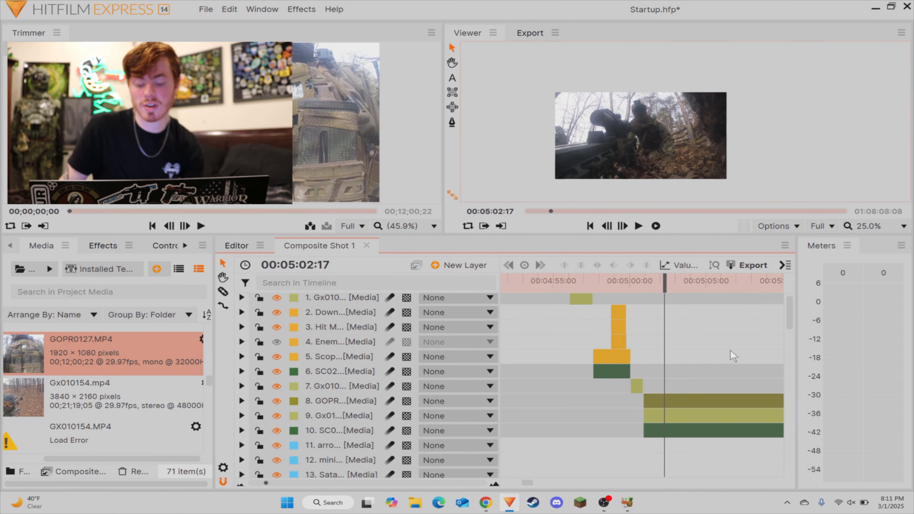
scroll(761, 345, right, 3)
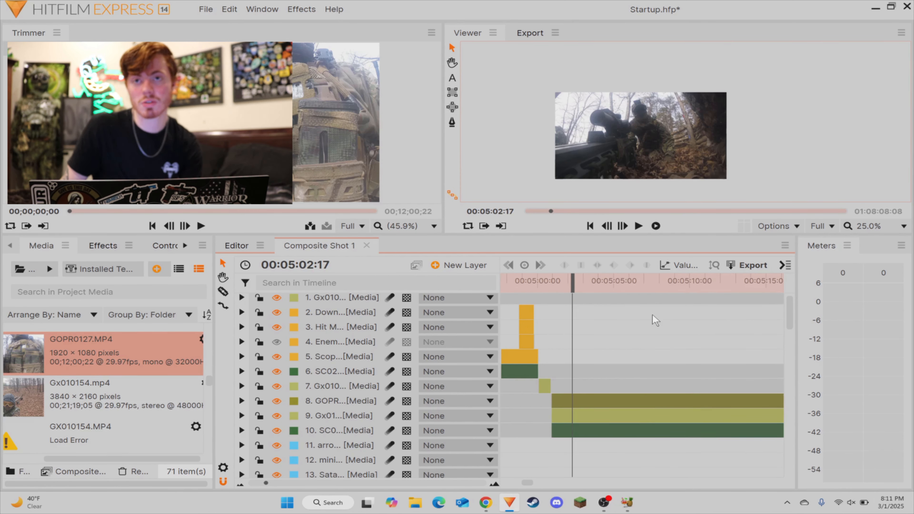
drag(573, 290, 561, 295)
key(space)
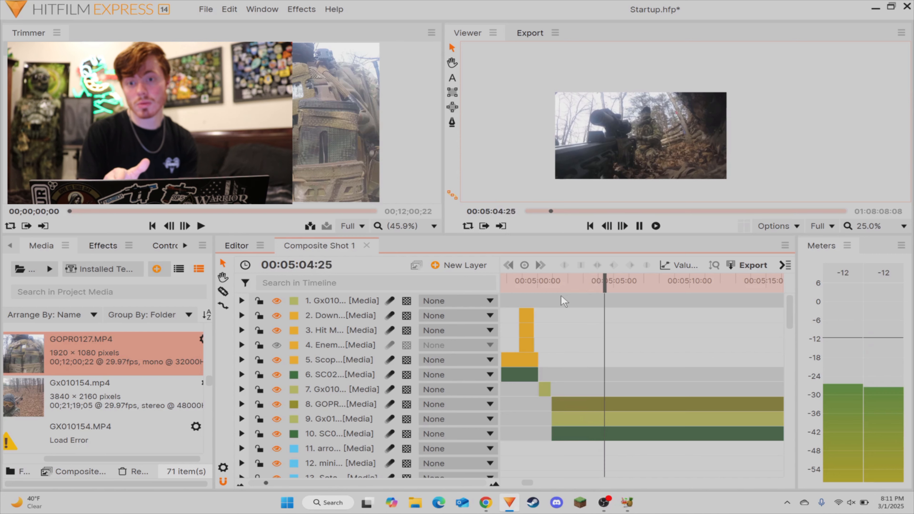
key(space)
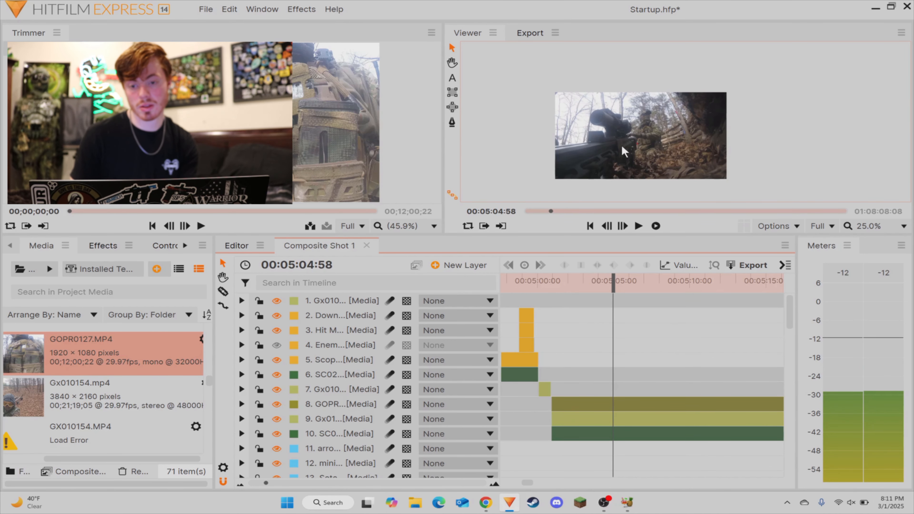
key(c)
click(615, 432)
click(615, 419)
click(614, 405)
key(v)
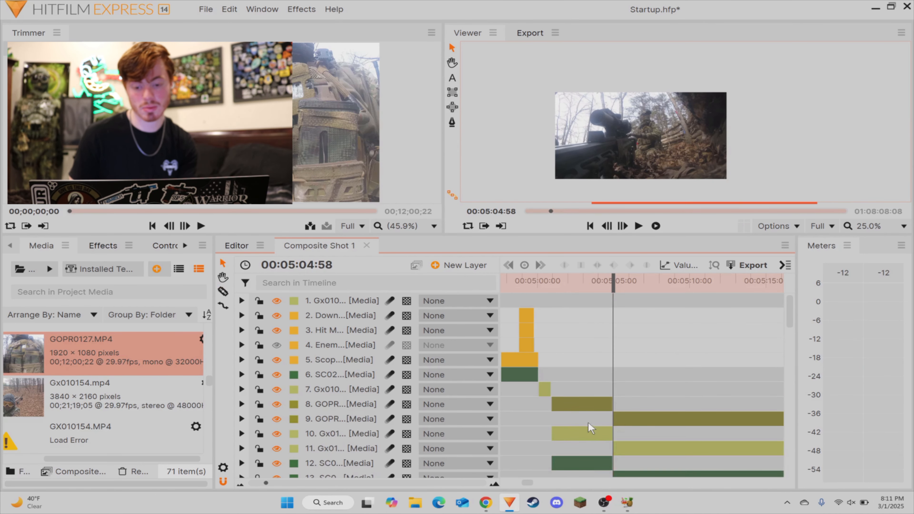
Step: Delete the Gx01 and SC0 pieces before 00:05:04:58 and move the remaining Gx01 layer above the matching GOPR layer
drag(589, 422, 581, 456)
key(Delete)
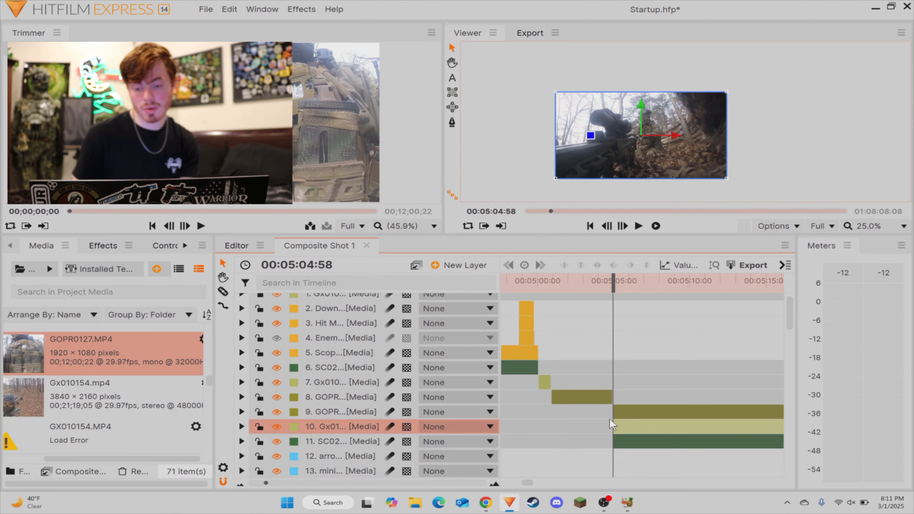
drag(311, 428, 310, 408)
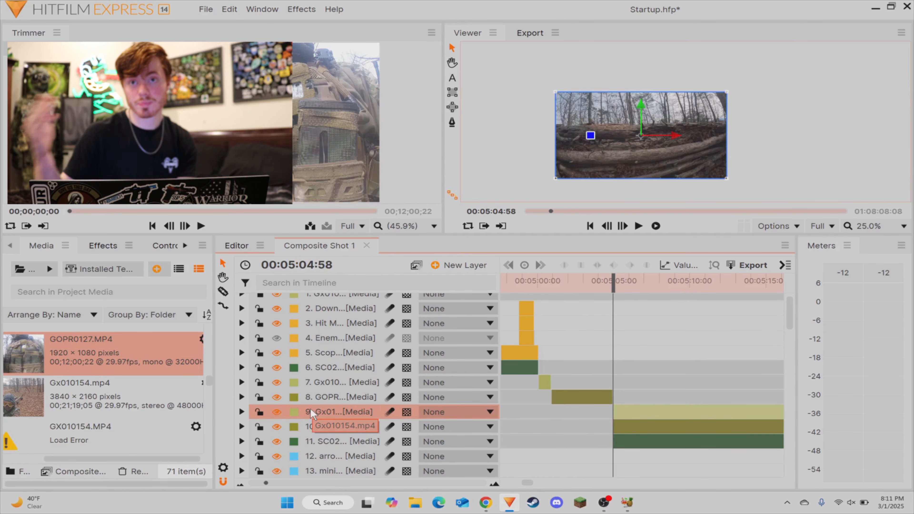
click(617, 304)
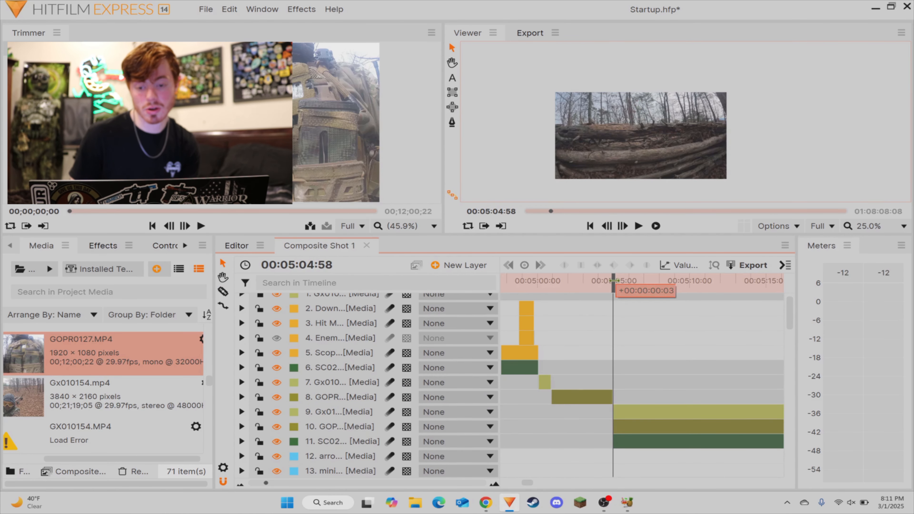
Step: Split the Gx01, GOPR and SC0 clips that start at 00:05:04:58 at 00:05:07:27
drag(614, 284, 649, 298)
scroll(681, 354, down, 3)
key(c)
click(652, 361)
click(654, 346)
click(654, 332)
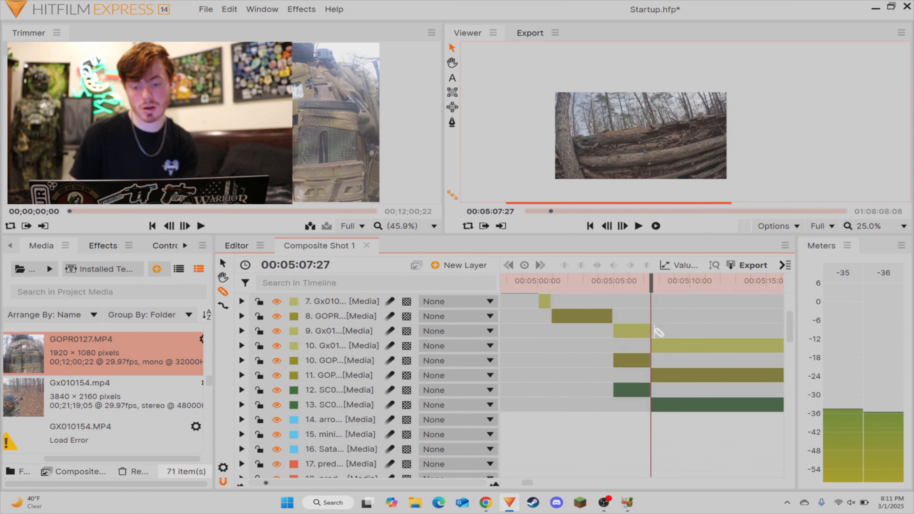
Step: Delete the three pieces between 00:05:04:58 and 00:05:07:27 and move the remaining clips back to start at 00:05:04:58
key(v)
click(634, 332)
ctrl+click(628, 361)
ctrl+click(624, 394)
key(Delete)
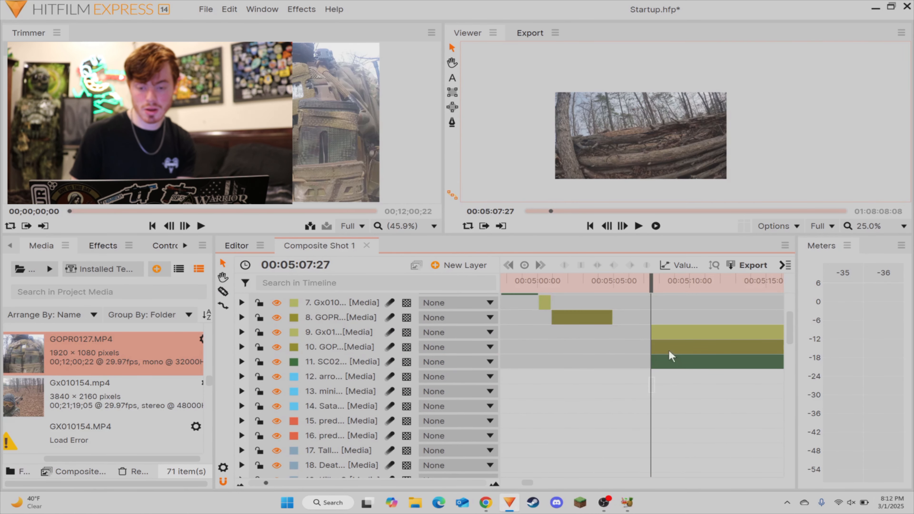
drag(669, 350, 639, 341)
Step: Play the timeline from 00:05:00:14 to 00:05:04:40 to review the gun cam clip
click(606, 284)
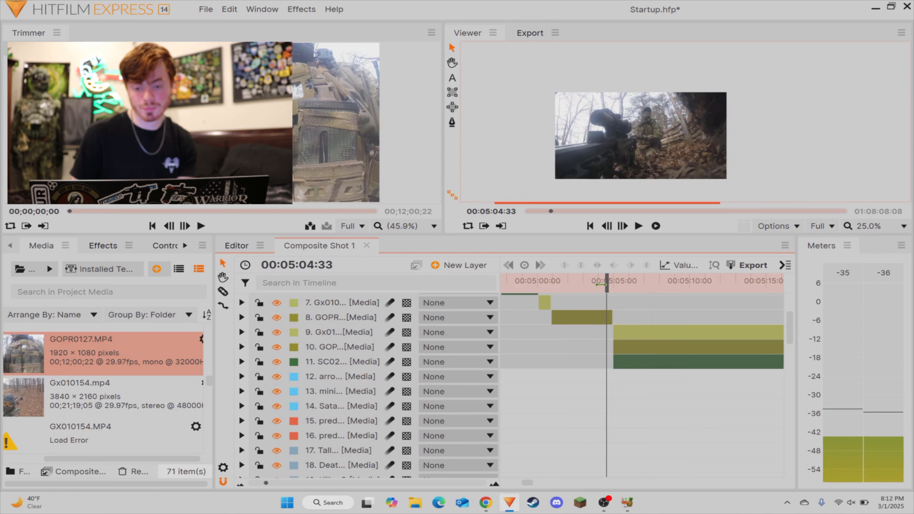
click(541, 284)
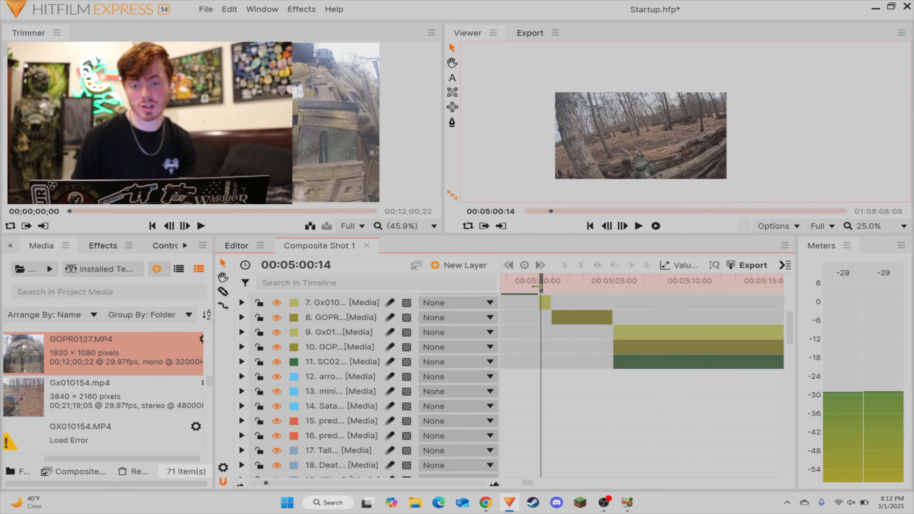
key(space)
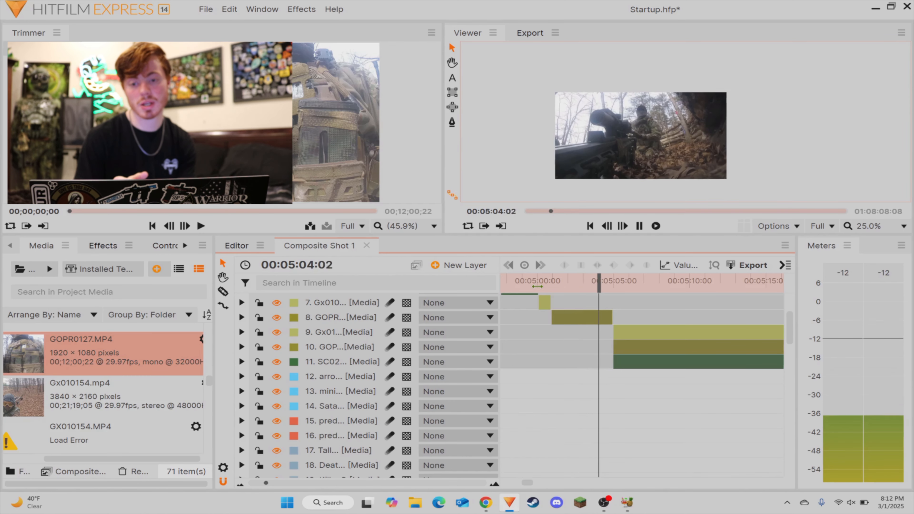
key(space)
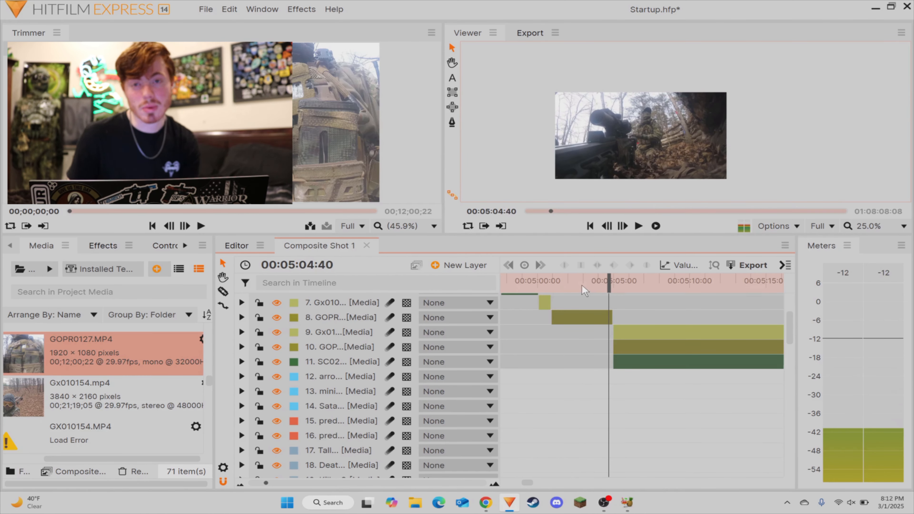
Step: Split the GOPR clip that starts at 00:05:00:55 at 00:05:02:21
drag(584, 284, 552, 288)
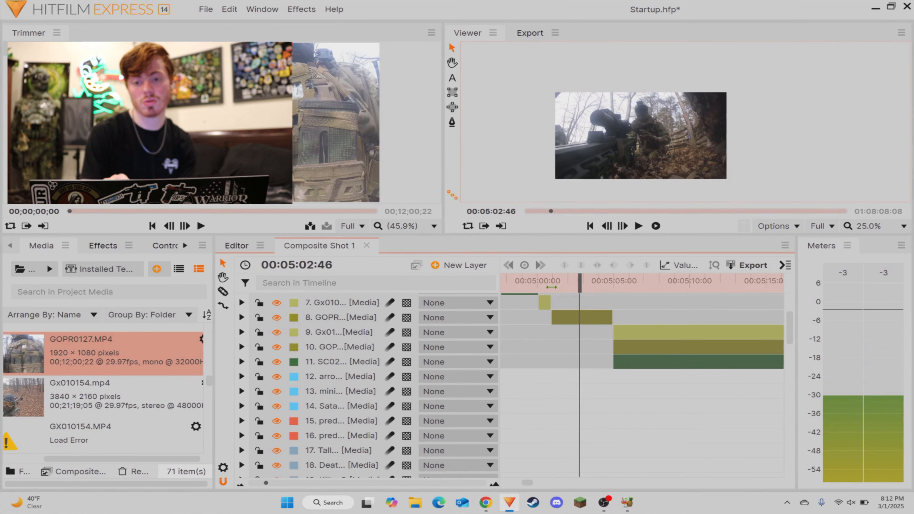
mouse_move(573, 280)
mouse_down()
mouse_move(553, 283)
mouse_move(573, 282)
mouse_up()
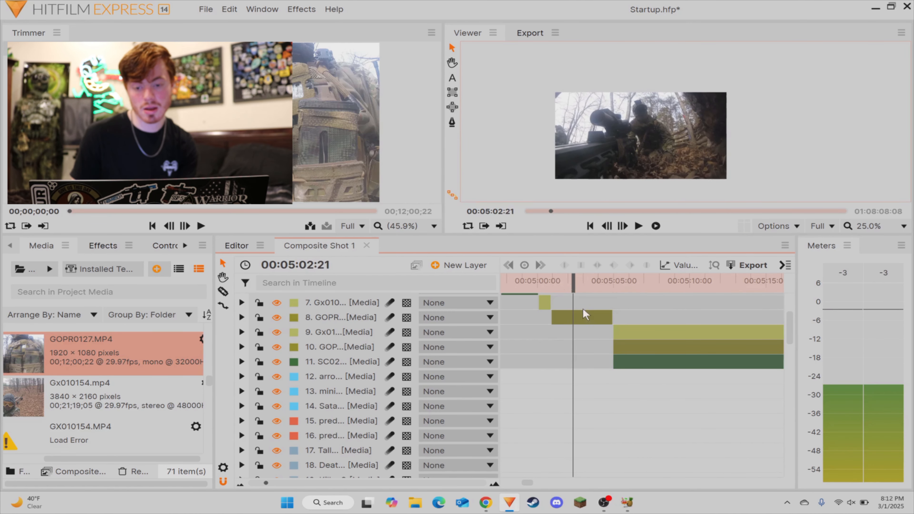
key(ctrl+shift+d)
Step: Move the Gx01, GOPR and SC0 clips that start at 00:05:04:58 to start at about 00:05:19
drag(646, 327, 646, 382)
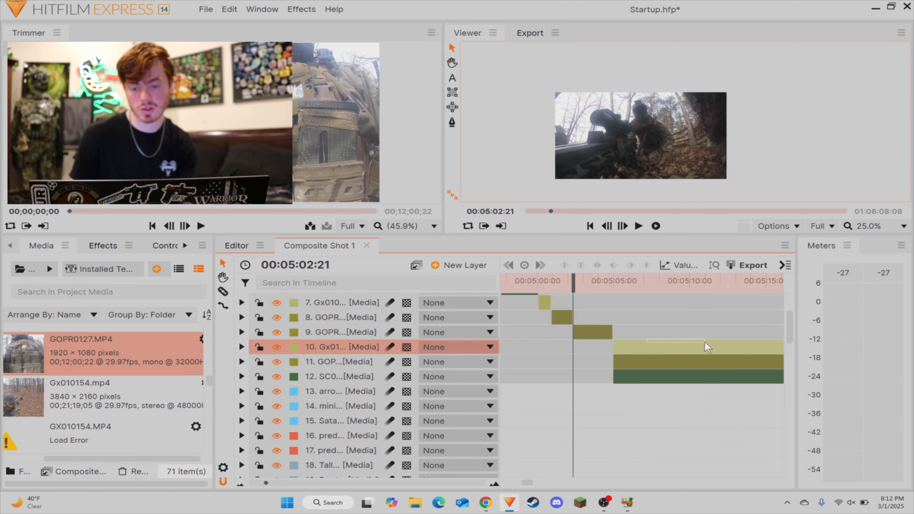
drag(635, 355, 772, 357)
click(725, 335)
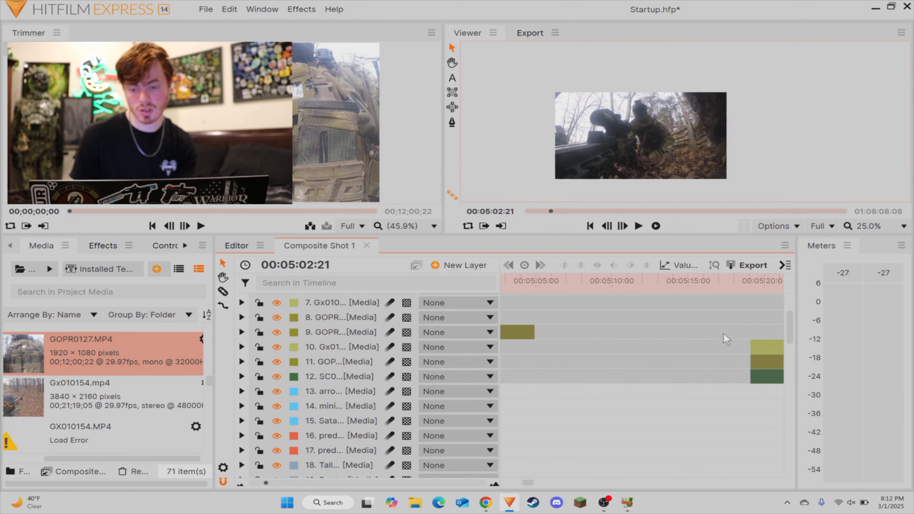
scroll(712, 339, right, 2)
Step: Extend the starts of the Gx01 and GOPR clips earlier and split both at their former start near 00:05:19
drag(687, 363, 625, 348)
key(c)
click(689, 361)
key(v)
click(685, 347)
click(690, 349)
key(v)
click(672, 362)
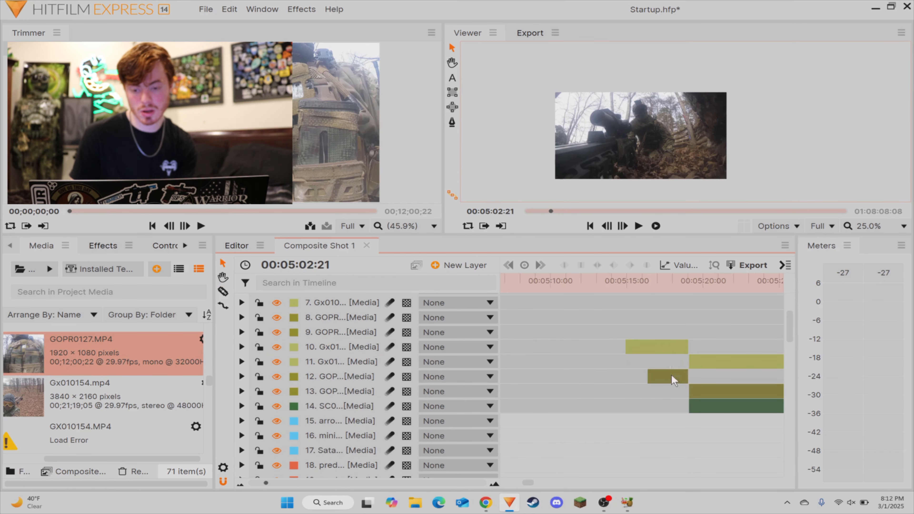
Step: Extend the short Gx01 piece further back, split it at 00:05:14:26 and delete the part before that point
click(673, 380)
click(624, 347)
drag(624, 348, 561, 347)
drag(569, 285, 618, 310)
key(ctrl+shift+d)
key(Delete)
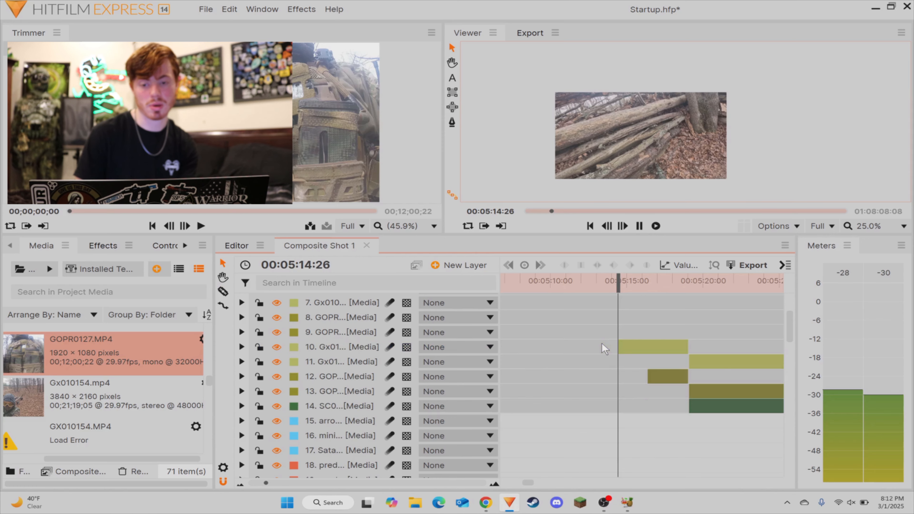
Step: Split the short Gx01 piece at 00:05:16:16 and move its first part to start at 00:05:02:21
key(space)
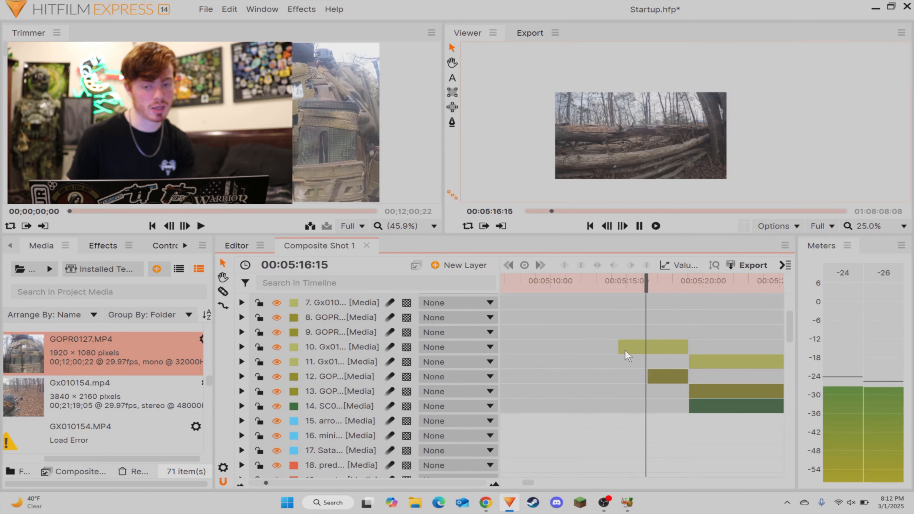
key(space)
key(c)
click(647, 346)
key(v)
drag(627, 349, 660, 350)
Step: Delete the GOPR piece that starts at 00:05:02:21, above the moved Gx01 piece
click(684, 341)
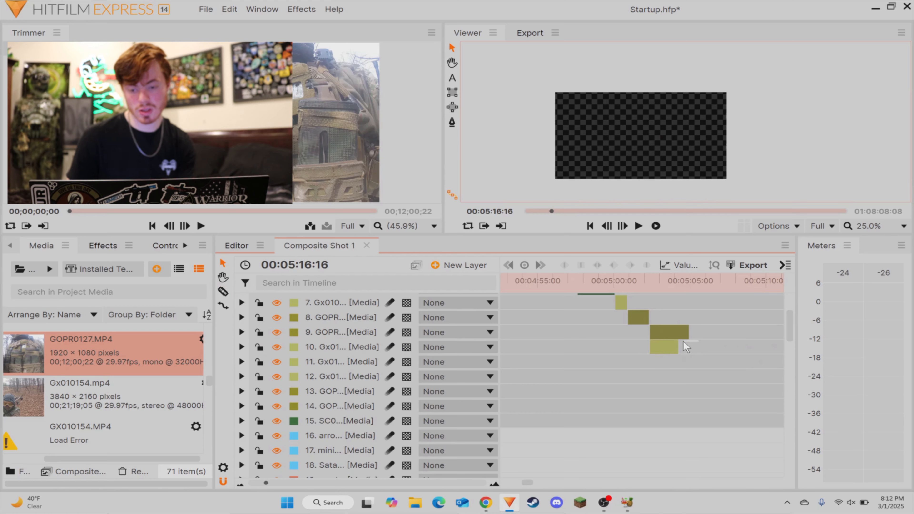
click(682, 334)
key(Delete)
Step: Trim the end of the Gx01 piece that starts at 00:05:02:21 to 00:05:03:41
click(647, 281)
key(space)
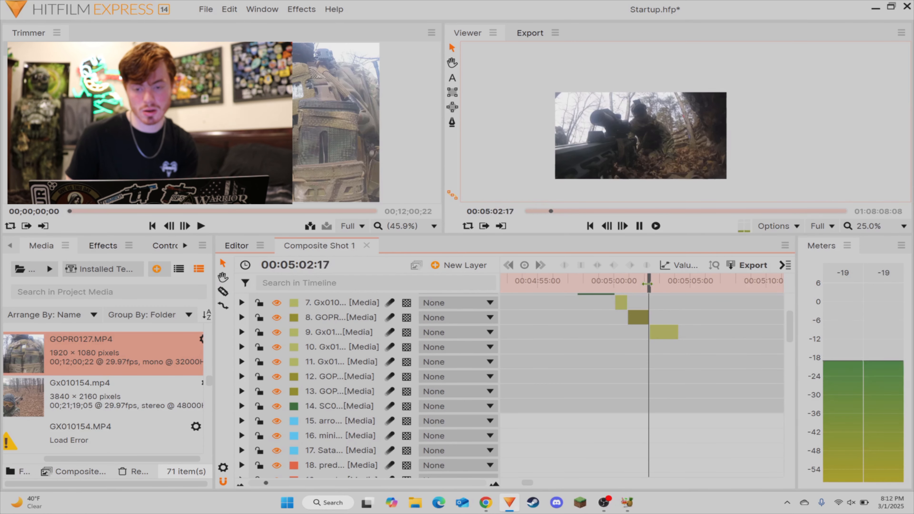
key(space)
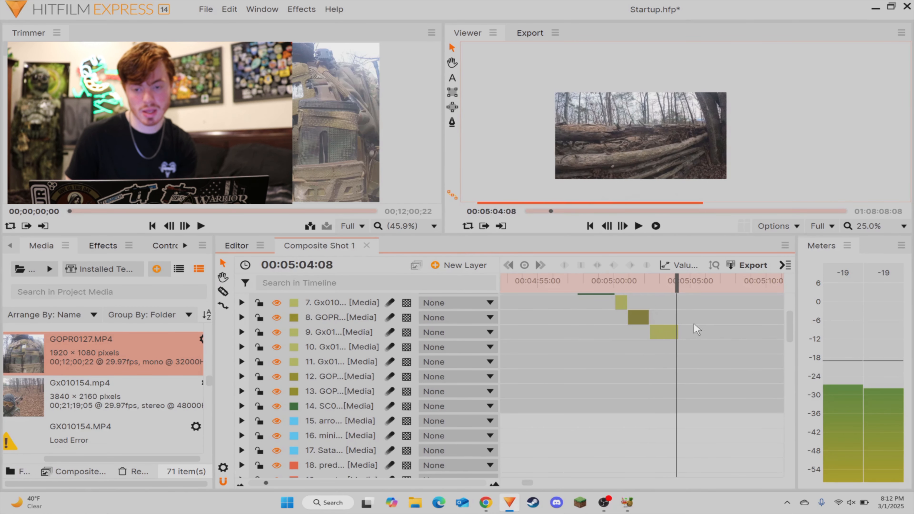
mouse_move(678, 289)
mouse_down()
mouse_move(657, 288)
mouse_move(671, 288)
mouse_up()
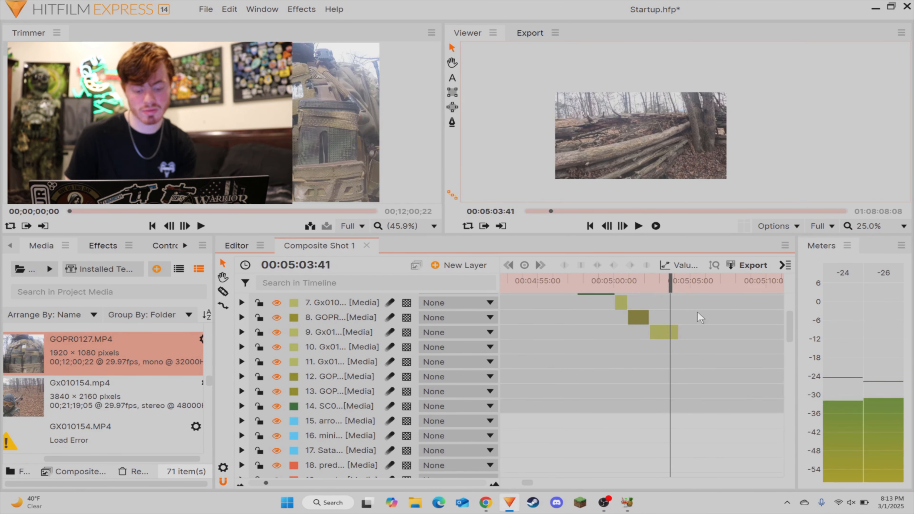
drag(673, 334, 669, 334)
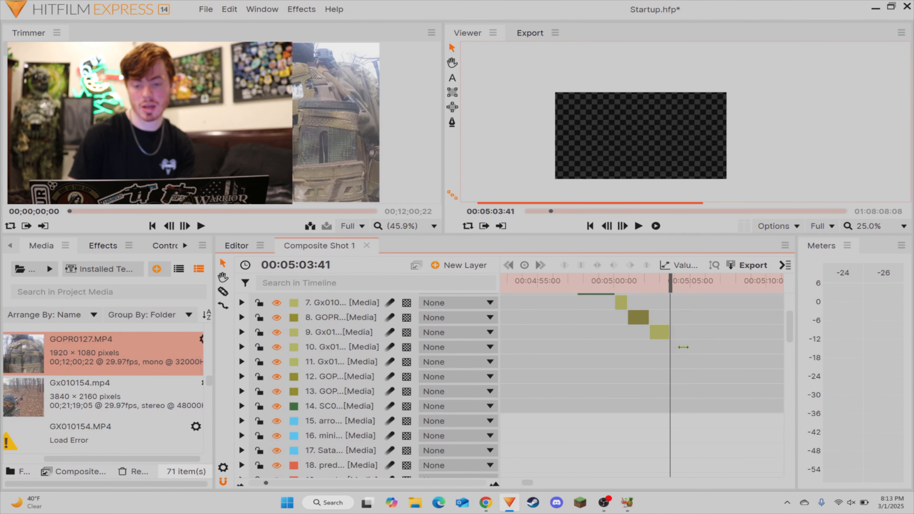
Step: Move the long GOPR layer that starts near 00:05:19 above the matching Gx01 layer
drag(734, 347, 790, 349)
click(687, 377)
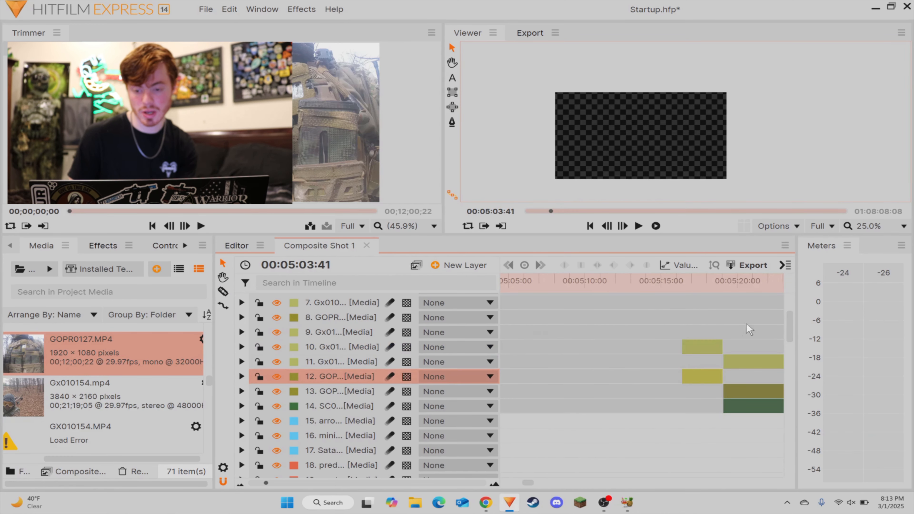
drag(749, 326, 790, 331)
drag(696, 392, 702, 355)
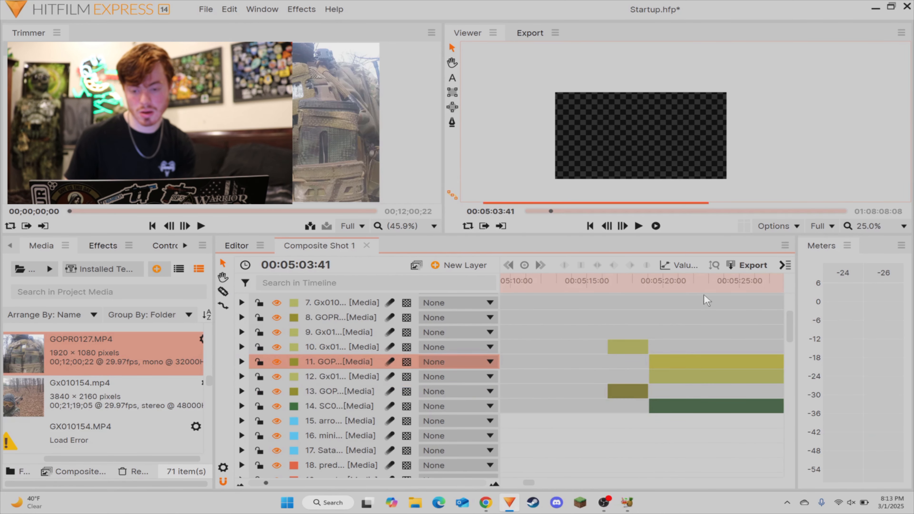
Step: Split the long GOPR, Gx01 and SC0 clips that start near 00:05:19 at 00:05:21:03
drag(650, 281, 669, 285)
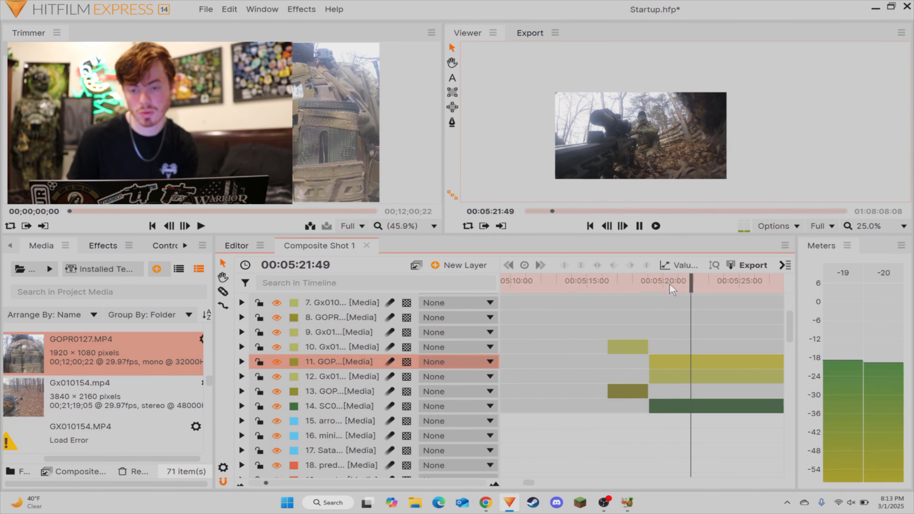
mouse_move(685, 285)
mouse_down()
mouse_move(661, 282)
mouse_move(686, 284)
mouse_move(676, 284)
mouse_up()
key(space)
scroll(693, 311, down, 2)
click(682, 353)
click(687, 338)
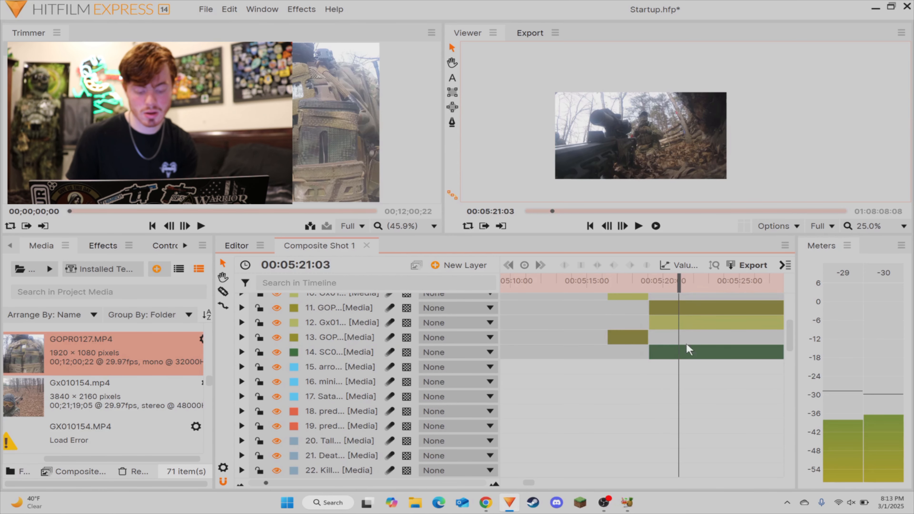
key(c)
click(680, 350)
click(680, 321)
click(679, 310)
key(v)
Step: Delete the leftover GOPR, Gx01 and SC0 pieces just before 00:05:21:03
scroll(664, 340, up, 2)
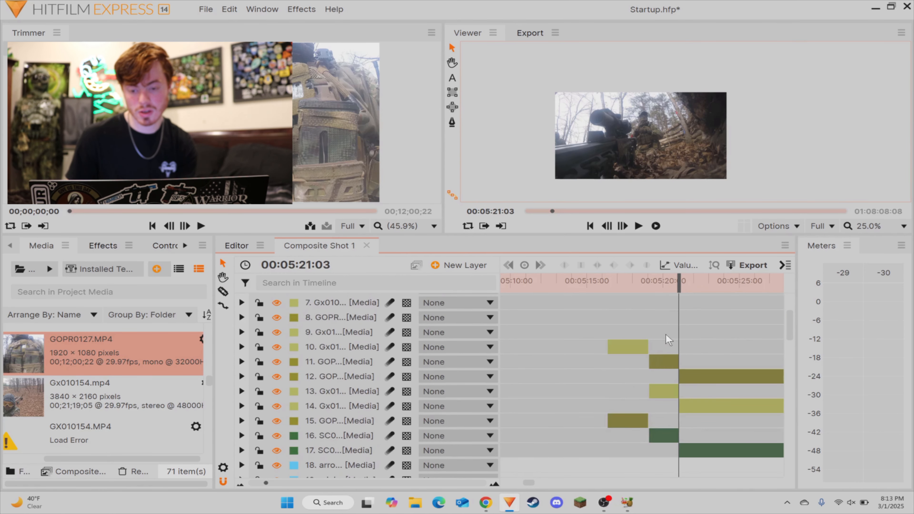
drag(666, 335, 628, 443)
key(Delete)
Step: Split the GOPR, Gx01 and SC0 clips that start at 00:05:21:03 at 00:05:22:25
key(space)
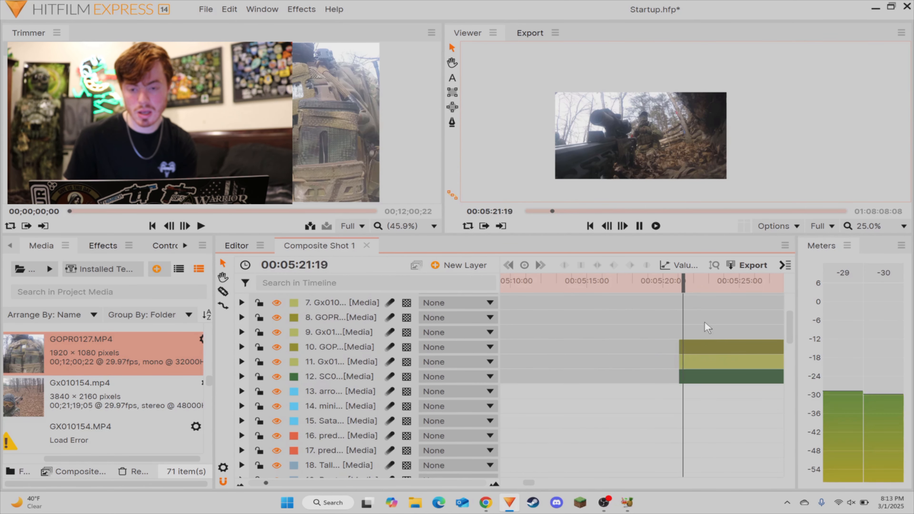
key(space)
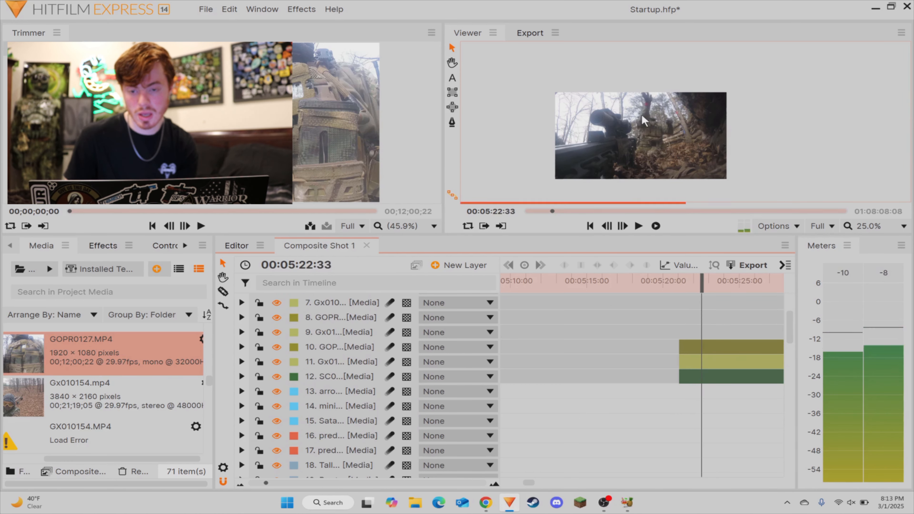
key(Left)
key(Left)
key(Left)
key(Left)
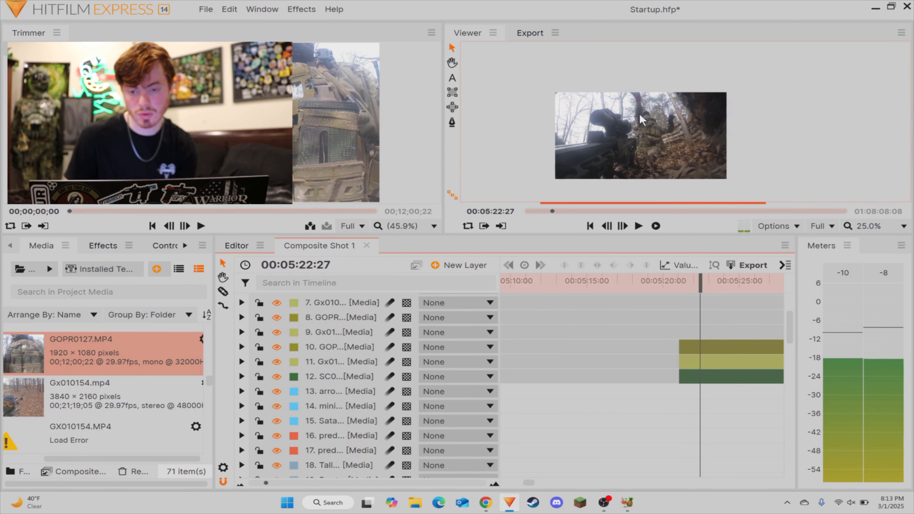
key(Left)
key(Left)
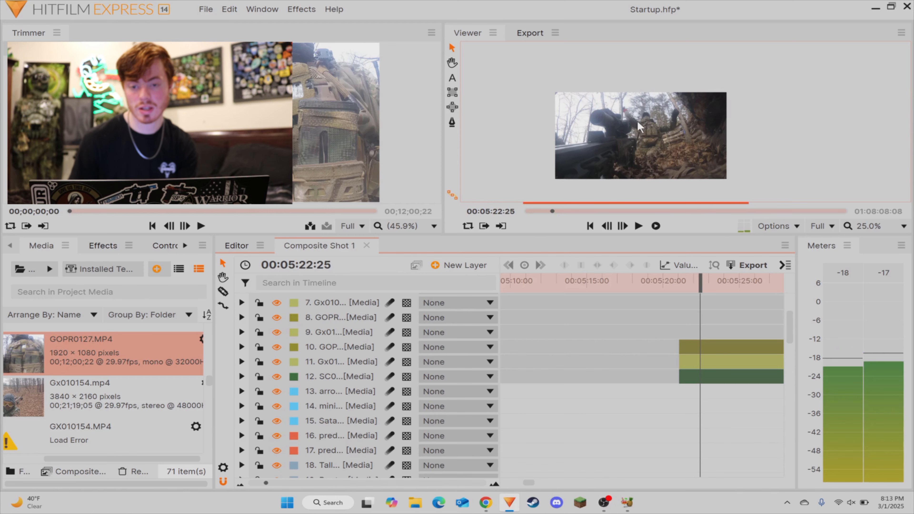
click(701, 362)
click(702, 391)
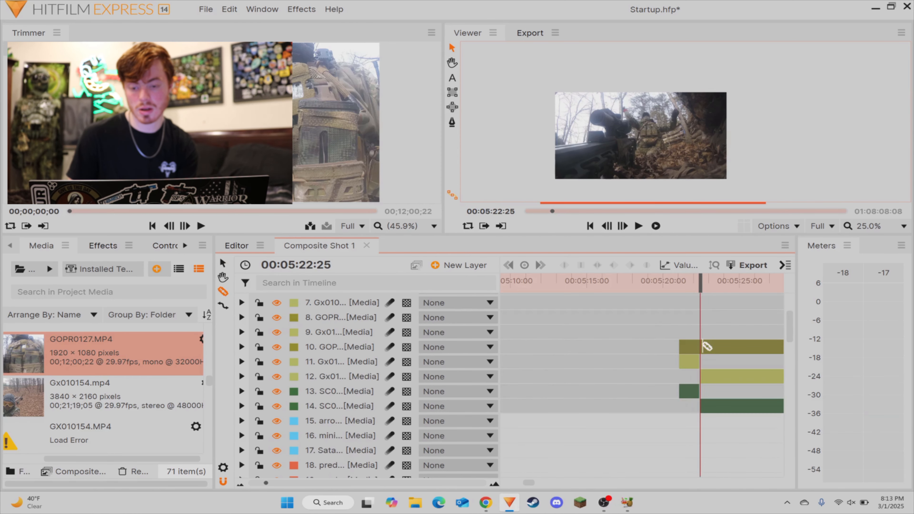
click(703, 347)
Step: Delete the Gx01 and SC0 pieces before 00:05:22:25 and move the matching GOPR piece to the end of the assembled sequence at 00:05:03:41
key(Delete)
drag(688, 347, 824, 327)
drag(589, 335, 790, 330)
Step: Move the long Gx01 layer that starts at 00:05:22:25 above the matching GOPR layer
click(612, 365)
click(613, 374)
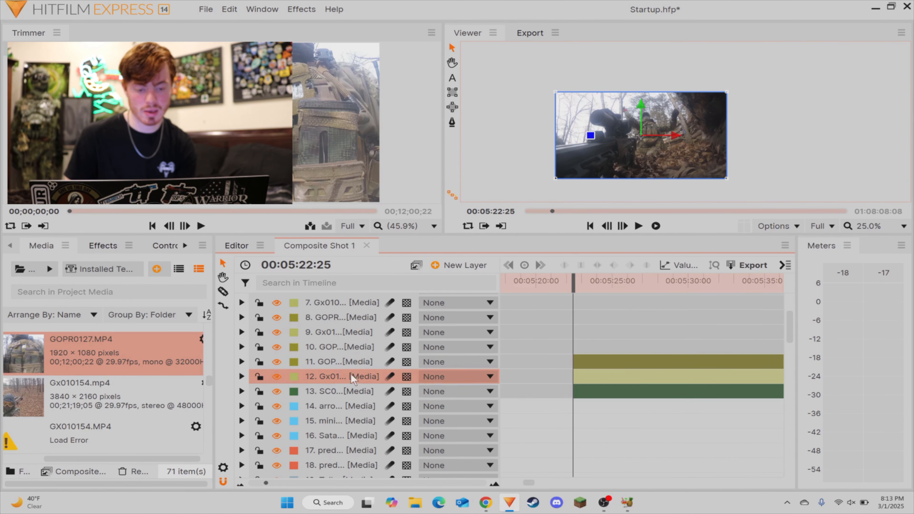
drag(352, 379, 396, 360)
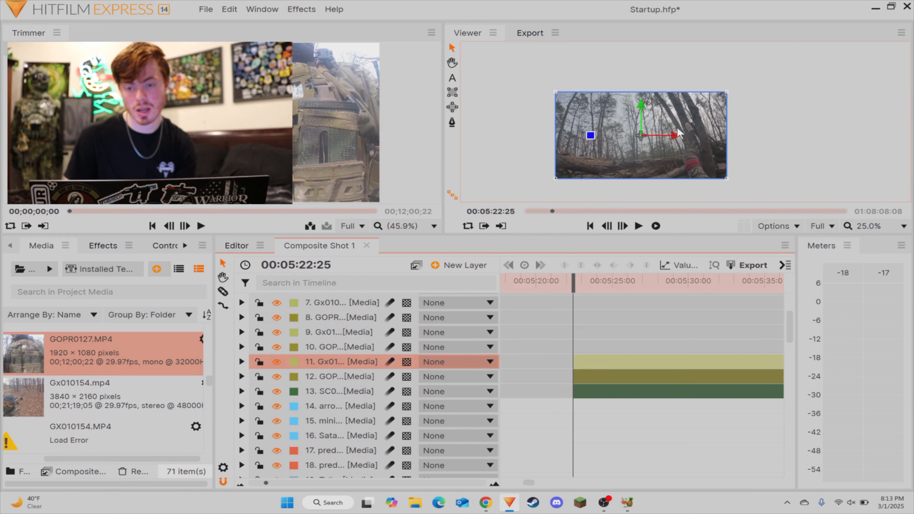
scroll(679, 134, up, 3)
scroll(709, 139, down, 3)
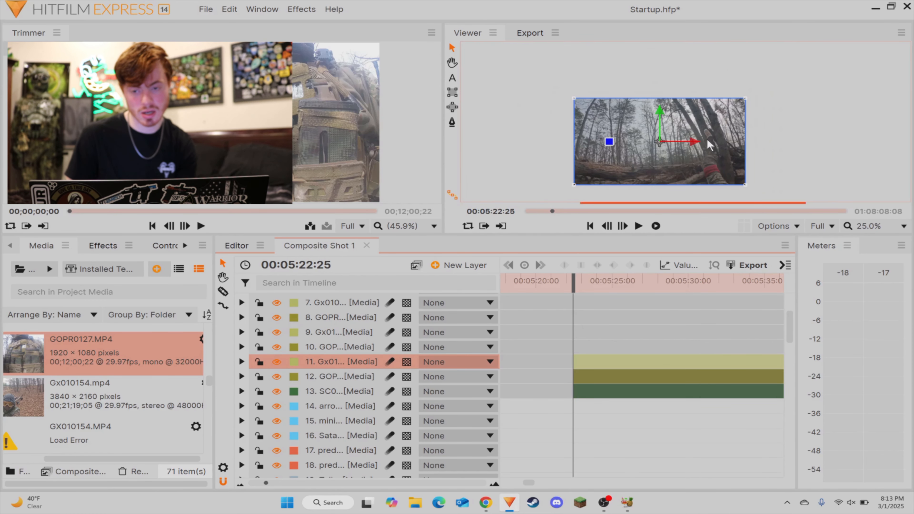
Step: Split the long Gx01, GOPR and SC0 clips that start at 00:05:22:25 at 00:05:24:19
key(space)
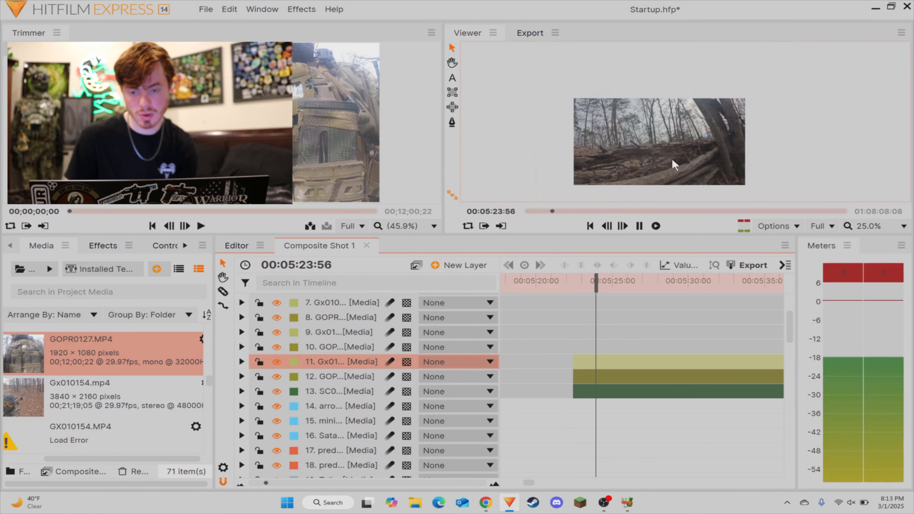
click(641, 163)
drag(630, 285, 578, 285)
key(space)
key(space)
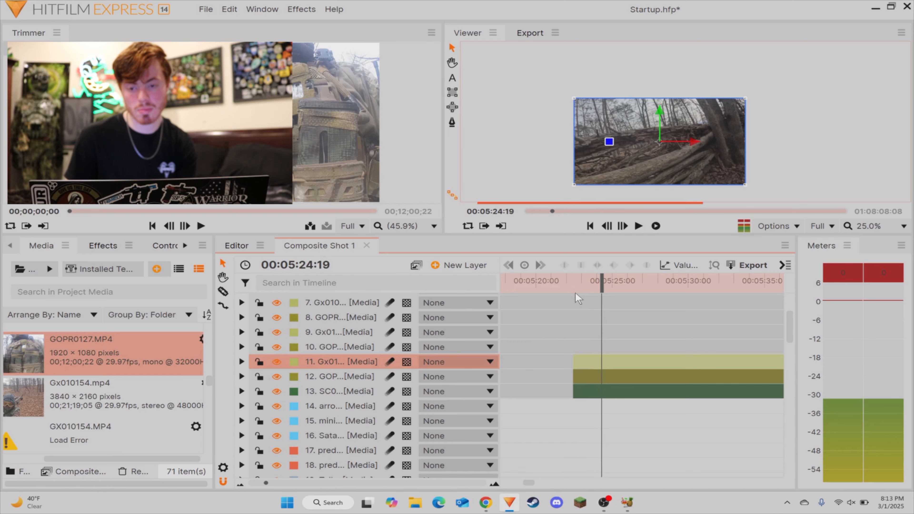
click(603, 390)
click(603, 377)
click(603, 364)
Step: Delete the GOPR and SC0 pieces before 00:05:24:19 and move the matching Gx01 piece to the end of the assembled sequence near 00:05:05:00
key(v)
click(586, 391)
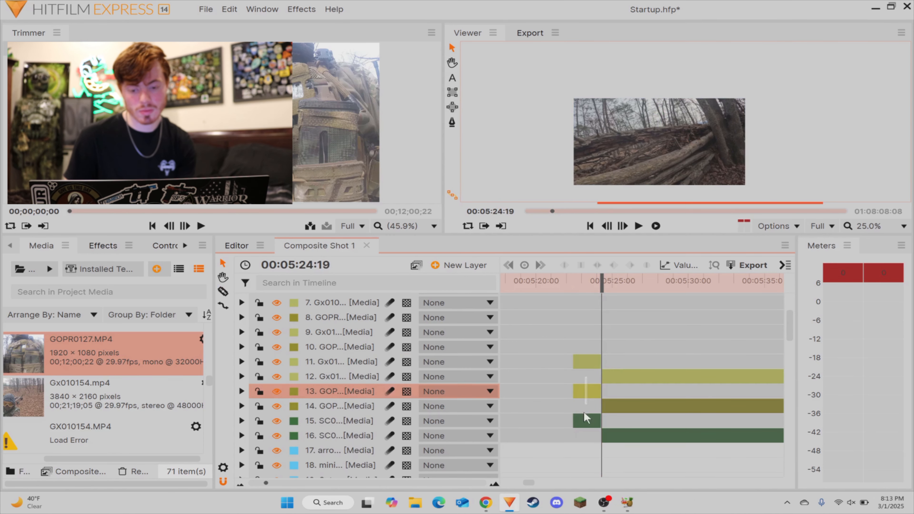
ctrl+click(584, 417)
key(Delete)
click(578, 363)
drag(567, 363, 592, 363)
click(614, 312)
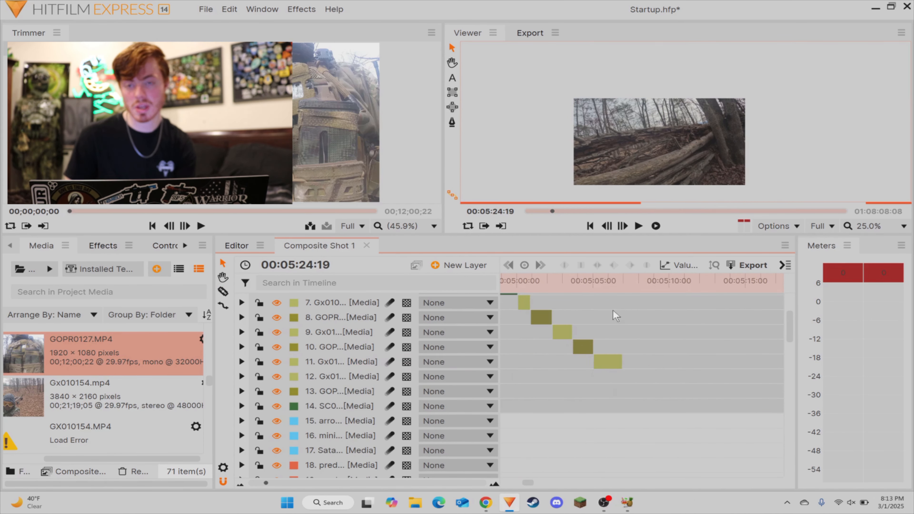
Step: Split the Gx01 piece that starts near 00:05:05:00 at 00:05:06:19
click(599, 286)
key(space)
key(space)
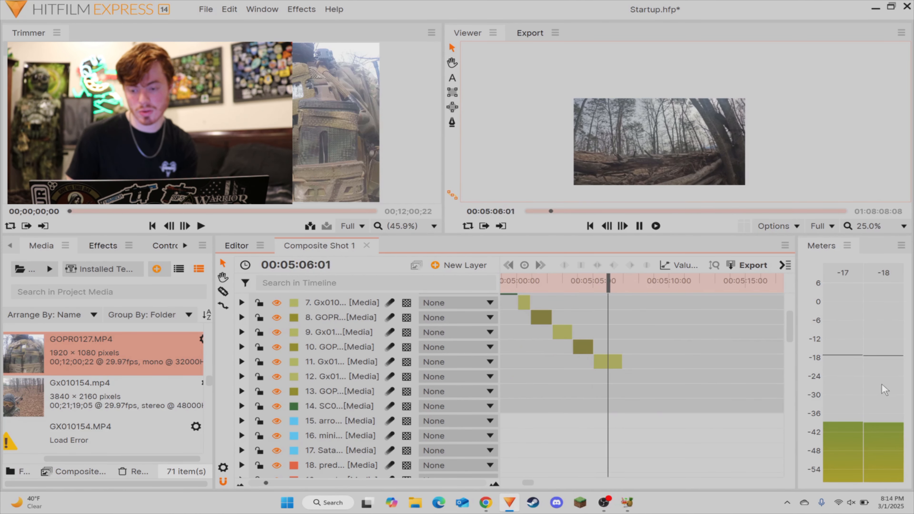
key(space)
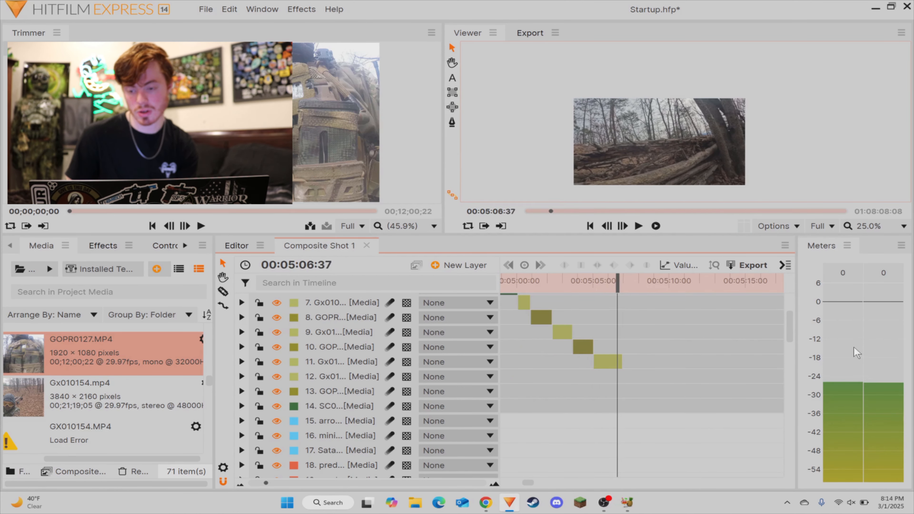
key(Left)
key(Left)
key(Left)
key(Left)
key(Left)
key(Left)
key(Left)
key(Left)
key(Left)
key(Left)
key(Left)
key(Left)
key(Left)
key(Left)
key(Left)
key(Left)
key(Left)
key(Right)
key(Left)
key(Left)
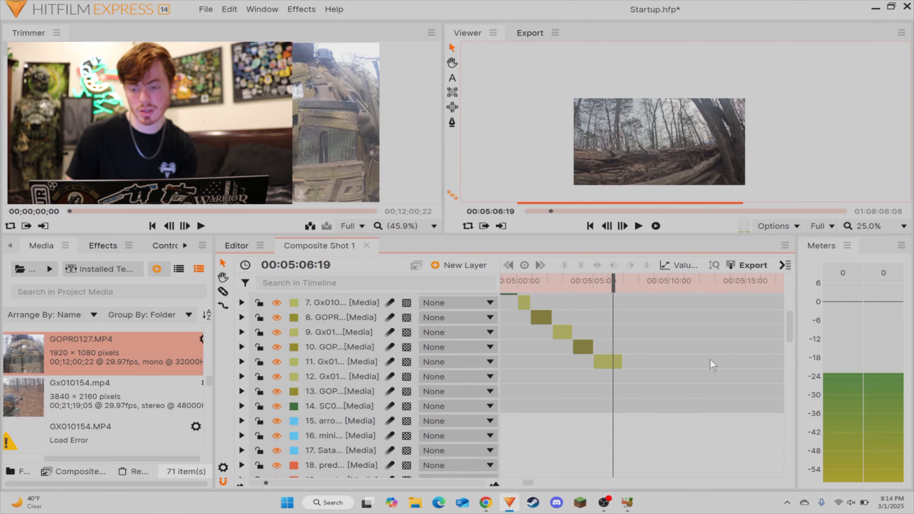
click(301, 483)
key(c)
click(647, 361)
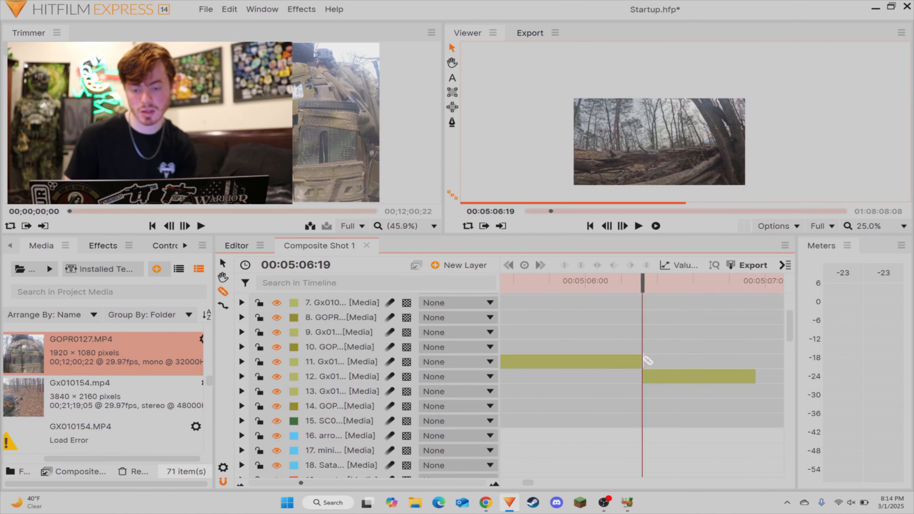
Step: Split the Gx01 piece that starts at 00:05:06:19 again at 00:05:06:27
key(space)
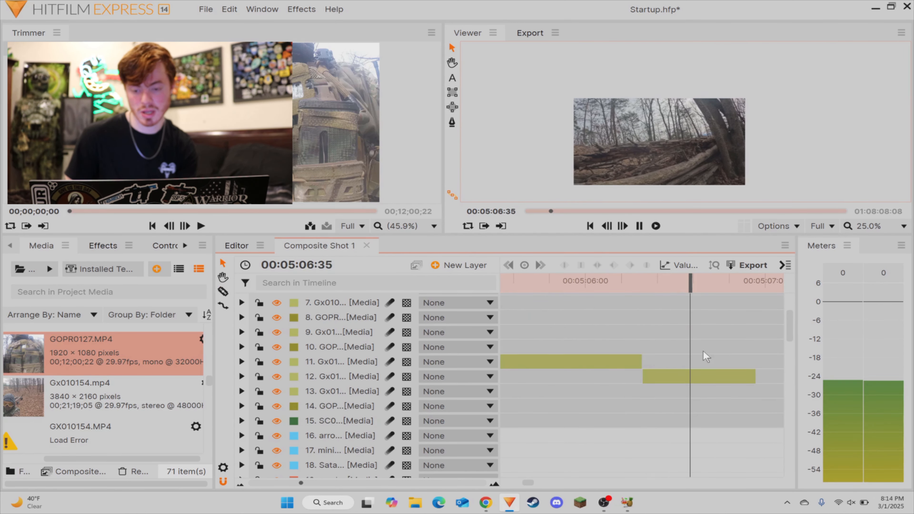
key(c)
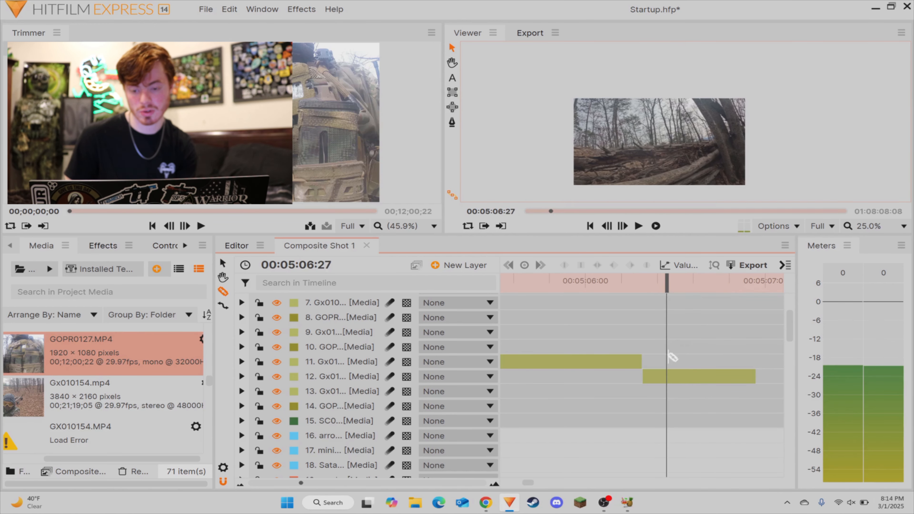
click(669, 378)
Step: Set the audio level of the short Gx01 piece between 00:05:06:19 and 00:05:06:27 to 12.0 dB
click(655, 378)
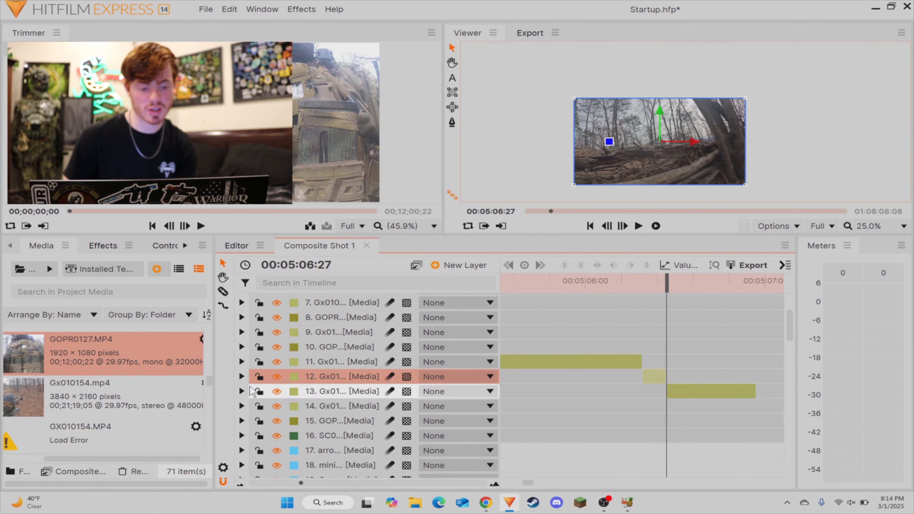
click(242, 377)
click(256, 465)
scroll(396, 414, down, 2)
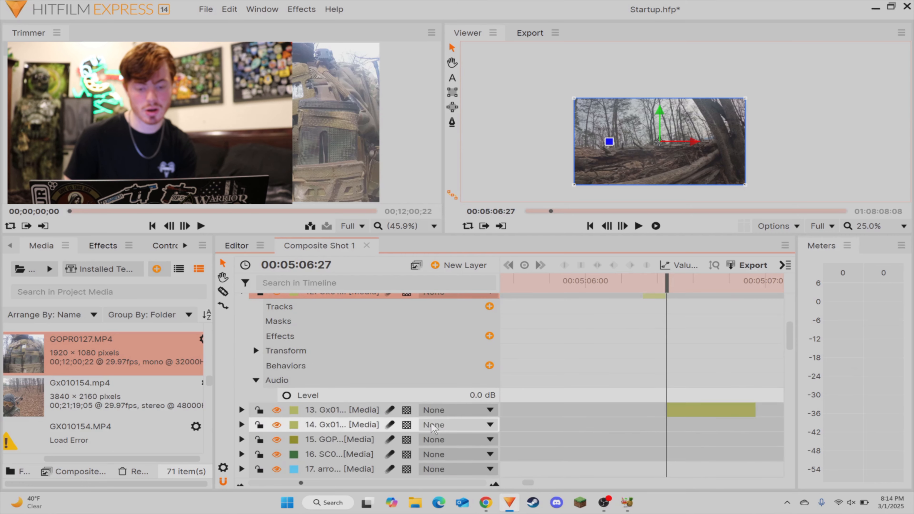
click(462, 393)
key(Return)
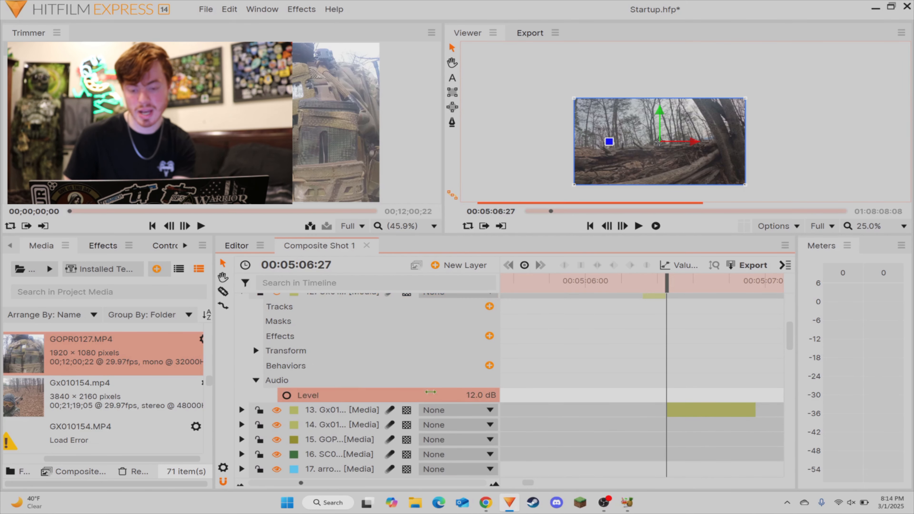
scroll(253, 360, up, 1)
click(241, 335)
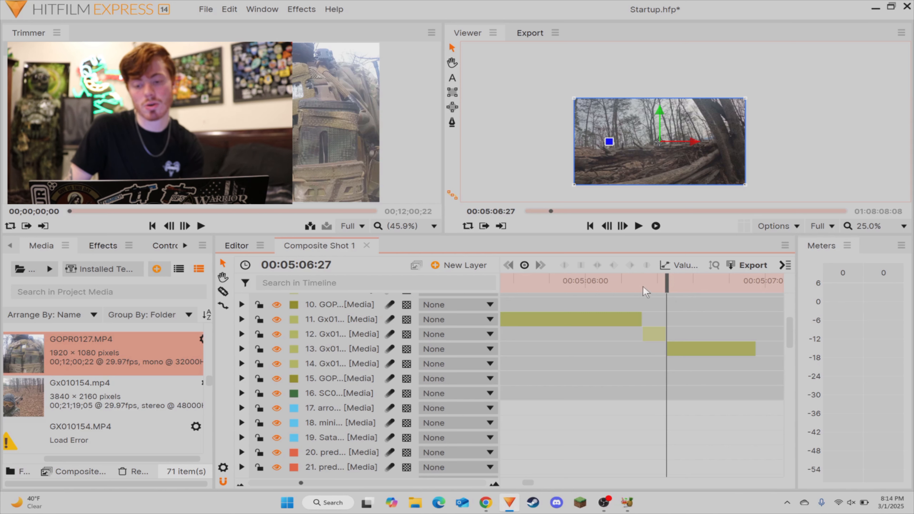
Step: Play back the Gx01 pieces around 00:05:06:19 to check the boosted audio
click(631, 284)
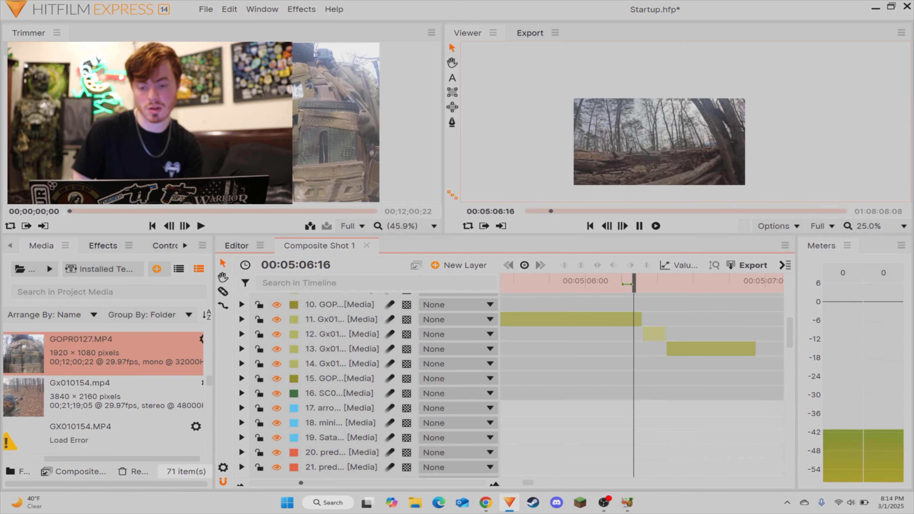
key(space)
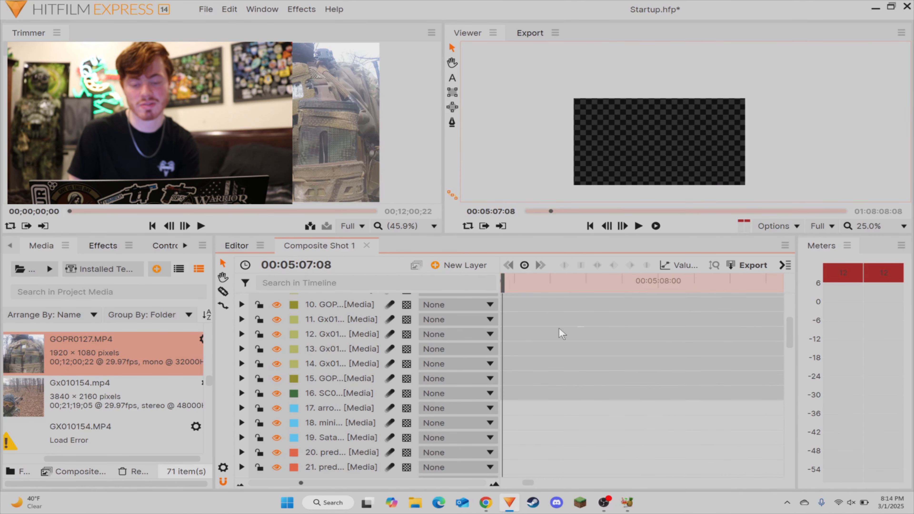
drag(560, 332, 739, 335)
scroll(302, 483, down, 3)
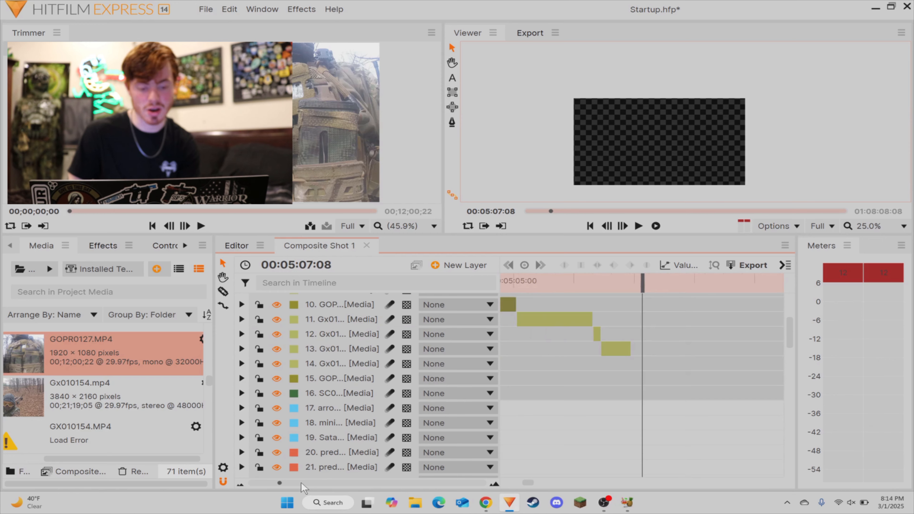
scroll(300, 483, down, 1)
drag(762, 345, 685, 331)
click(545, 290)
key(space)
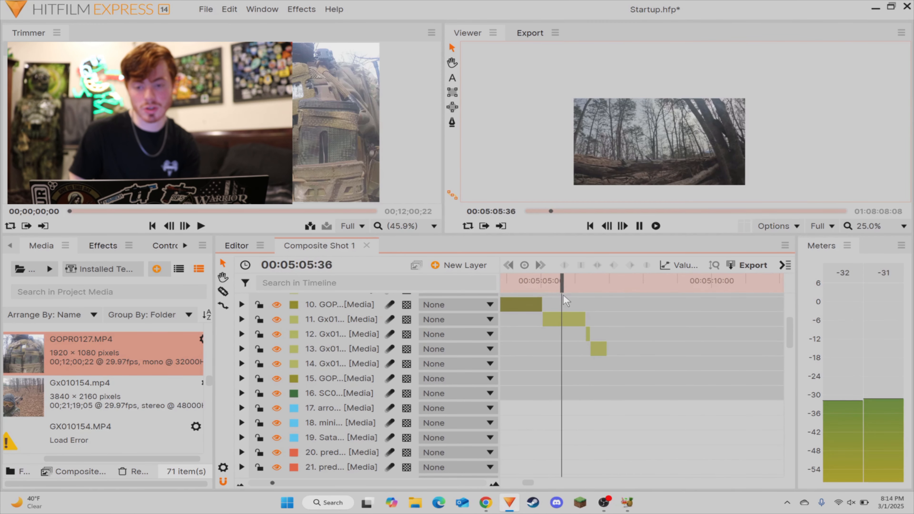
click(593, 284)
key(space)
Step: Paste a copy of the existing Down, Hit and Enemy overlay layers at 00:05:06:21
drag(597, 287, 588, 287)
scroll(299, 414, down, 5)
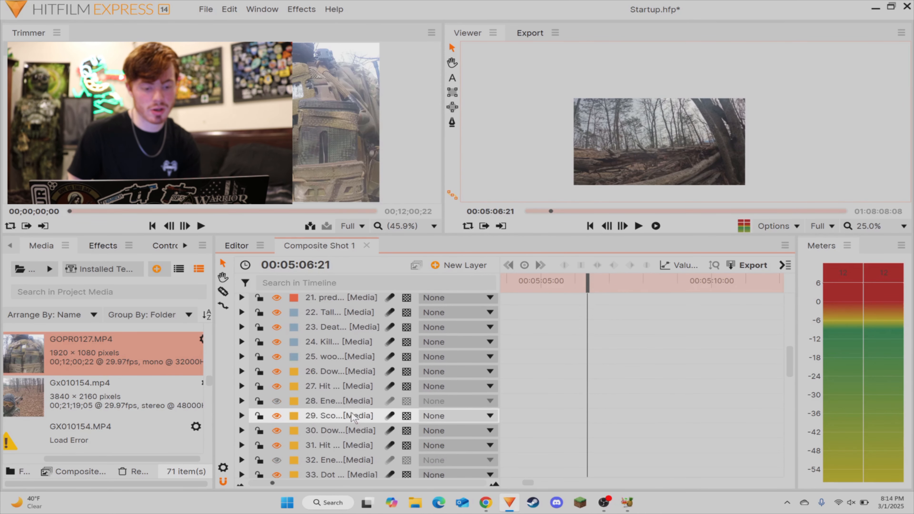
drag(327, 375, 328, 403)
key(ctrl+v)
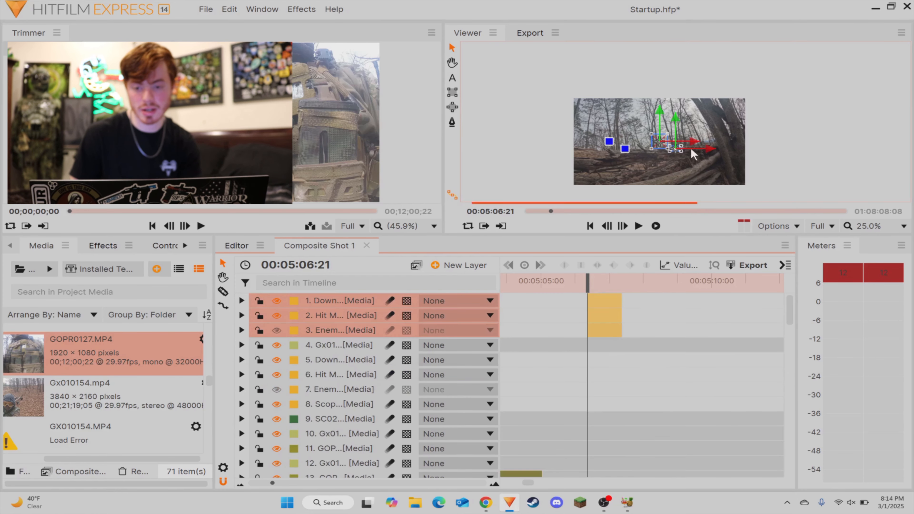
Step: Reposition the pasted overlays lower in the frame, over the fallen logs near the centre
scroll(671, 143, up, 1)
mouse_move(648, 142)
mouse_down()
mouse_move(653, 171)
mouse_move(642, 174)
mouse_up()
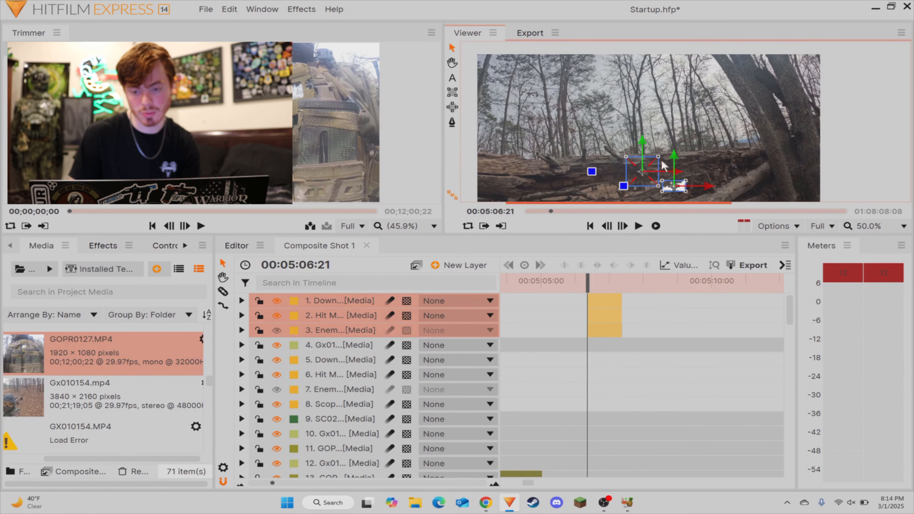
scroll(665, 166, down, 1)
Step: Move the three pasted overlay layers down the stack to directly above the short Gx01 piece that starts at 00:05:06:19
click(663, 373)
drag(633, 365, 539, 303)
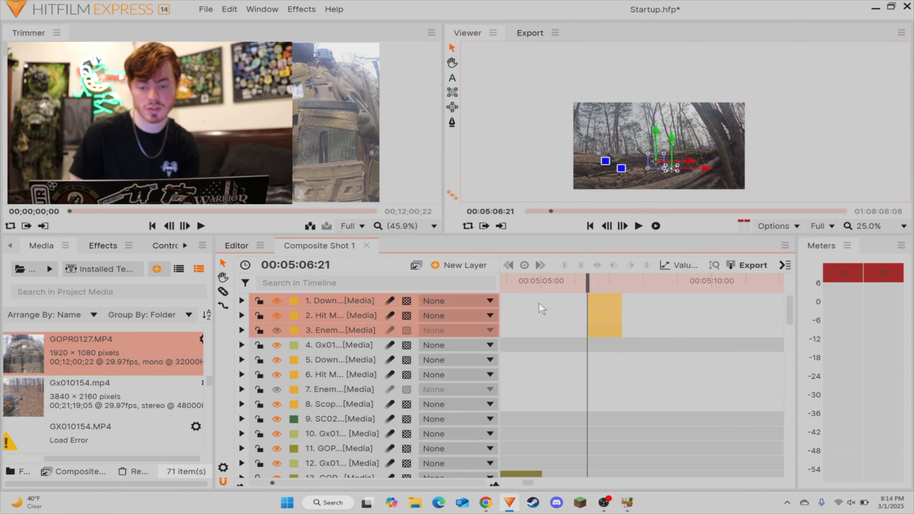
click(293, 319)
click(663, 372)
drag(640, 371, 609, 321)
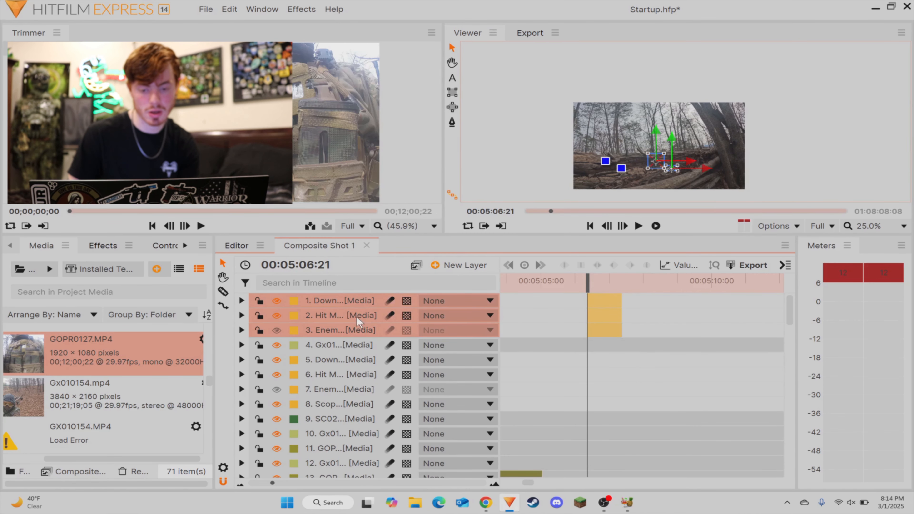
drag(340, 408, 355, 380)
click(696, 358)
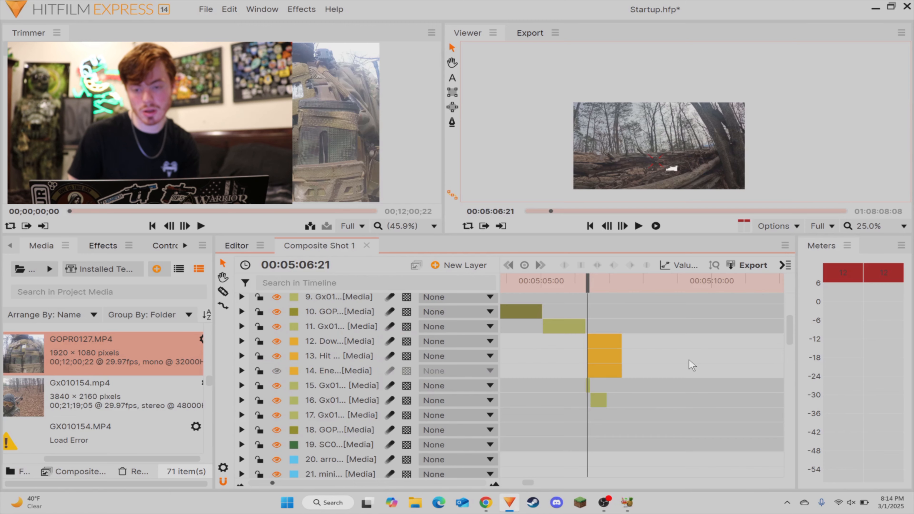
Step: Play back the pasted overlays from 00:05:06:21 and locate the start of the remaining Gx01, GOPR and SC0 footage
key(space)
key(space)
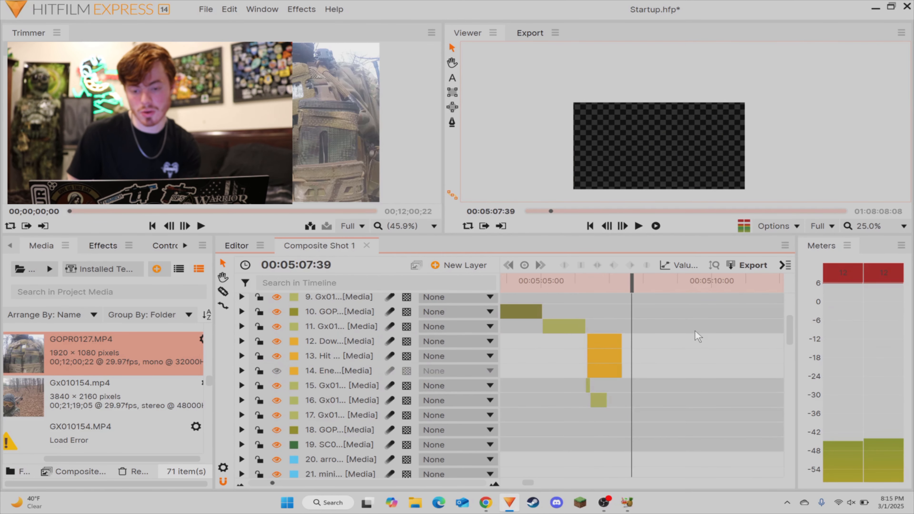
scroll(776, 333, right, 10)
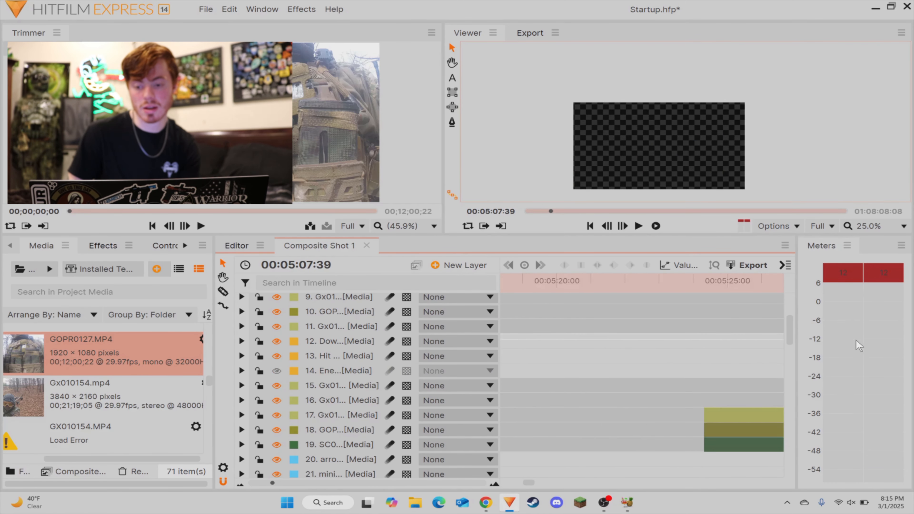
scroll(540, 332, down, 3)
scroll(576, 319, left, 1)
scroll(633, 317, up, 1)
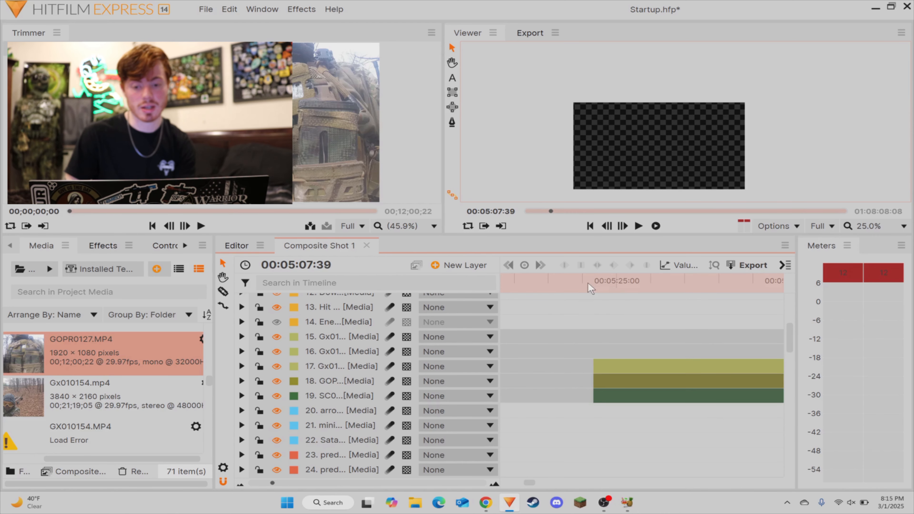
Step: Split the Gx01, GOPR and SC0 footage layers at 00:05:28:05 and delete the parts before the cut
drag(590, 285, 599, 284)
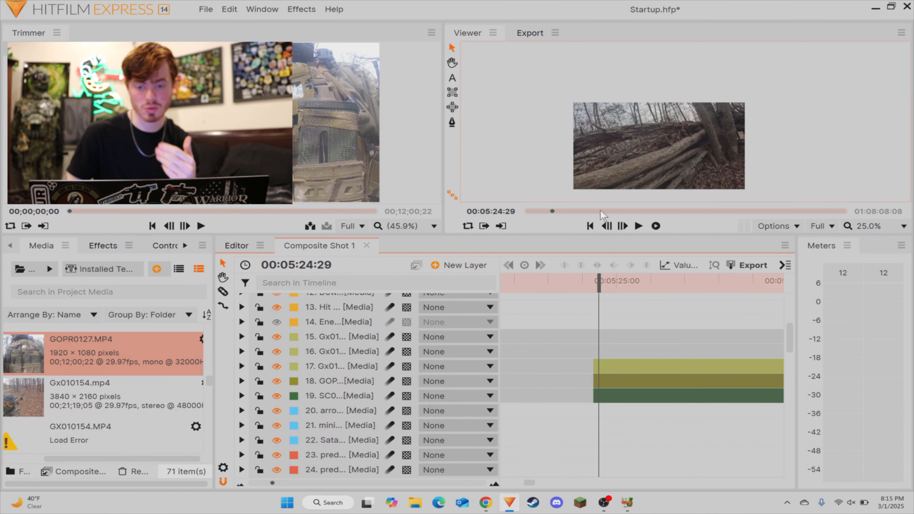
drag(599, 285, 759, 292)
drag(581, 282, 537, 296)
drag(476, 336, 638, 342)
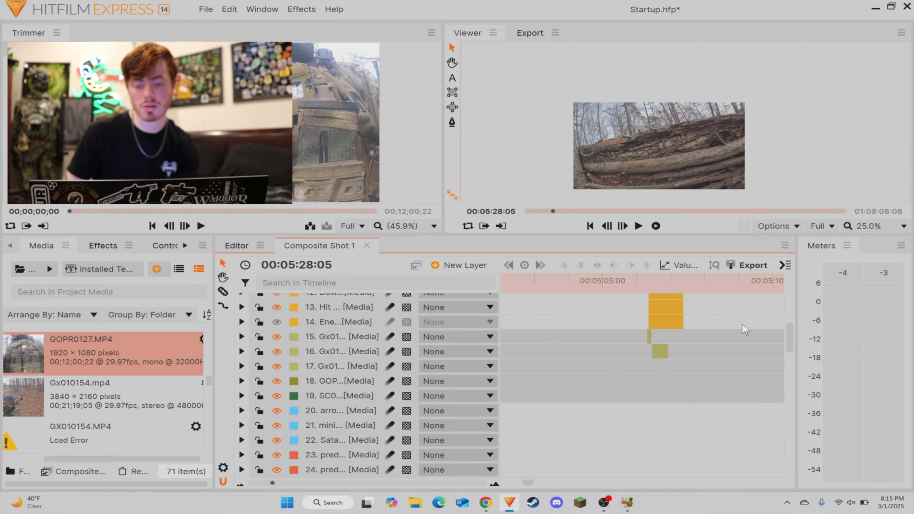
drag(755, 320, 641, 350)
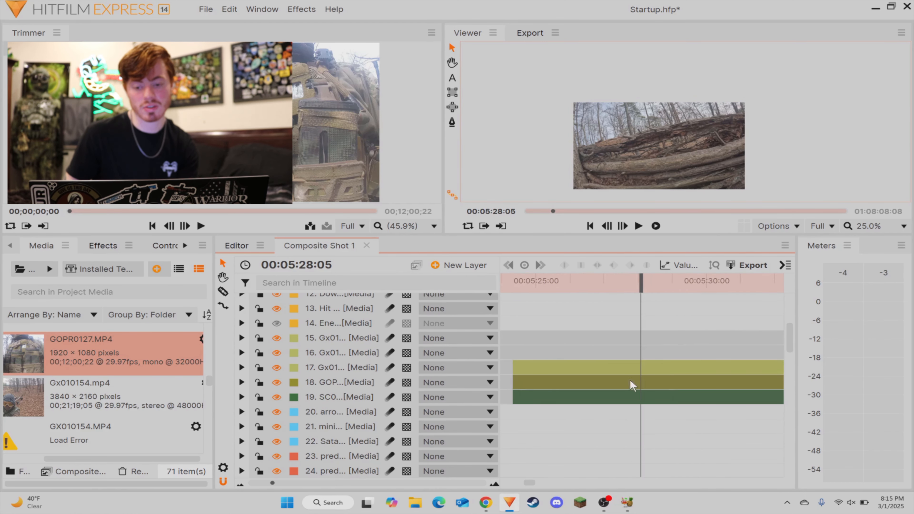
key(c)
click(643, 369)
key(v)
drag(635, 355, 602, 446)
key(Delete)
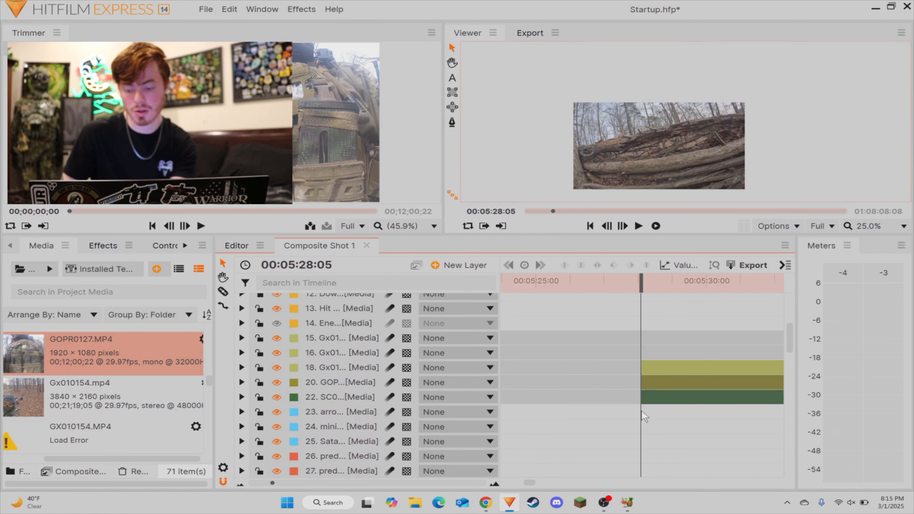
Step: Move the remaining GOPR layer above the Gx01 layer that starts at 00:05:28:05
click(659, 386)
drag(358, 384, 363, 358)
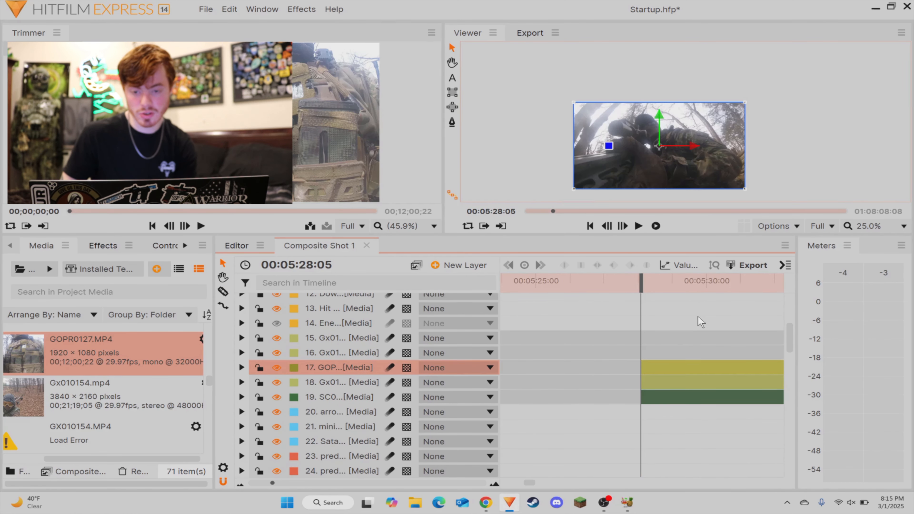
click(693, 318)
Step: Split the GOPR, Gx01 and SC0 layers at 00:05:29:45 and delete only the Gx01 and SC0 parts before the cut
key(space)
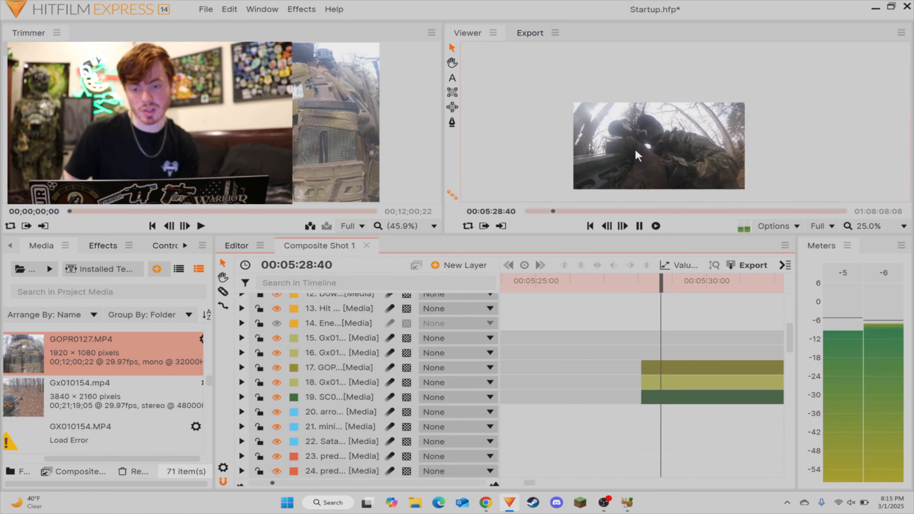
click(656, 281)
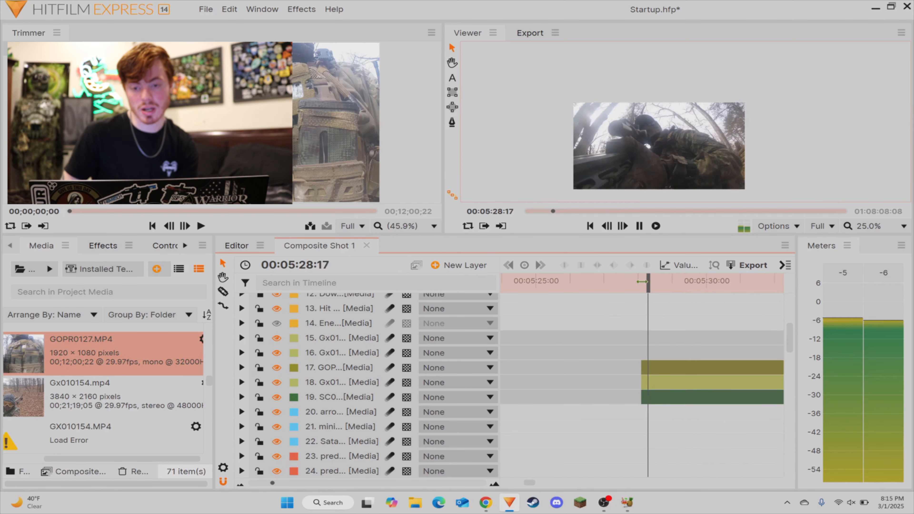
key(space)
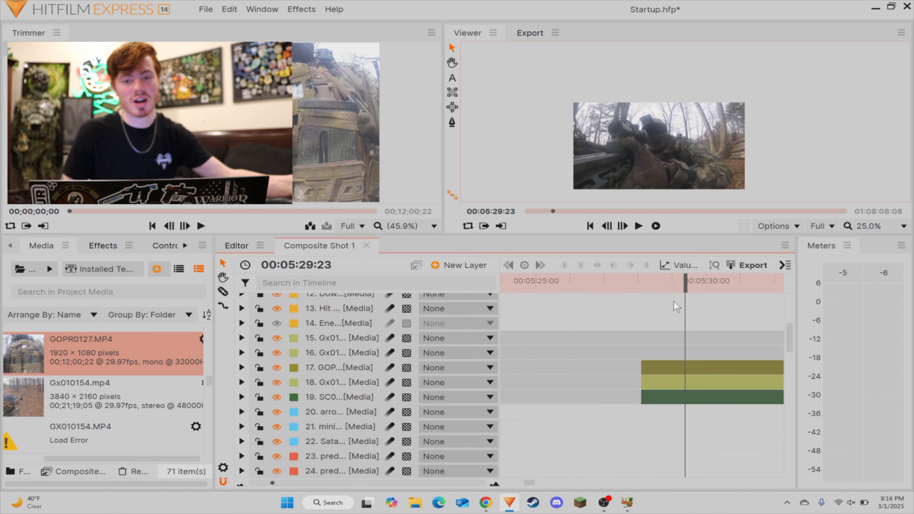
drag(682, 286, 645, 286)
key(space)
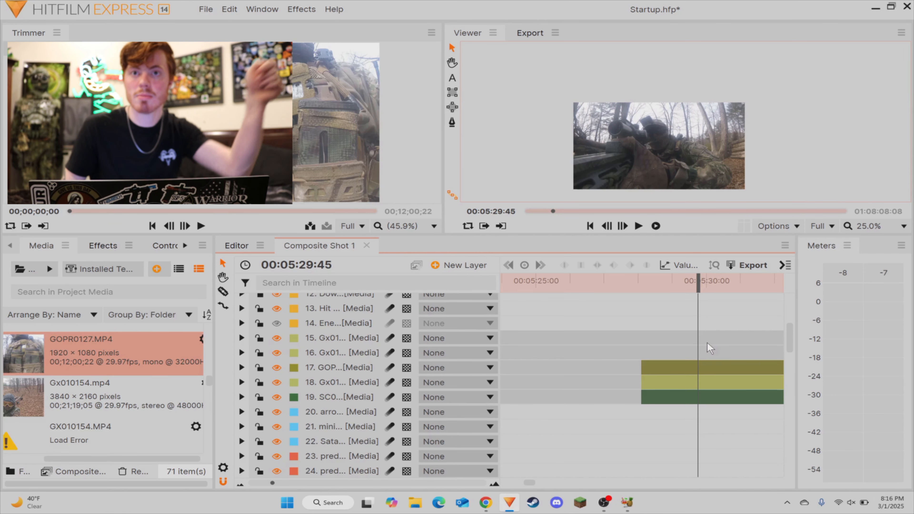
click(698, 397)
click(699, 383)
click(699, 368)
key(v)
drag(671, 384, 668, 430)
key(Delete)
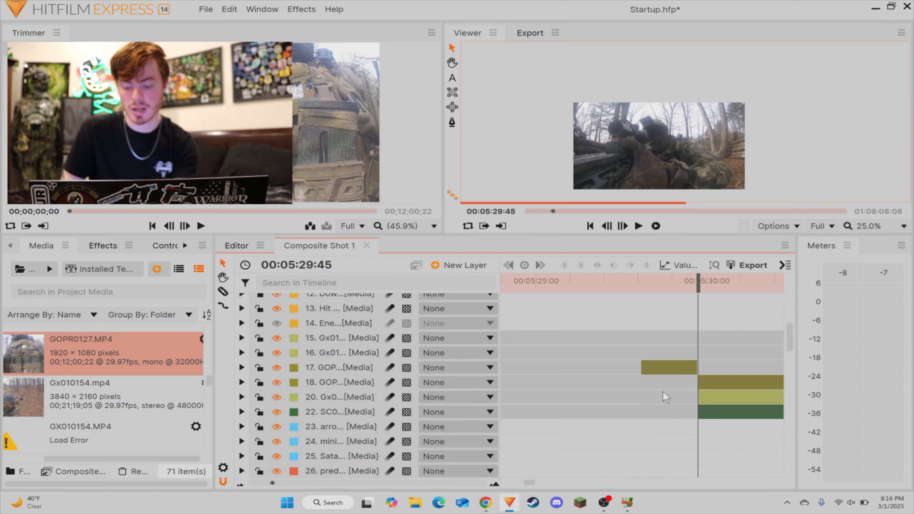
Step: Move the isolated GOPR piece back to directly follow the short Gx01 piece after 00:05:06:21 and play it back
mouse_move(654, 368)
mouse_down()
mouse_move(428, 371)
mouse_move(652, 363)
mouse_move(647, 371)
mouse_up()
click(618, 281)
key(space)
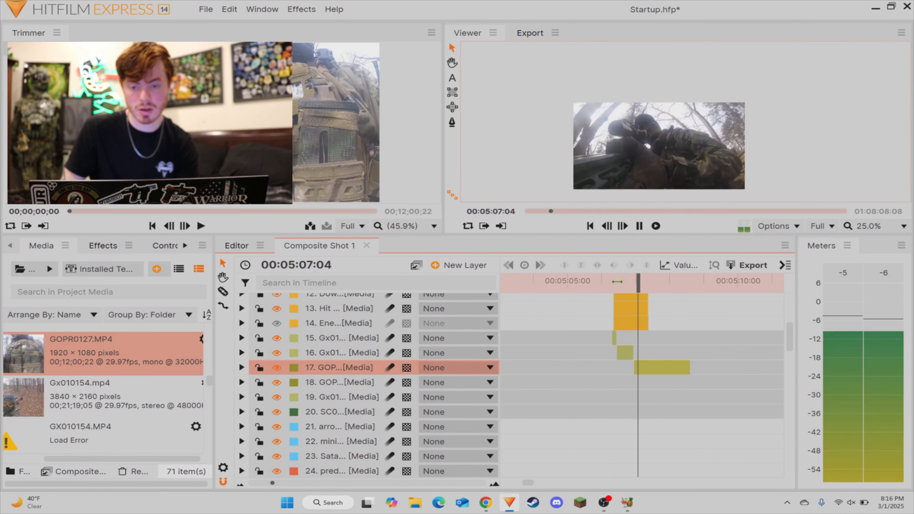
key(space)
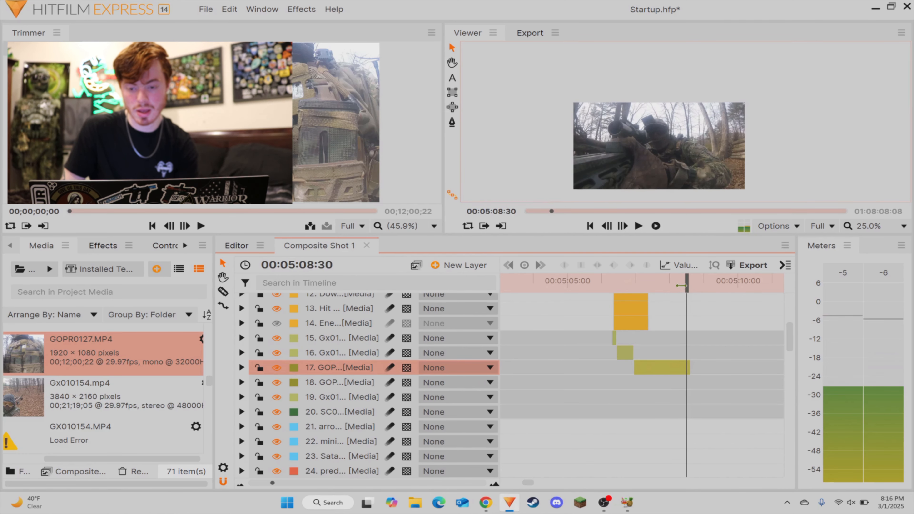
Step: Split the moved GOPR piece at 00:05:08:05 and delete its end section
drag(687, 289, 670, 289)
key(ctrl+shift+d)
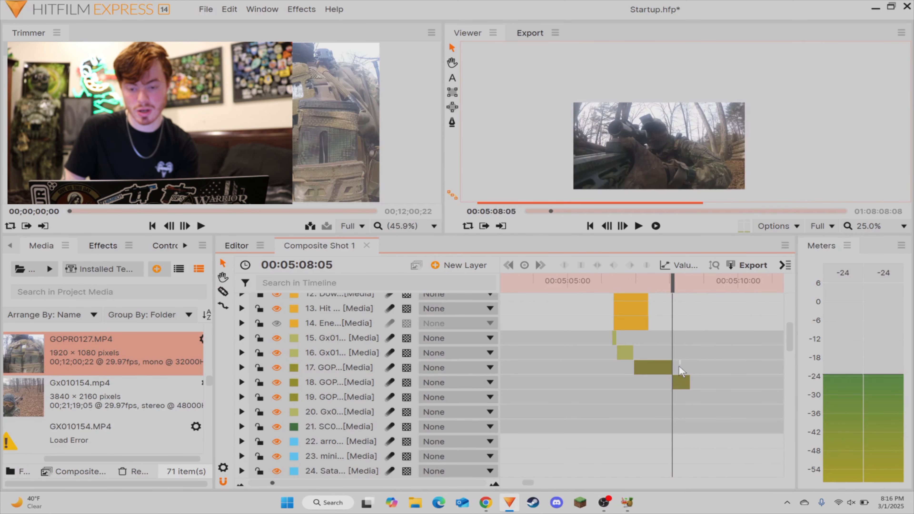
click(681, 382)
key(Delete)
Step: Move the remaining Gx01 layer that starts at 00:05:29:45 above the GOPR layer
scroll(641, 379, right, 5)
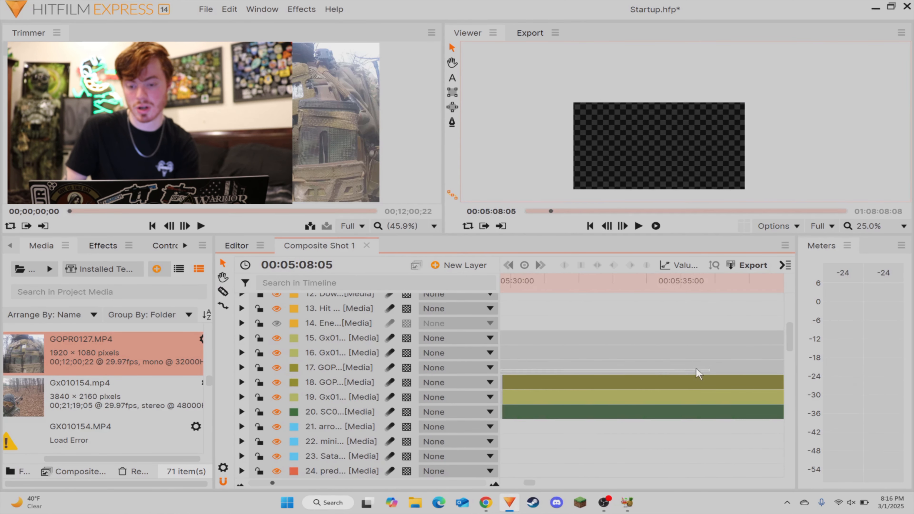
click(560, 398)
drag(560, 397, 558, 377)
click(538, 320)
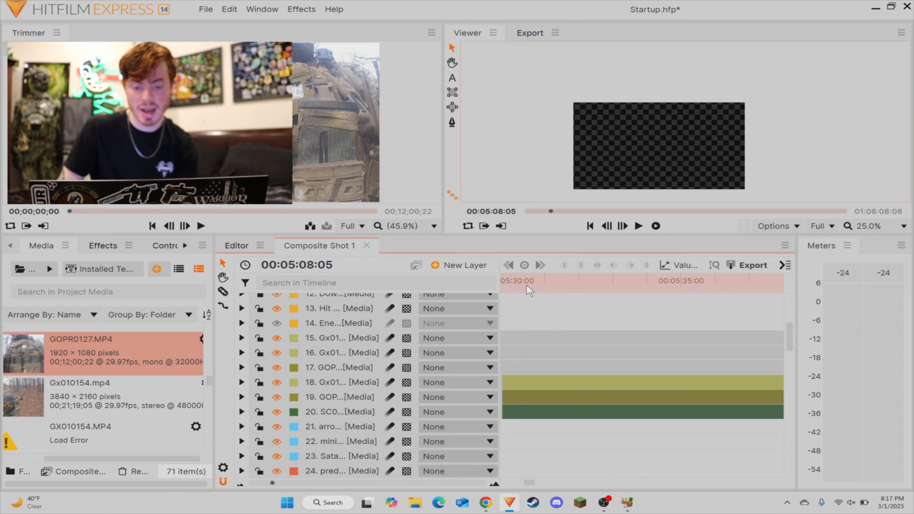
Step: Split the Gx01, GOPR and SC0 layers at 00:05:30:15 and delete the short parts before the cut
click(529, 283)
drag(528, 284, 584, 293)
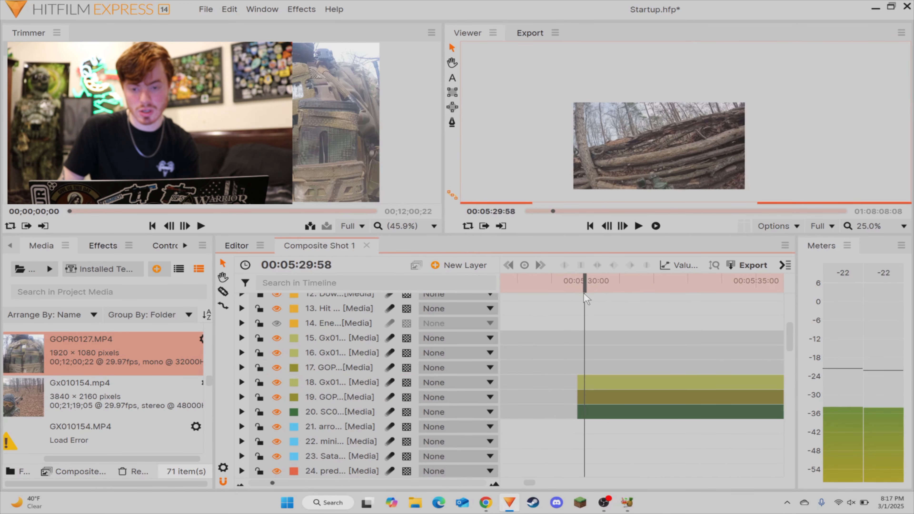
key(space)
key(space)
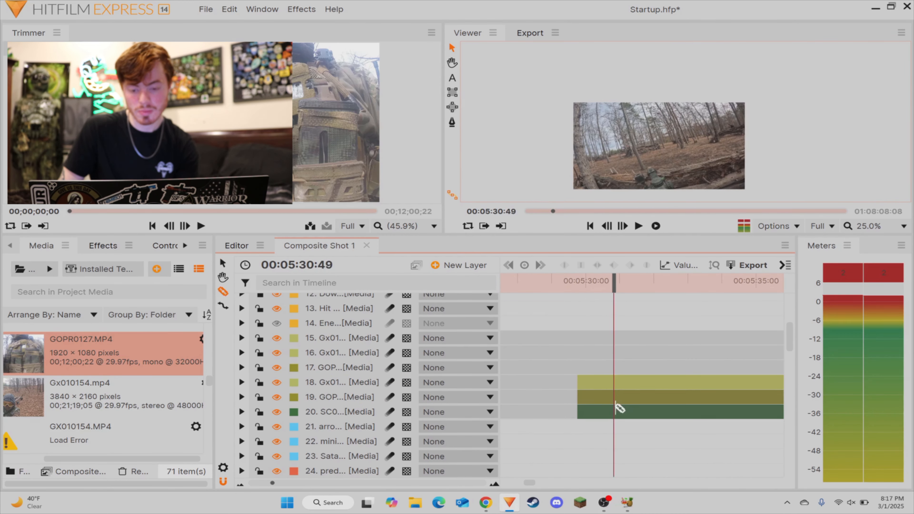
drag(614, 290, 595, 293)
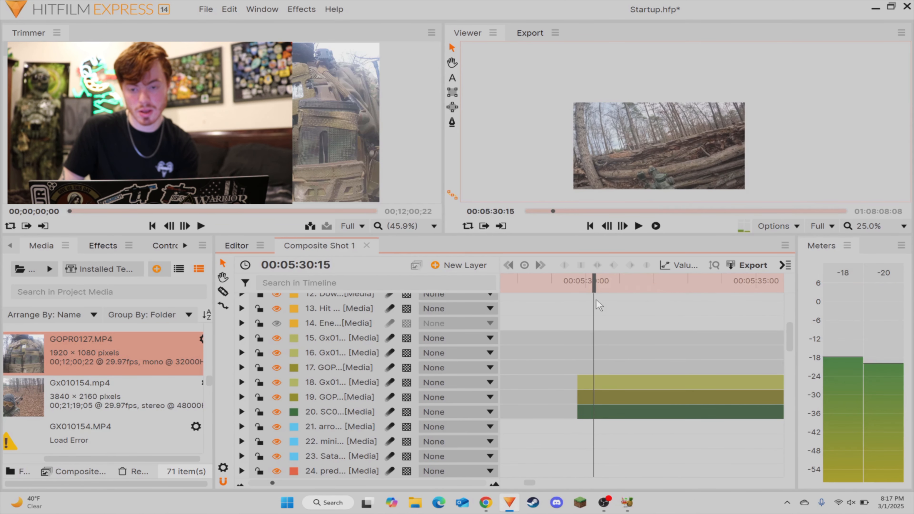
click(598, 413)
click(598, 397)
click(598, 382)
key(v)
drag(589, 365, 580, 440)
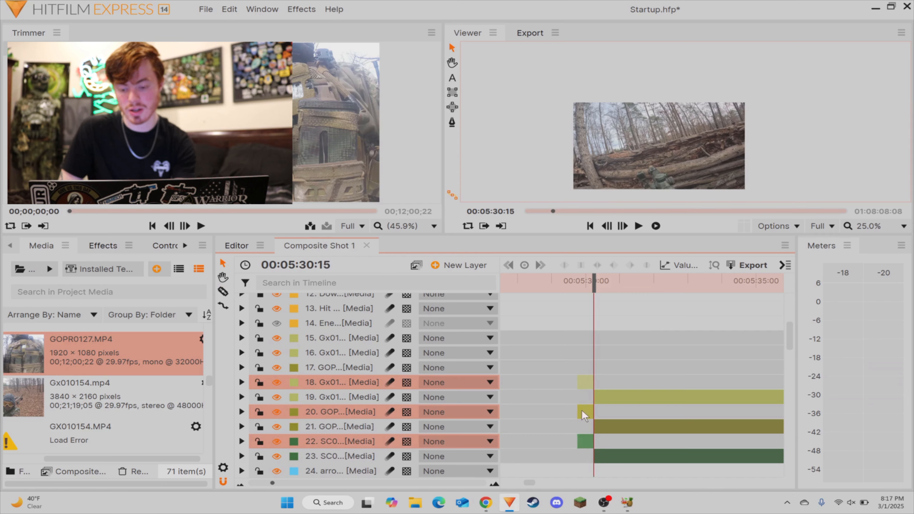
key(Delete)
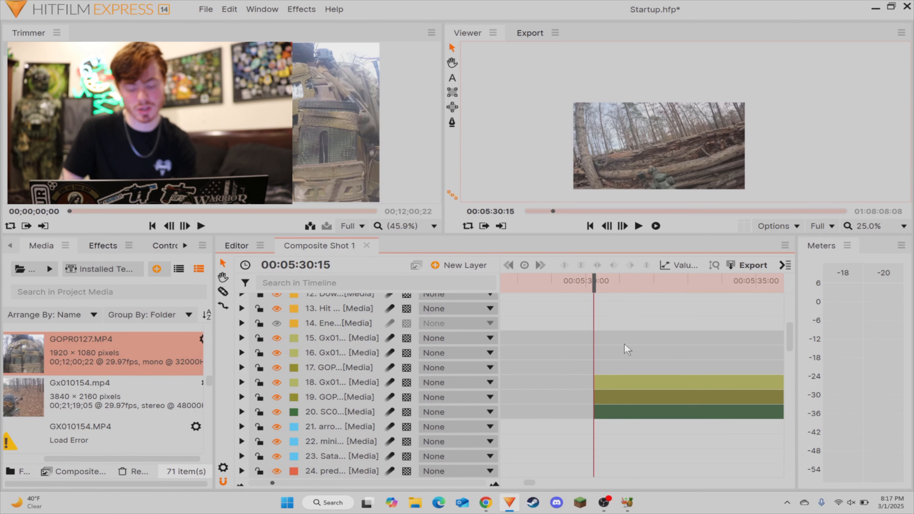
Step: Split the three footage layers at 00:05:30:58 and delete the short GOPR and SC0 pieces before the cut
key(space)
key(space)
key(c)
click(621, 403)
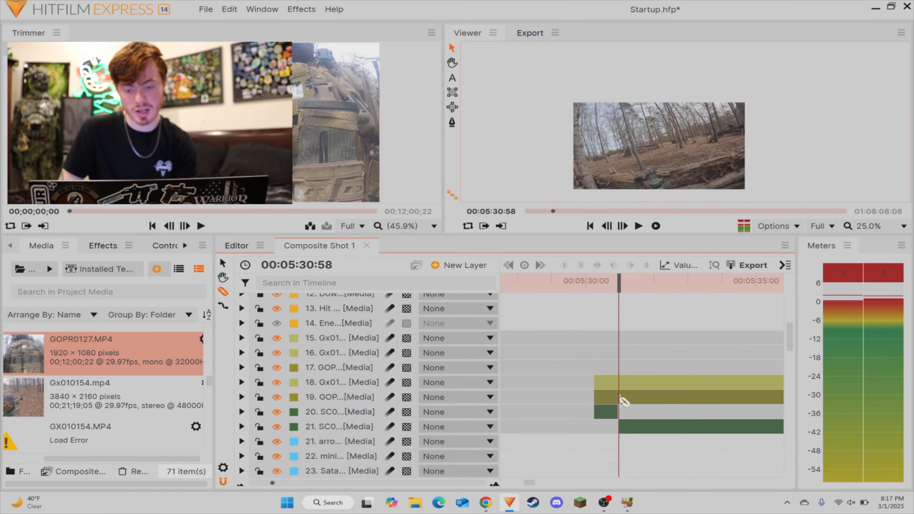
click(620, 398)
click(620, 383)
key(v)
drag(598, 394, 598, 447)
key(Delete)
Step: Move the isolated Gx01 piece earlier in the timeline to follow the trimmed GOPR piece
drag(601, 384, 580, 391)
drag(622, 365, 524, 380)
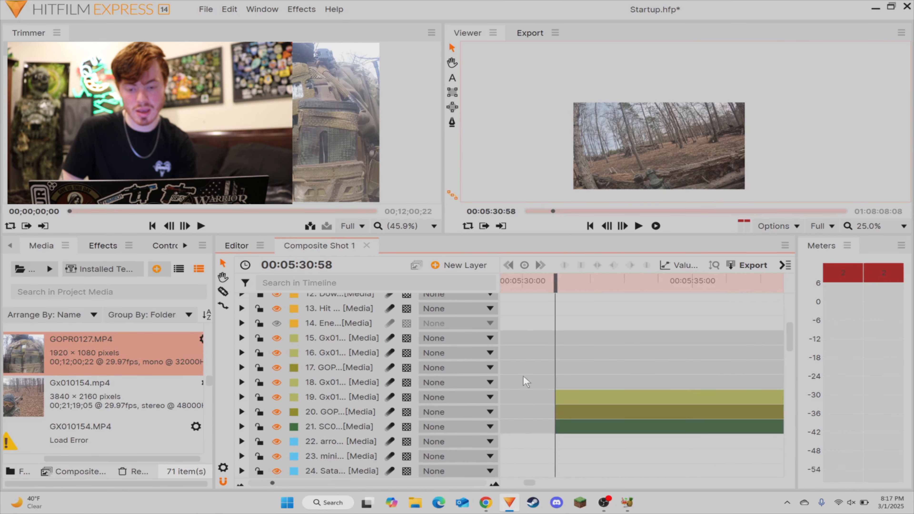
Step: Move the SC0 scope layer that starts at 00:05:30:58 above the remaining Gx01 and GOPR layers
click(603, 426)
click(599, 367)
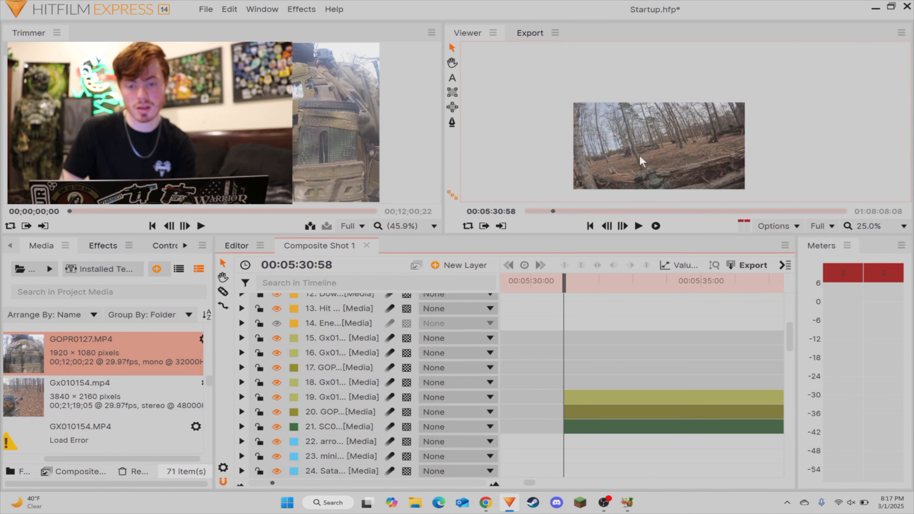
scroll(639, 156, up, 3)
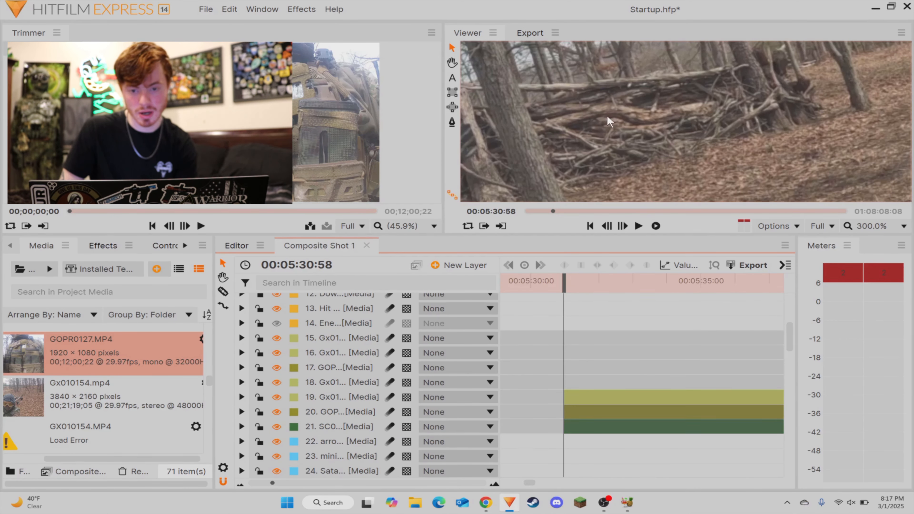
scroll(609, 124, down, 5)
scroll(606, 135, up, 1)
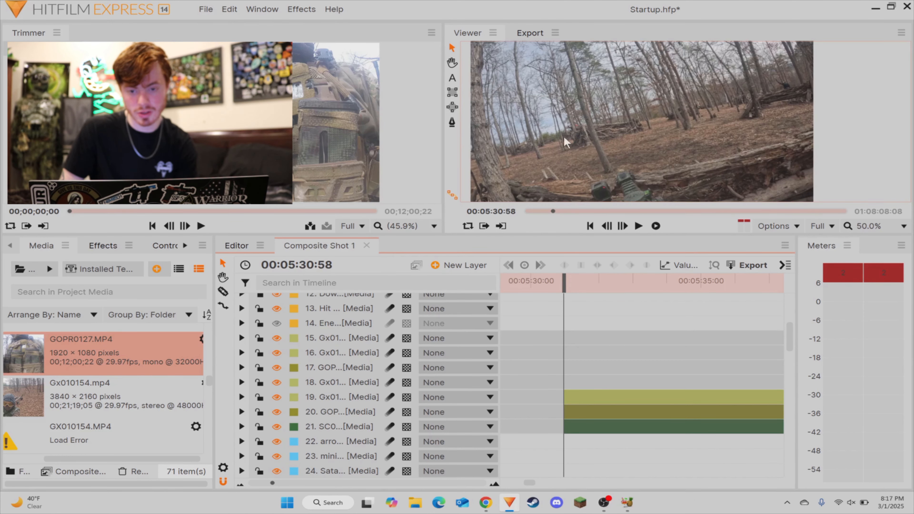
scroll(592, 129, up, 1)
scroll(608, 135, down, 2)
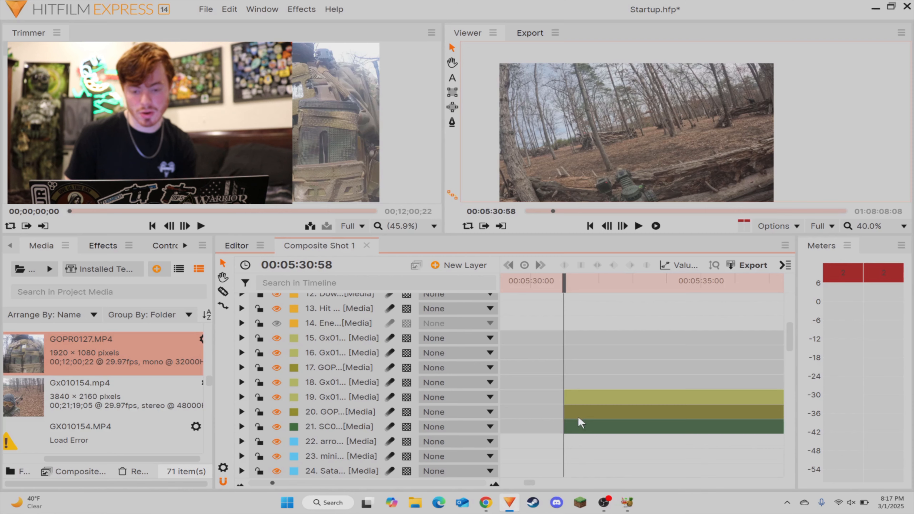
click(571, 428)
drag(340, 416, 428, 388)
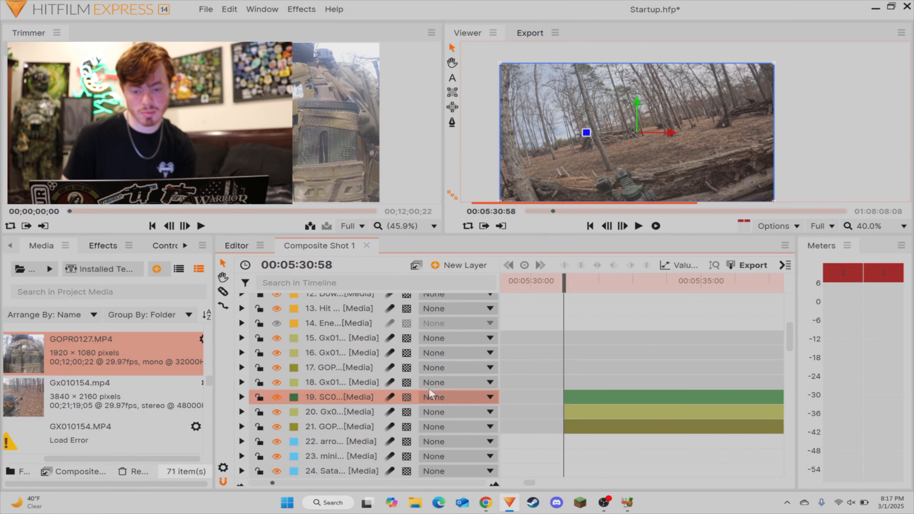
click(631, 357)
Step: Examine the SC0 scope footage from 00:05:30:58 onward, checking the view of the fallen logs and its playback
scroll(611, 164, down, 1)
scroll(611, 165, up, 3)
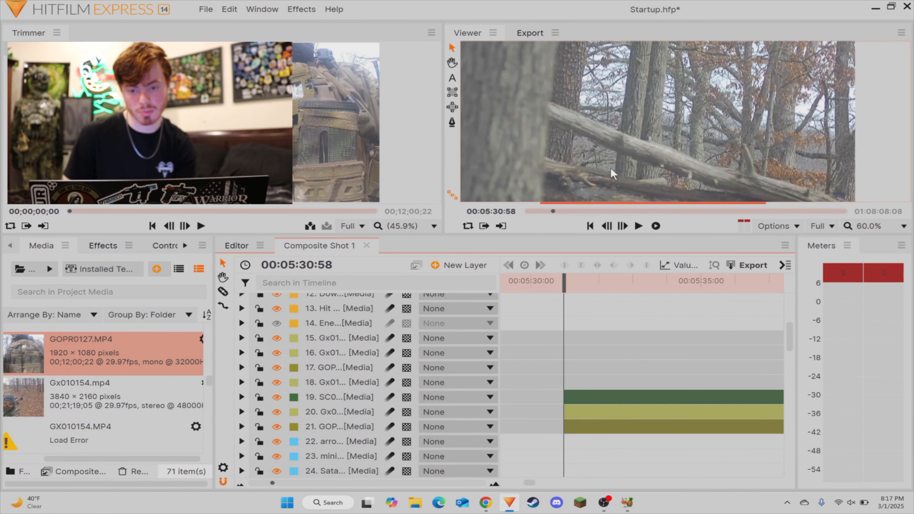
scroll(611, 165, down, 3)
key(space)
scroll(611, 165, down, 1)
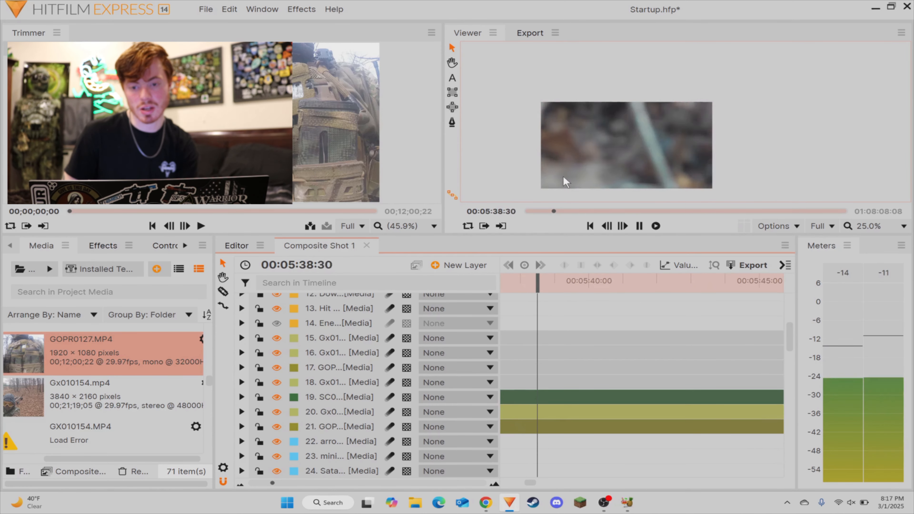
drag(557, 285, 743, 286)
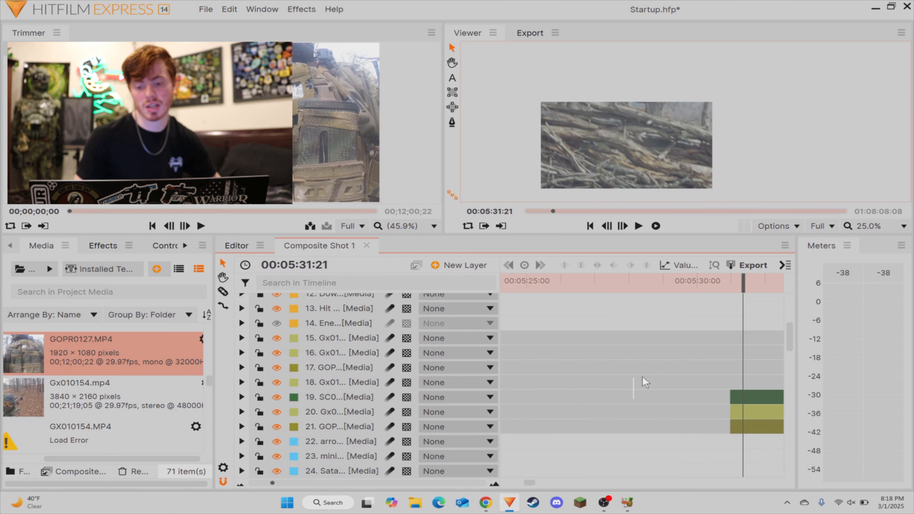
click(739, 395)
click(773, 372)
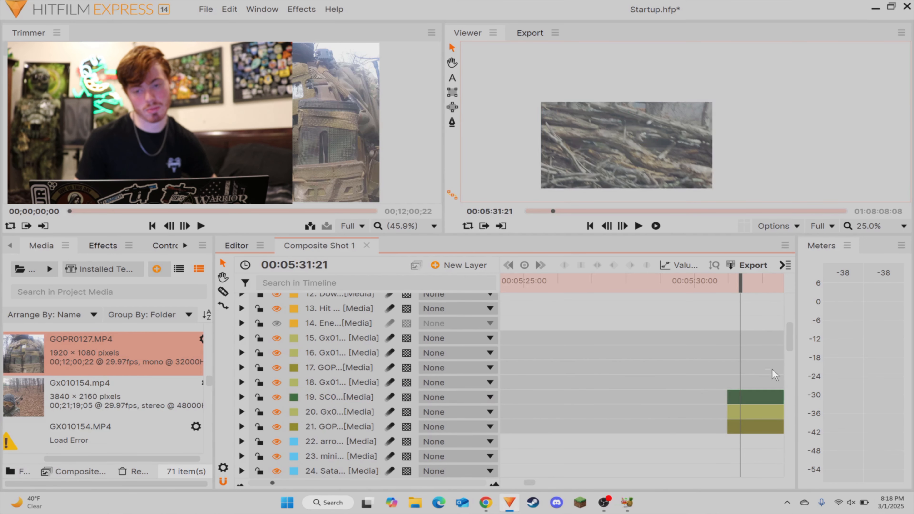
scroll(713, 364, right, 3)
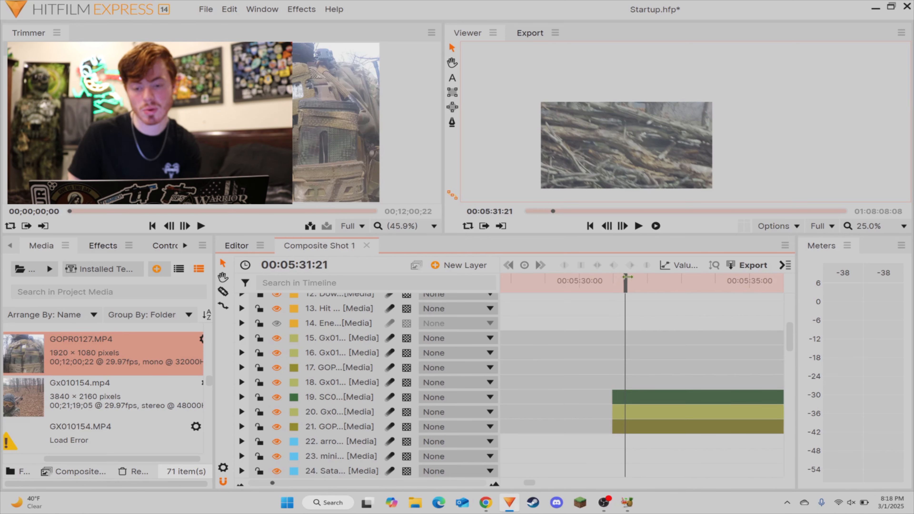
drag(627, 277, 614, 281)
key(space)
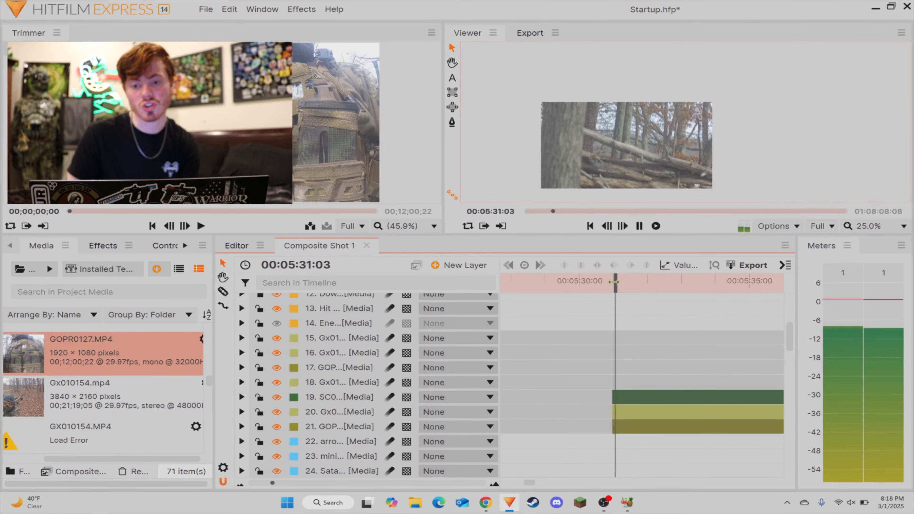
key(space)
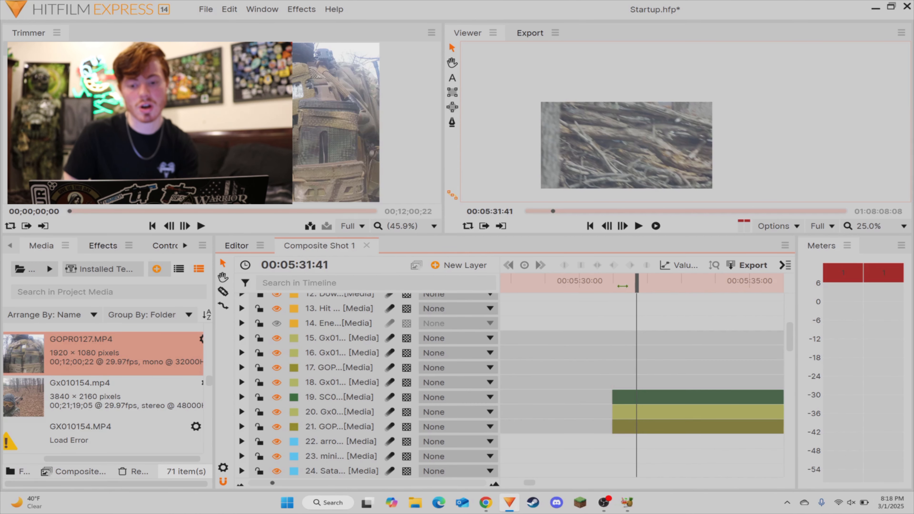
Step: Shift the footage and overlay layers that follow the SC02 scope clip later in the timeline, leaving a gap after it
drag(625, 282, 673, 302)
scroll(766, 341, up, 3)
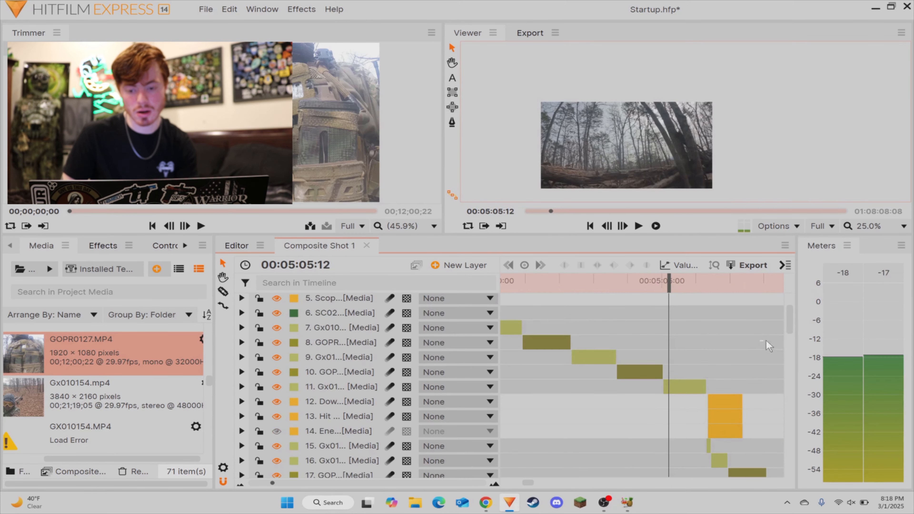
scroll(706, 331, right, 4)
scroll(703, 333, down, 3)
scroll(717, 335, up, 4)
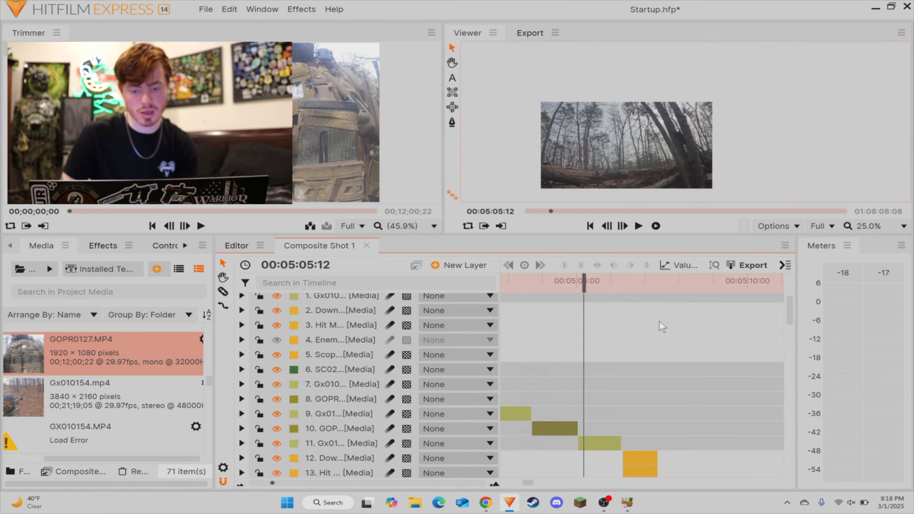
scroll(720, 335, left, 5)
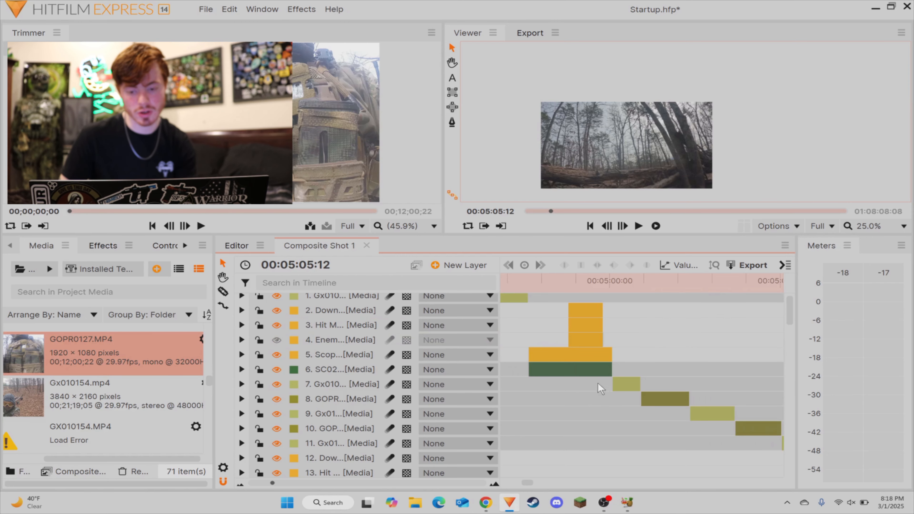
drag(598, 385, 672, 405)
scroll(583, 386, up, 3)
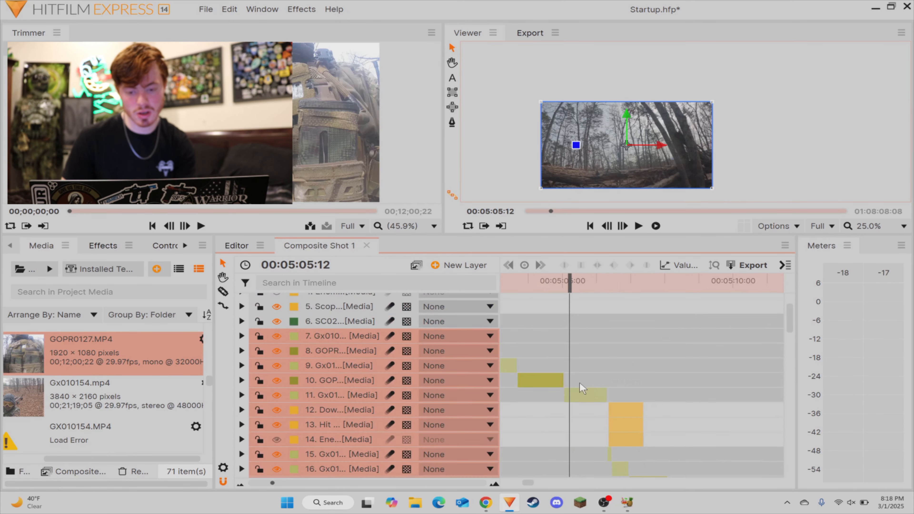
scroll(527, 481, left, 5)
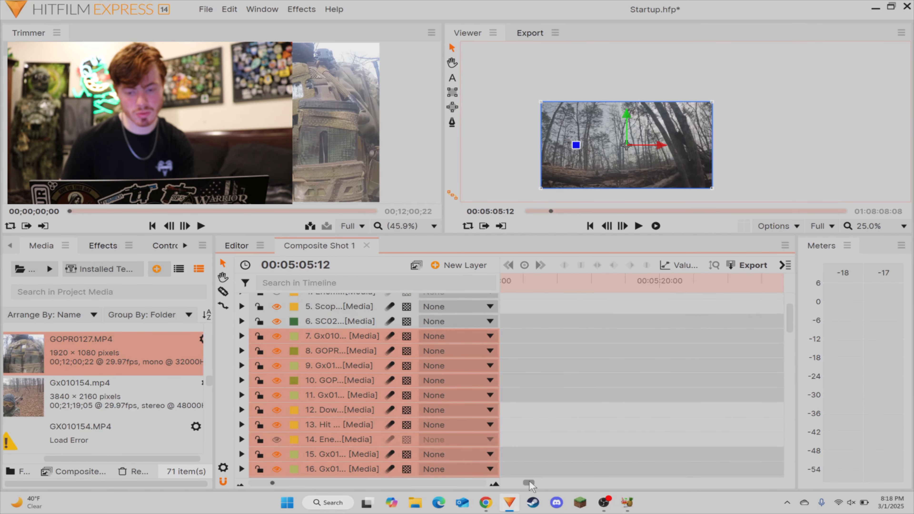
drag(733, 334, 660, 332)
click(599, 334)
Step: Split the SC02 scope clip at 00:04:58:27 and set the speed of the piece after the cut to 50%
drag(506, 280, 568, 292)
key(space)
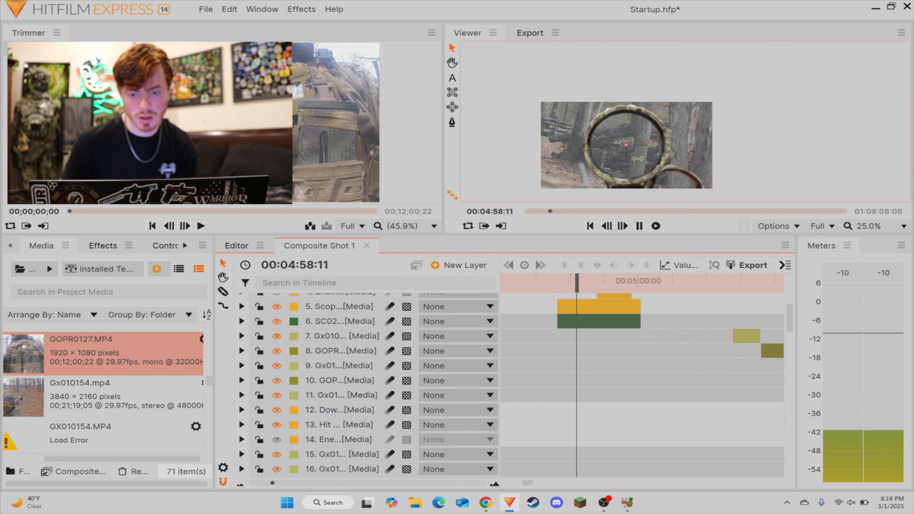
scroll(622, 161, up, 4)
key(space)
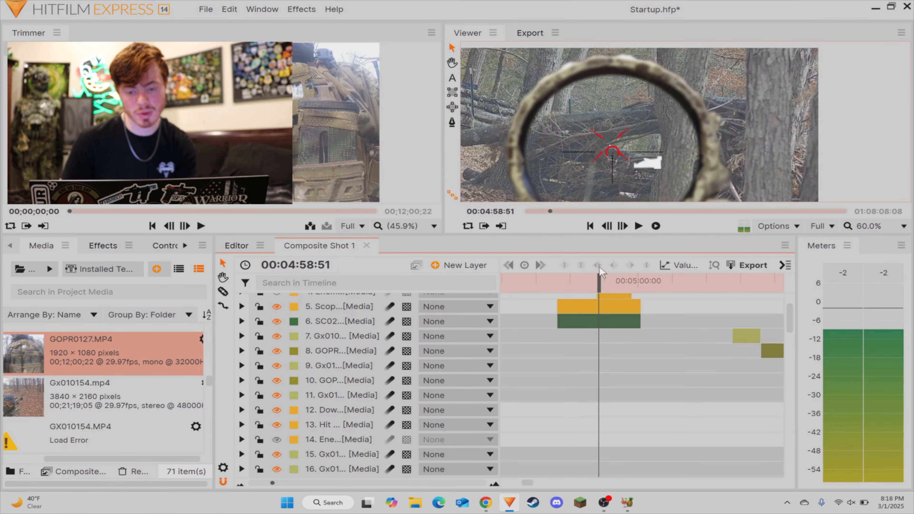
drag(598, 283, 589, 277)
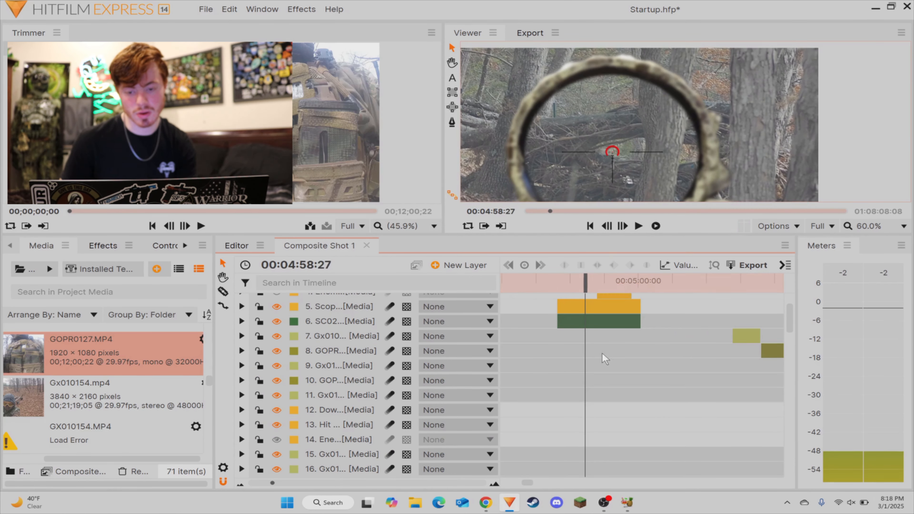
click(590, 322)
click(597, 334)
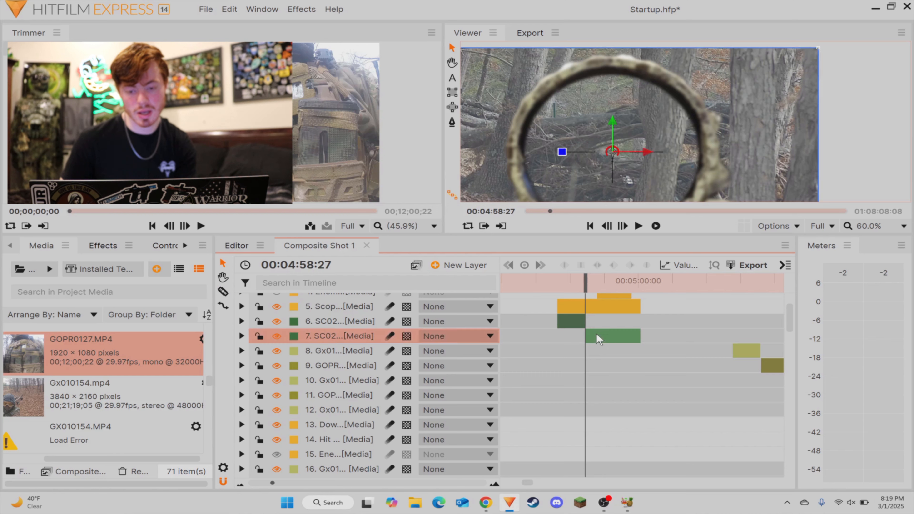
right_click(596, 334)
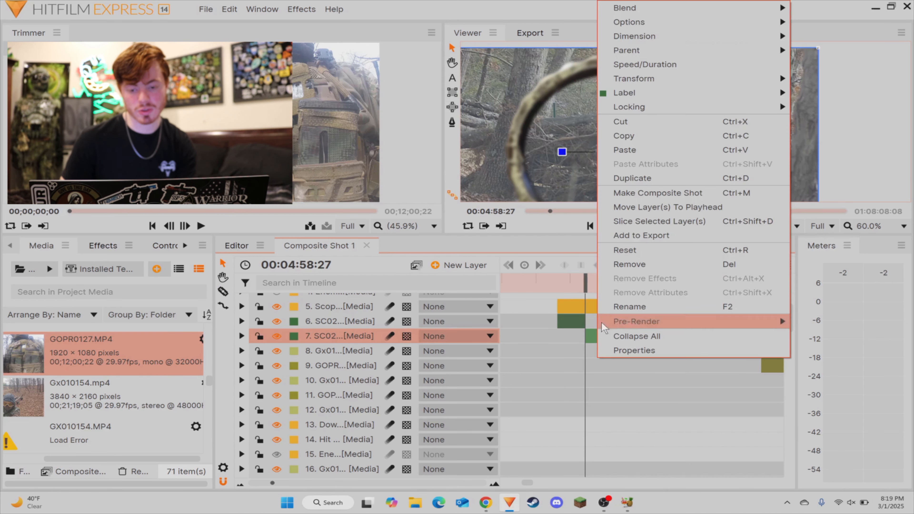
click(640, 66)
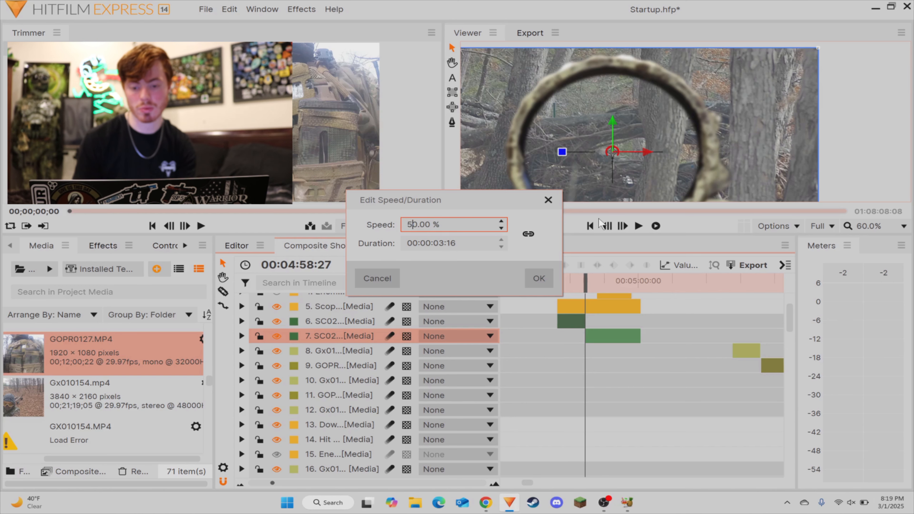
key(Return)
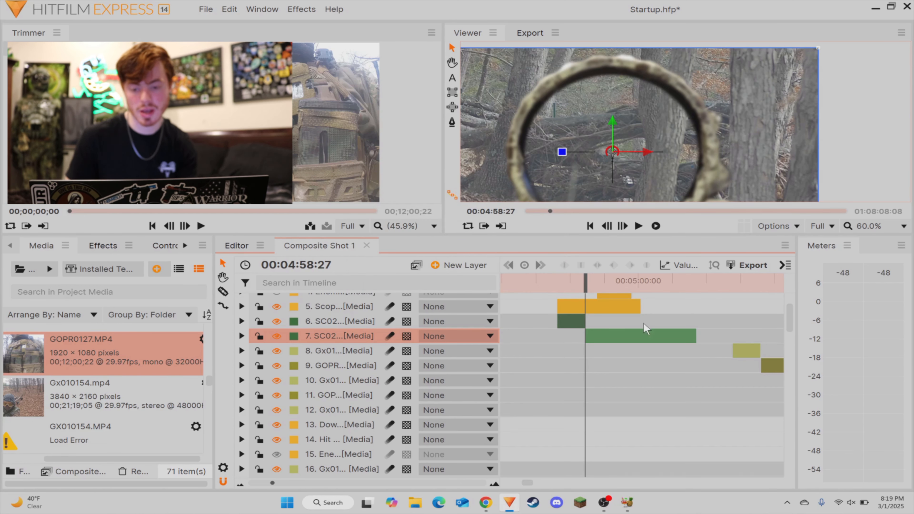
Step: Split the slowed SC02 piece at 00:04:59:19 and set the speed of the piece after the cut to 100%
click(683, 316)
key(space)
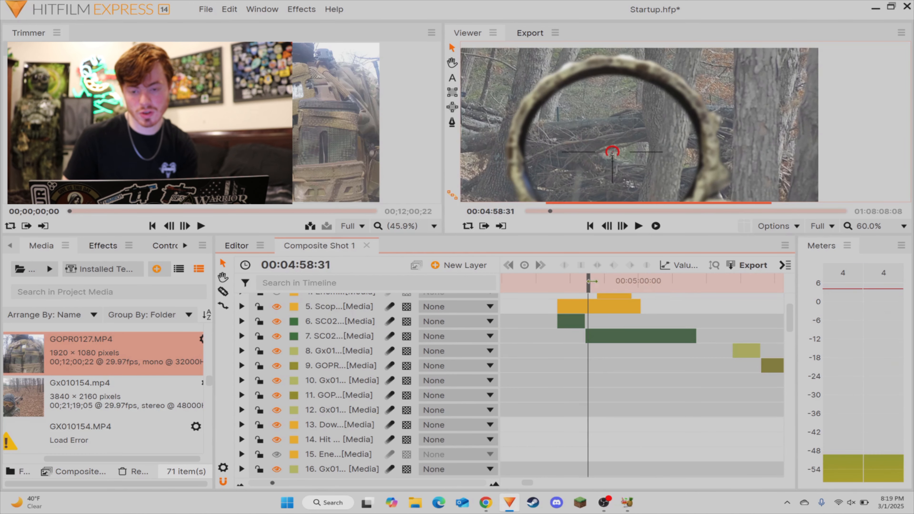
key(space)
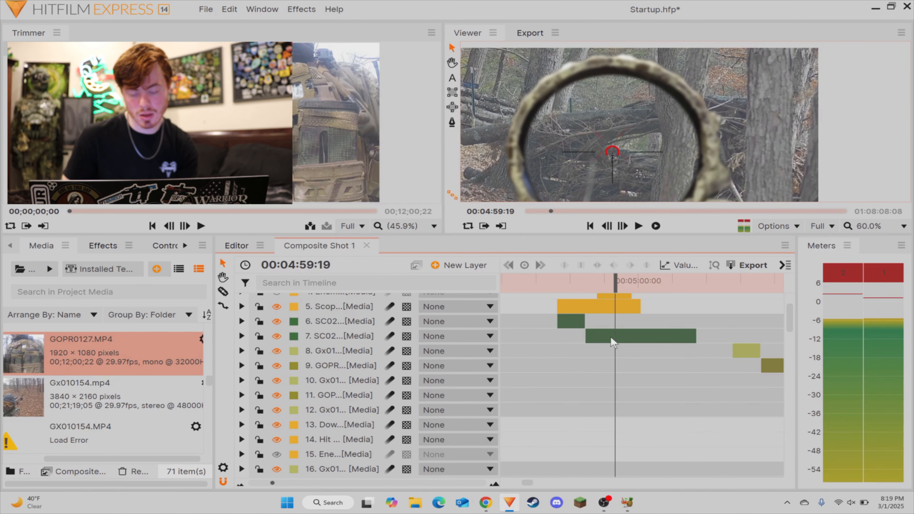
key(c)
click(617, 336)
key(v)
right_click(635, 347)
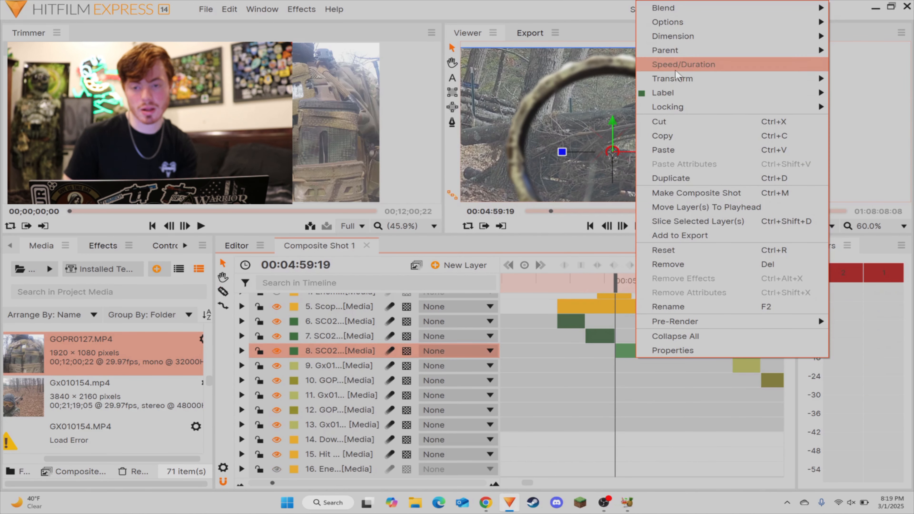
click(666, 61)
text(10.00)
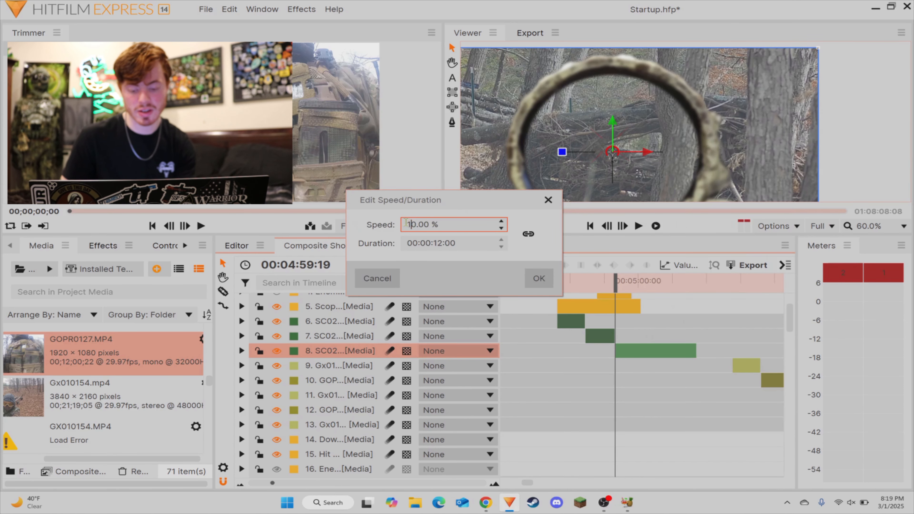
text(0)
key(Return)
Step: Extend the scope reticle overlay to the end of the last SC02 piece
click(666, 339)
drag(640, 307, 656, 310)
scroll(670, 329, down, 1)
click(685, 325)
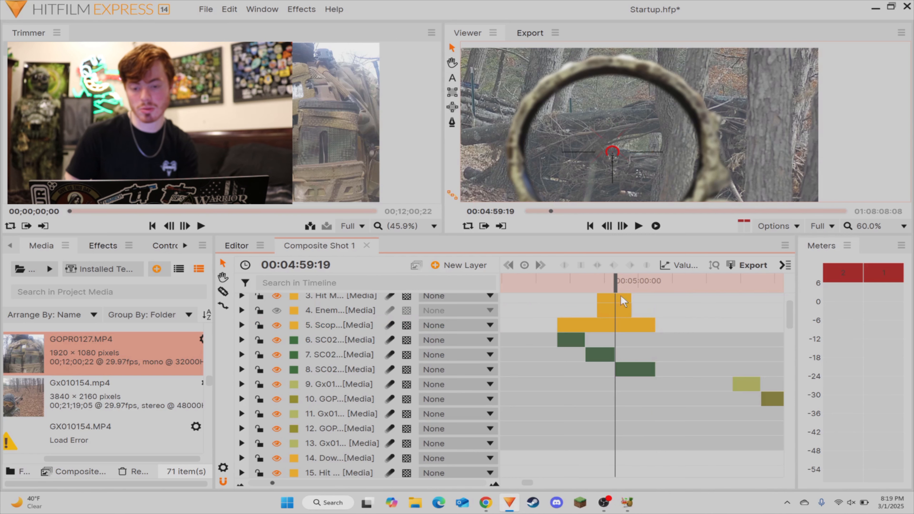
Step: Play the SC02 scope section from about 00:04:58 onward to check the slow-motion shot and its overlays
click(573, 285)
key(space)
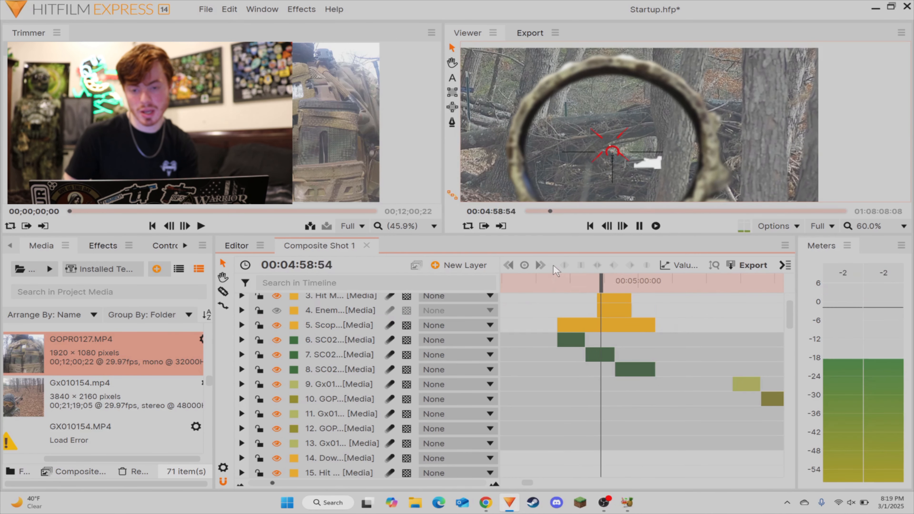
key(space)
scroll(636, 133, down, 2)
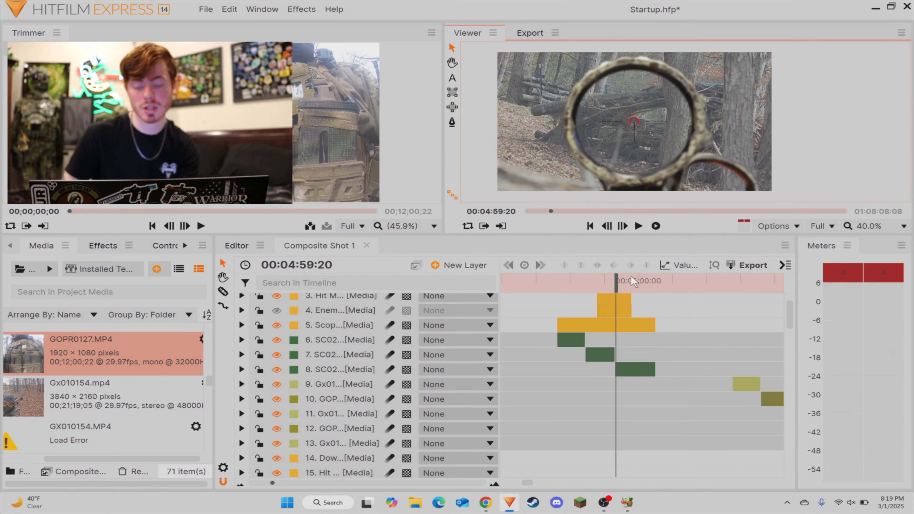
click(587, 285)
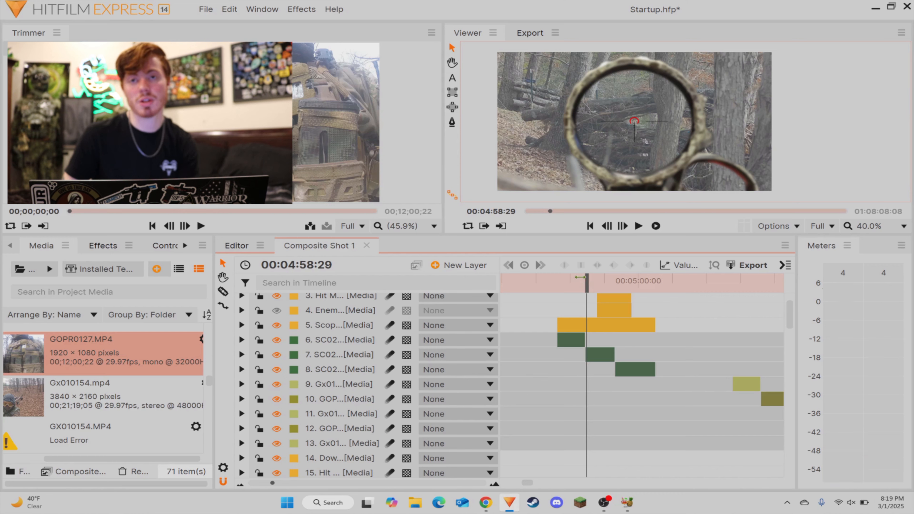
key(space)
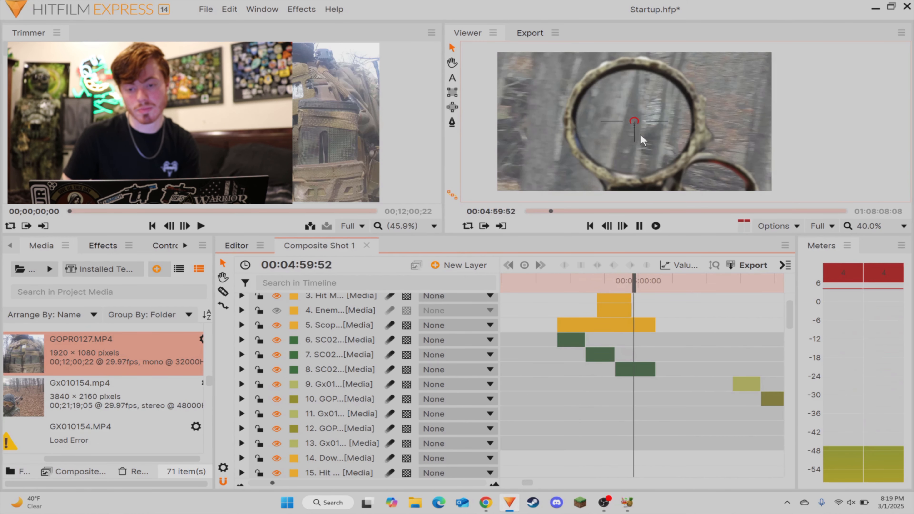
click(573, 280)
key(space)
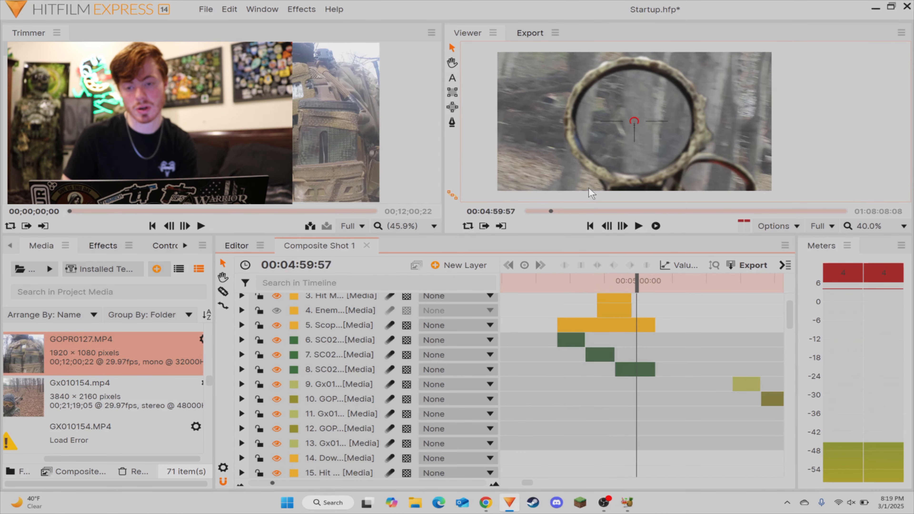
key(space)
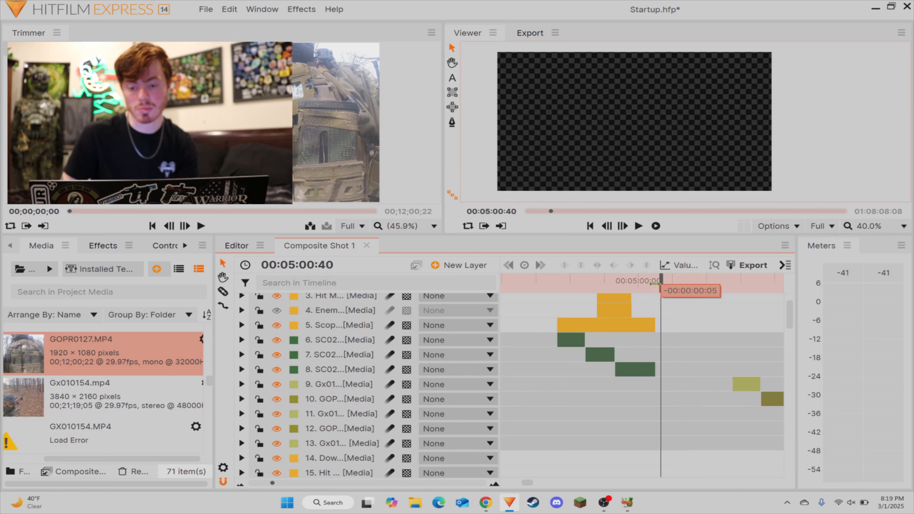
Step: Move the layers after the SC02 pieces earlier to close the gap, and place the isolated Gx01 piece directly after the last GOPR piece
drag(661, 284, 643, 290)
scroll(657, 365, down, 3)
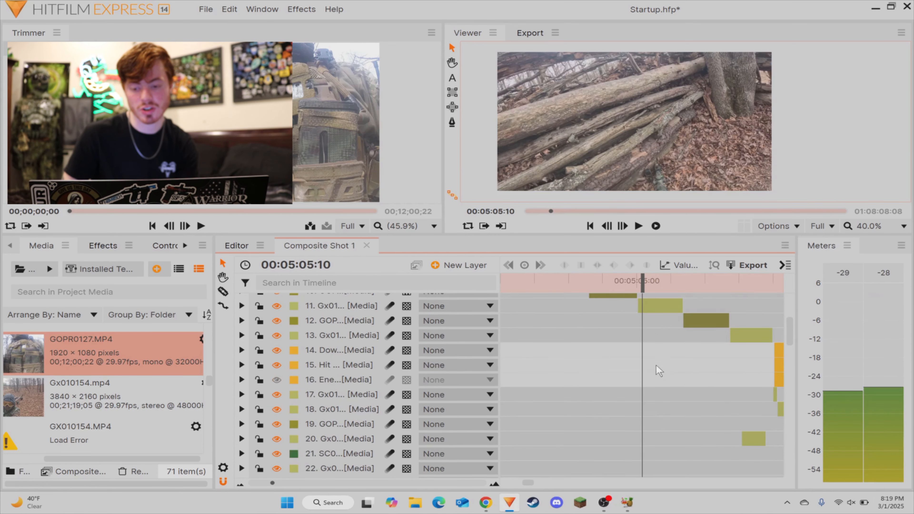
scroll(750, 402, right, 3)
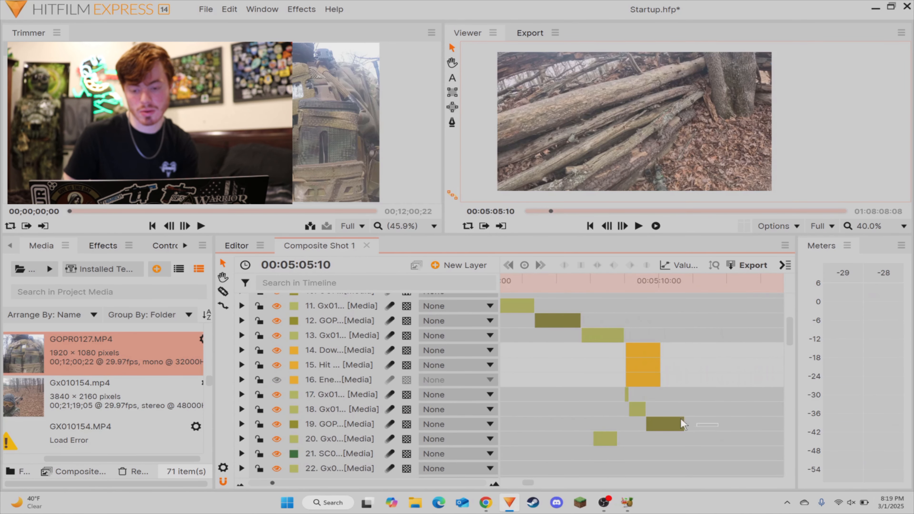
drag(683, 424, 560, 338)
drag(636, 348, 567, 347)
click(675, 338)
scroll(676, 339, right, 3)
scroll(674, 365, down, 3)
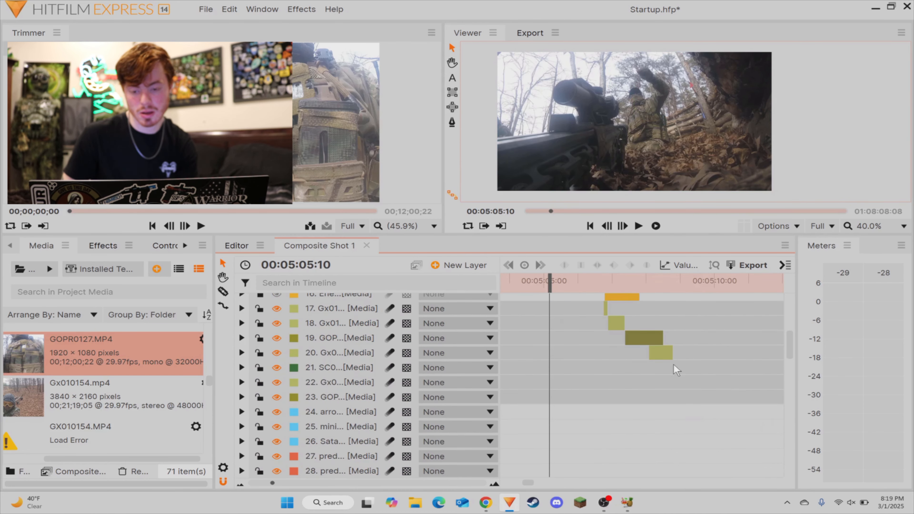
drag(662, 353, 677, 353)
Step: Review the cut from the GOPR piece to the isolated Gx01 piece and slightly extend the end of the Gx01 piece
click(650, 280)
key(space)
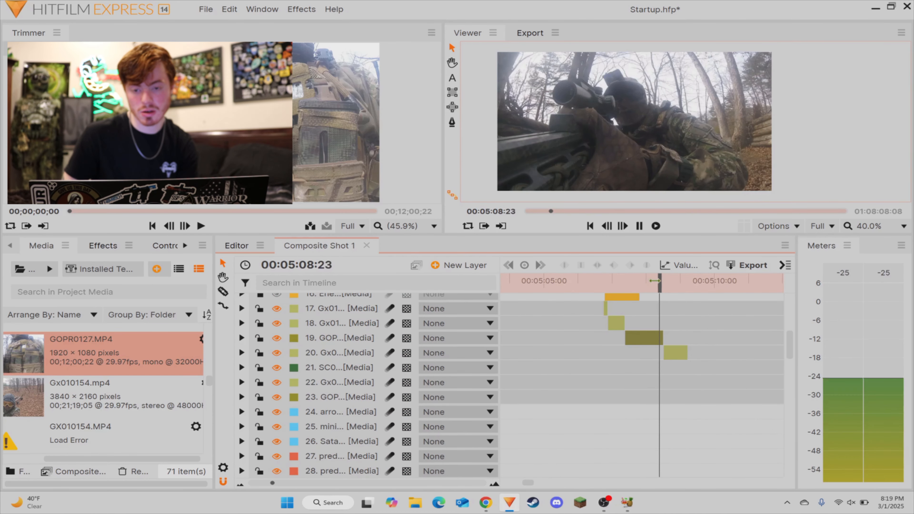
drag(643, 287, 616, 285)
key(space)
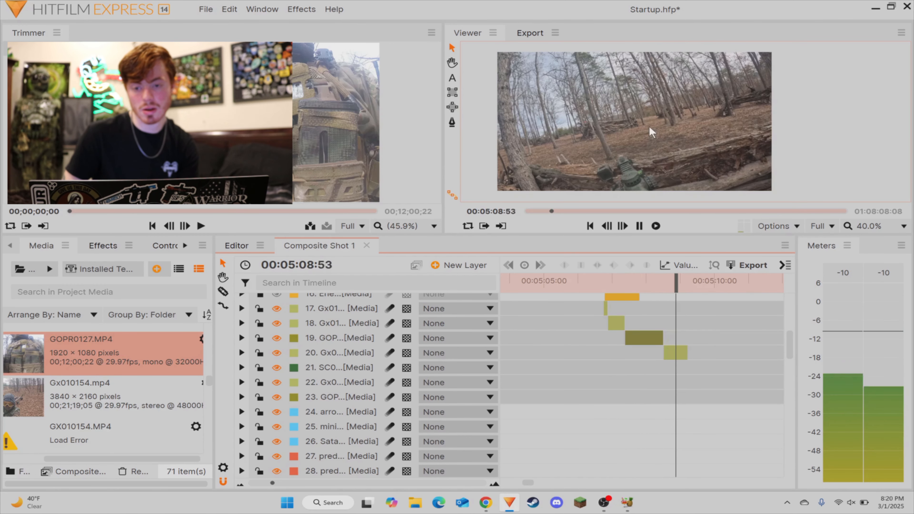
key(space)
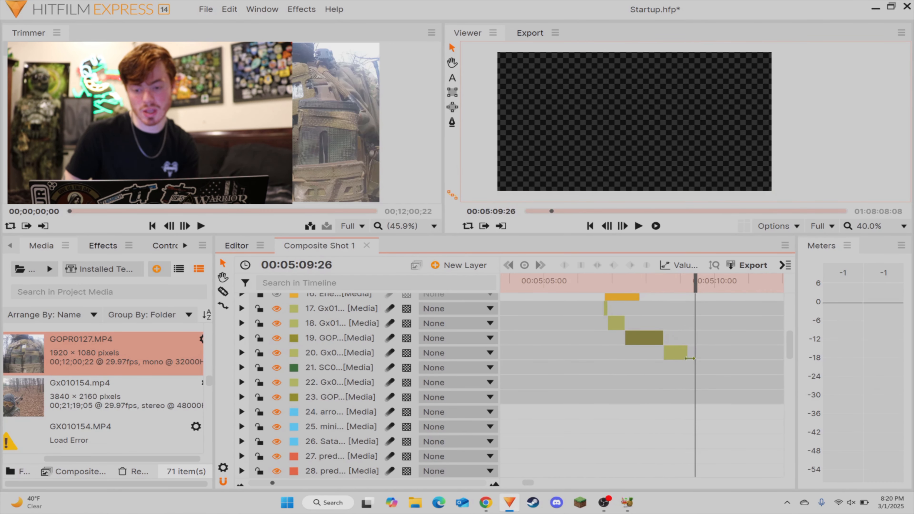
drag(690, 358, 697, 357)
drag(695, 283, 661, 281)
key(space)
key(space)
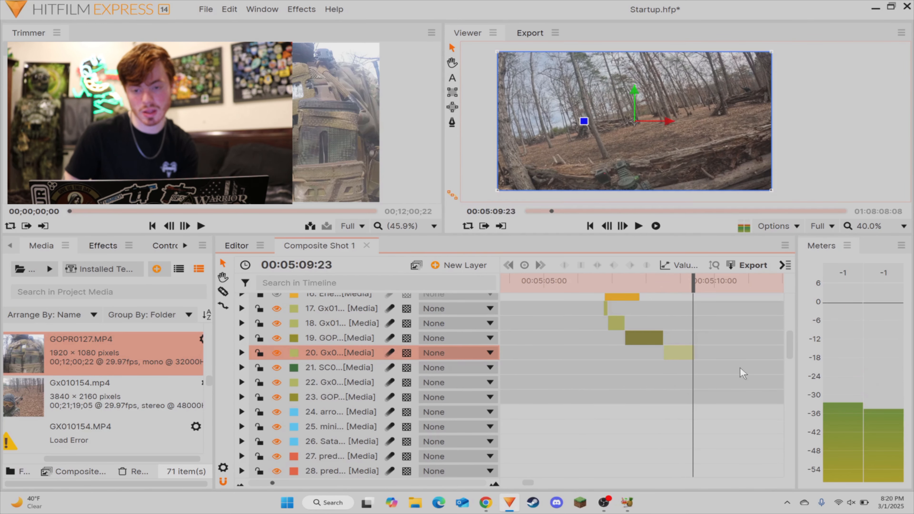
Step: Split the extended Gx01 piece at 00:05:09:14 and delete the short remainder after the cut
drag(733, 366, 685, 350)
mouse_move(641, 283)
mouse_down()
mouse_move(652, 288)
mouse_move(638, 288)
mouse_up()
click(642, 352)
key(v)
click(645, 366)
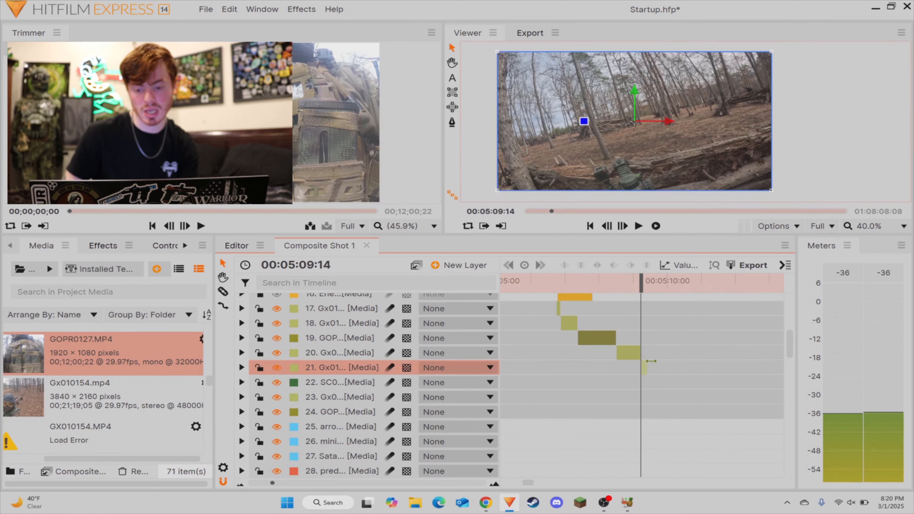
key(Delete)
Step: Split the SC0, Gx01 and GOPR layers at 00:05:31:44, delete the short pieces before the cut and play on from there
drag(846, 383, 579, 341)
drag(519, 281, 586, 291)
key(Left)
key(Left)
key(Left)
key(Left)
key(Left)
key(Left)
key(Left)
key(Left)
key(Left)
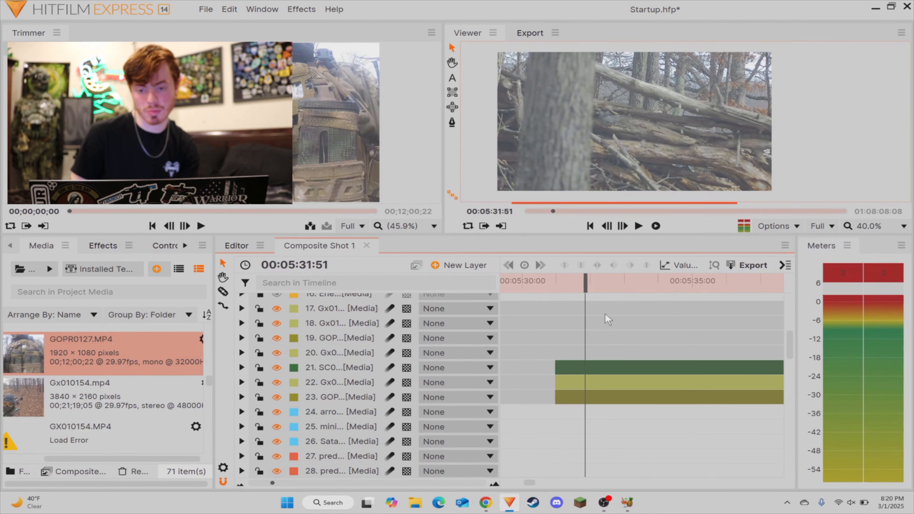
key(c)
click(587, 394)
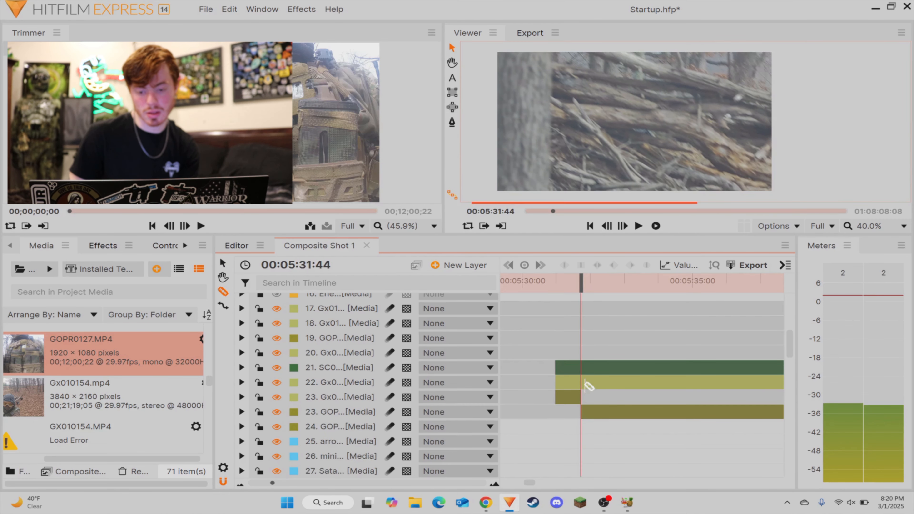
click(586, 383)
click(585, 369)
key(v)
drag(575, 355, 559, 422)
key(Delete)
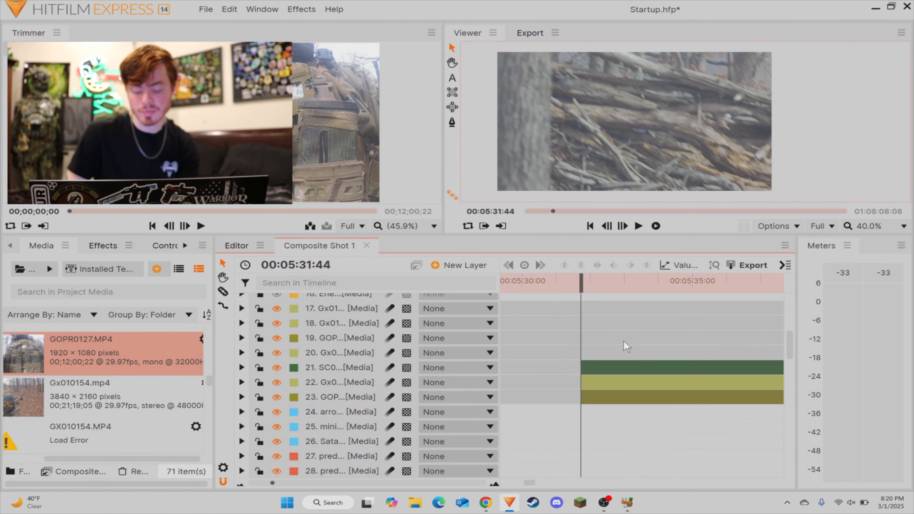
key(space)
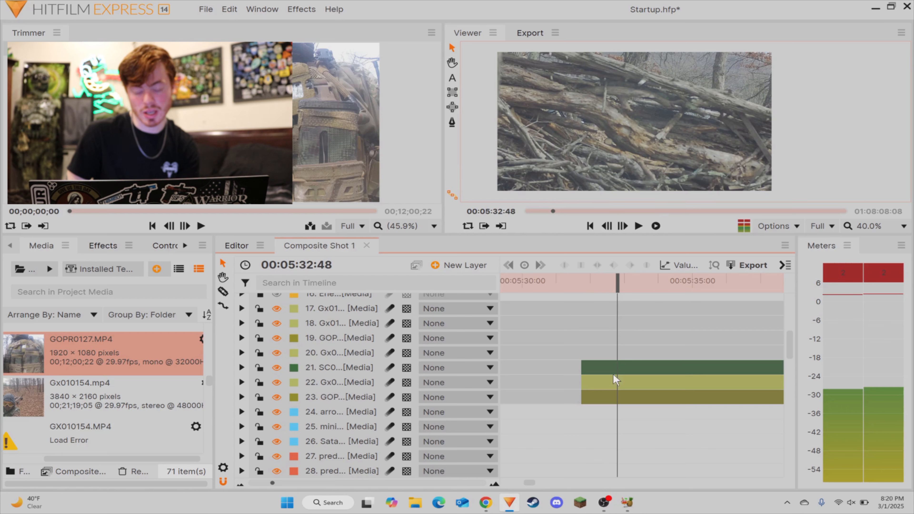
Step: Split the SC0, Gx01 and GOPR layers at 00:05:32:48 and delete the Gx01 and GOPR pieces before the cut
key(c)
click(619, 395)
click(620, 382)
click(618, 369)
key(v)
drag(597, 383, 597, 424)
key(Delete)
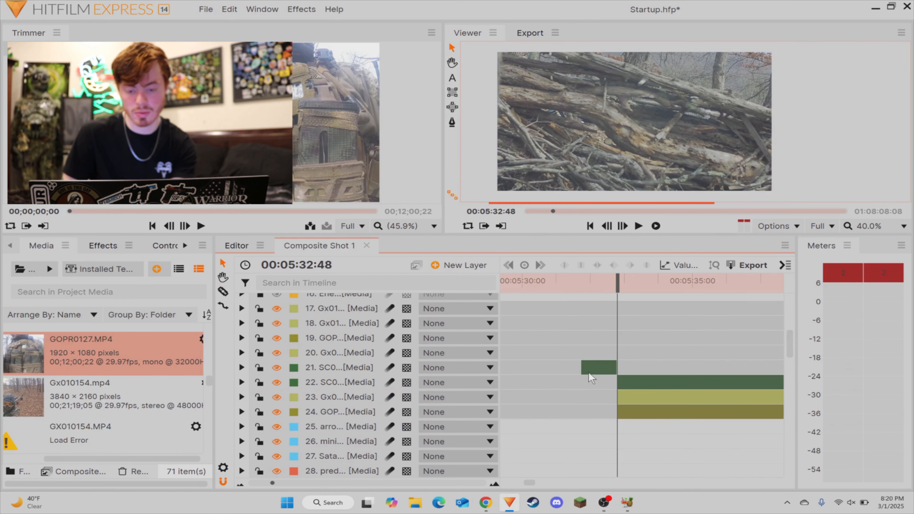
Step: Place the isolated SC0 piece directly after the last Gx01 piece and set its speed to 50%
mouse_move(588, 372)
mouse_down()
mouse_move(389, 370)
mouse_move(828, 376)
mouse_move(579, 375)
mouse_up()
right_click(583, 381)
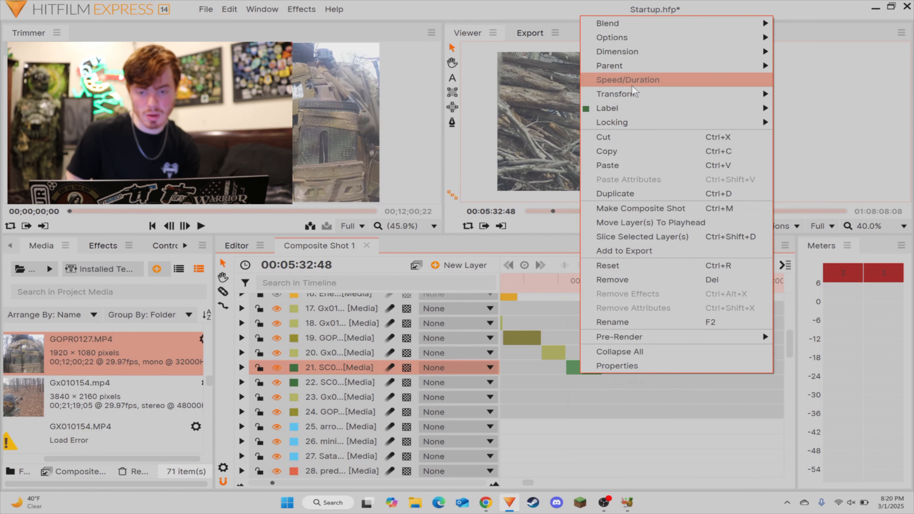
click(645, 78)
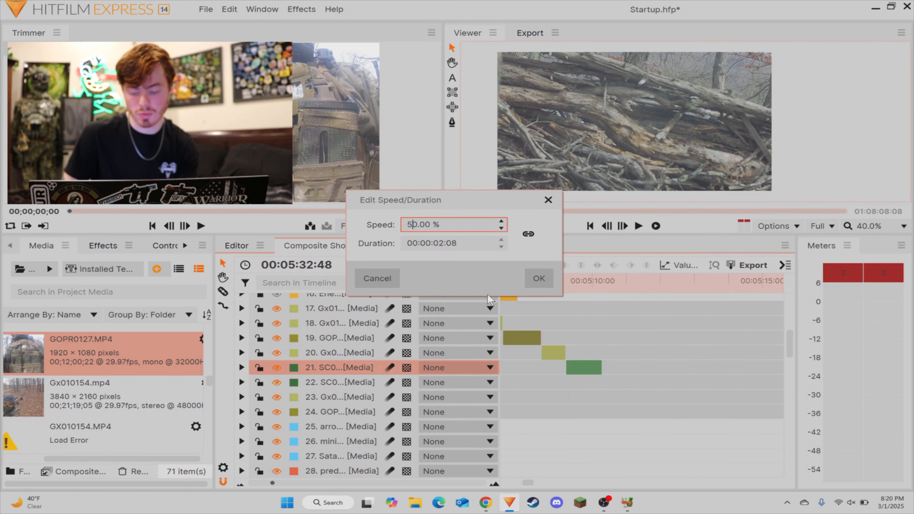
key(Return)
Step: Play and scrub through the cut from the Gx01 piece into the slowed SC0 piece
click(644, 356)
click(558, 286)
key(space)
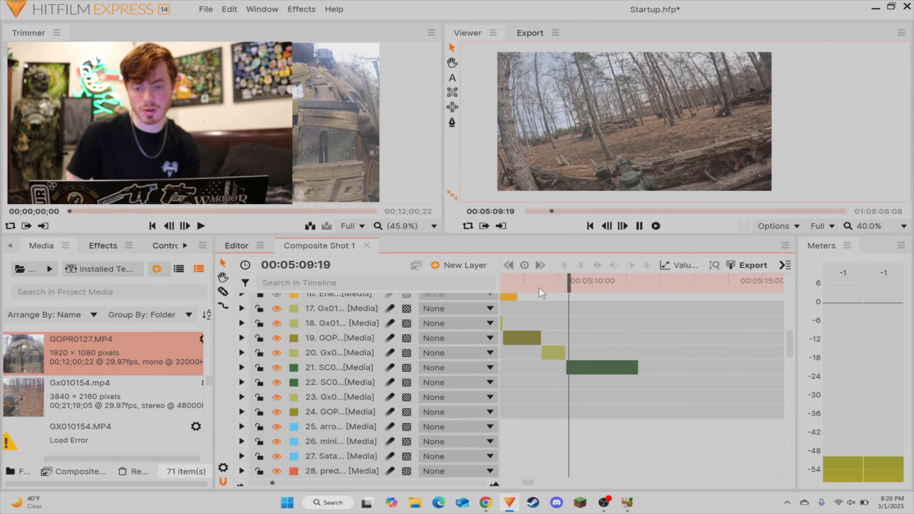
key(space)
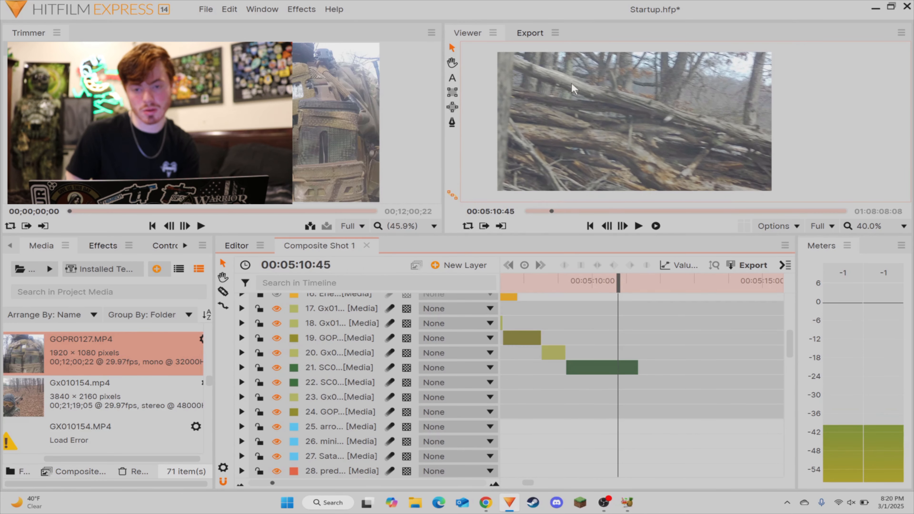
click(564, 287)
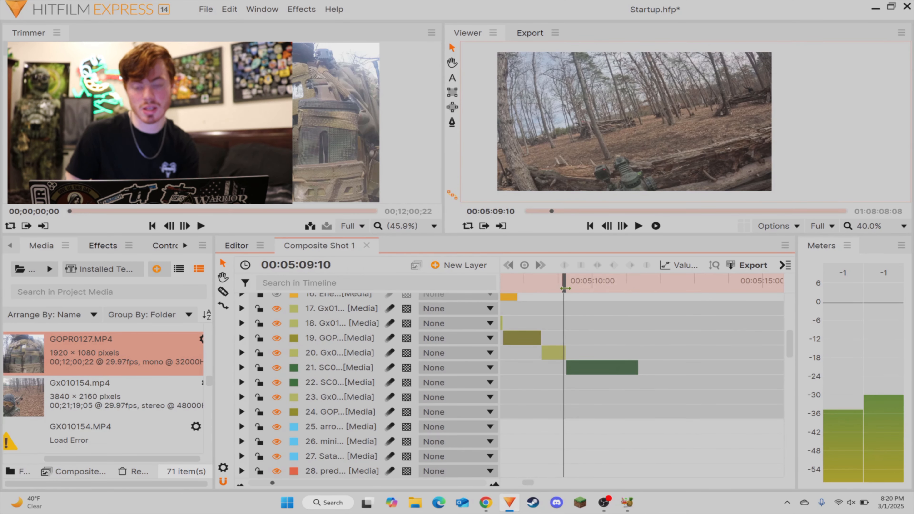
key(space)
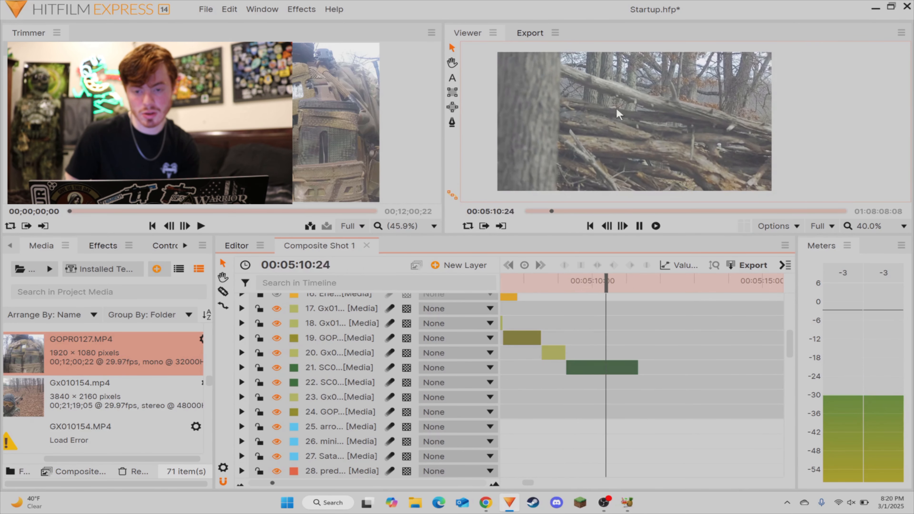
key(space)
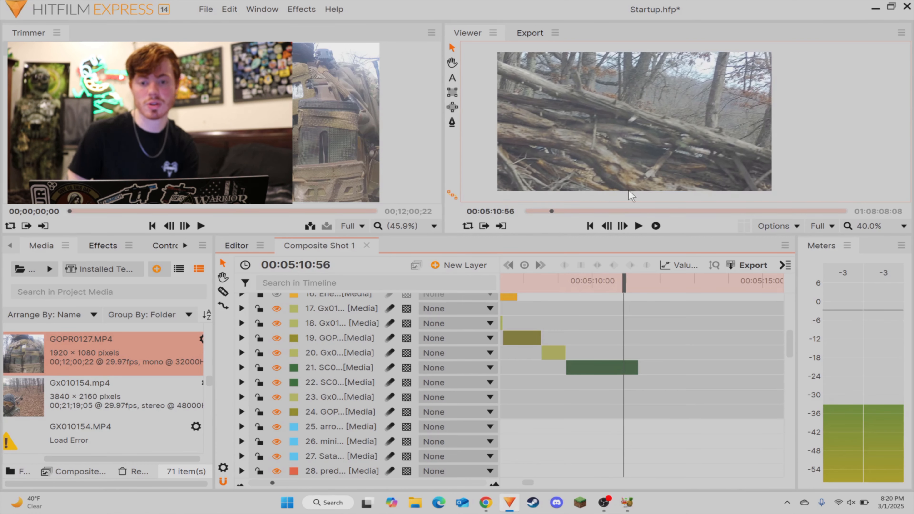
key(space)
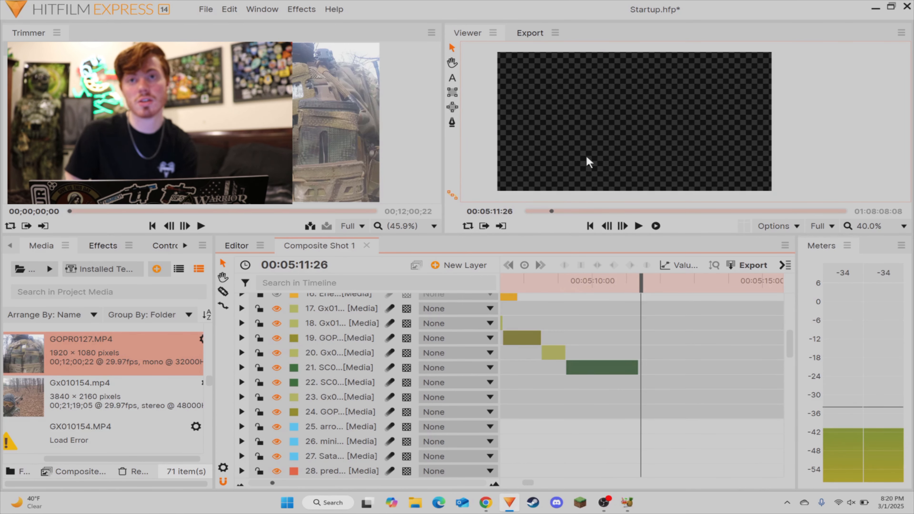
click(575, 283)
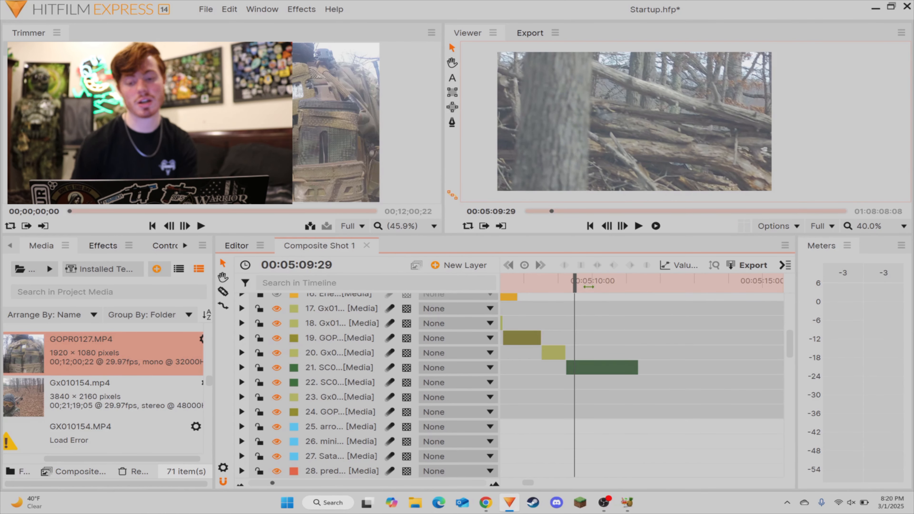
mouse_move(575, 283)
mouse_down()
mouse_move(608, 290)
mouse_move(587, 289)
mouse_up()
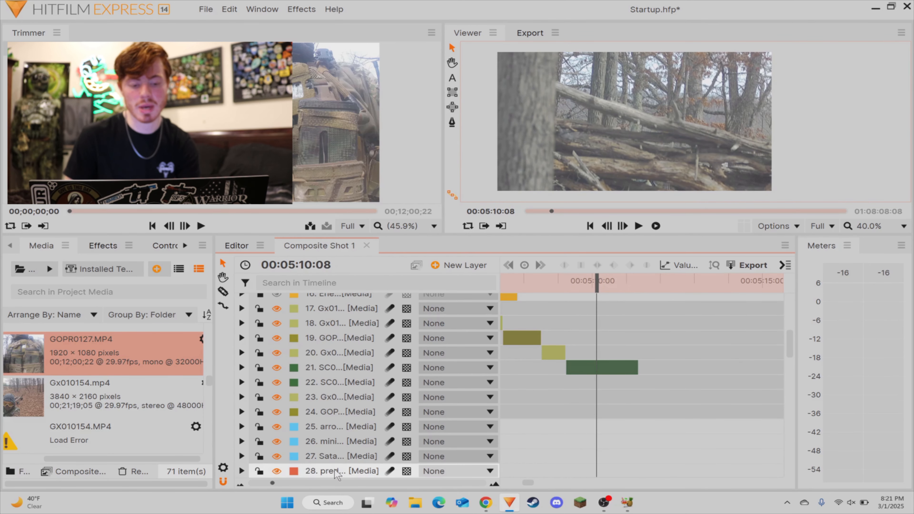
Step: Select the downed, hit marker, enemy and scope overlay layers around 00:04:59:04 for copying
mouse_move(273, 483)
mouse_down()
mouse_move(256, 483)
mouse_move(280, 483)
mouse_up()
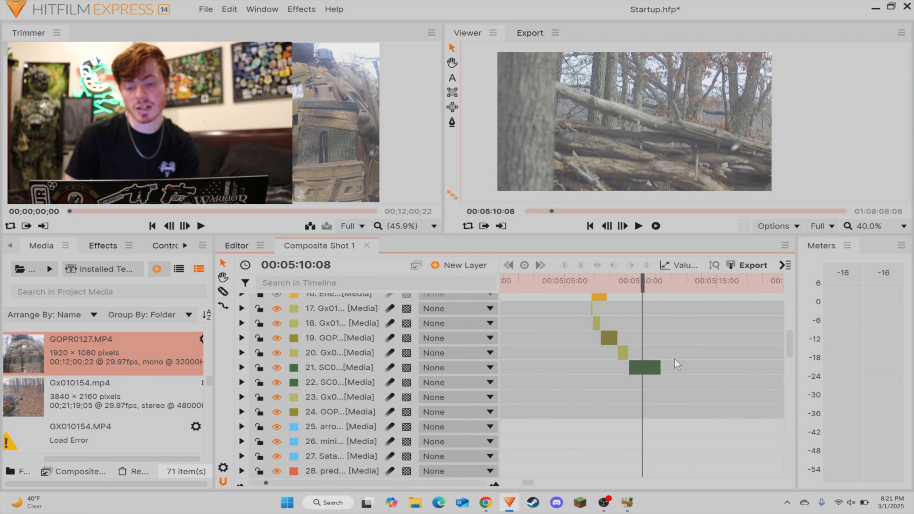
click(653, 369)
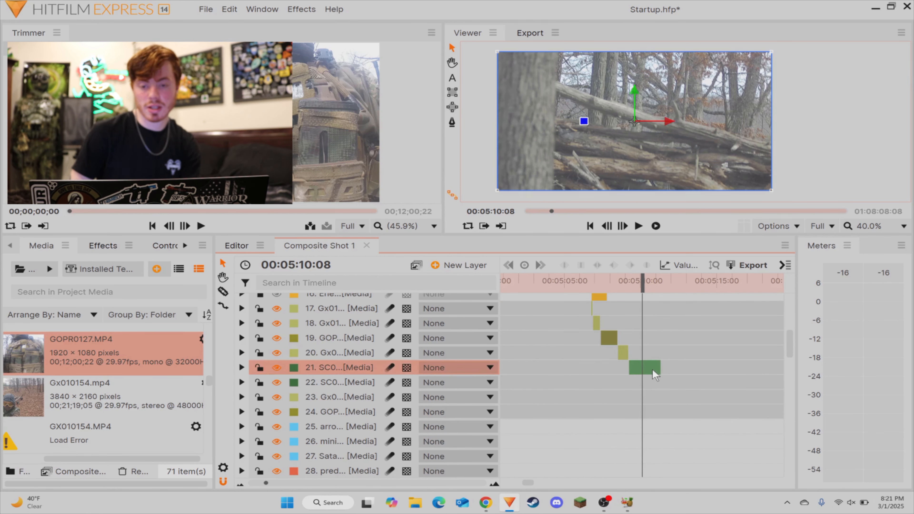
scroll(652, 368, up, 3)
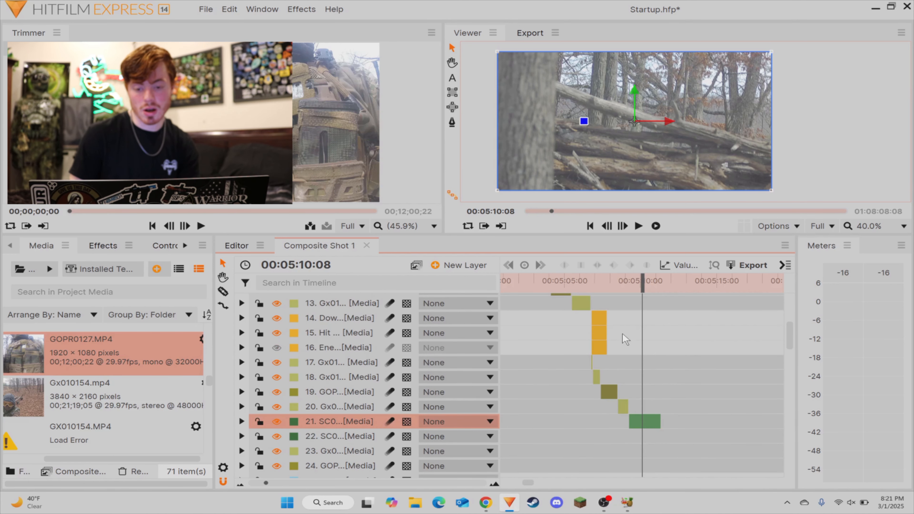
scroll(622, 333, up, 6)
scroll(623, 354, down, 5)
drag(643, 280, 576, 281)
scroll(596, 298, up, 5)
scroll(598, 314, up, 5)
drag(600, 310, 569, 355)
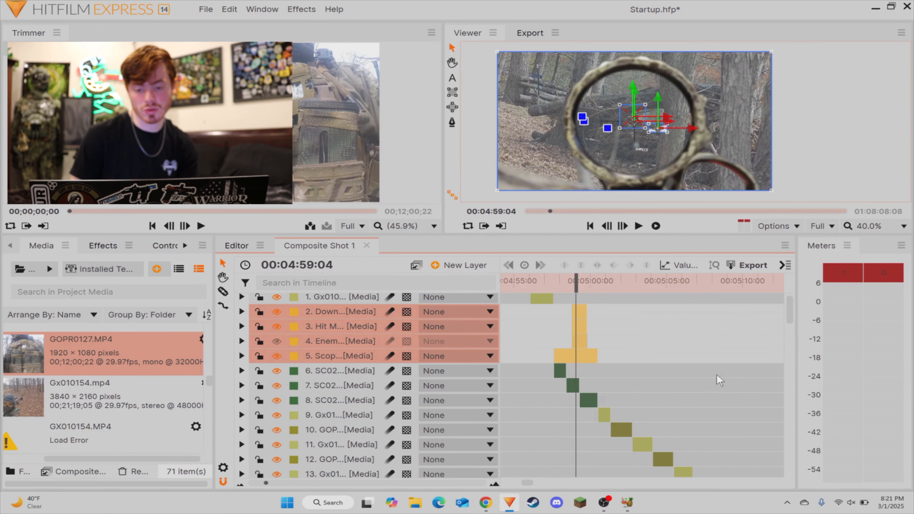
Step: Paste the copied overlay layers at 00:05:09:42 and stack them directly above the slowed SC0 layer
drag(717, 376, 797, 395)
scroll(610, 353, down, 5)
click(560, 283)
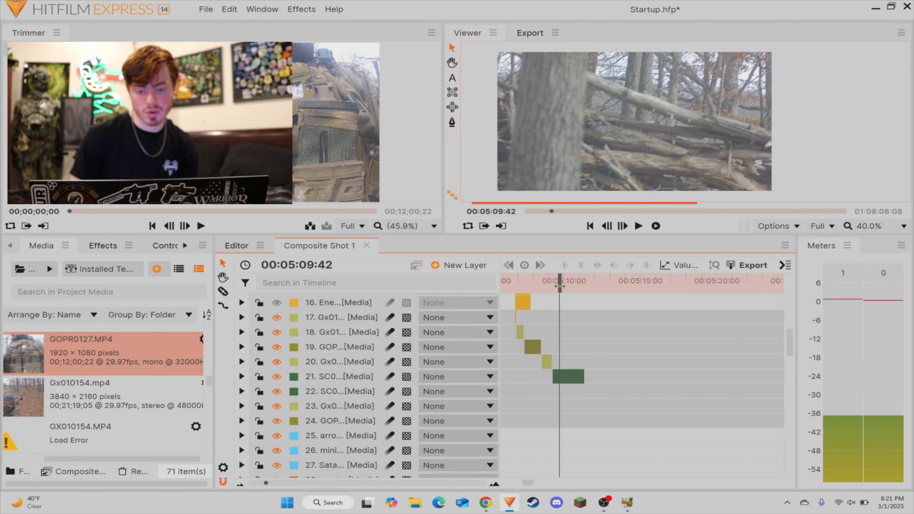
key(ctrl+v)
mouse_move(330, 457)
mouse_down()
mouse_move(326, 477)
mouse_move(330, 444)
mouse_up()
click(704, 389)
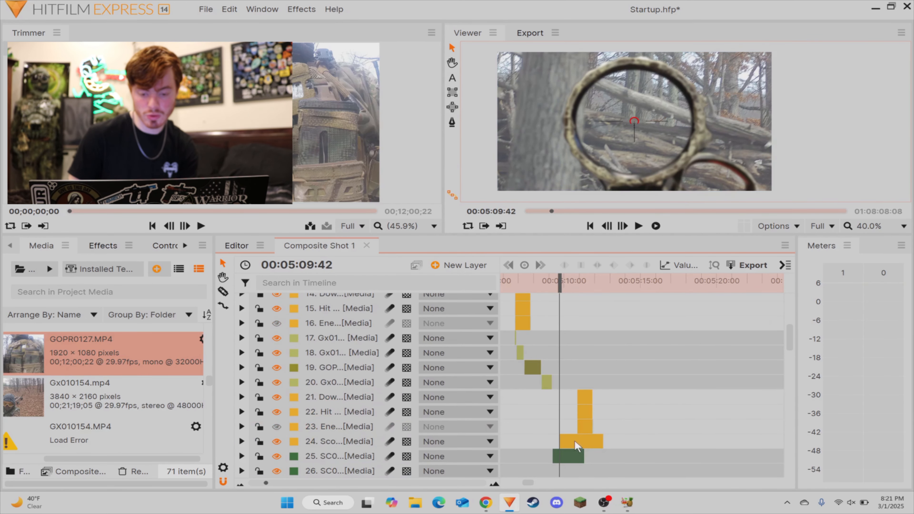
Step: Align the pasted scope overlay with the start of the slowed SC0 piece and trim its end to match
drag(575, 441, 584, 443)
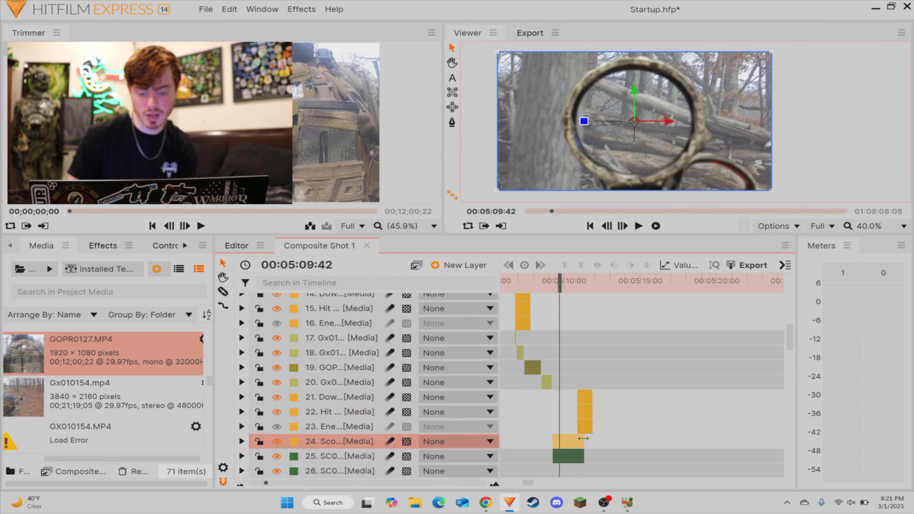
drag(589, 380, 576, 429)
click(565, 309)
Step: Find the hit moment in the slowed SC0 piece and move the downed, hit marker and enemy overlays to start at 00:05:09:59
scroll(558, 299, up, 1)
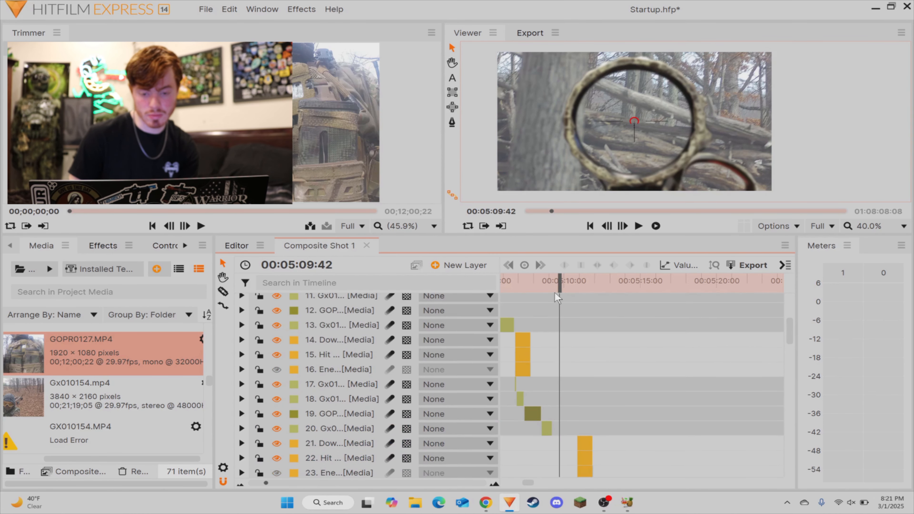
key(space)
scroll(609, 346, down, 2)
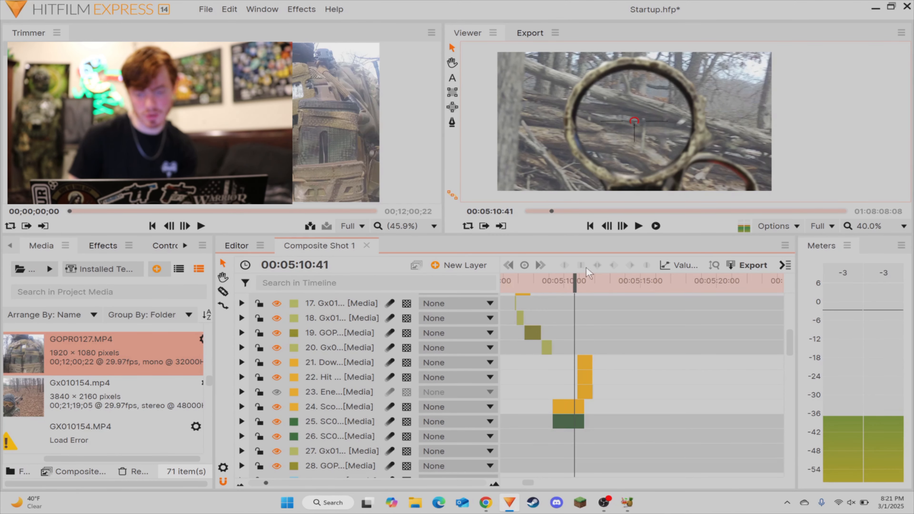
mouse_move(575, 291)
mouse_down()
mouse_move(557, 290)
mouse_move(565, 281)
mouse_up()
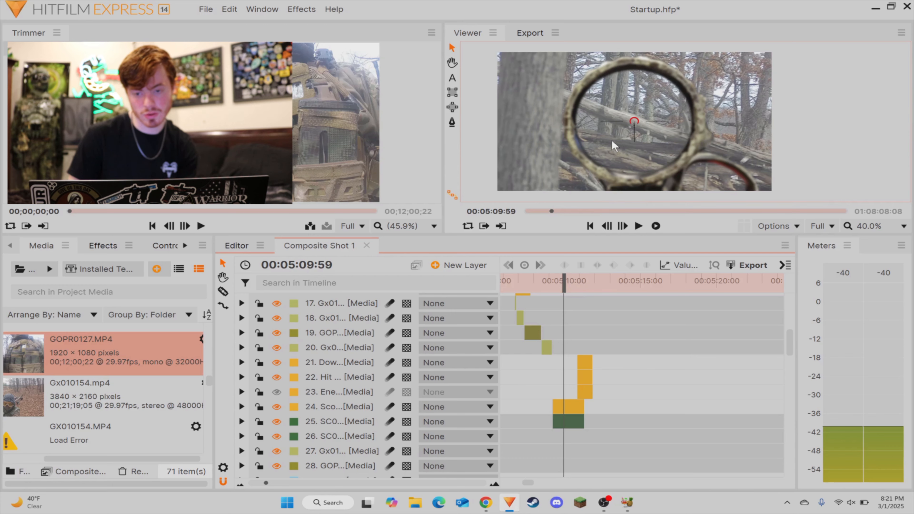
drag(596, 378, 586, 390)
drag(587, 390, 574, 386)
Step: Reposition the three selected hit overlays slightly lower and further left in the picture, and play the result
scroll(662, 83, up, 3)
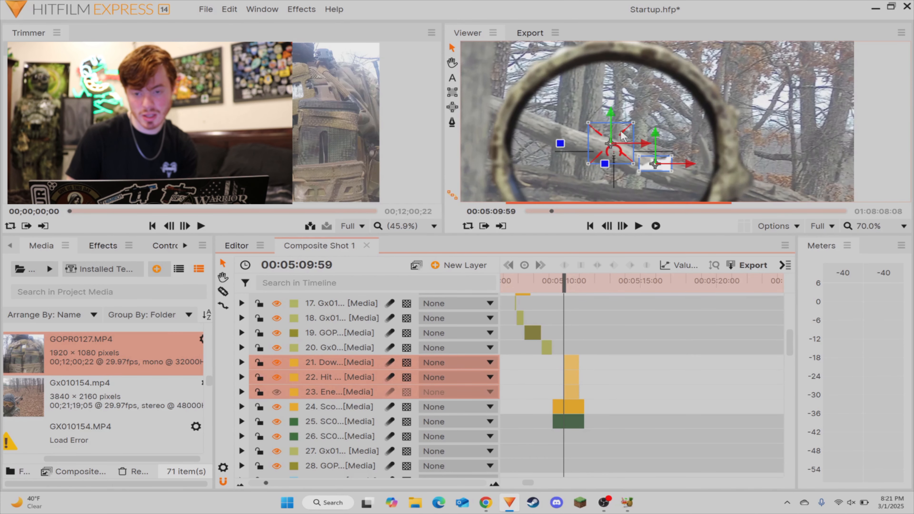
drag(599, 155, 584, 165)
scroll(576, 182, down, 5)
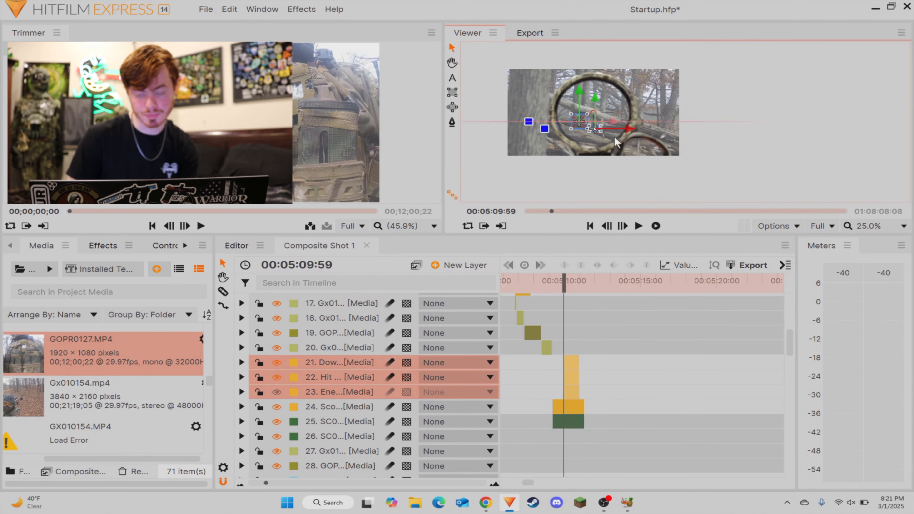
click(627, 389)
key(space)
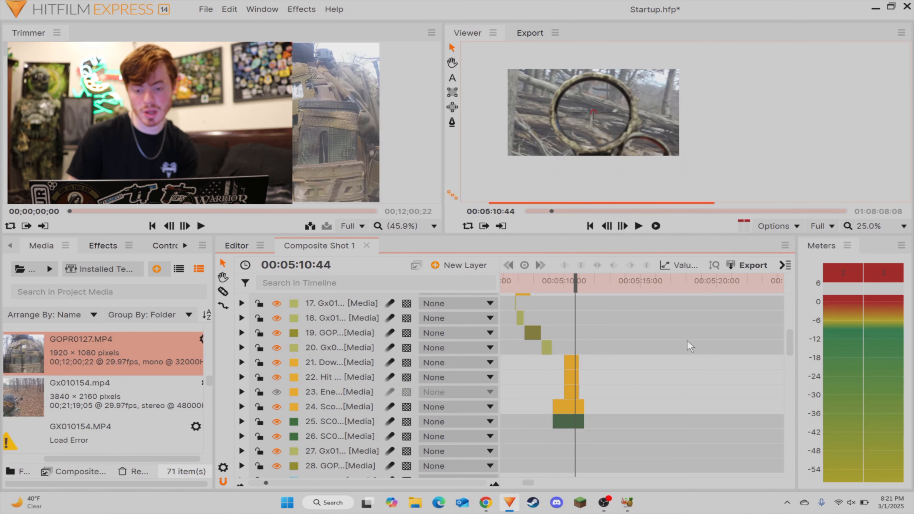
Step: Move the remaining GOPR layer above the SC0 and Gx01 layers and scrub its footage up to 00:05:36:58
drag(745, 421, 853, 429)
scroll(553, 379, down, 3)
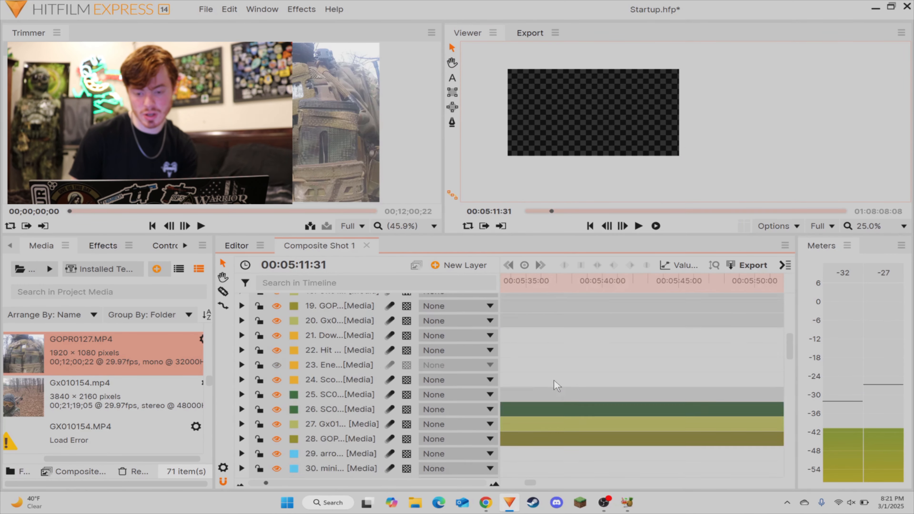
click(317, 384)
drag(326, 352, 327, 352)
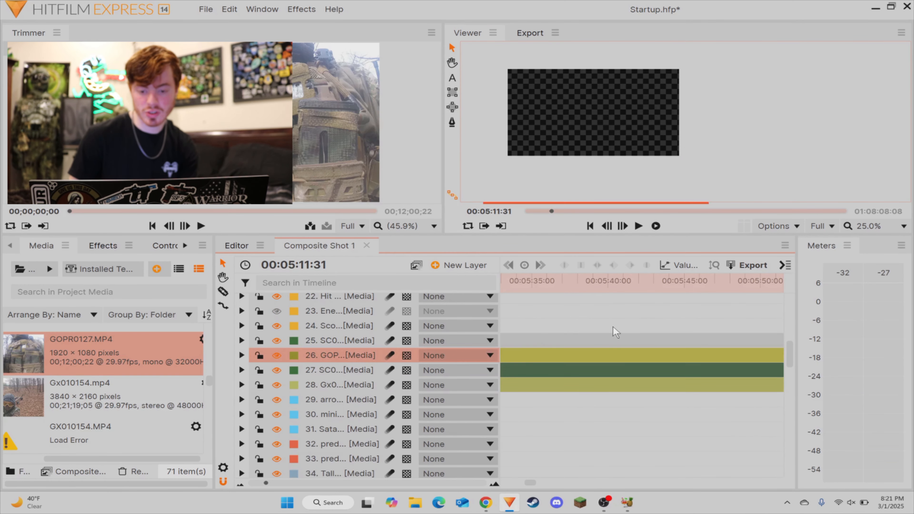
click(613, 327)
drag(514, 292, 604, 336)
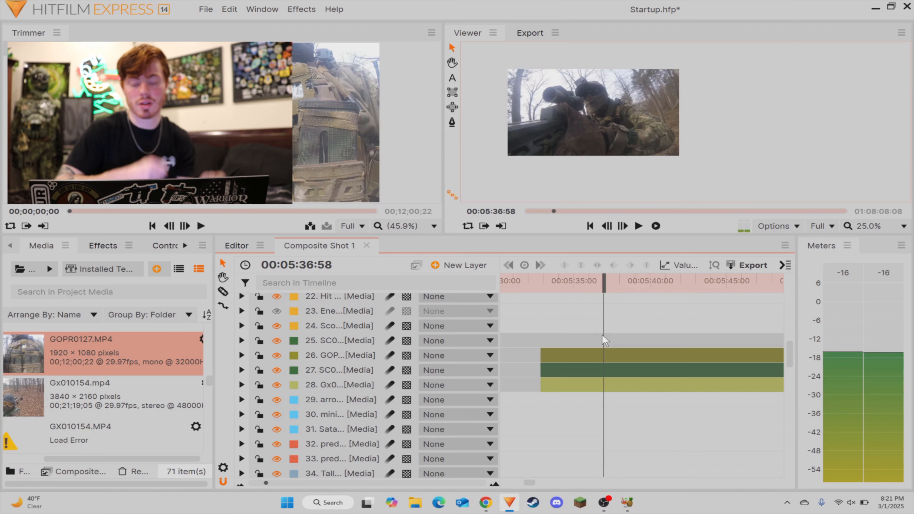
Step: Split the GOPR, SC0 and Gx01 layers at 00:05:36:10 and delete the pieces before the cut
mouse_move(606, 292)
mouse_down()
mouse_move(666, 292)
mouse_move(596, 296)
mouse_up()
click(591, 356)
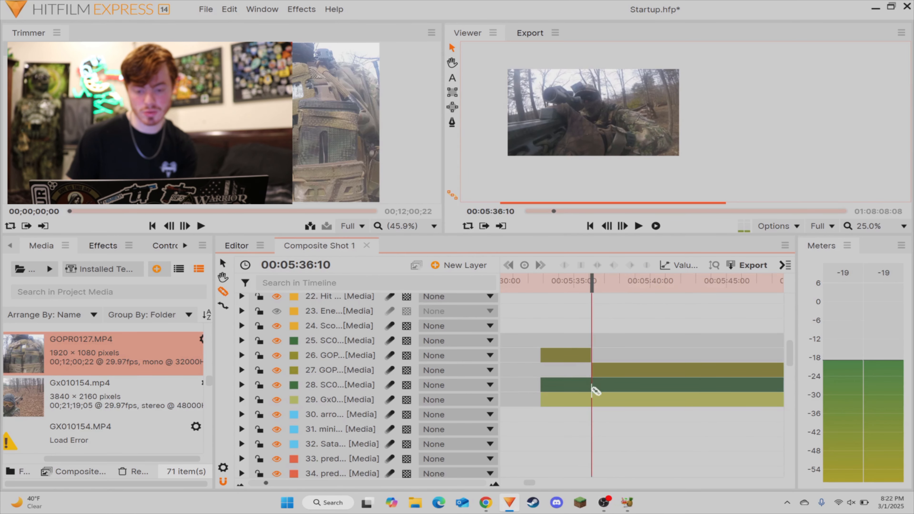
click(591, 385)
click(591, 415)
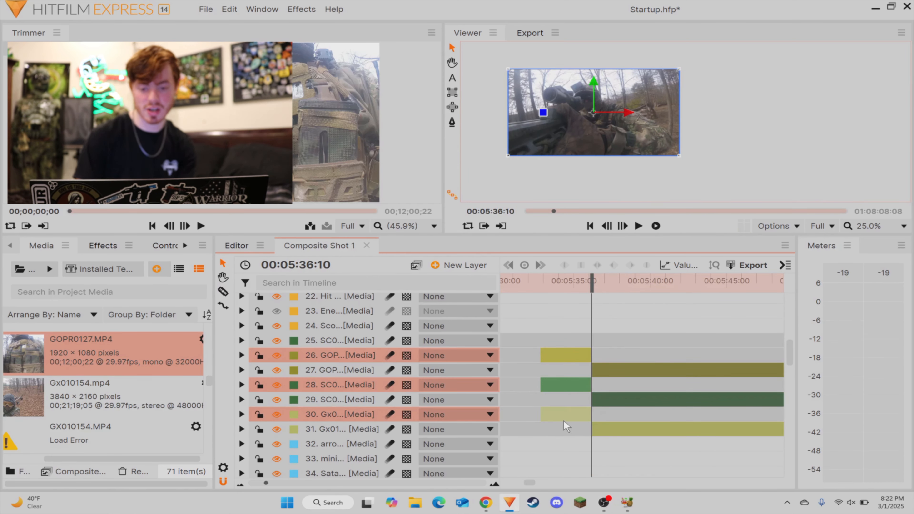
key(Delete)
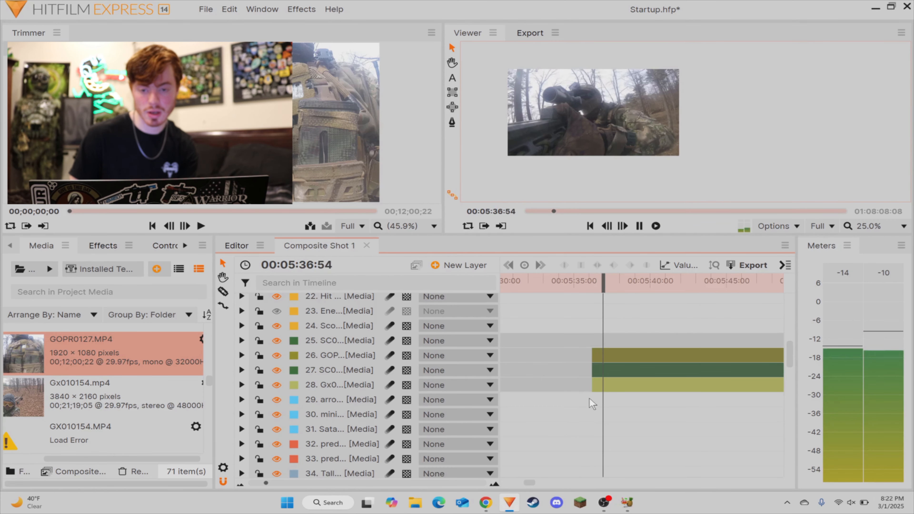
Step: Split the GOPR, SC0 and Gx01 layers at 00:05:38:28 and delete the SC0 and Gx01 pieces before the cut
key(space)
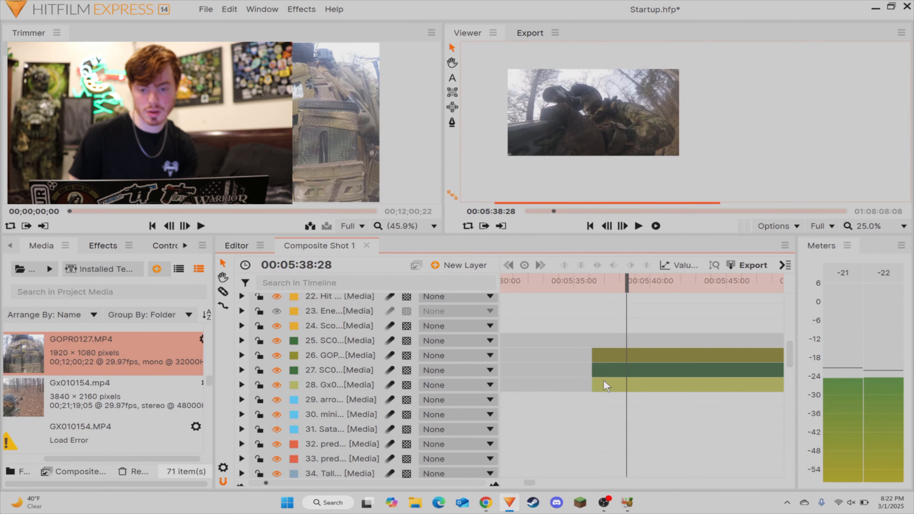
key(c)
click(628, 383)
click(628, 373)
click(628, 357)
key(v)
drag(618, 371, 604, 435)
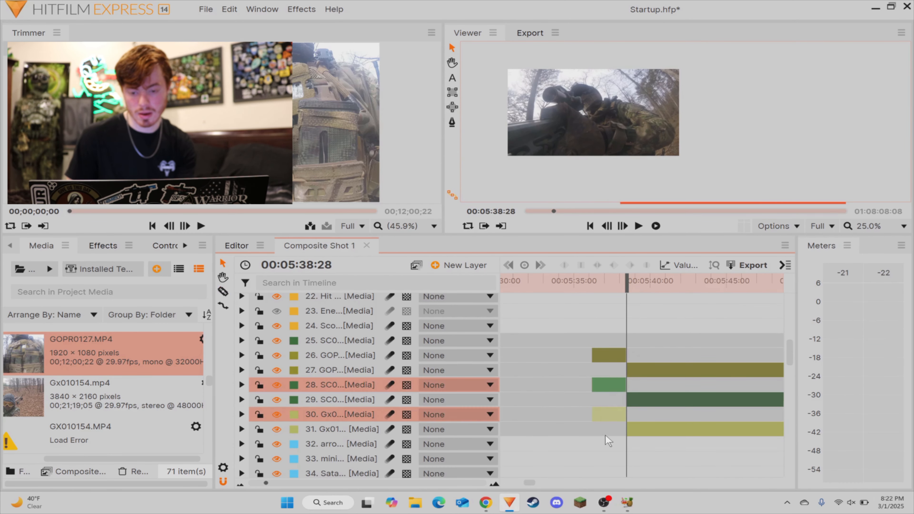
key(Delete)
Step: Move the isolated GOPR piece earlier to follow the slowed SC0 piece, and place the remaining Gx01 layer above the GOPR and SC0 layers
mouse_move(600, 358)
mouse_down()
mouse_move(423, 368)
mouse_move(591, 366)
mouse_up()
drag(648, 360, 854, 349)
drag(586, 403, 475, 401)
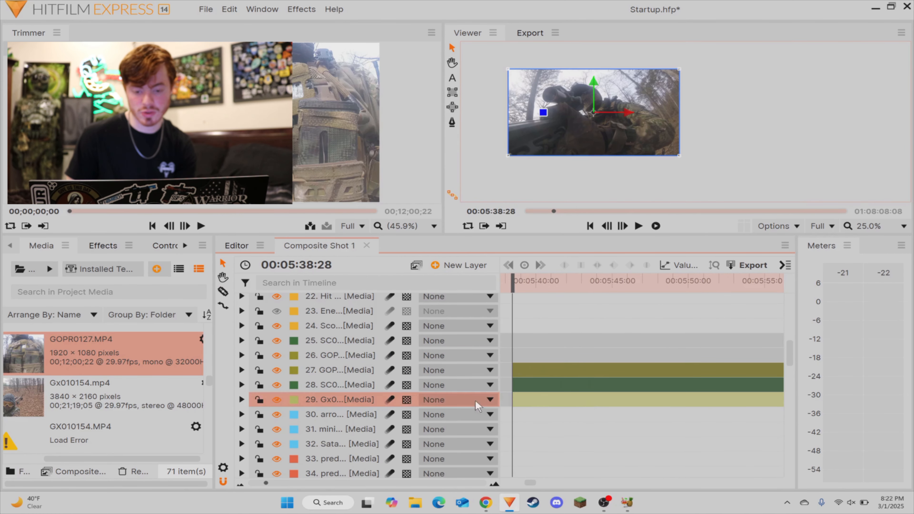
drag(344, 375, 346, 374)
Step: Split the Gx01, GOPR and SC0 layers at 00:05:43:04 and delete the pieces before the cut
key(space)
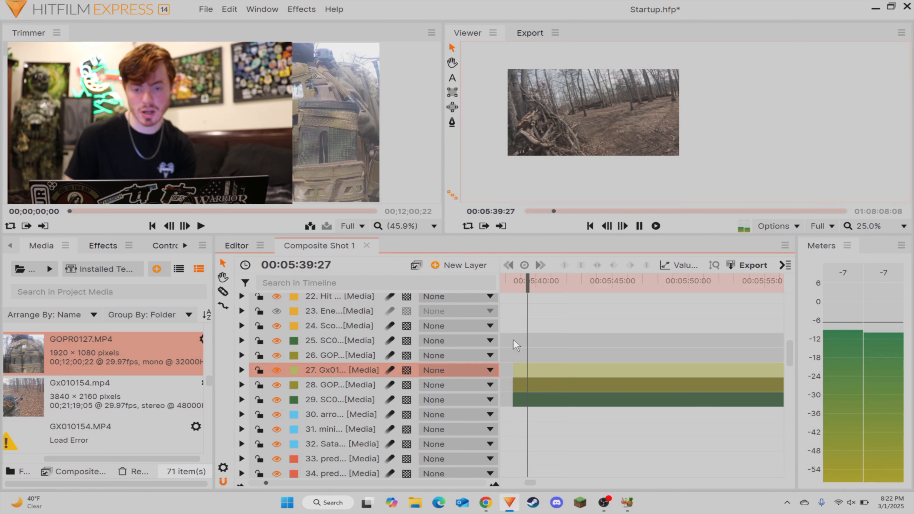
drag(563, 292, 583, 306)
key(c)
click(584, 400)
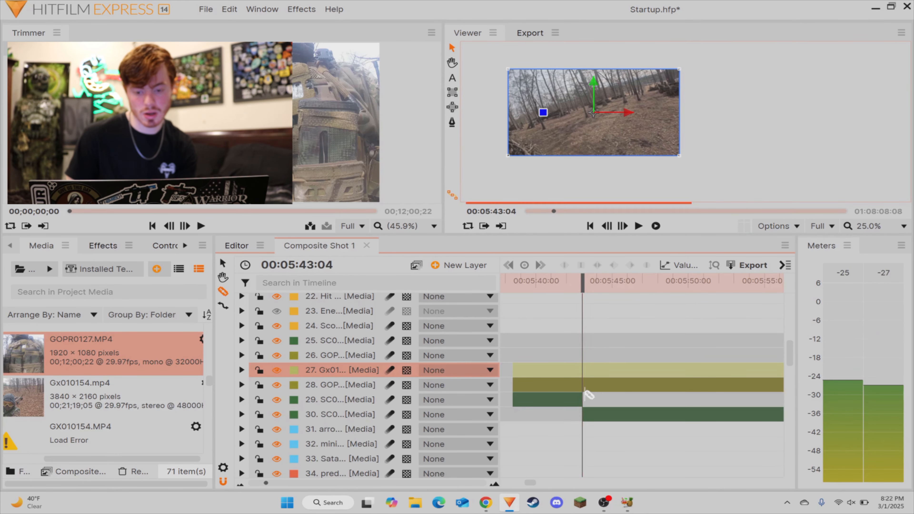
click(583, 385)
click(584, 370)
key(v)
drag(579, 360, 551, 435)
key(Delete)
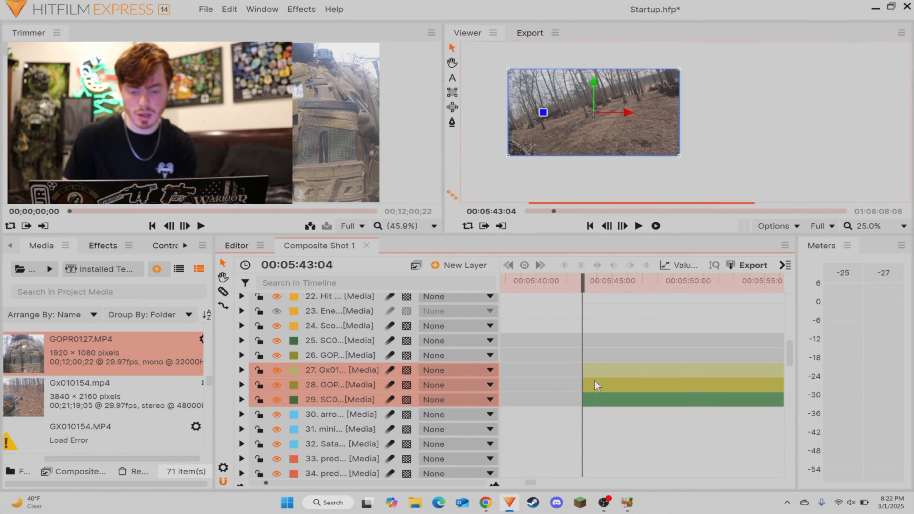
Step: Move the Gx01, GOPR and SC0 layers earlier to follow the isolated GOPR piece, and play back the transition
drag(596, 381, 650, 379)
scroll(643, 364, up, 3)
click(553, 289)
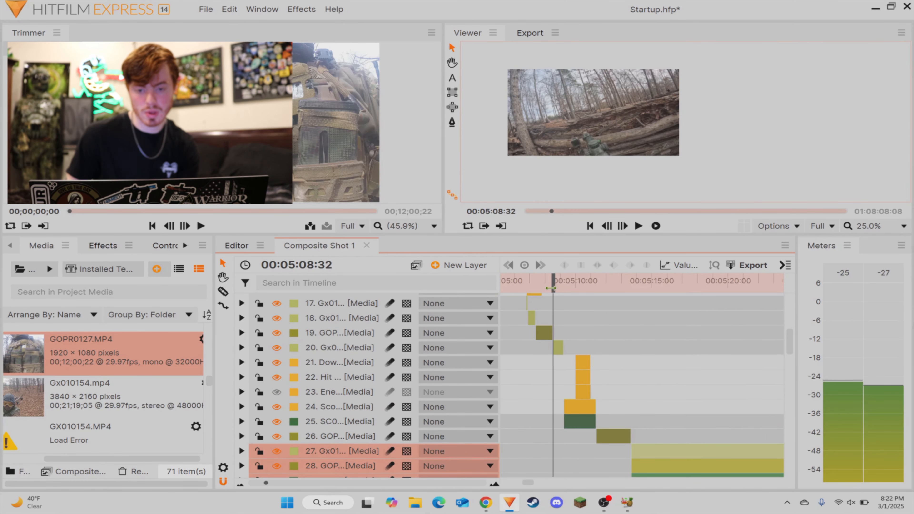
key(space)
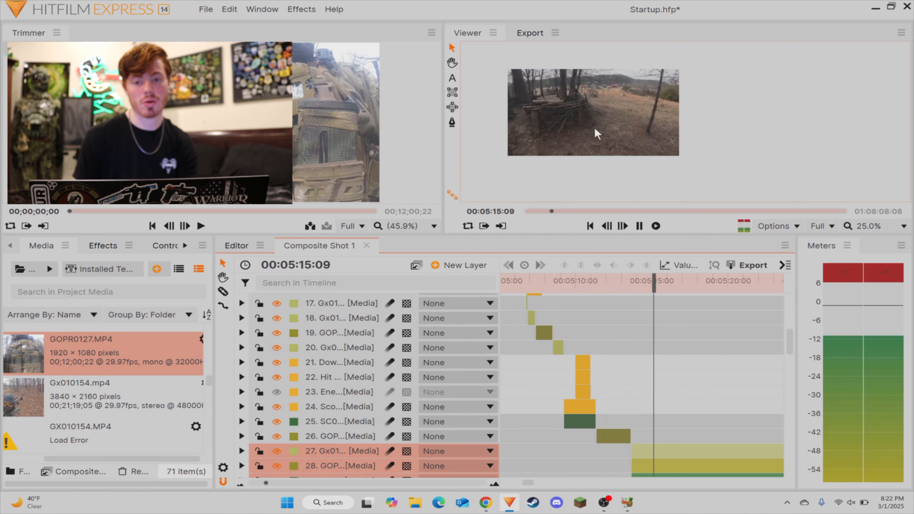
key(space)
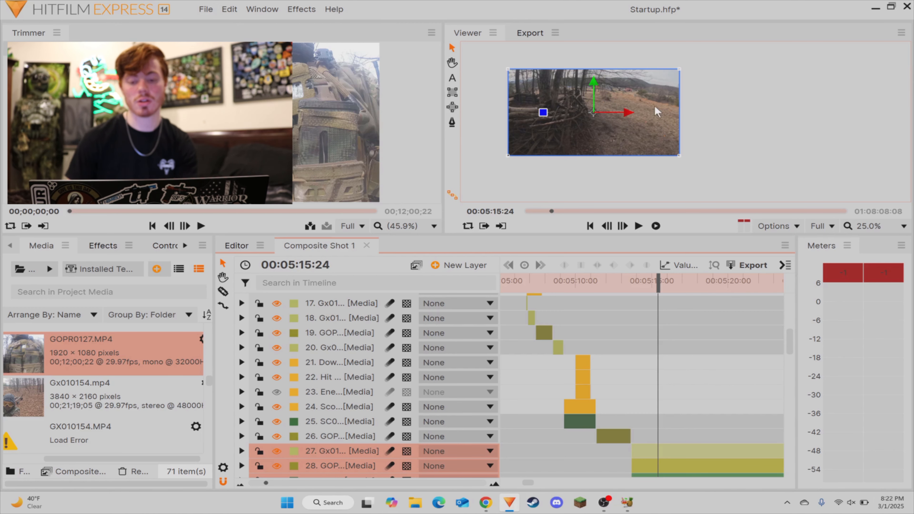
click(736, 434)
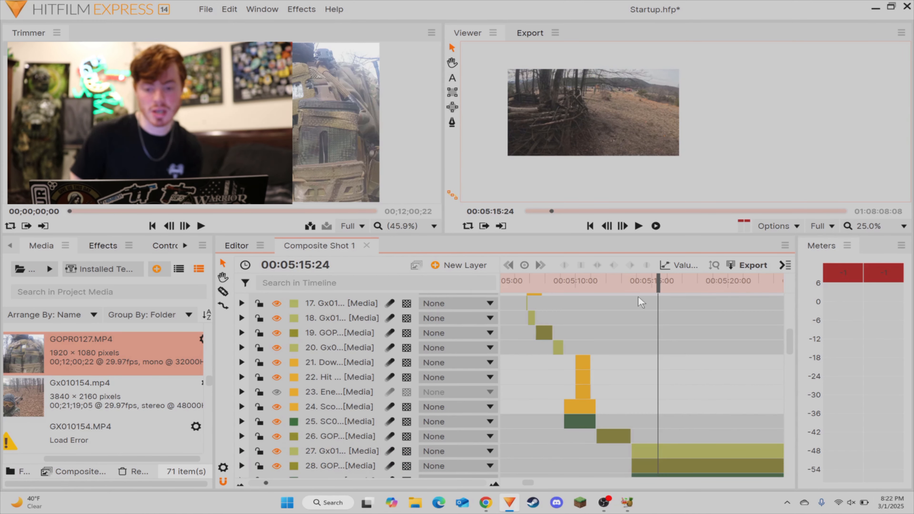
drag(637, 285, 598, 280)
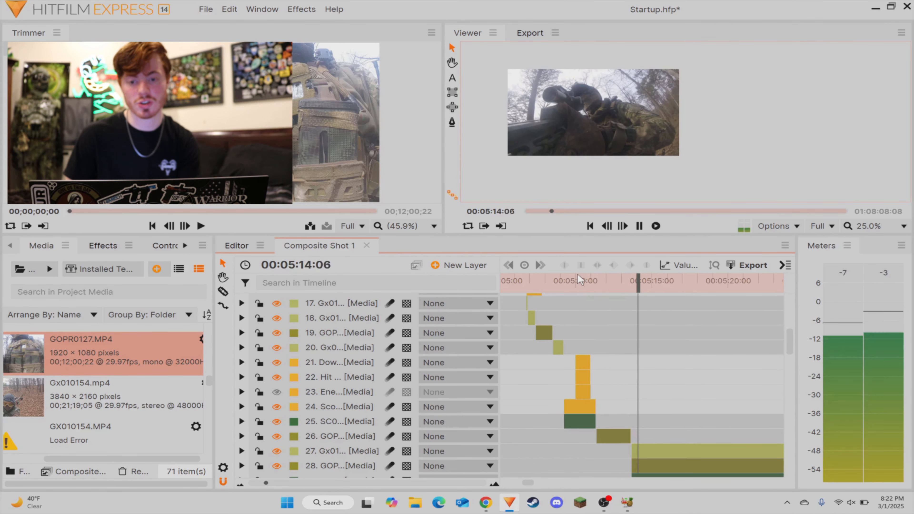
key(space)
Step: Try shifting the three layers slightly while extending the Gx01 layer's start back to the end of the GOPR piece
scroll(653, 414, down, 2)
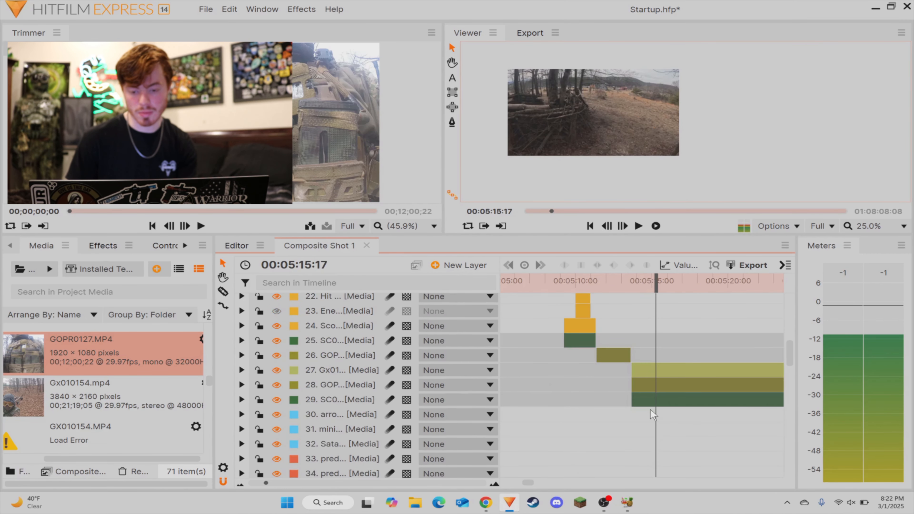
click(282, 483)
drag(605, 334, 596, 409)
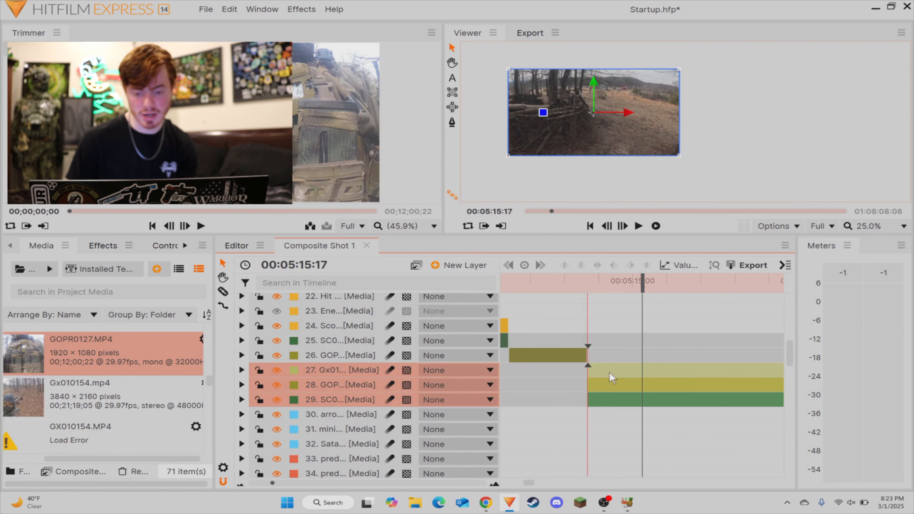
drag(609, 372, 587, 370)
click(599, 355)
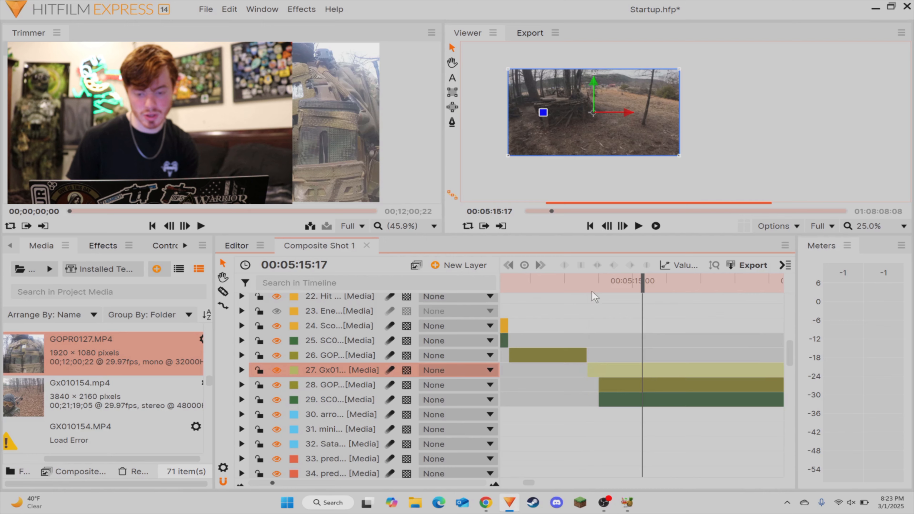
Step: Split the Gx01 layer at 00:05:14:01, delete the piece before the cut, and select the three remaining layers to close the gap
mouse_move(593, 283)
mouse_down()
mouse_move(606, 283)
mouse_move(591, 283)
mouse_up()
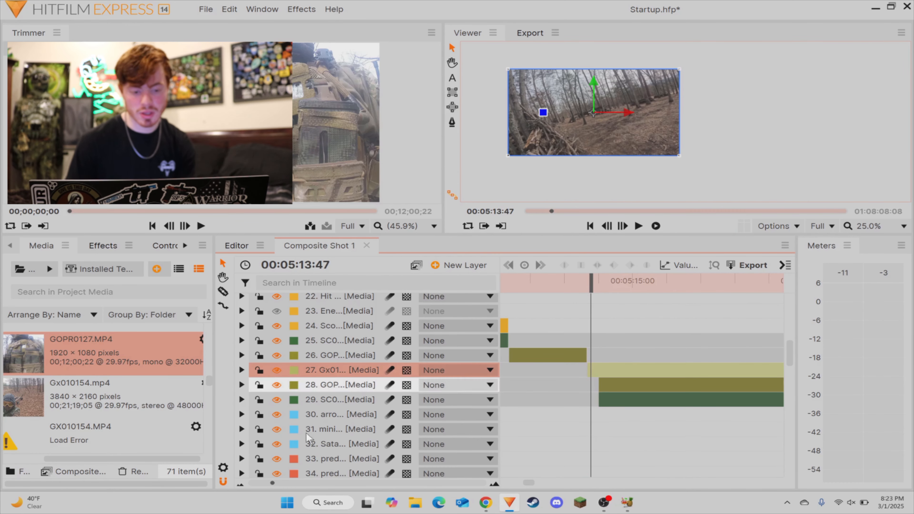
click(294, 483)
click(294, 483)
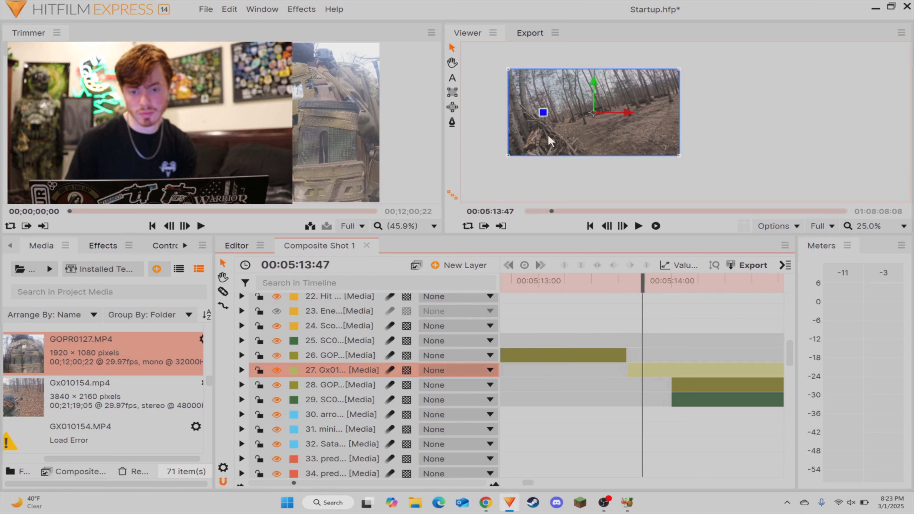
click(655, 304)
drag(643, 284, 670, 293)
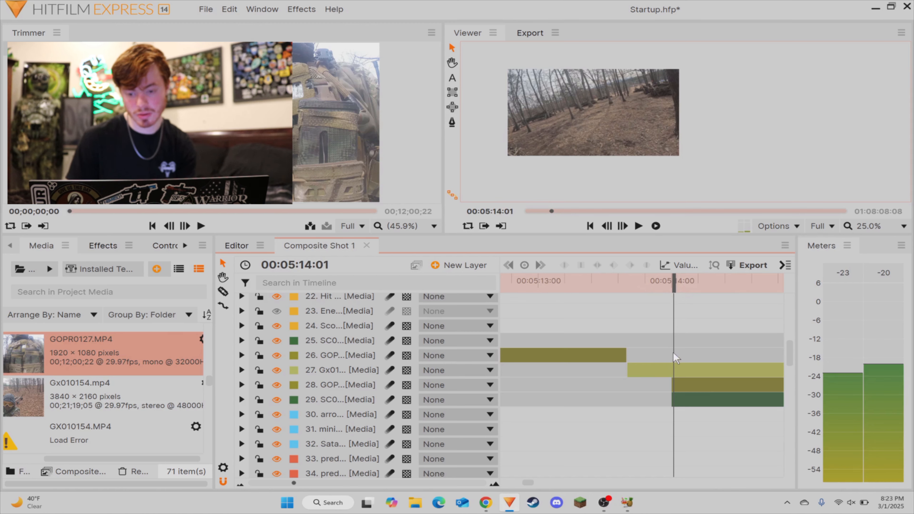
key(c)
click(673, 372)
key(v)
click(661, 374)
key(Delete)
drag(690, 345, 648, 372)
Step: Play on from the transition, split the Gx01, GOPR and SC0 layers at 00:05:18:45, and delete the GOPR and SC0 pieces before the cut
click(611, 287)
key(space)
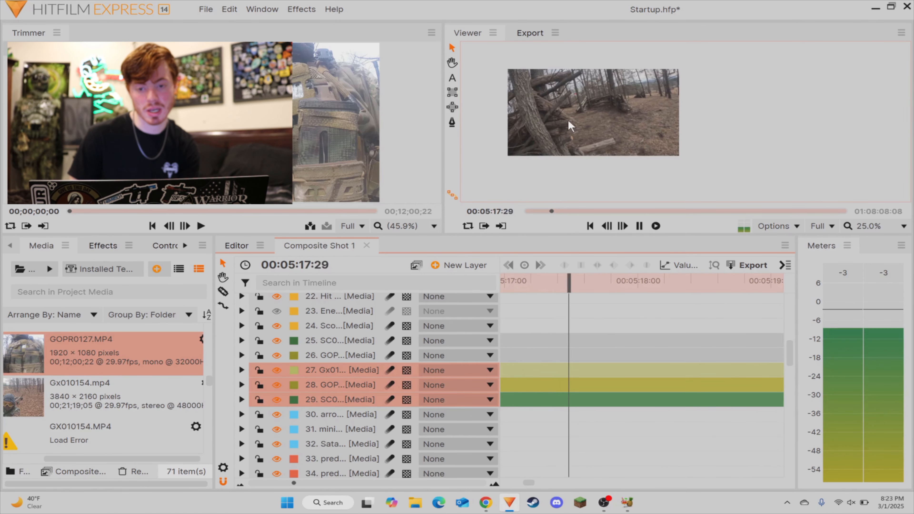
click(572, 134)
key(space)
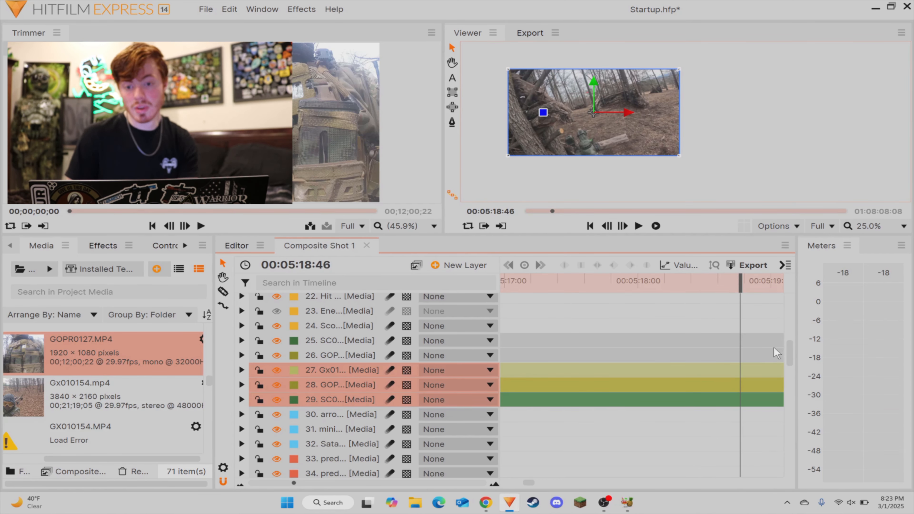
click(767, 351)
key(space)
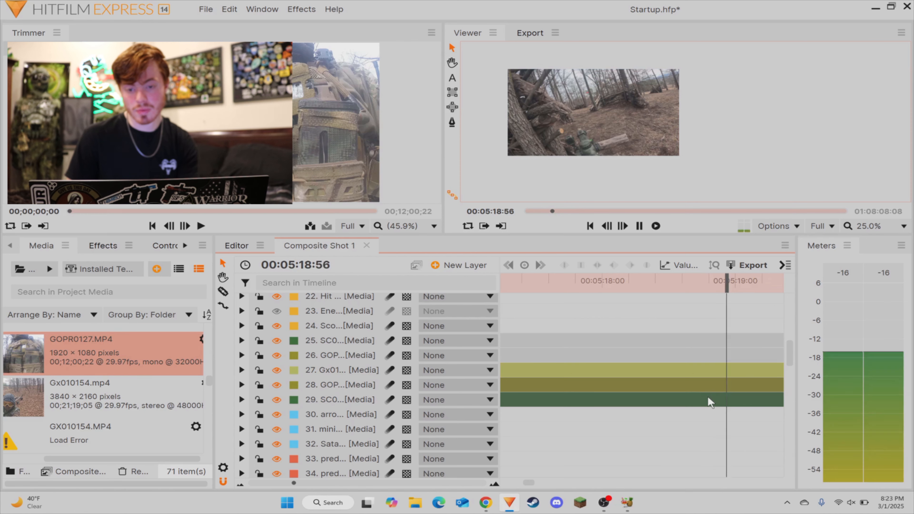
drag(754, 282, 703, 293)
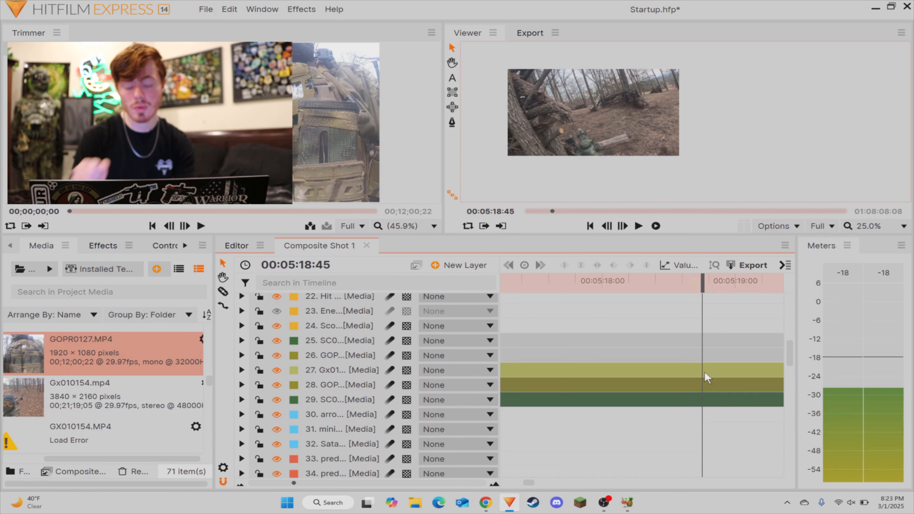
key(ctrl+shift+d)
drag(683, 380, 667, 440)
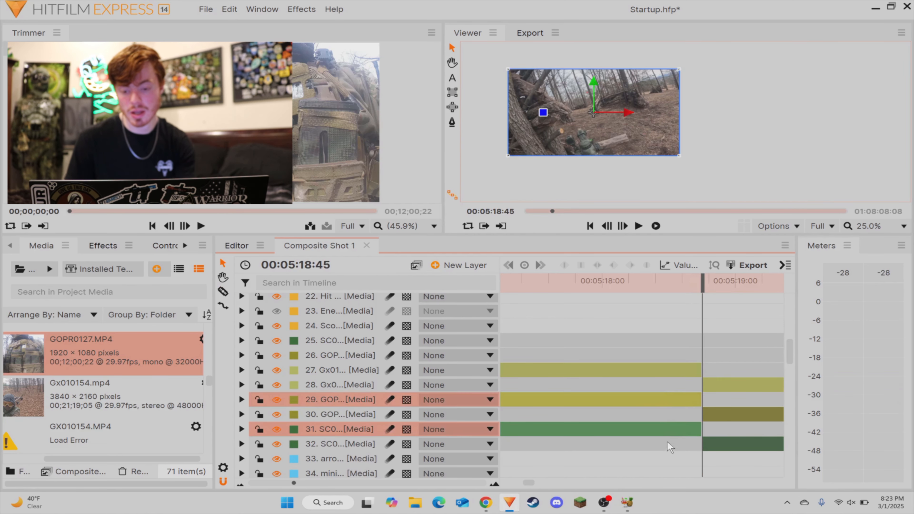
key(Delete)
Step: Move the remaining SC0 layer above the Gx01 and GOPR layers and play its scope footage up to 00:05:24:35
scroll(725, 365, right, 2)
click(384, 419)
drag(384, 418, 381, 387)
key(space)
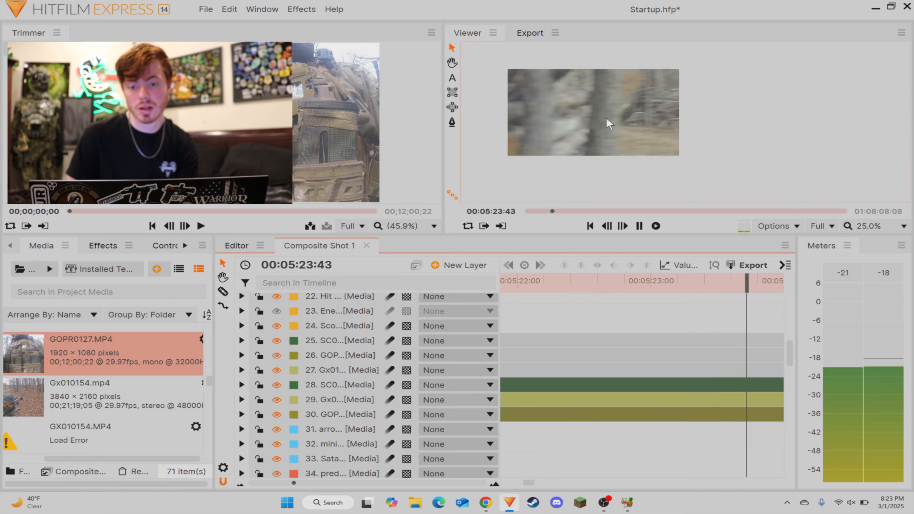
key(space)
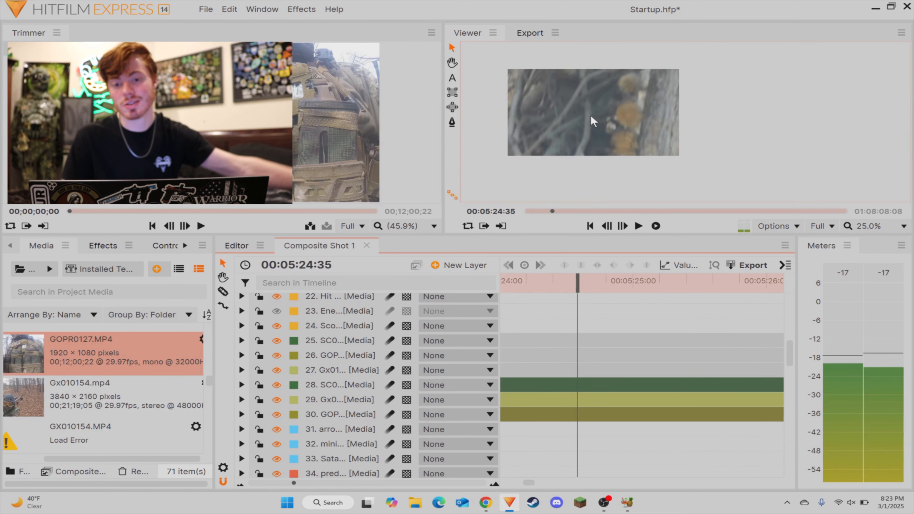
Step: Enlarge the preview to 30% and delete the remaining SC0, Gx01 and GOPR layers after the last Gx01 piece
scroll(593, 112, up, 2)
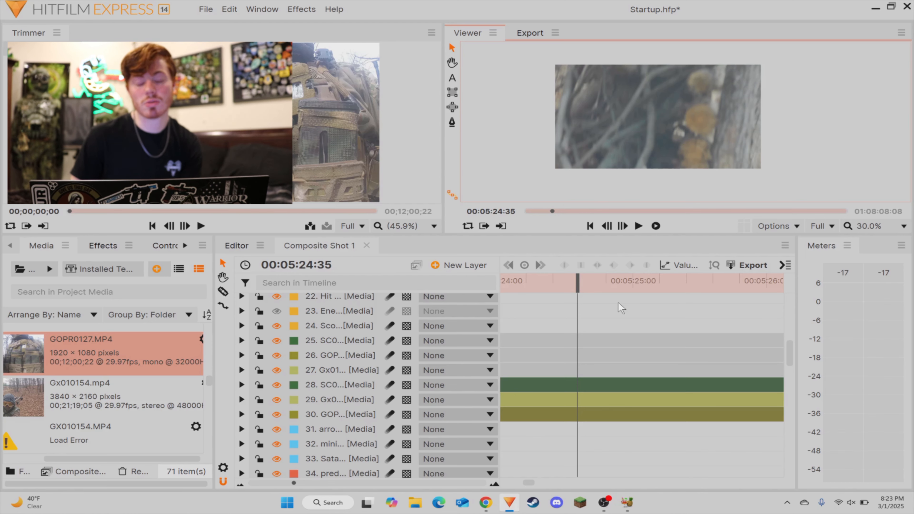
scroll(594, 366, down, 1)
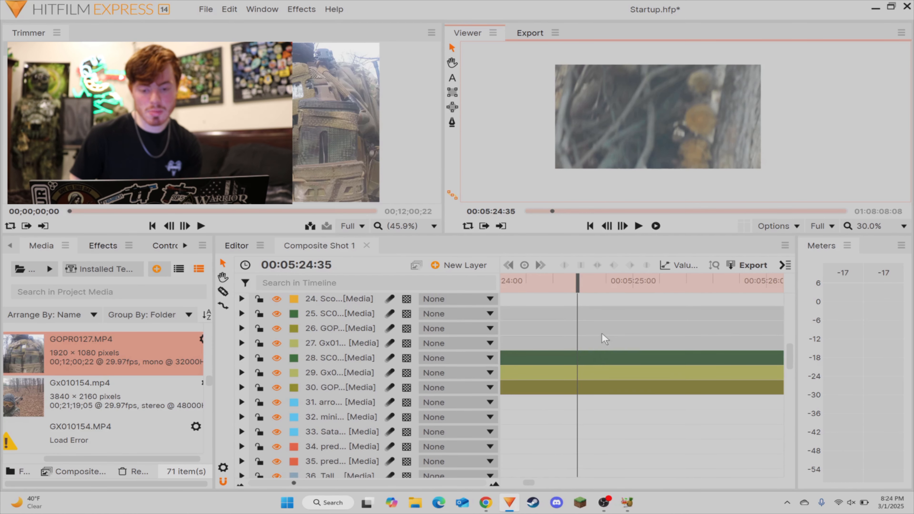
drag(602, 332, 591, 398)
key(Delete)
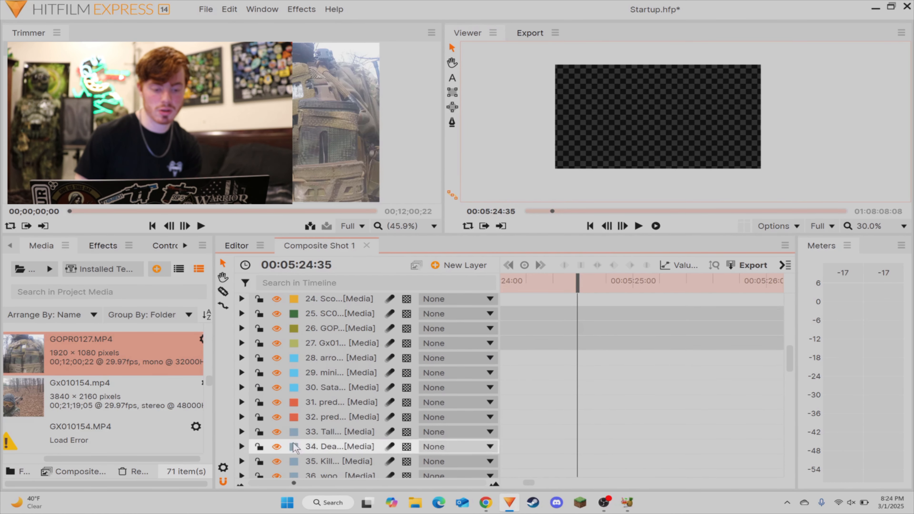
Step: Copy the two red pred layers and paste them at 00:04:57:00 over the opening Gx01 piece
scroll(299, 483, up, 2)
scroll(302, 484, up, 2)
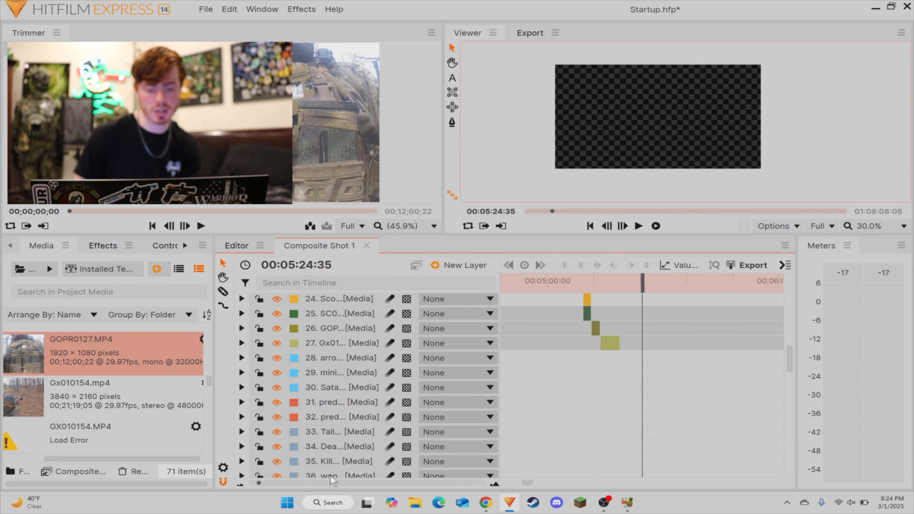
scroll(617, 391, up, 5)
scroll(668, 362, up, 5)
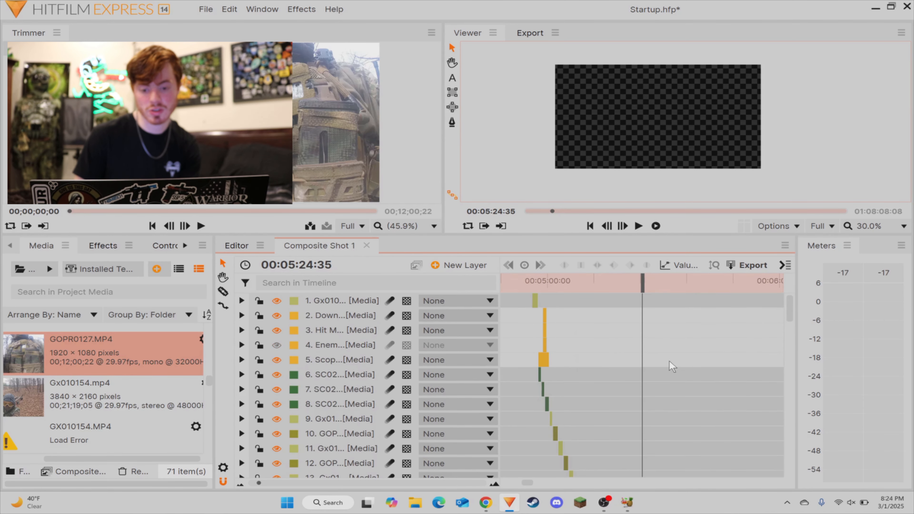
mouse_move(675, 347)
mouse_down()
mouse_move(428, 363)
mouse_move(789, 373)
mouse_move(658, 353)
mouse_up()
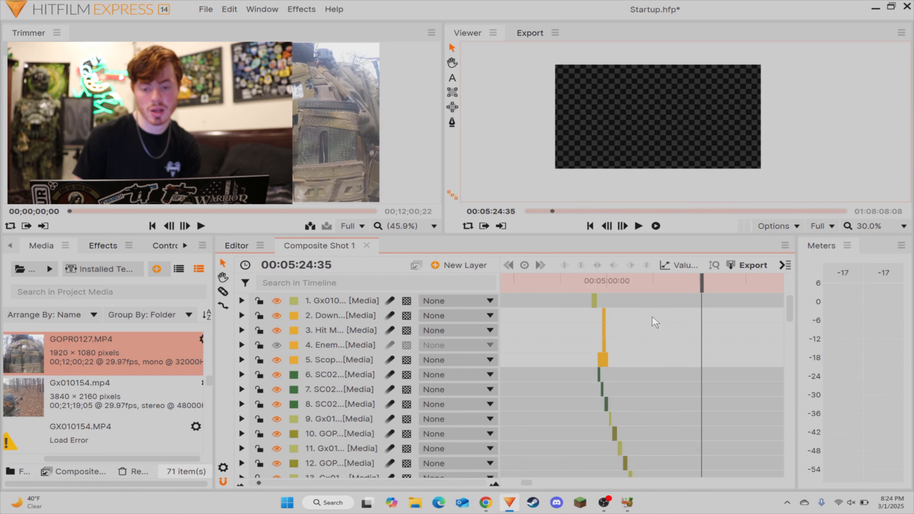
click(595, 283)
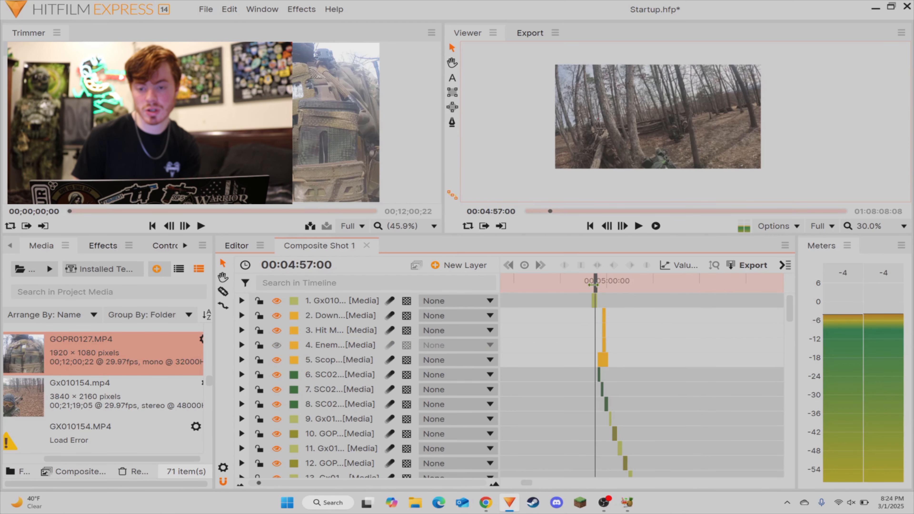
scroll(321, 405, down, 8)
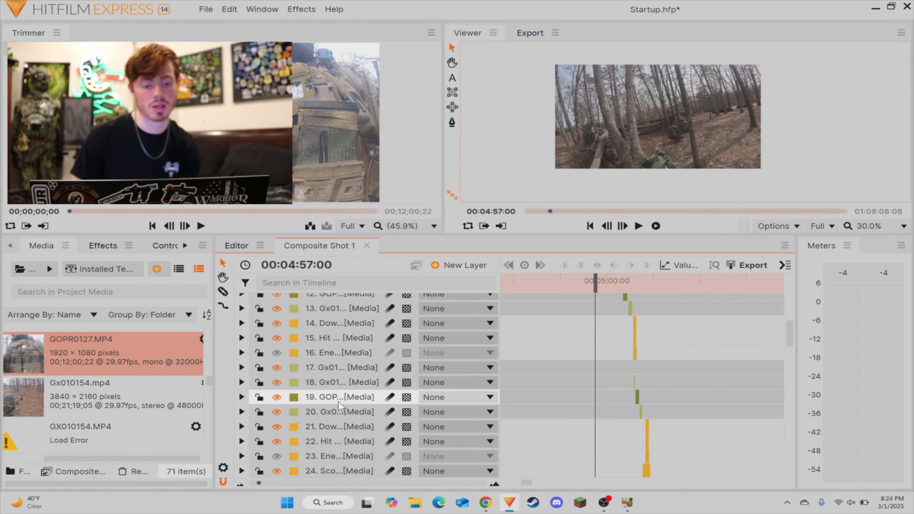
click(324, 406)
shift+click(328, 421)
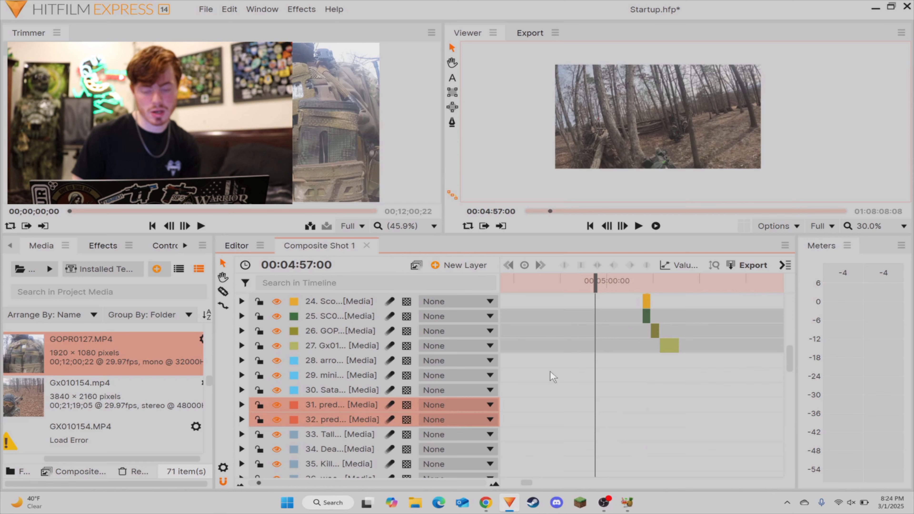
key(ctrl+v)
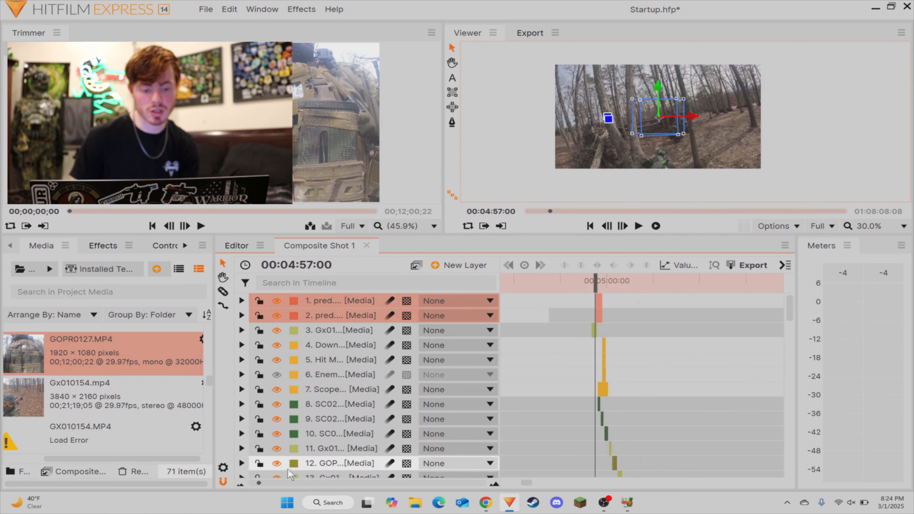
Step: Move the two pasted pred layers so they start at 00:04:56:25 above the first Gx01 piece
scroll(704, 319, up, 5)
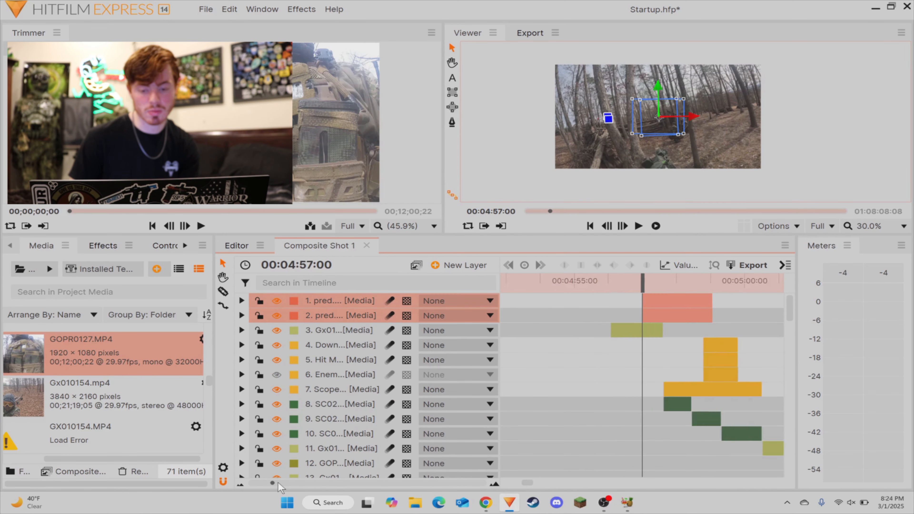
click(778, 322)
scroll(778, 322, right, 4)
drag(529, 291, 752, 310)
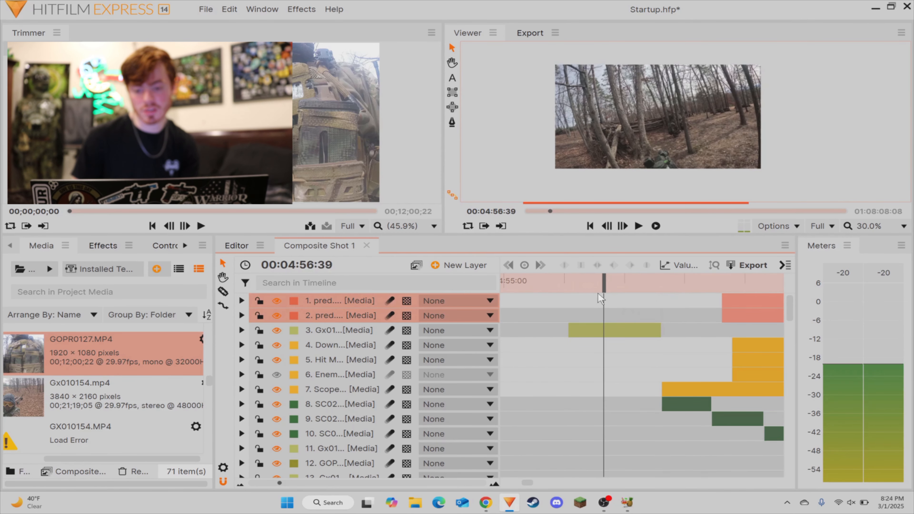
mouse_move(604, 292)
mouse_down()
mouse_move(639, 292)
mouse_move(590, 291)
mouse_up()
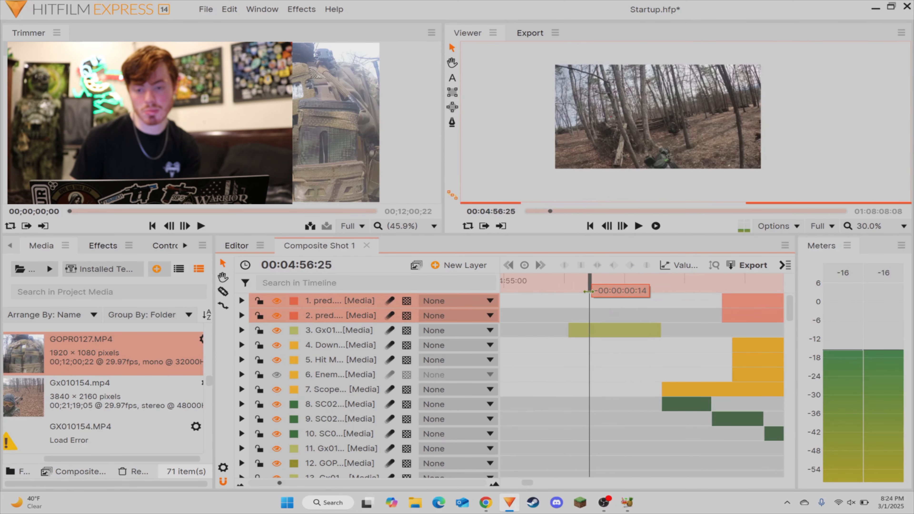
drag(716, 319, 593, 303)
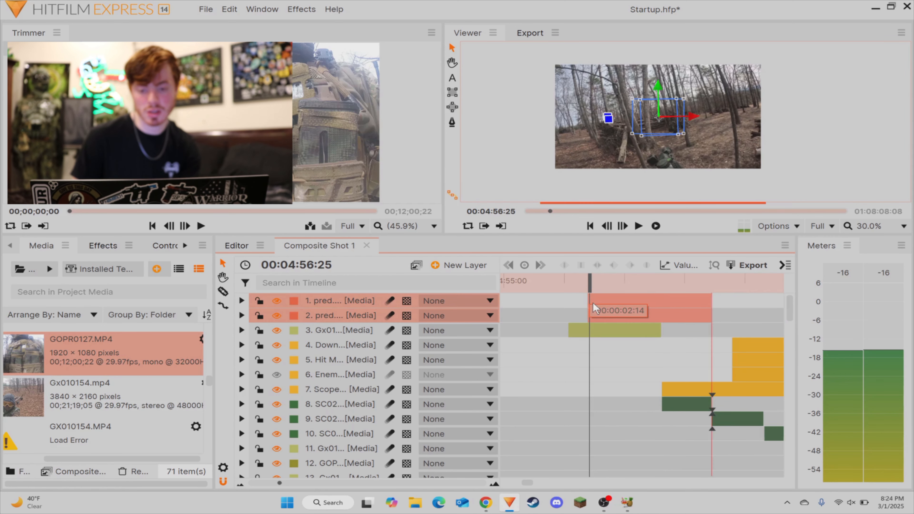
Step: Play the first frames of the two pasted pred layers from 00:04:56:25 and select the lower one
click(583, 389)
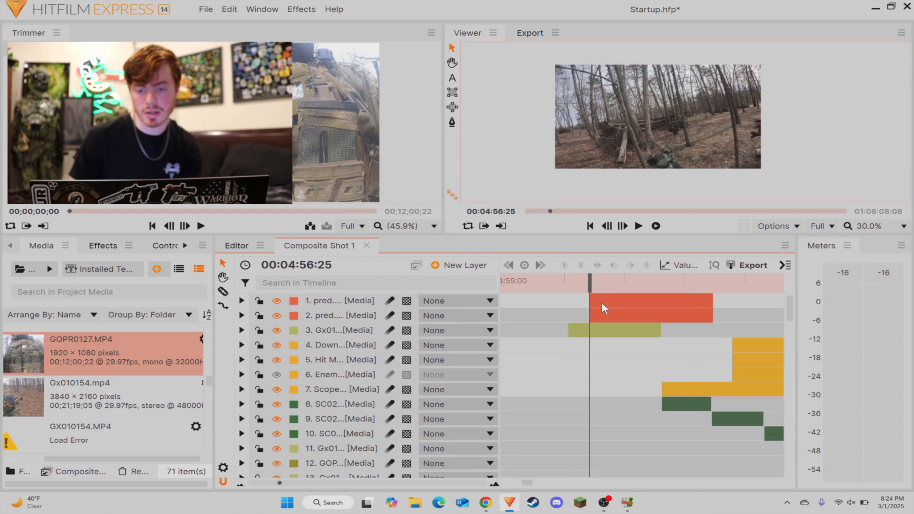
key(space)
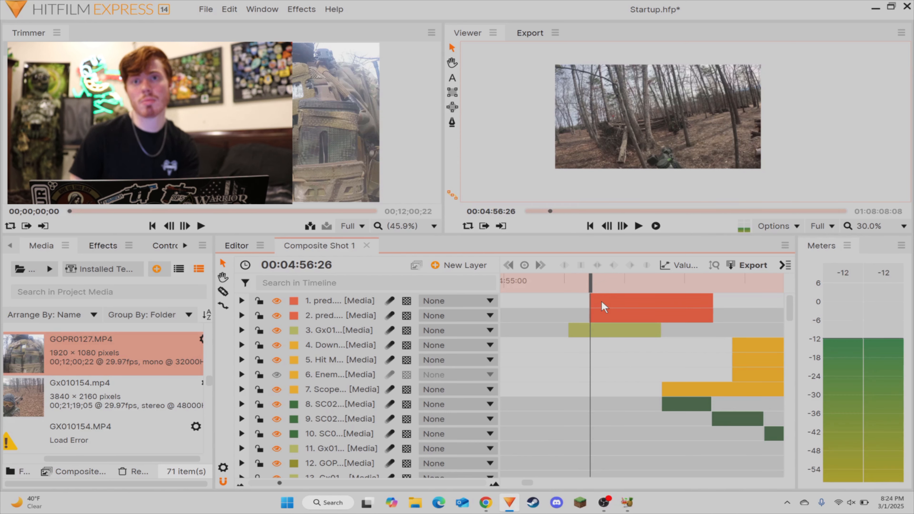
key(space)
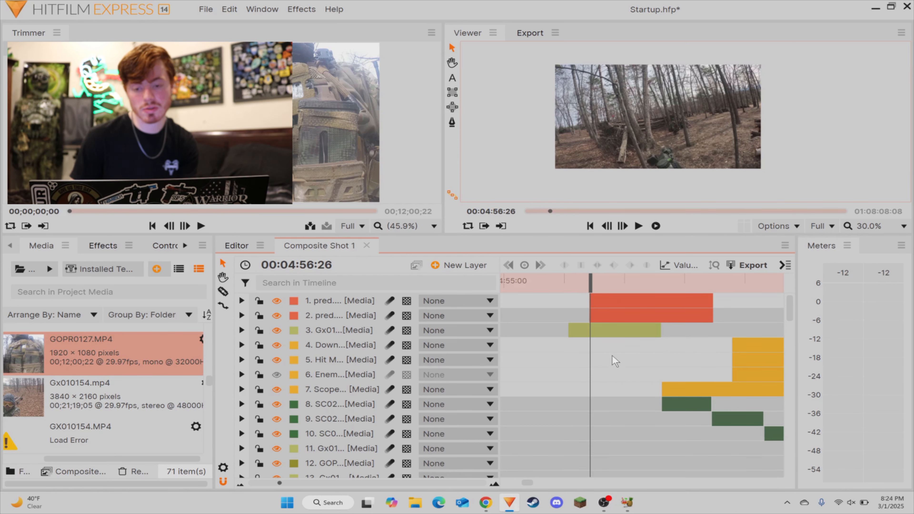
key(space)
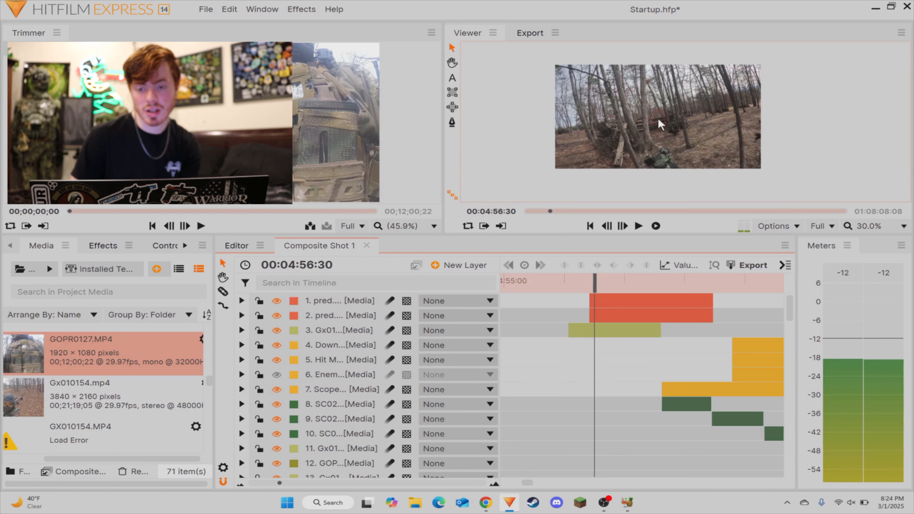
key(Left)
key(Left)
key(Left)
key(Left)
key(Left)
click(613, 314)
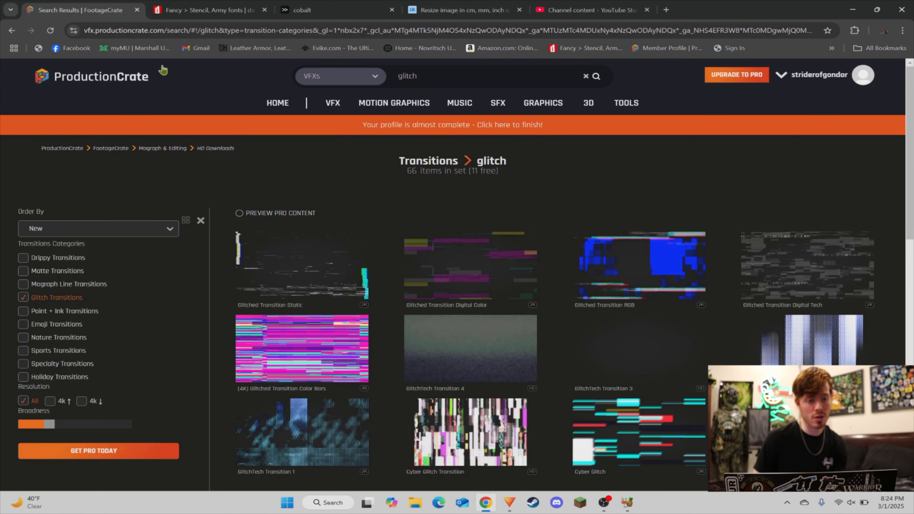
Step: Look at the cobalt.tools page in Chrome and return to HitFilm Express
click(313, 11)
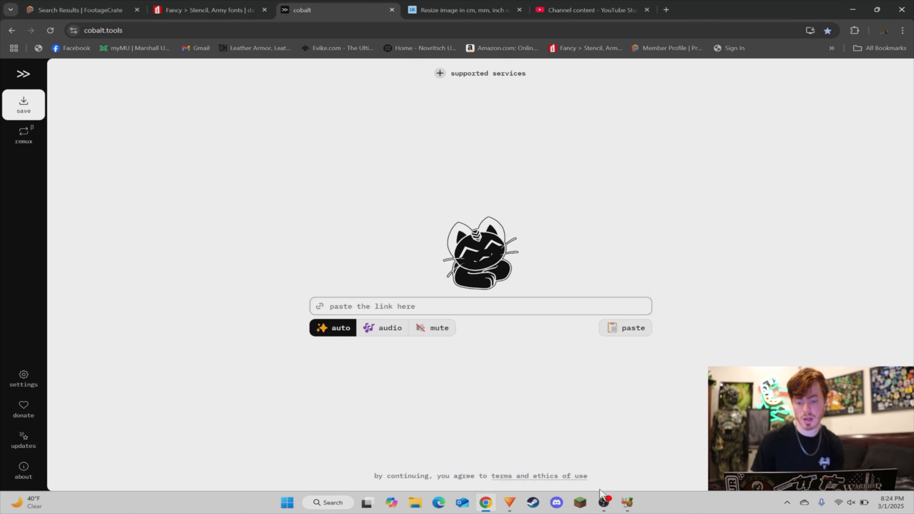
click(602, 501)
click(602, 504)
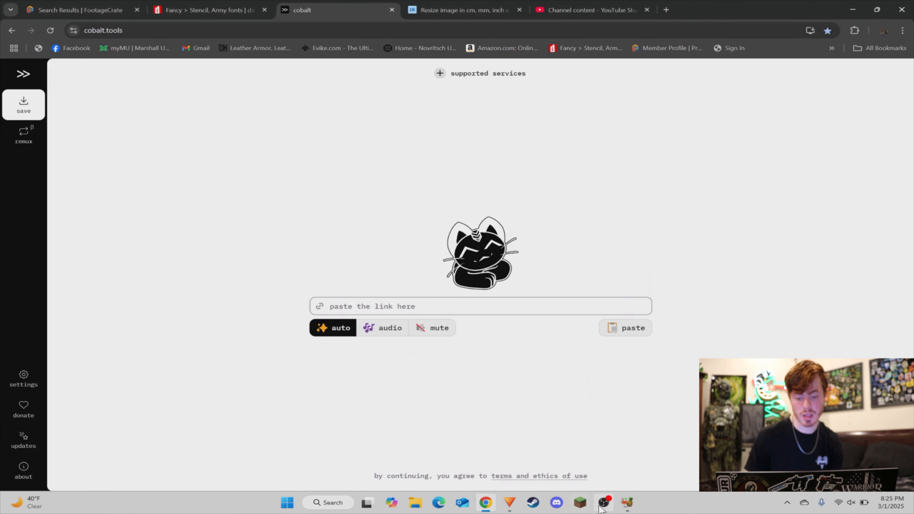
click(509, 503)
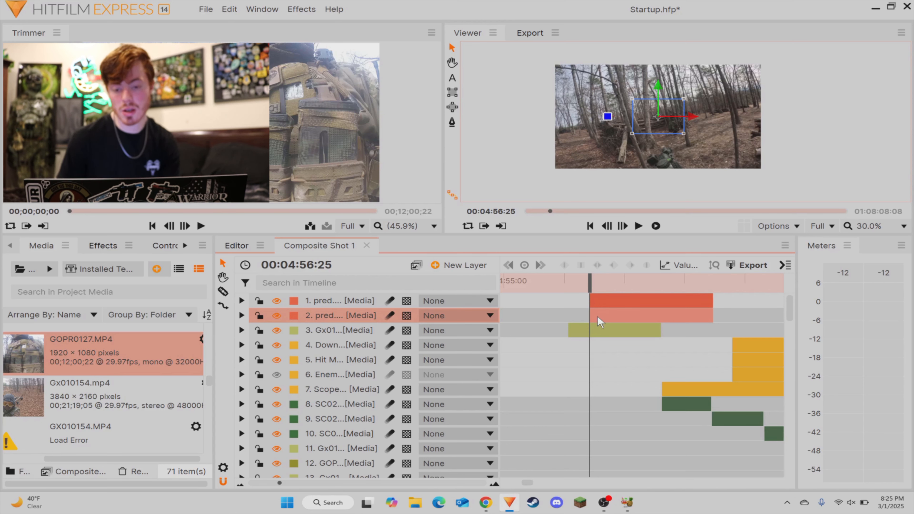
Step: Select the top pred layer and examine its red triangle over the footage up to 00:04:56:31 with the preview at 100%
click(606, 305)
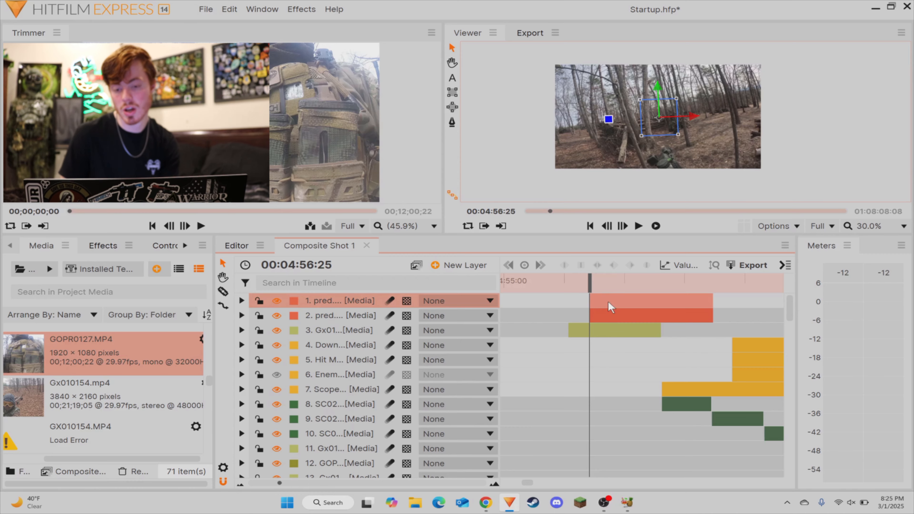
drag(590, 282, 614, 288)
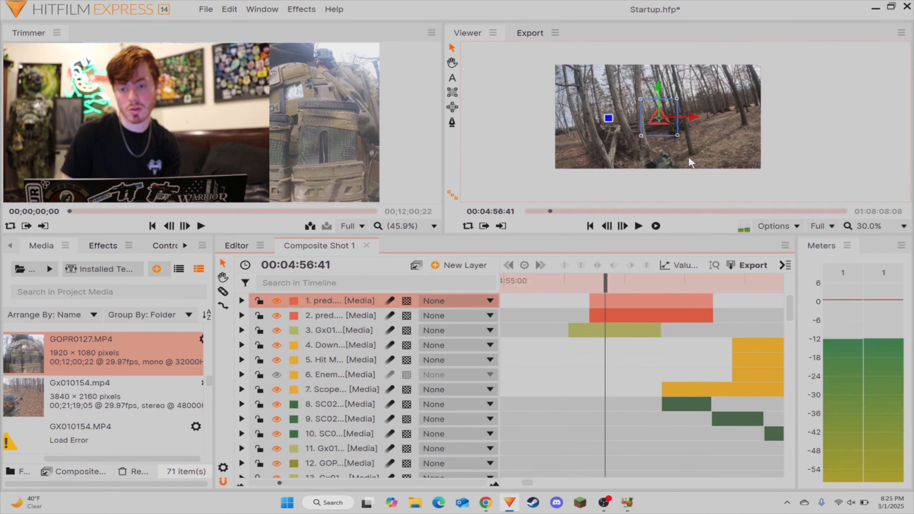
scroll(666, 116, up, 4)
scroll(647, 105, up, 4)
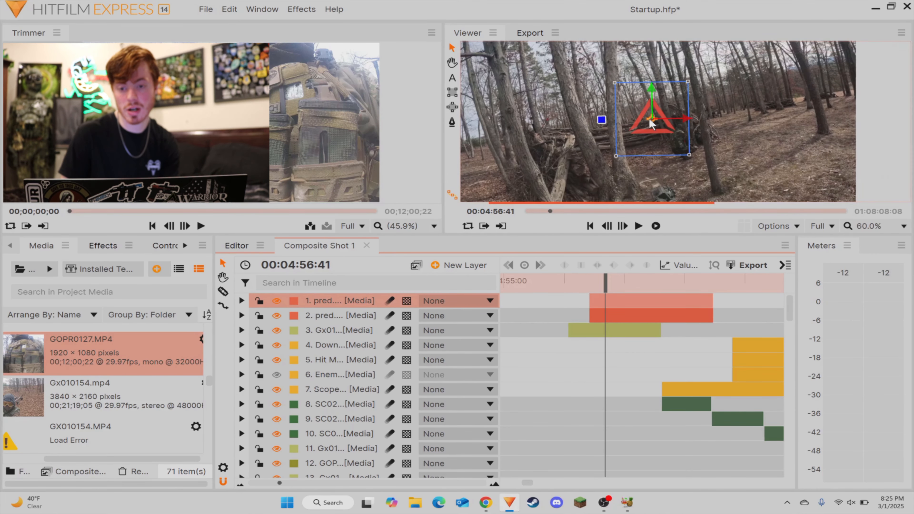
scroll(654, 104, down, 5)
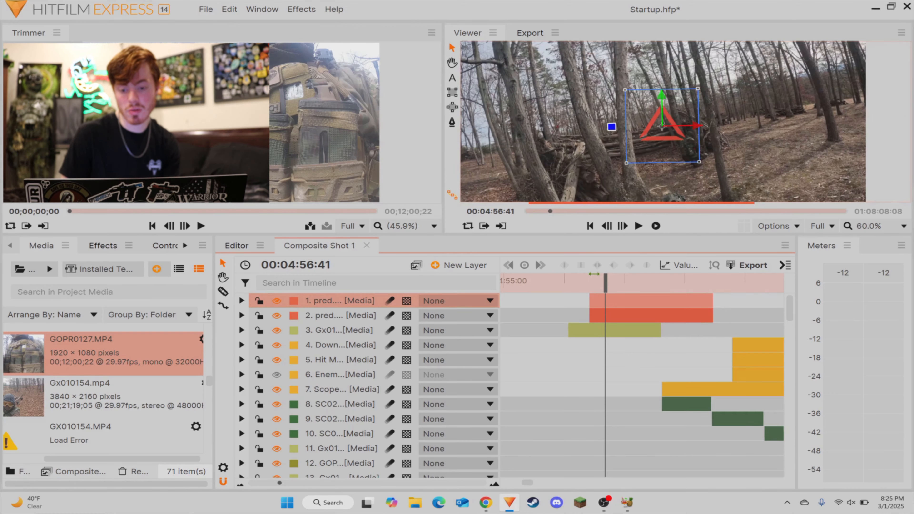
drag(605, 284, 577, 288)
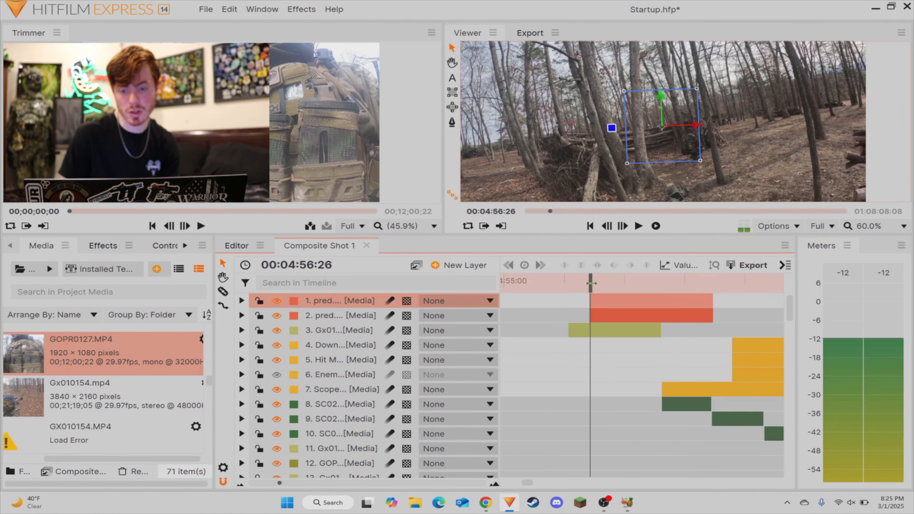
key(period)
key(period)
key(period)
key(period)
scroll(659, 142, up, 4)
key(period)
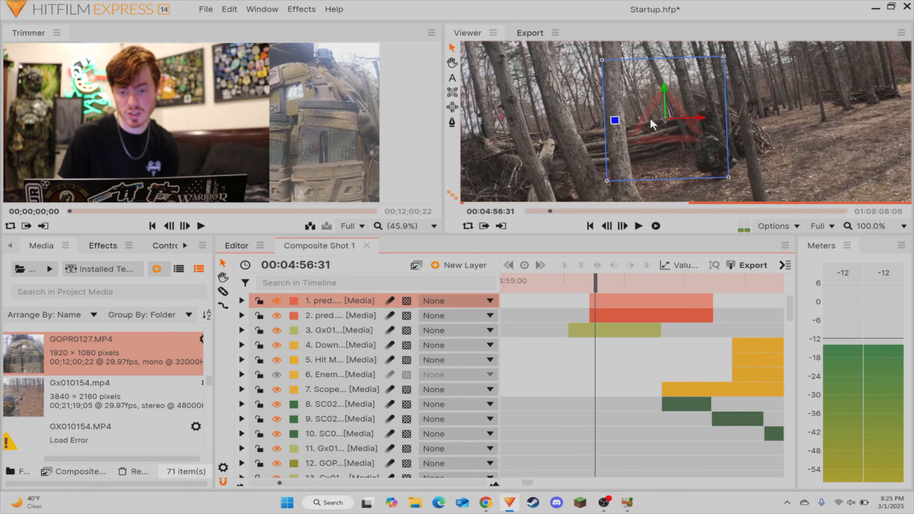
Step: Expand the top pred layer's Transform properties and select its Opacity and Scale keyframes for review
click(241, 300)
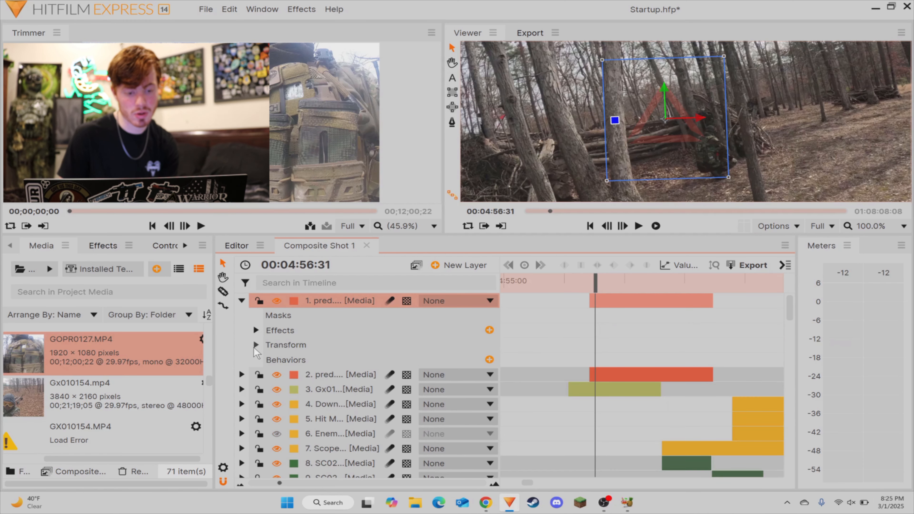
click(256, 345)
drag(754, 350, 557, 376)
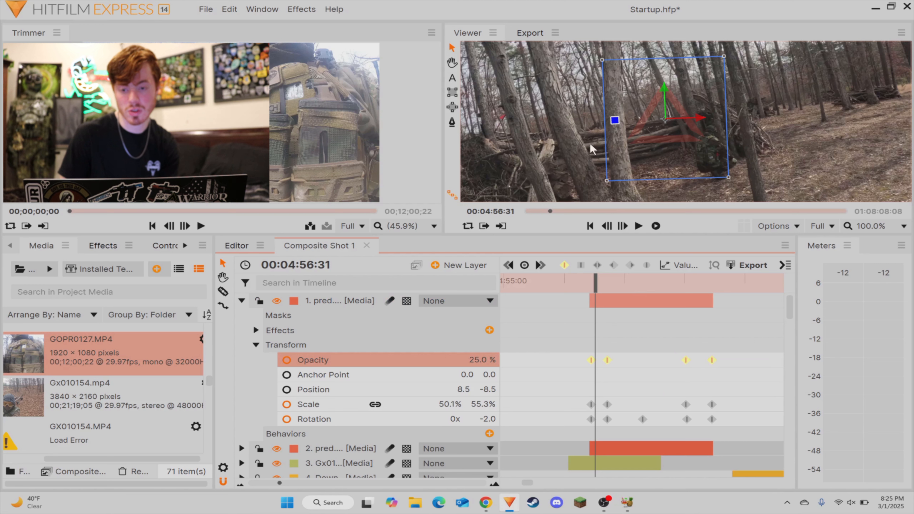
drag(719, 388, 603, 404)
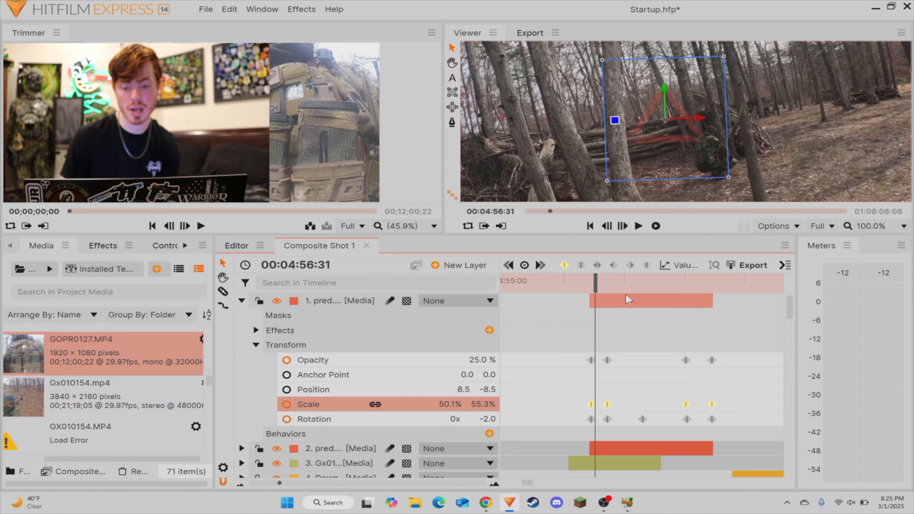
Step: Play the triangle's animation from 00:04:56:25 twice and return the playhead to that time
drag(595, 283, 586, 285)
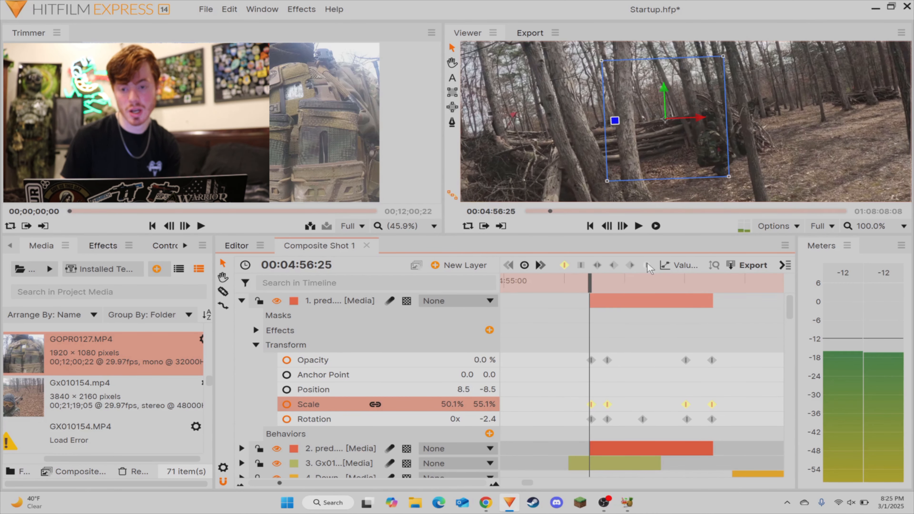
key(space)
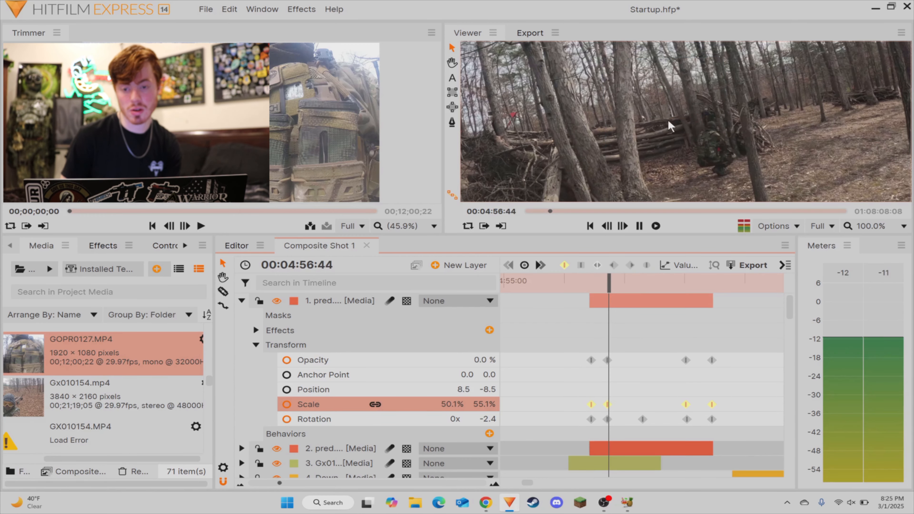
key(space)
drag(630, 286, 590, 286)
key(space)
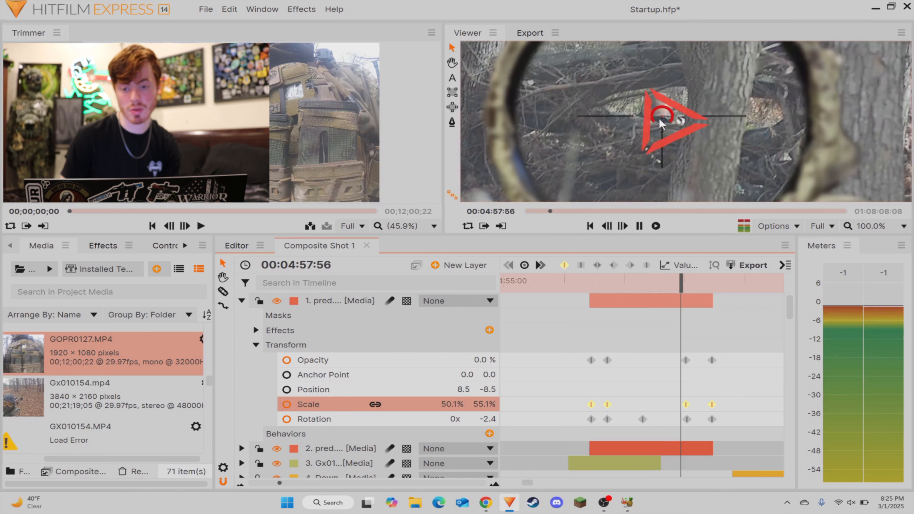
key(space)
drag(606, 286, 590, 286)
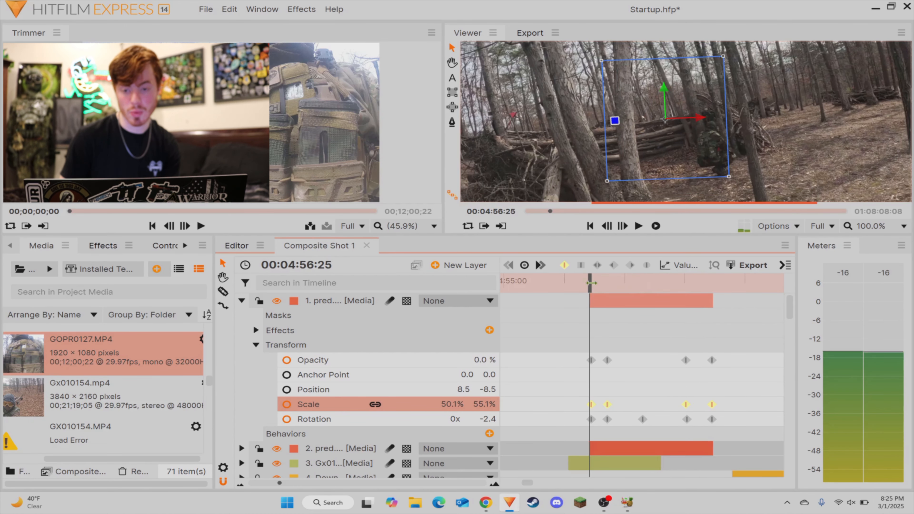
Step: At 00:04:56:30, move the triangle onto the distant target at about -61.4, -6.5 and turn on Position keyframing
key(period)
key(period)
key(period)
key(period)
key(period)
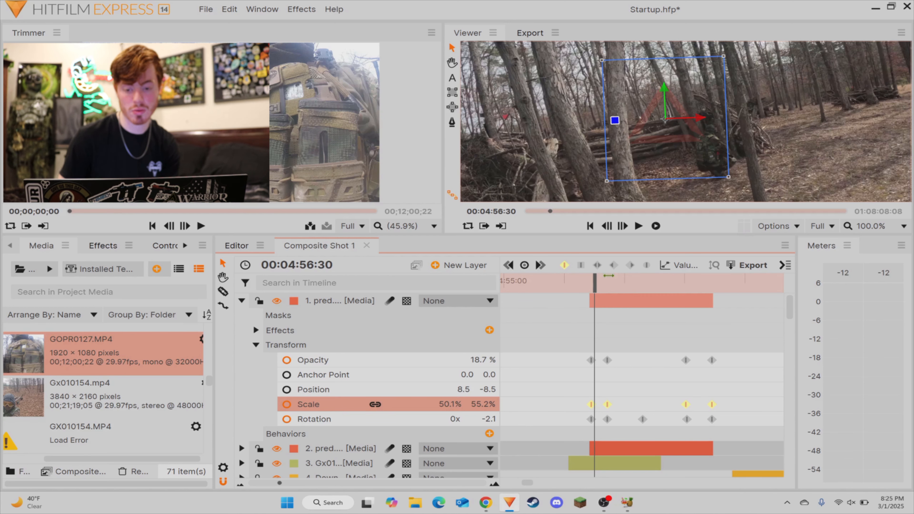
drag(665, 126, 641, 125)
scroll(641, 124, up, 2)
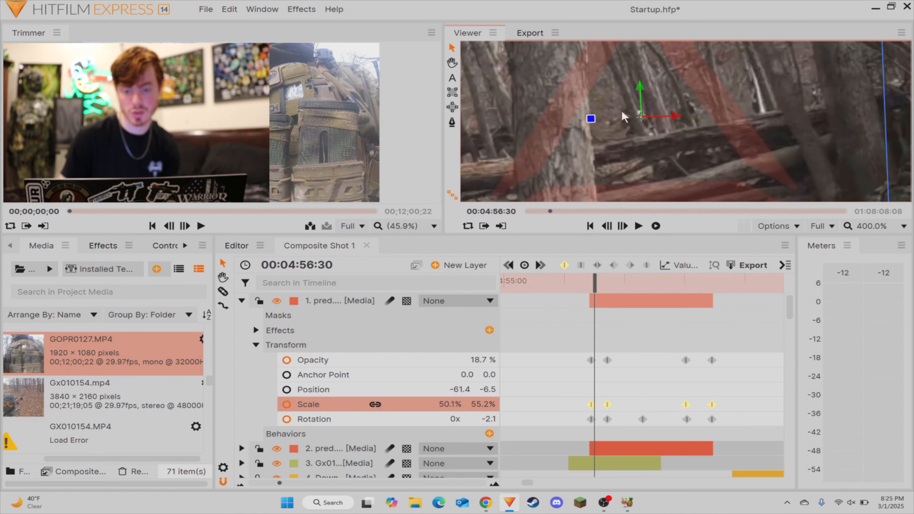
click(287, 389)
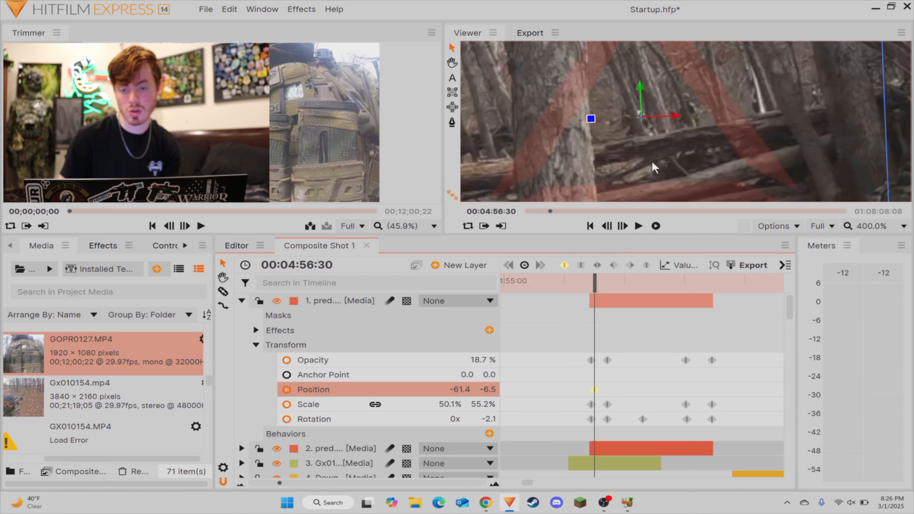
Step: Add a Position keyframe at 00:04:56:43, moving the triangle to about -75.9, -6.5 to follow the target
key(period)
key(period)
key(period)
scroll(643, 135, down, 2)
scroll(638, 128, up, 2)
drag(640, 117, 620, 117)
key(space)
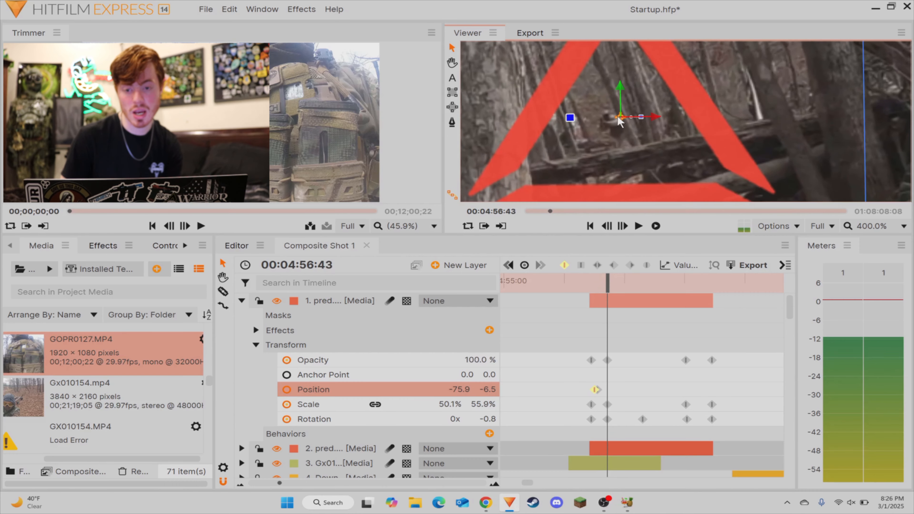
Step: Add a Position keyframe at 00:04:56:51, placing the triangle at about -91.4, -15.5
key(period)
scroll(605, 125, down, 1)
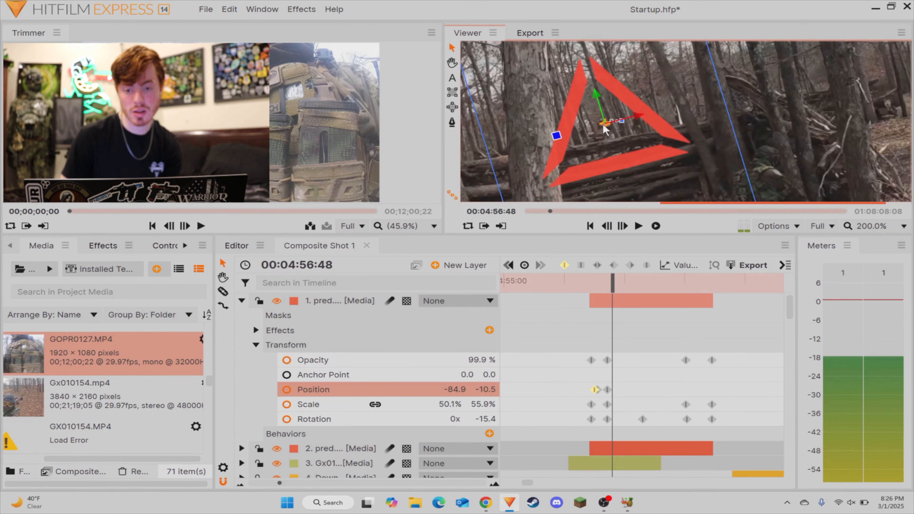
scroll(605, 126, up, 1)
key(period)
key(period)
key(period)
drag(605, 116, 592, 125)
click(593, 129)
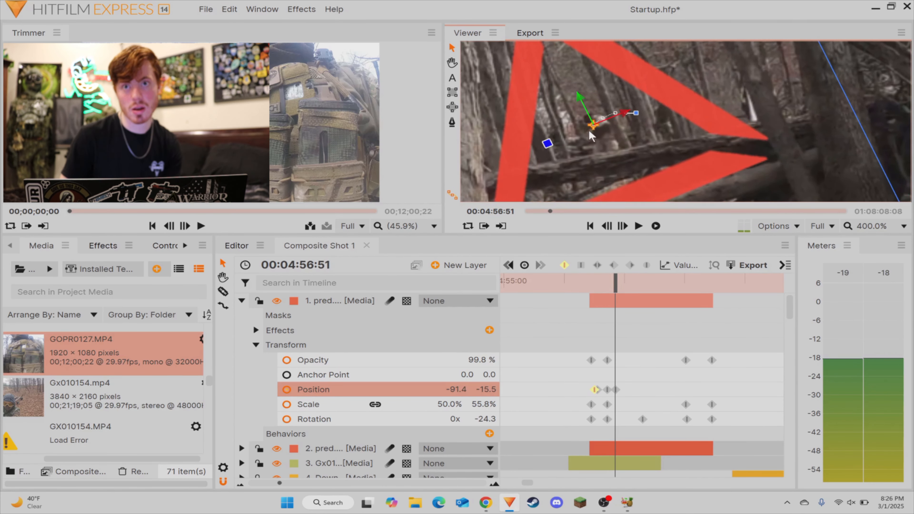
Step: Keep adding Position keyframes every few frames up to 00:04:57:34, tracking the target to about -151.9, -28.5
key(period)
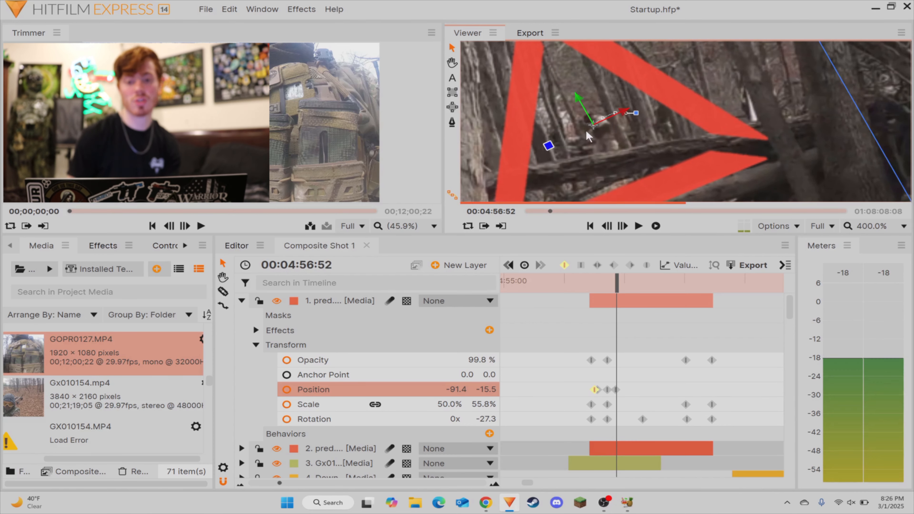
key(period)
key(period)
key(period)
key(period)
key(period)
key(period)
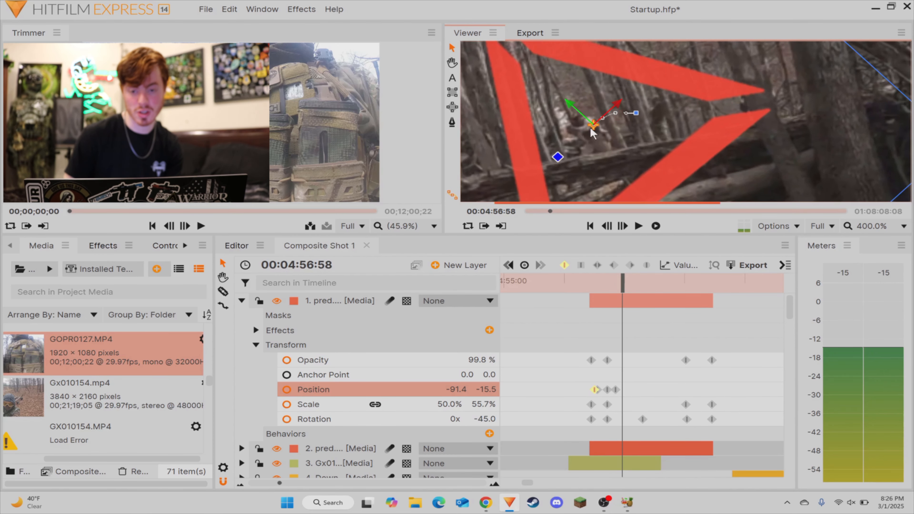
key(period)
key(period)
drag(591, 125, 645, 133)
key(period)
key(period)
key(period)
key(period)
key(period)
key(period)
key(period)
key(period)
key(period)
key(period)
key(period)
key(period)
key(period)
key(period)
key(period)
key(period)
key(period)
key(period)
key(period)
key(period)
key(period)
key(period)
key(period)
key(period)
key(period)
key(period)
key(period)
key(period)
key(period)
Step: Split the top pred layer at the end of the first Gx01 piece and delete the part after the cut
key(period)
key(period)
key(period)
key(period)
key(period)
key(period)
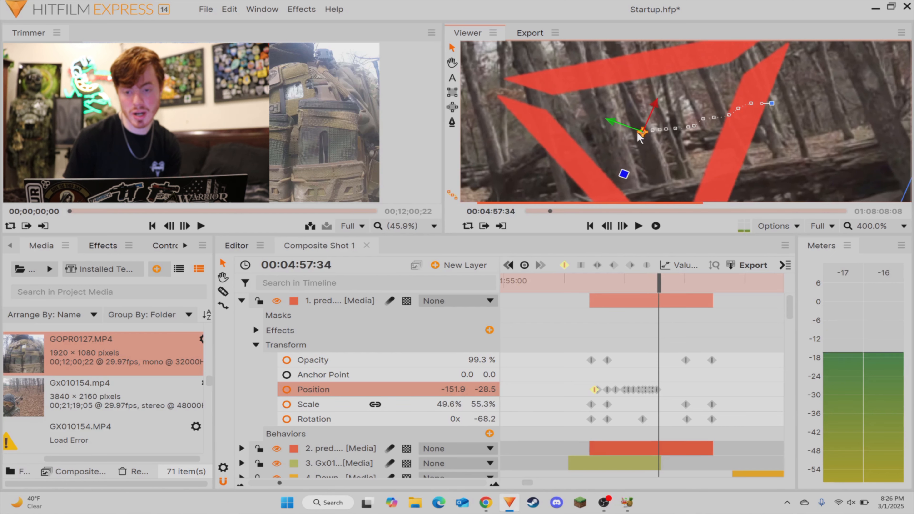
key(period)
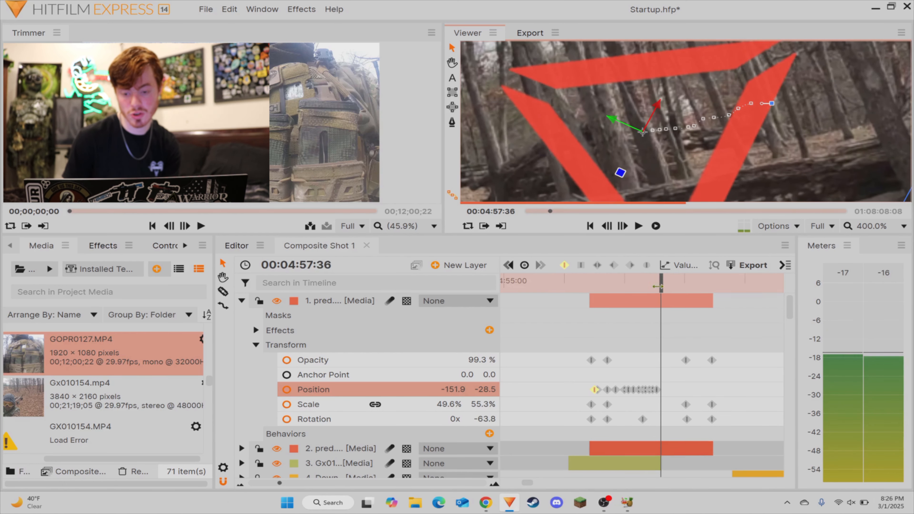
key(period)
drag(662, 285, 658, 290)
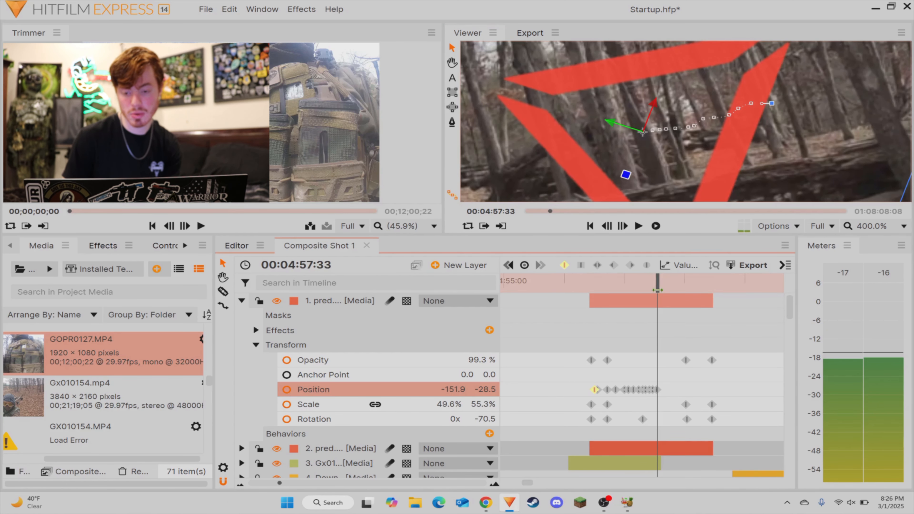
key(c)
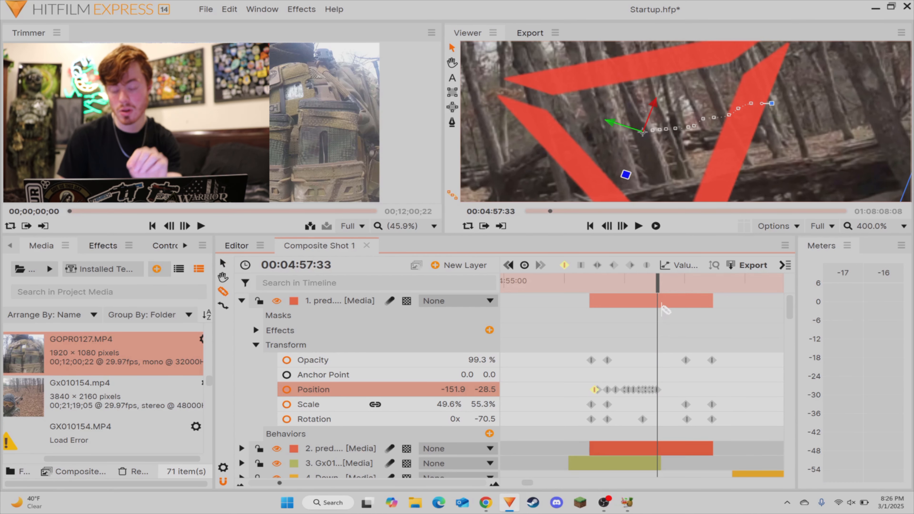
click(663, 302)
key(v)
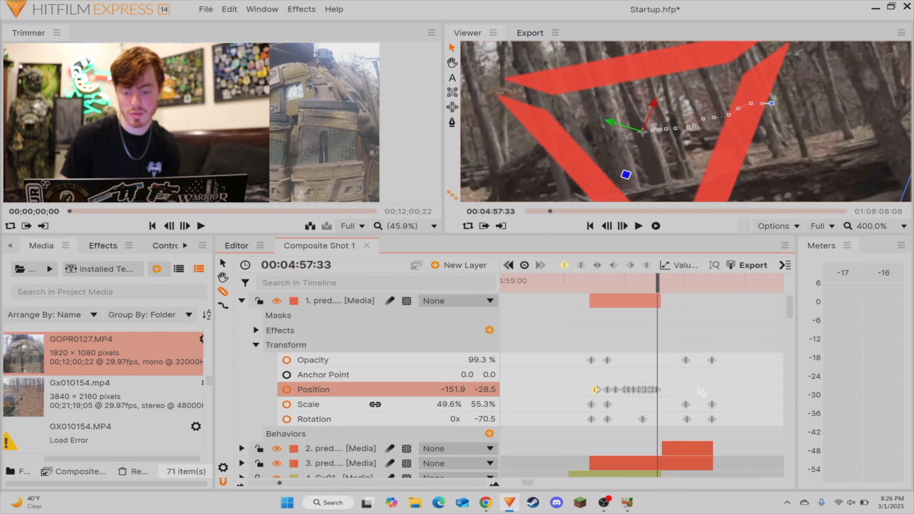
click(708, 454)
key(Delete)
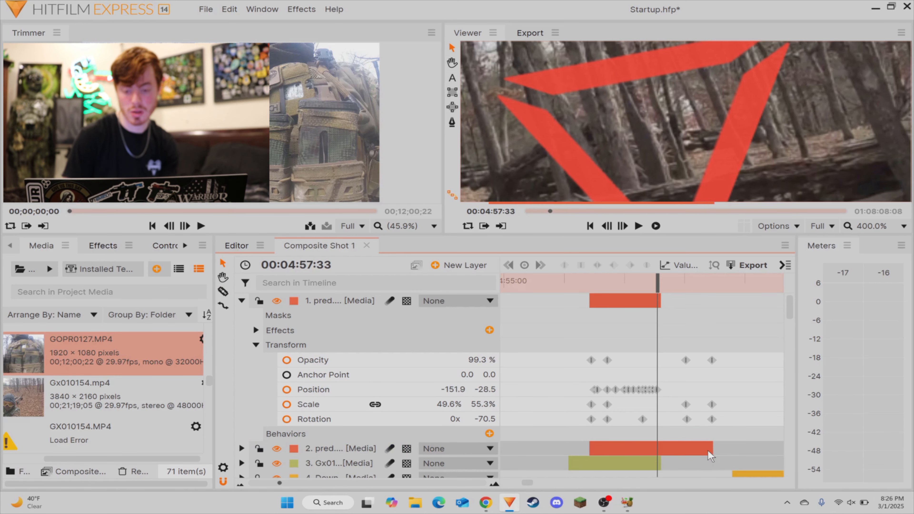
Step: Collapse the top pred layer's properties, fit the whole frame in view, and play the triangle shot from 00:04:56:21
drag(685, 383, 657, 382)
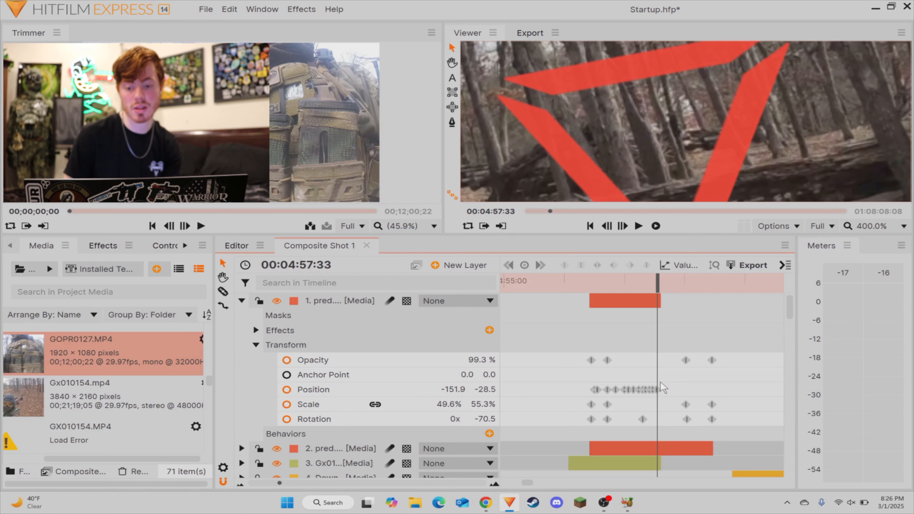
scroll(632, 151, down, 8)
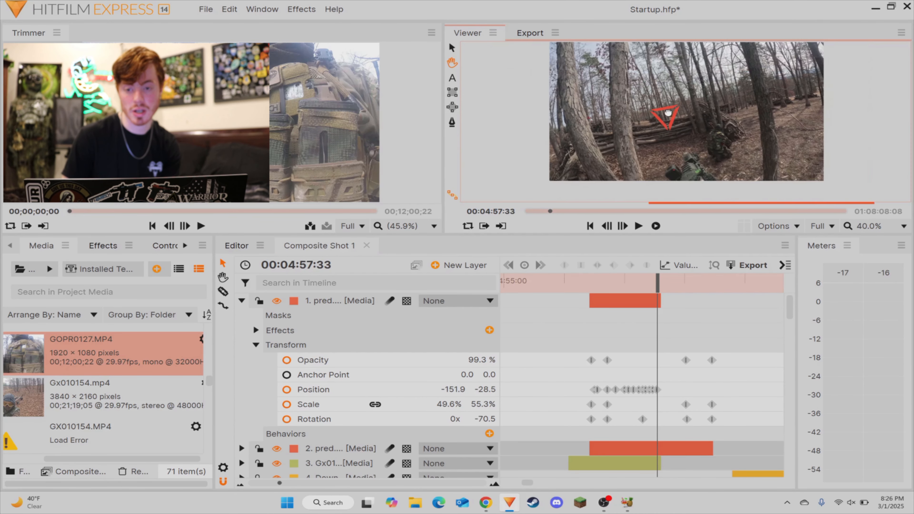
click(241, 301)
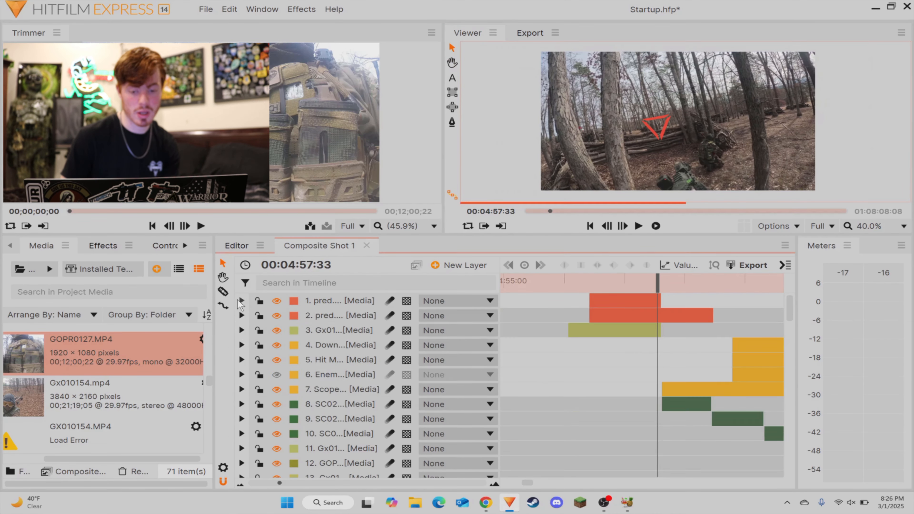
click(586, 285)
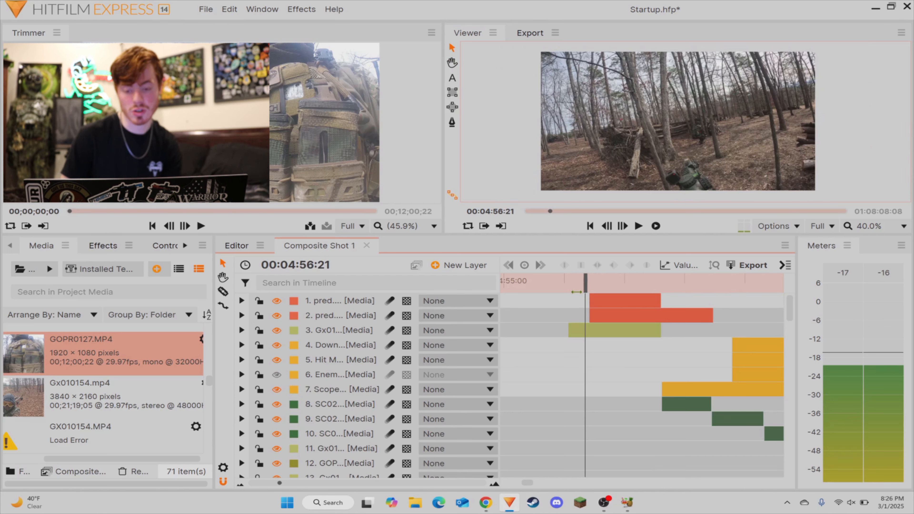
key(space)
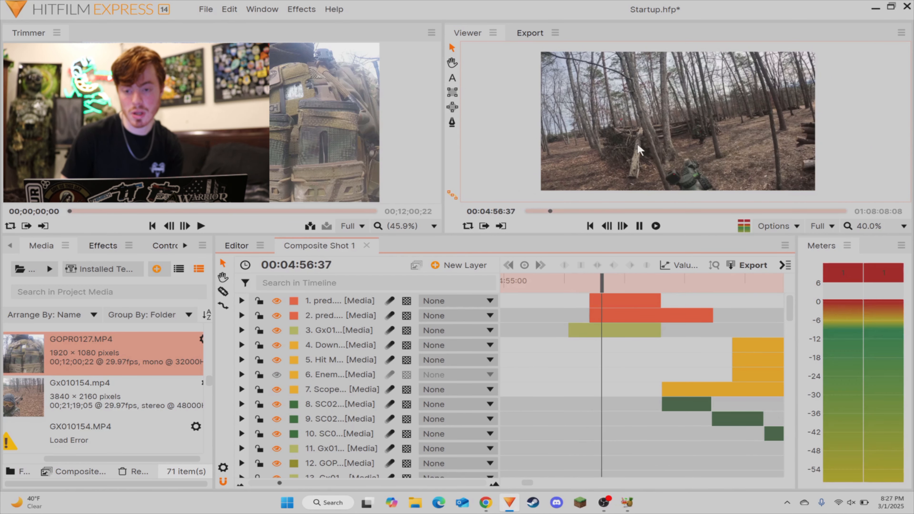
key(space)
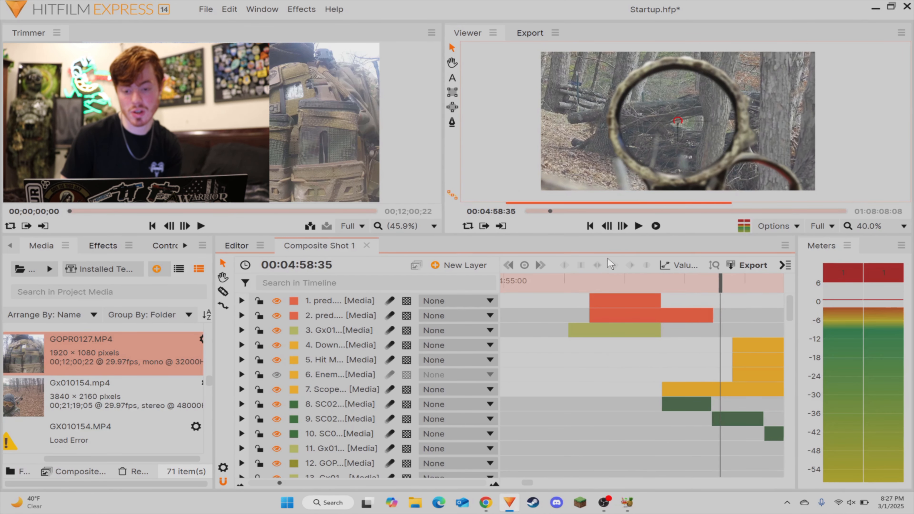
Step: Replay the sequence from 00:04:56:25 through the scope and GOPR clips, and return the playhead to 00:04:58:57
click(590, 280)
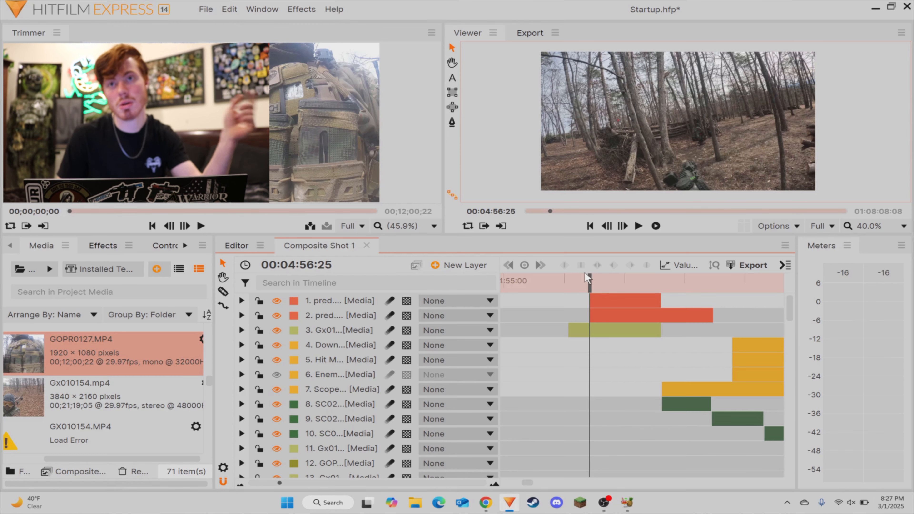
key(space)
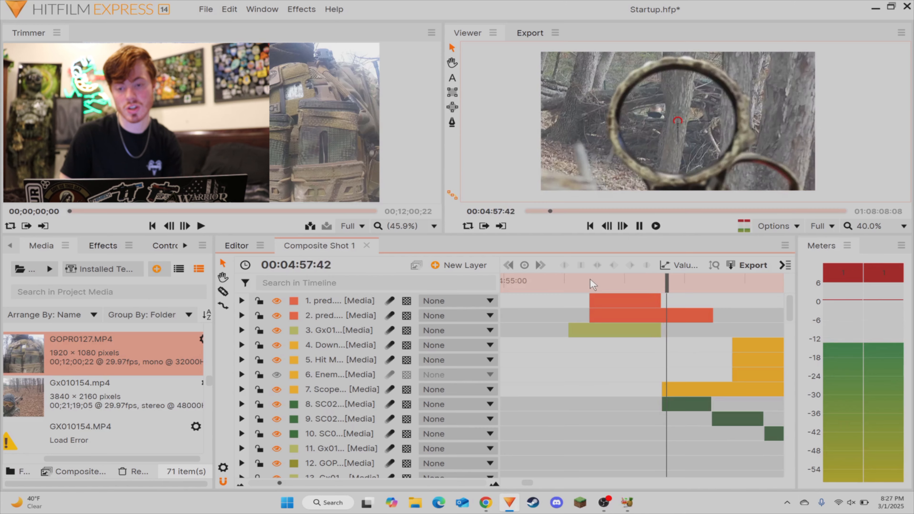
key(space)
key(space)
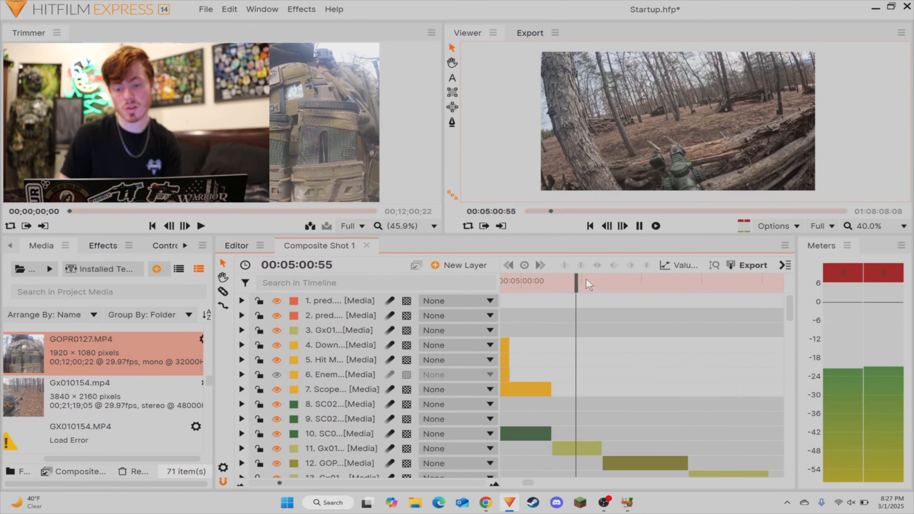
key(space)
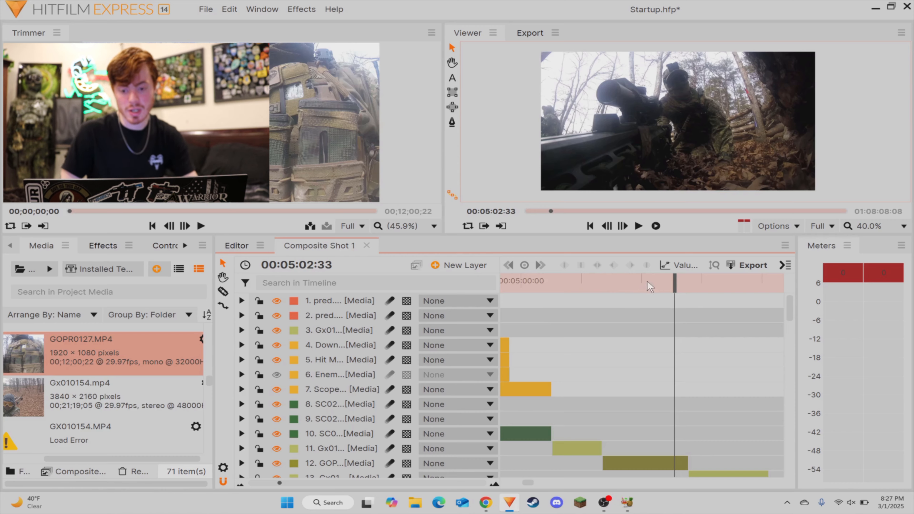
drag(647, 283, 613, 302)
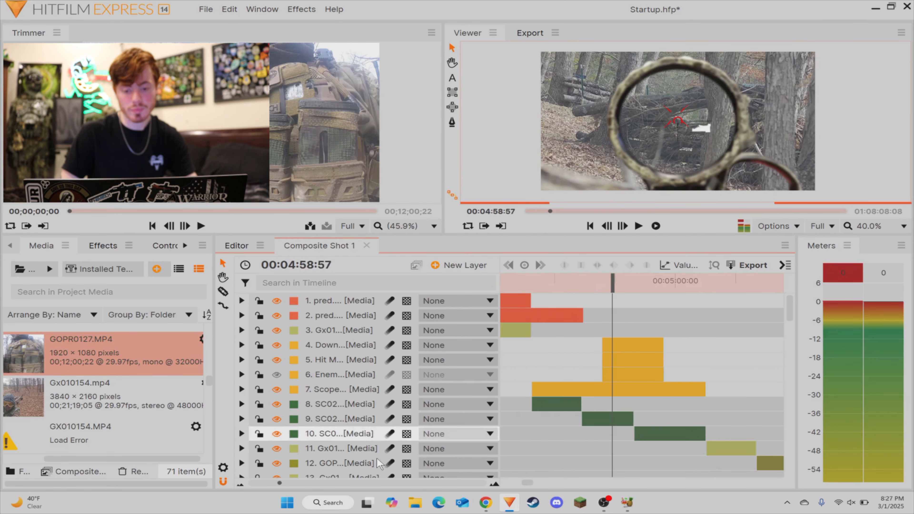
Step: Slice layer 29 (Gx0) near its end and change the label color of the cut-off piece to light purple
scroll(307, 484, down, 3)
scroll(307, 484, up, 1)
scroll(307, 484, down, 1)
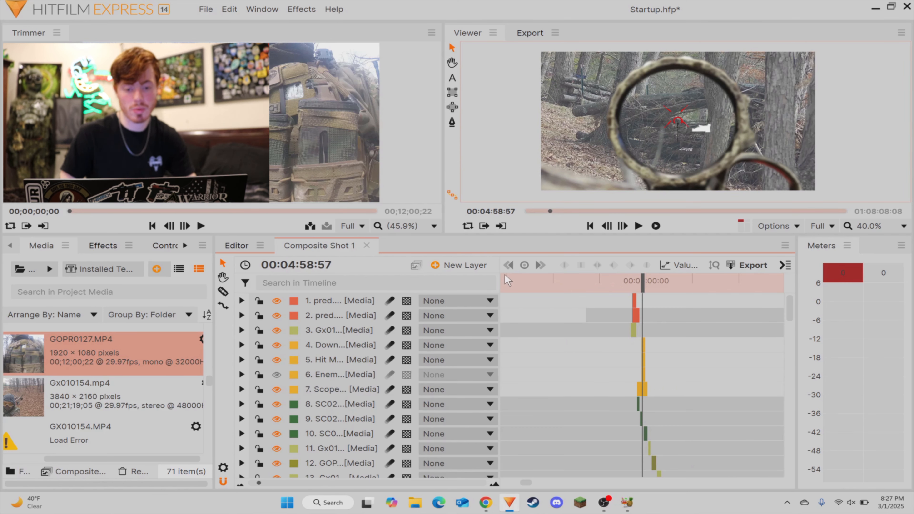
drag(525, 291, 288, 322)
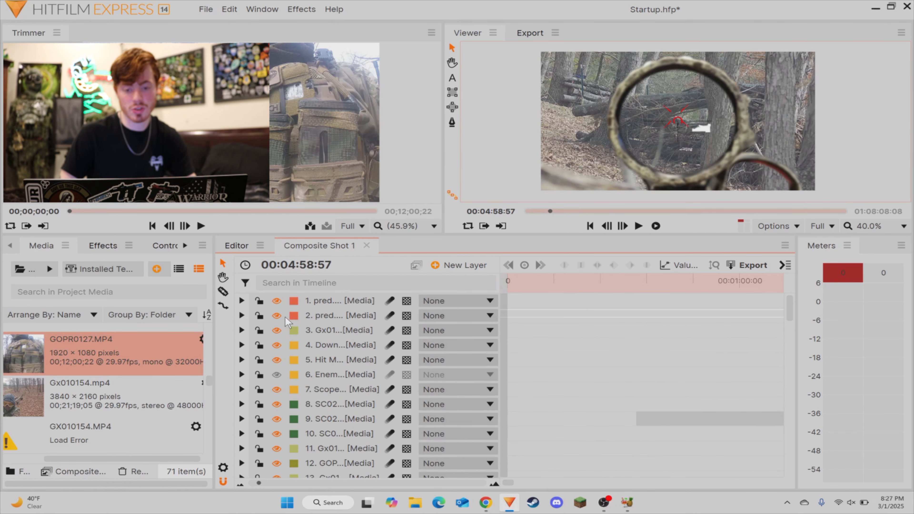
drag(651, 312, 318, 307)
scroll(319, 310, down, 8)
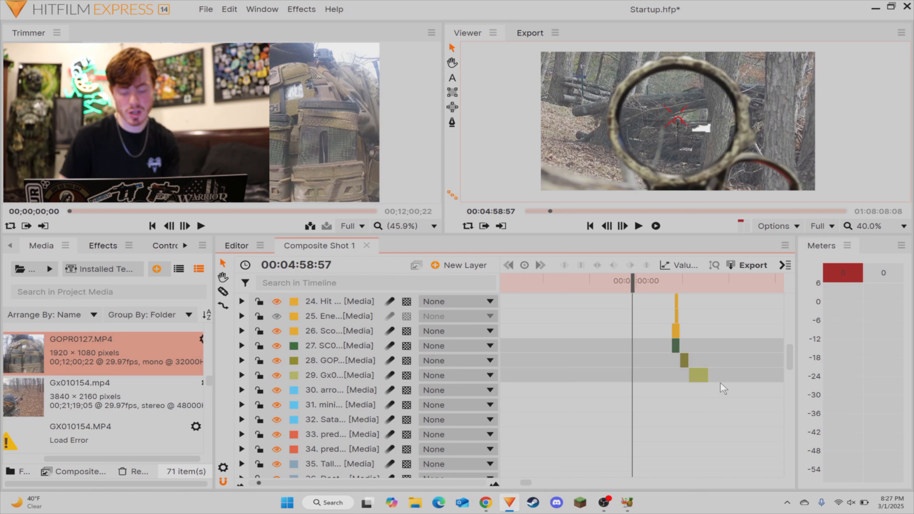
click(703, 376)
key(v)
click(706, 390)
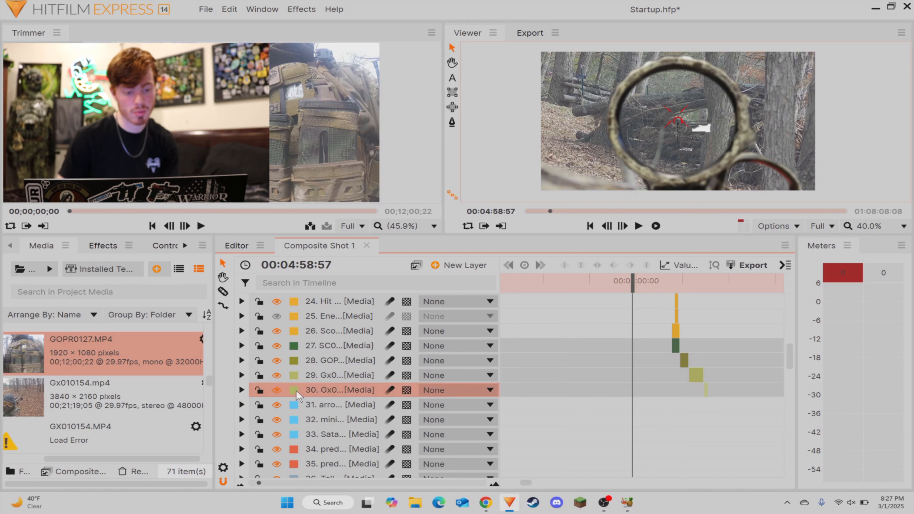
click(295, 391)
click(313, 322)
click(729, 401)
Step: Select all layers, shift them 00:00:04:26 earlier, and move the playhead to 00:05:14:09 at the end of the purple Gx0 piece
scroll(318, 414, down, 10)
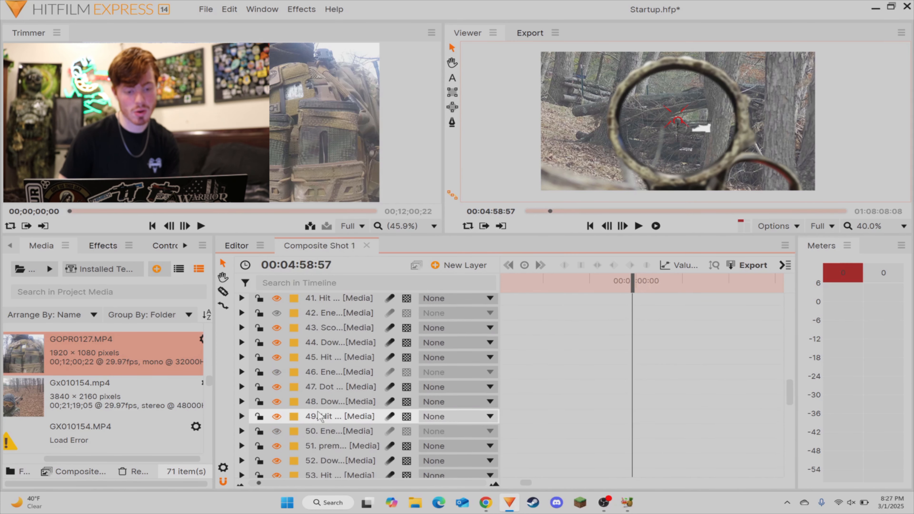
scroll(316, 418, up, 15)
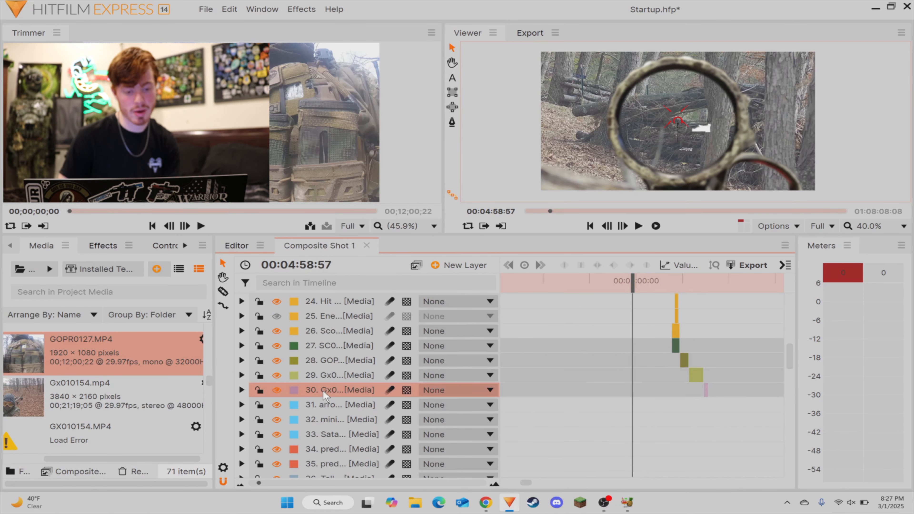
scroll(311, 399, up, 3)
key(ctrl+a)
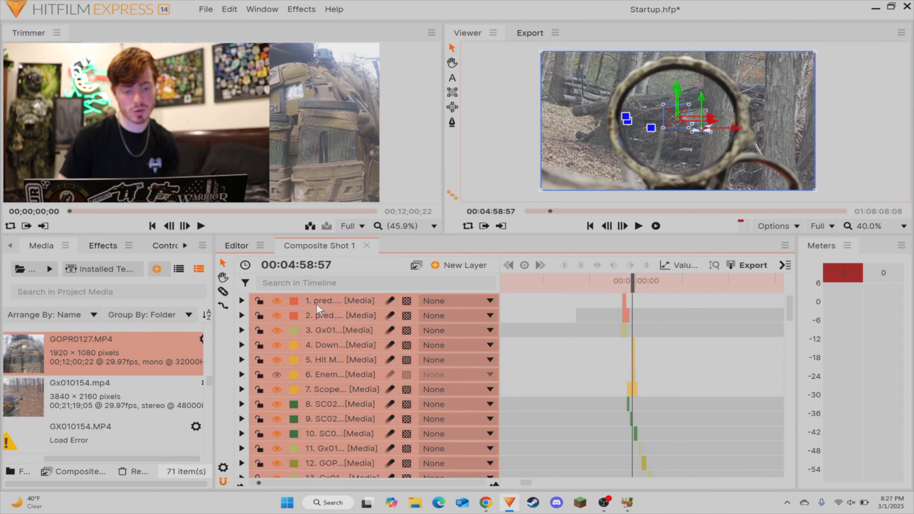
drag(627, 320, 606, 329)
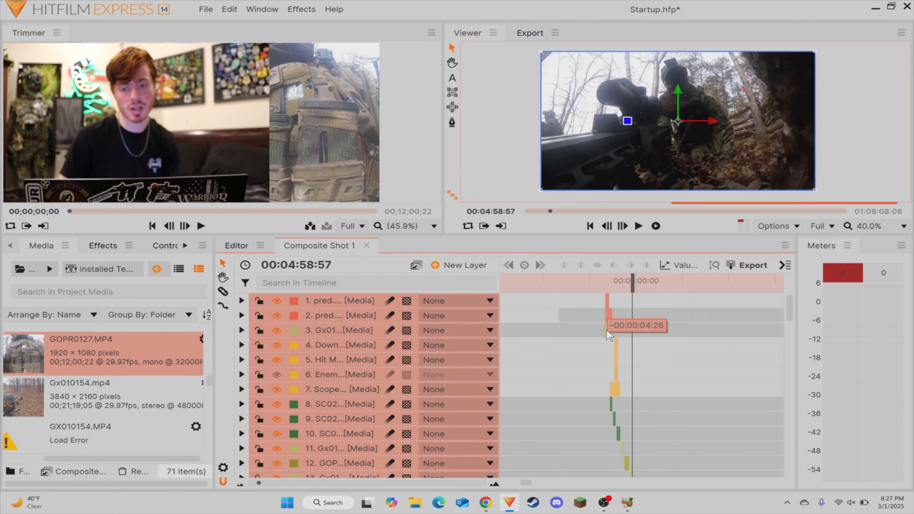
click(585, 326)
drag(633, 283, 691, 285)
scroll(653, 349, down, 7)
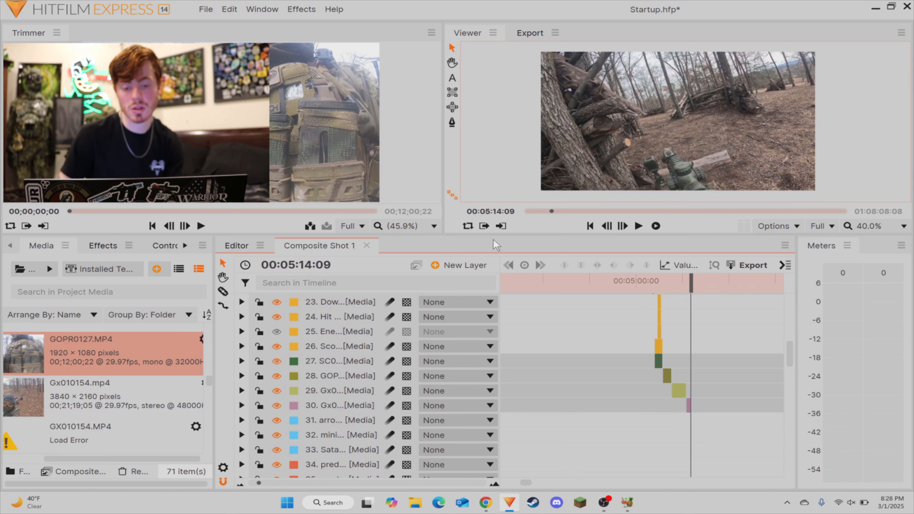
Step: Find Composite Shot 1 in the project media and review its properties, leaving the duration and frame settings as they are
scroll(99, 432, down, 3)
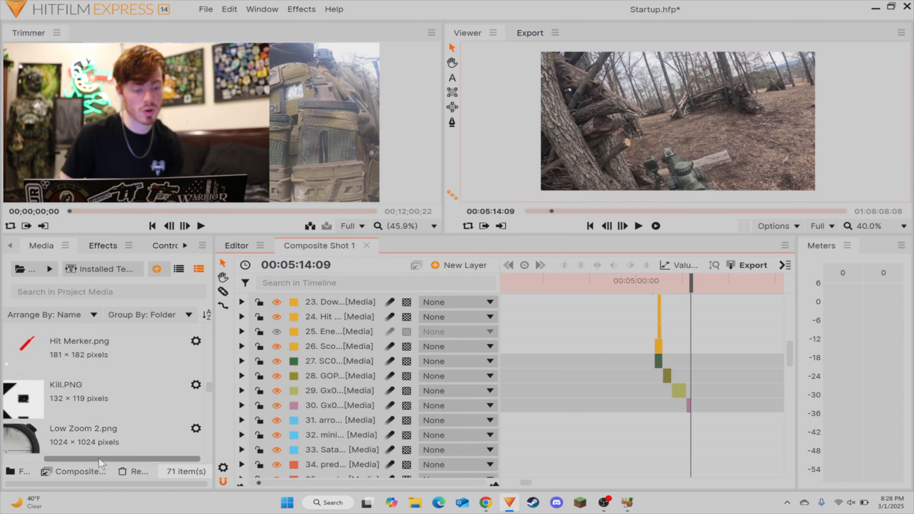
scroll(71, 409, down, 8)
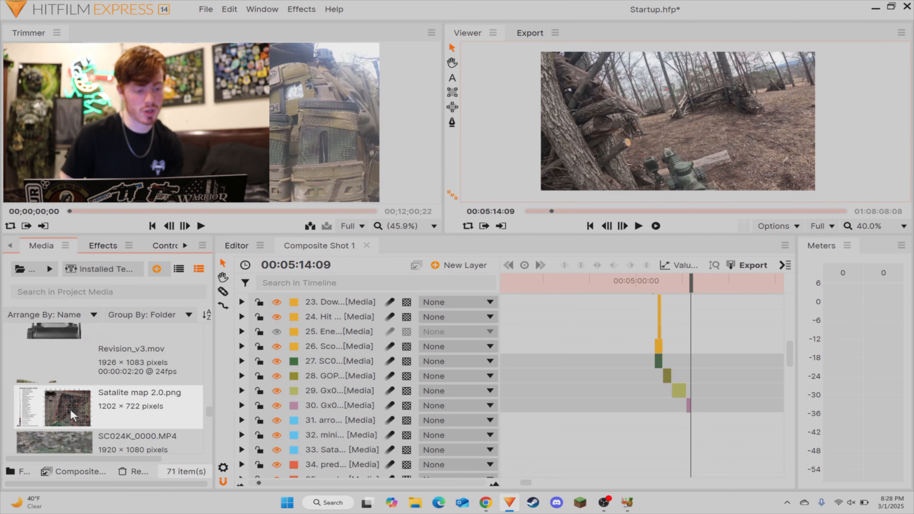
scroll(70, 410, down, 5)
click(74, 409)
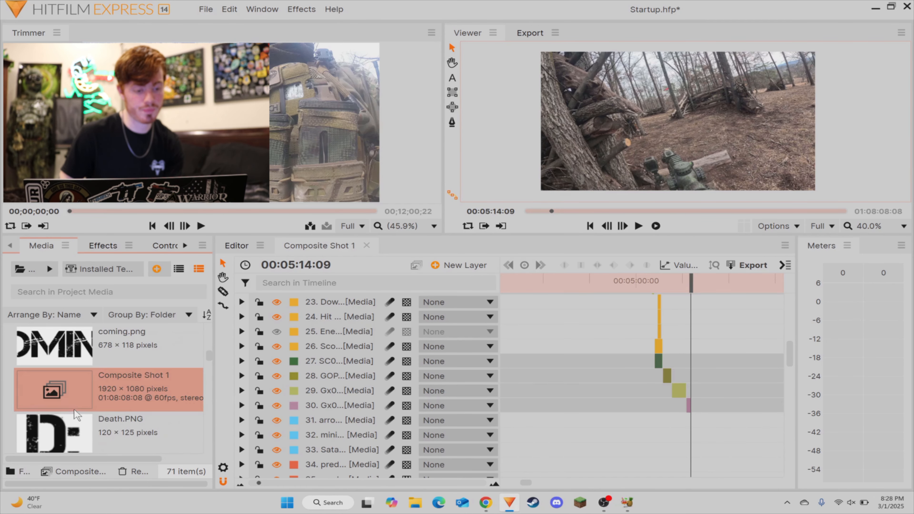
right_click(80, 408)
click(105, 400)
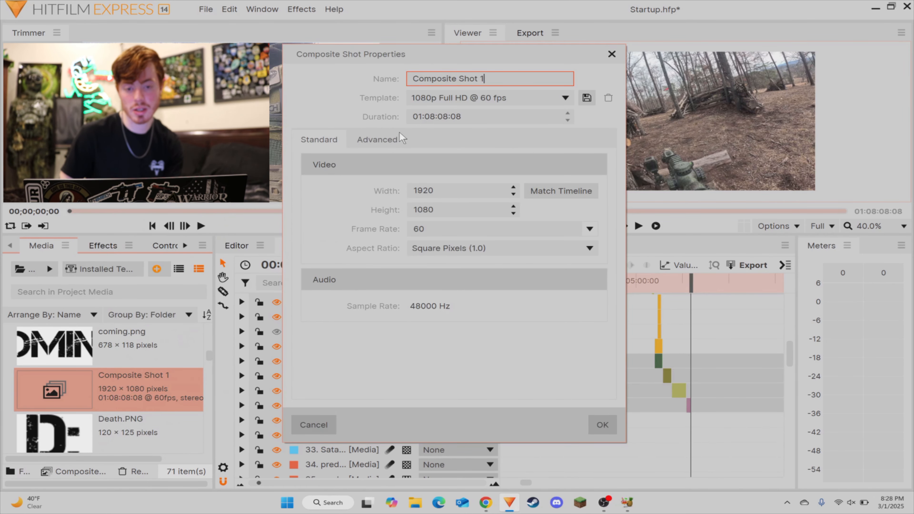
drag(471, 57, 288, 135)
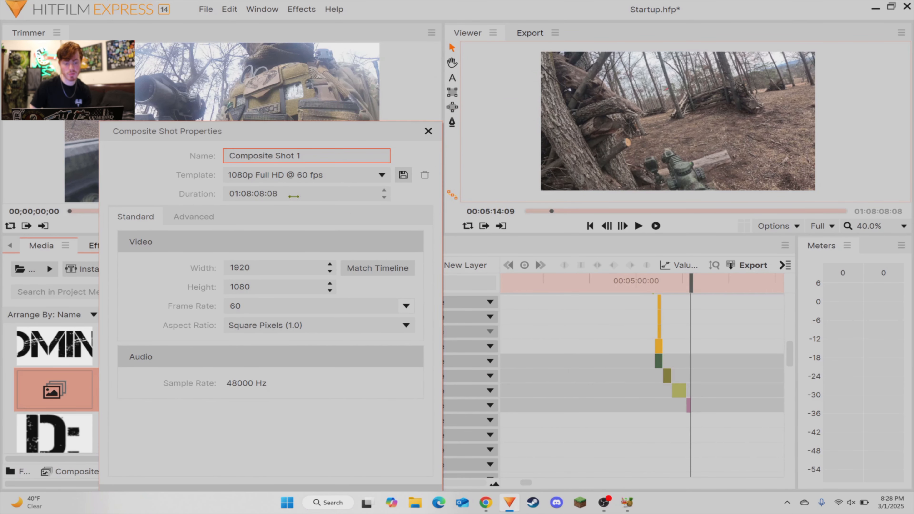
click(428, 133)
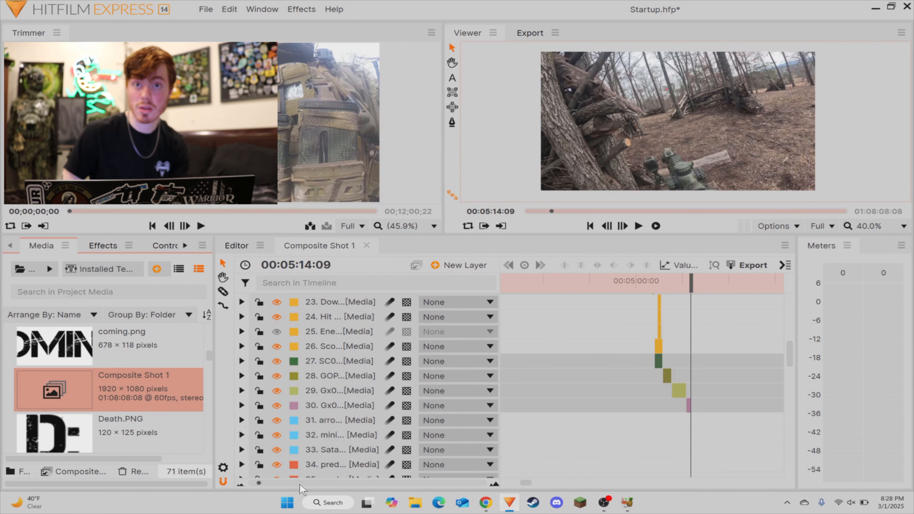
Step: Try shortening the composite shot by pulling the timeline's end back to a duration of about 00:19:09:27
scroll(291, 484, down, 3)
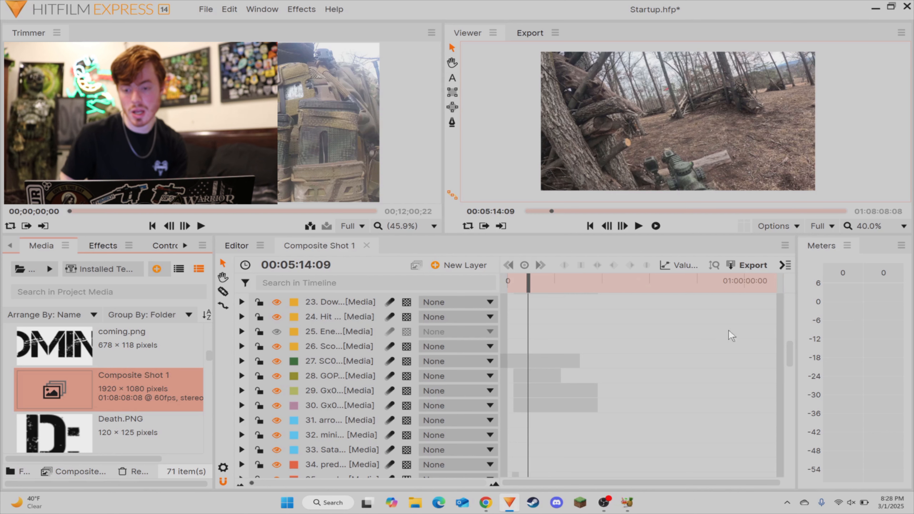
drag(614, 286, 595, 287)
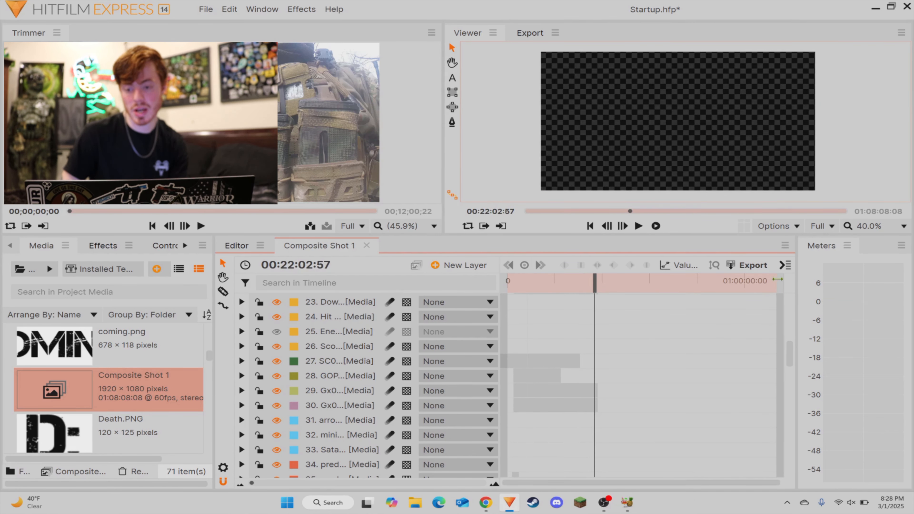
mouse_move(778, 280)
mouse_down()
mouse_move(557, 287)
mouse_move(622, 290)
mouse_move(579, 297)
mouse_up()
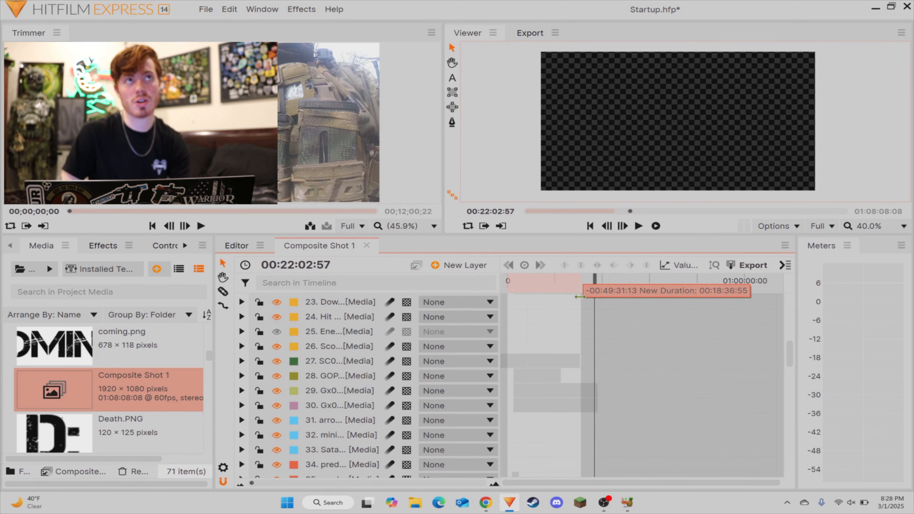
drag(583, 296, 575, 293)
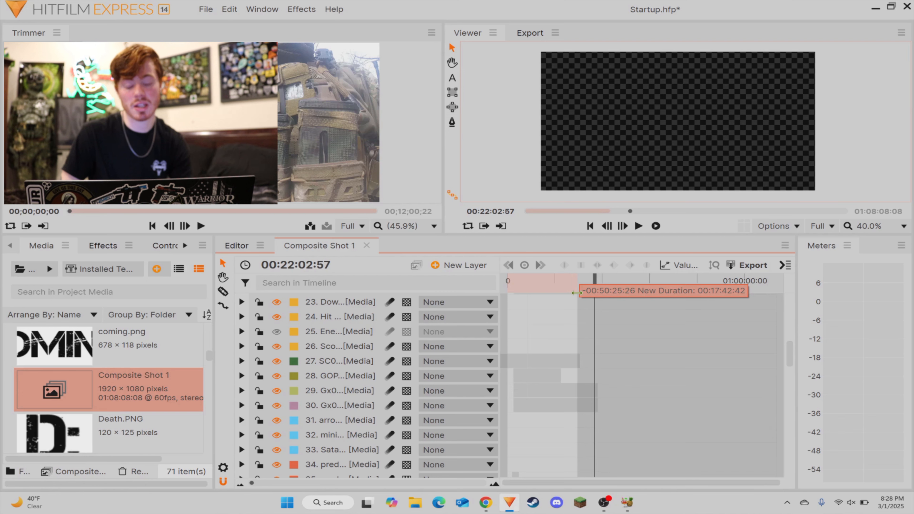
mouse_move(576, 293)
mouse_down()
mouse_move(648, 299)
mouse_move(584, 305)
mouse_move(614, 305)
mouse_move(581, 313)
mouse_up()
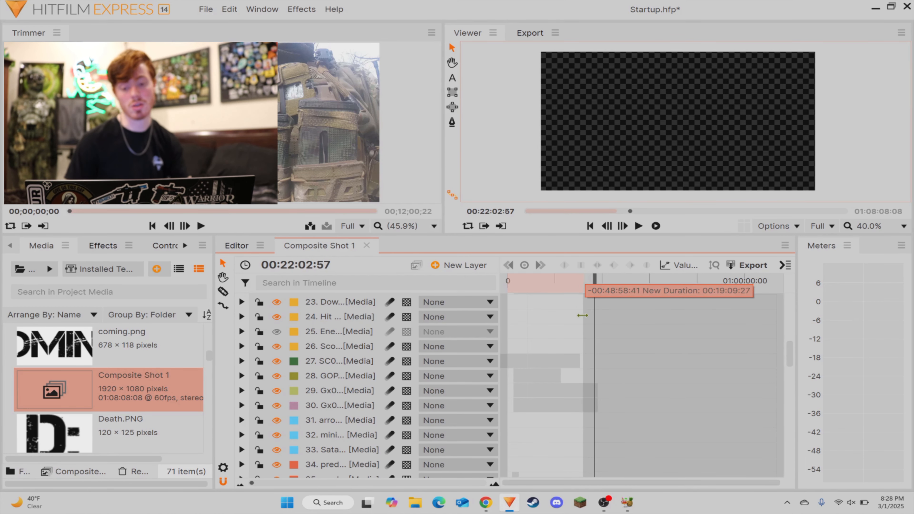
drag(583, 316, 583, 314)
drag(577, 314, 751, 316)
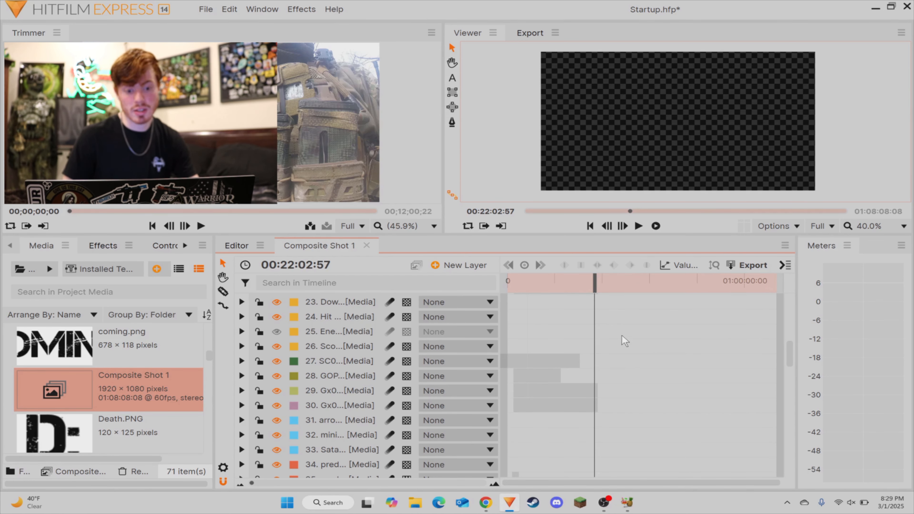
Step: Export the composite shot as an MP4 file named Startup in the Videos folder
click(751, 264)
scroll(310, 216, down, 1)
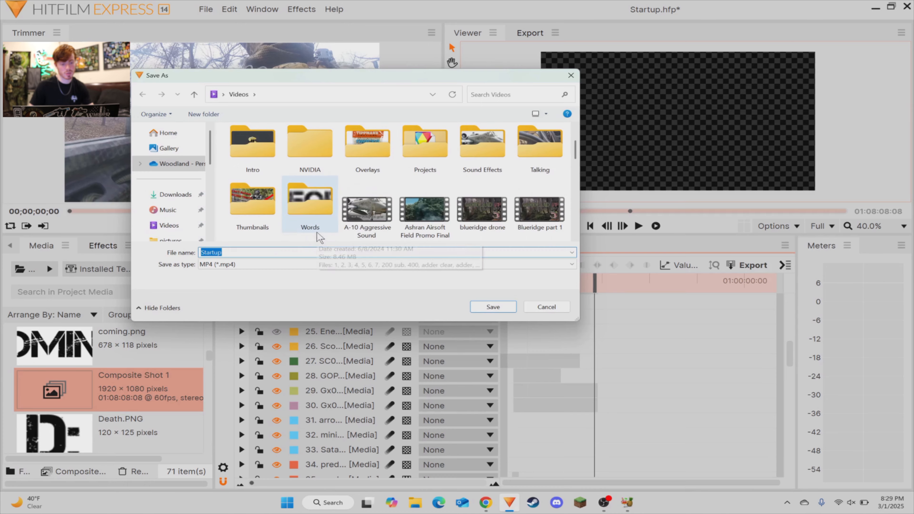
scroll(309, 202, down, 2)
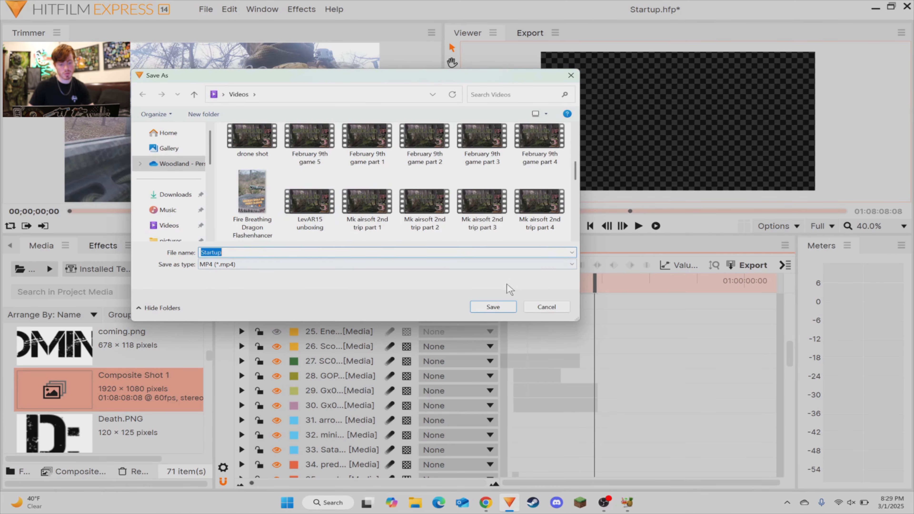
click(493, 307)
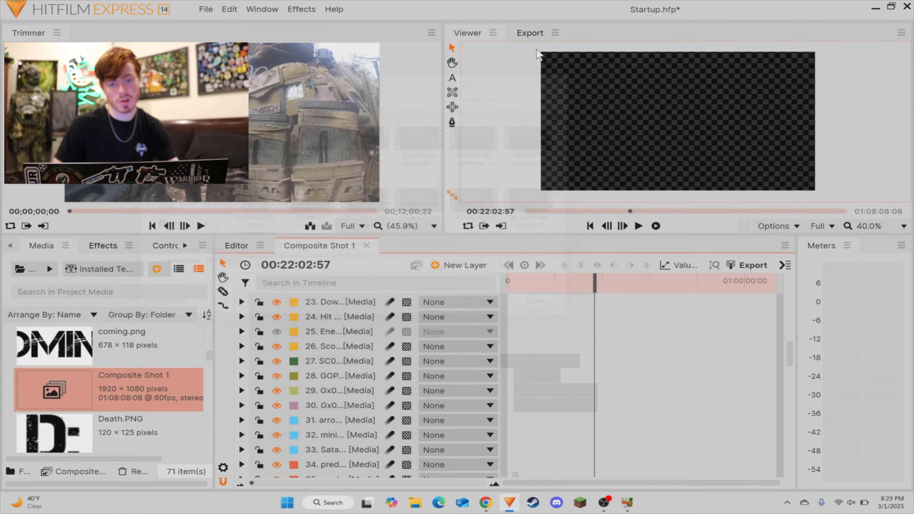
Step: Show the end of the export queue and review the available default export presets
click(529, 33)
scroll(717, 180, down, 15)
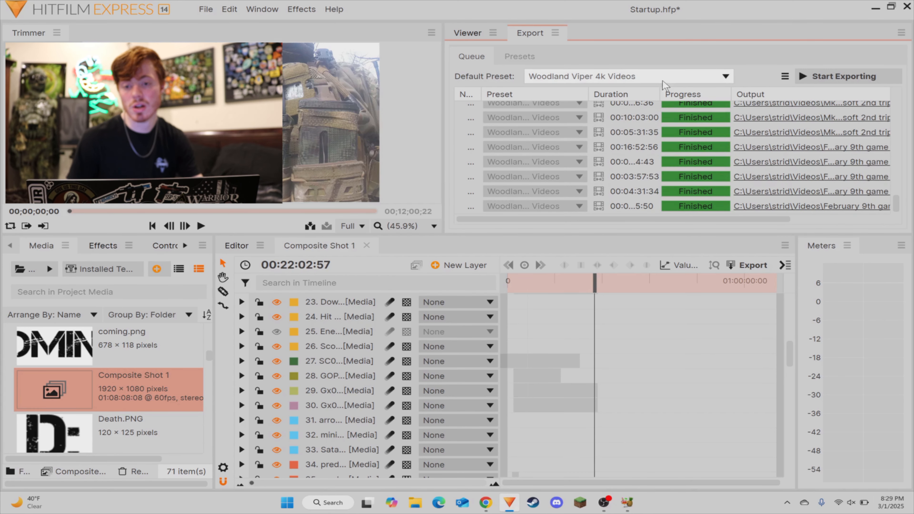
click(672, 80)
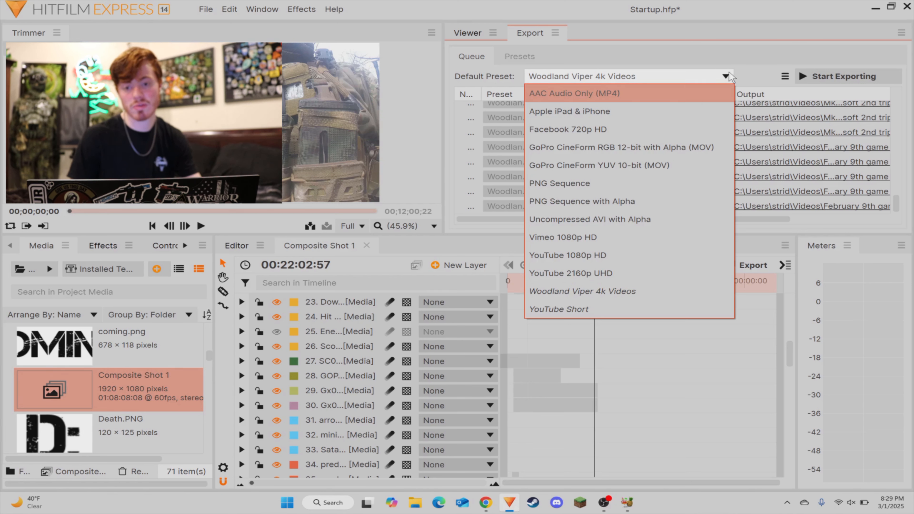
click(729, 78)
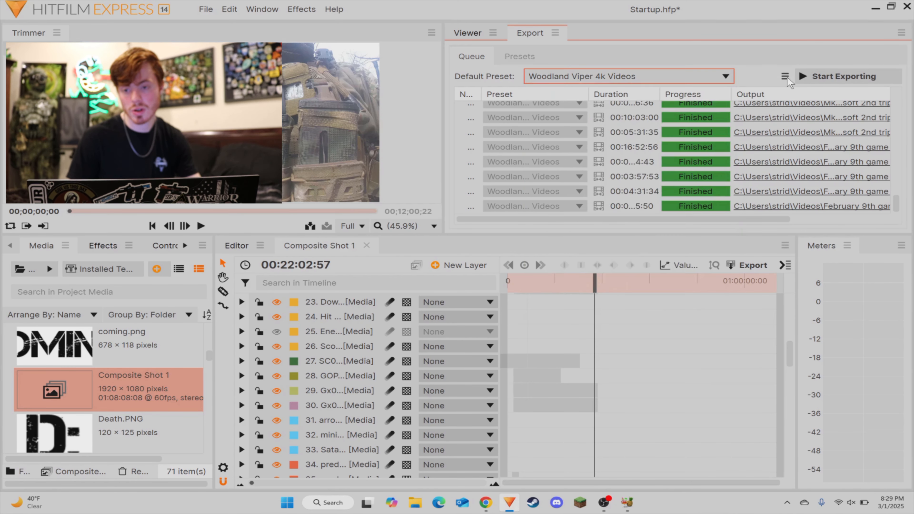
Step: Review the export, pre-render, quality profile, prompt, label and cache settings in the export options, then close them without changing anything
click(785, 76)
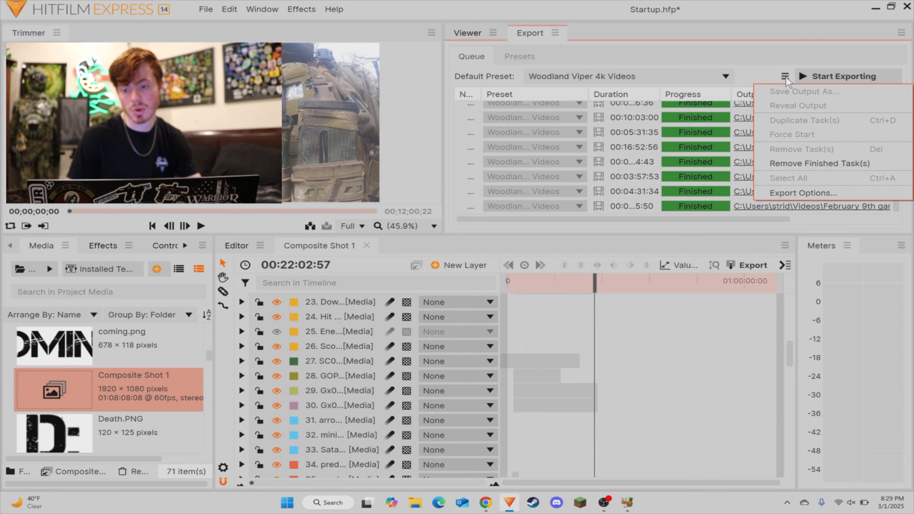
click(788, 193)
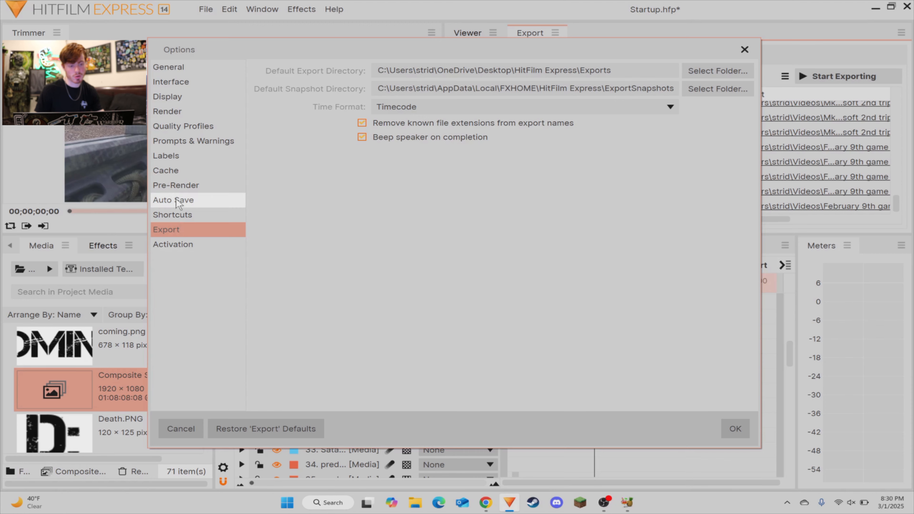
click(183, 186)
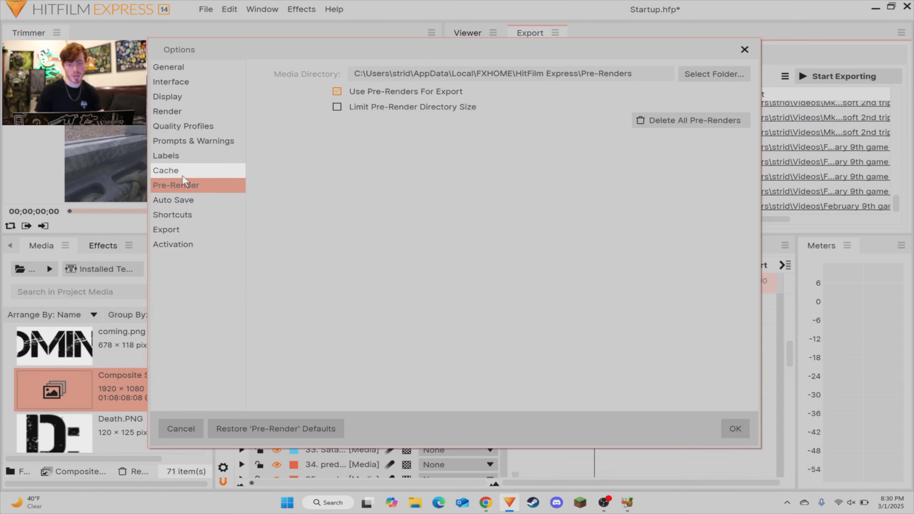
click(182, 127)
click(180, 141)
click(169, 155)
click(169, 171)
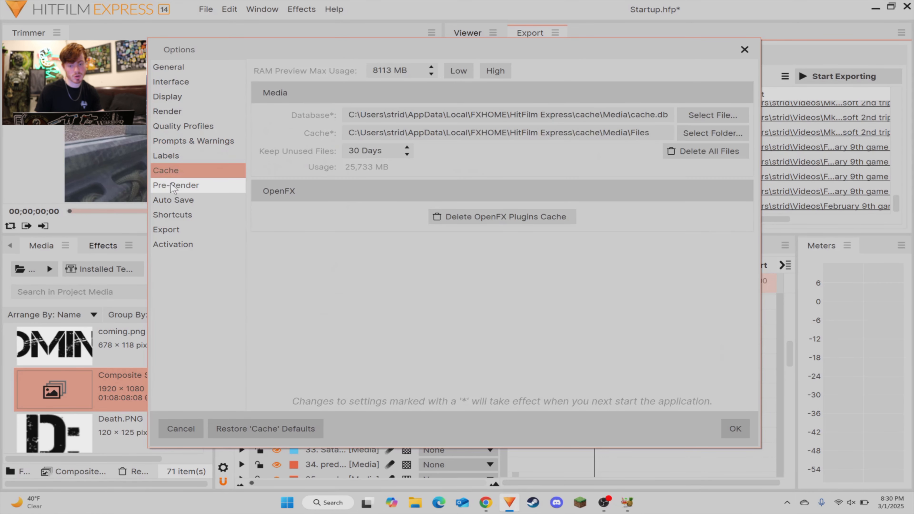
click(176, 184)
click(178, 170)
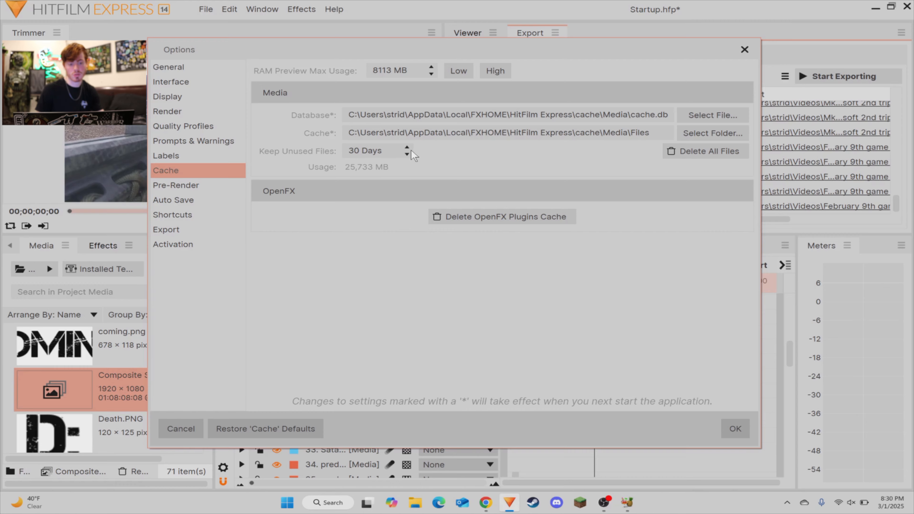
click(744, 49)
Step: Choose Woodland Viper 4k Videos as the default export preset
click(676, 77)
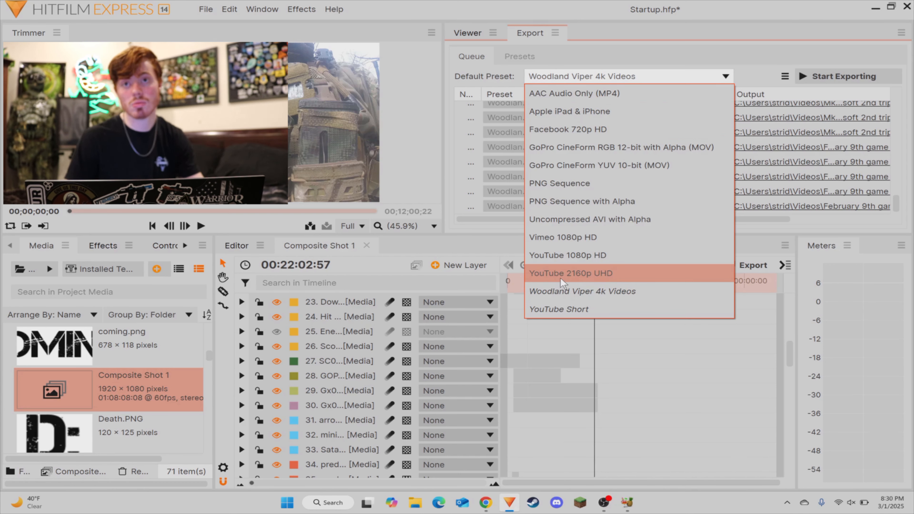
click(604, 295)
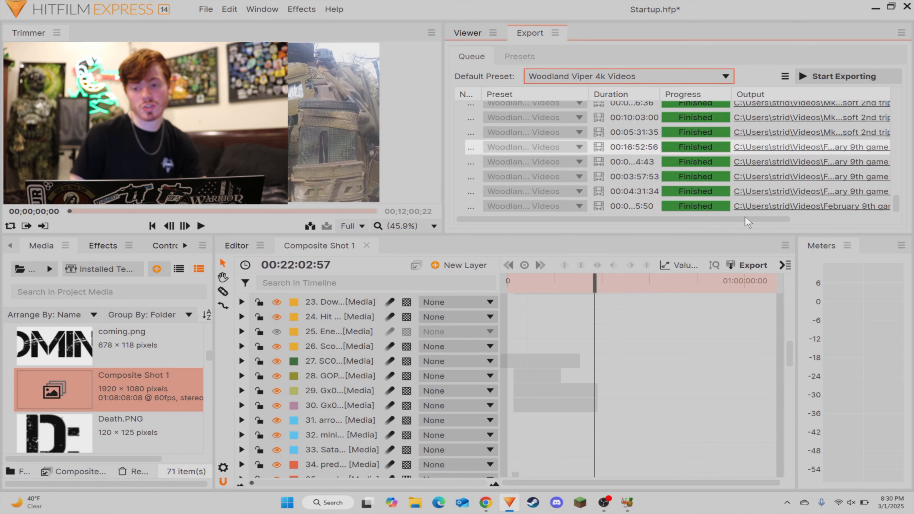
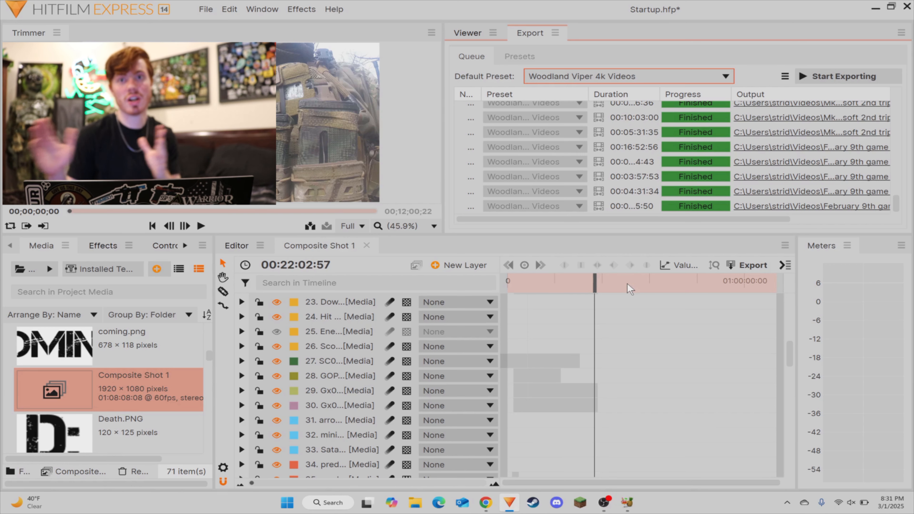
Step: Copy the Tally, Death, Kill and woodland overlay layers, numbers 36 to 39, in Composite Shot 1
drag(593, 290, 521, 287)
click(483, 35)
drag(252, 484, 266, 483)
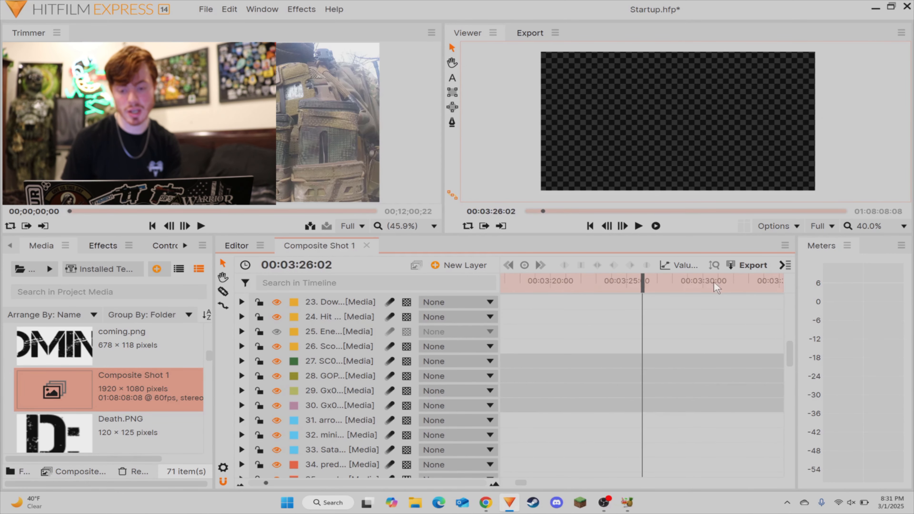
drag(690, 287, 536, 288)
scroll(603, 340, up, 3)
scroll(573, 313, up, 6)
scroll(338, 410, down, 10)
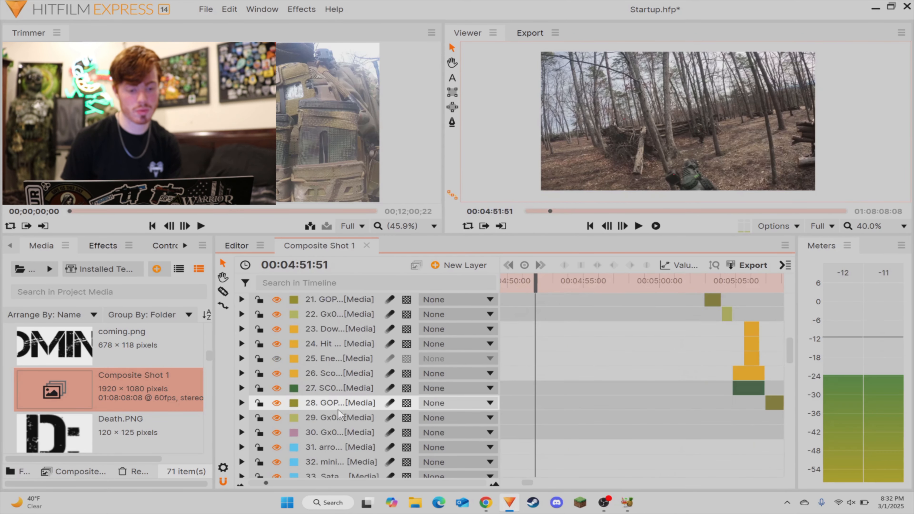
click(327, 353)
shift+click(332, 396)
key(ctrl+c)
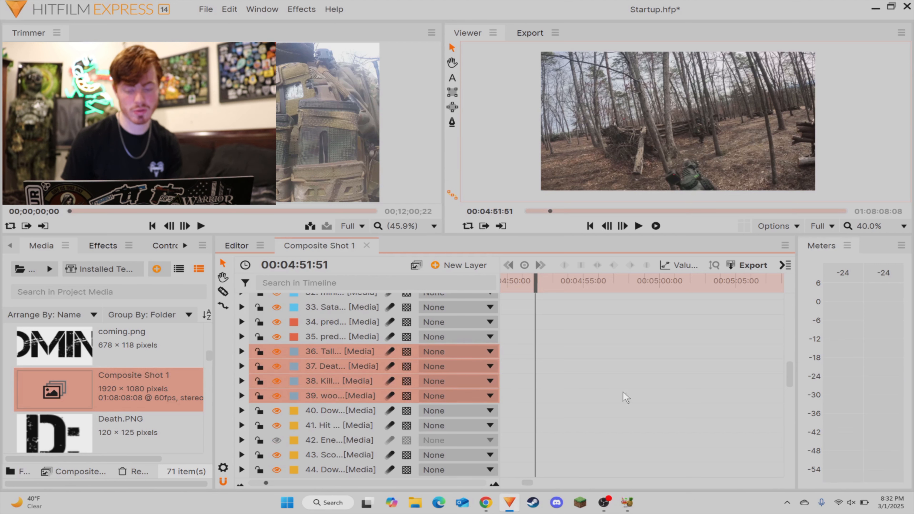
Step: Paste the four overlay layers above the other layers, starting at about 00:04:51, and inspect the individual overlays
key(ctrl+v)
click(574, 336)
drag(595, 333, 772, 337)
drag(655, 378, 730, 391)
click(607, 307)
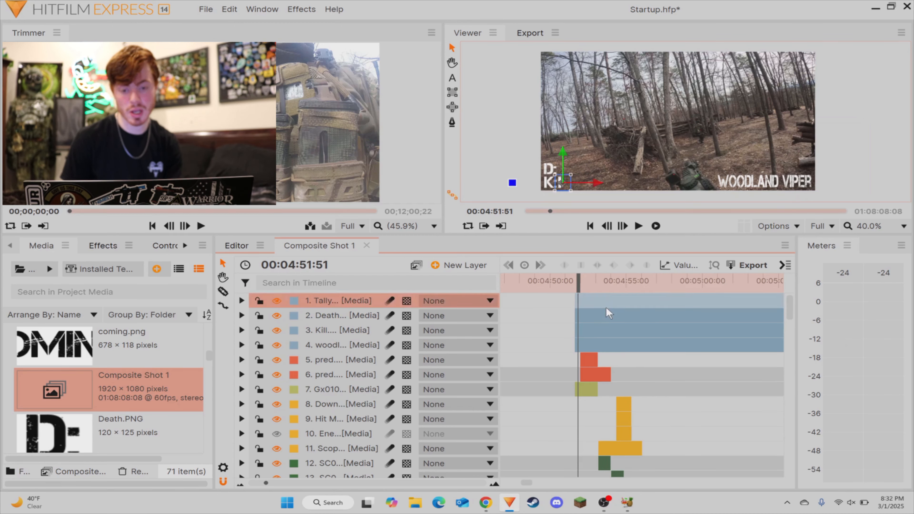
click(607, 320)
click(606, 330)
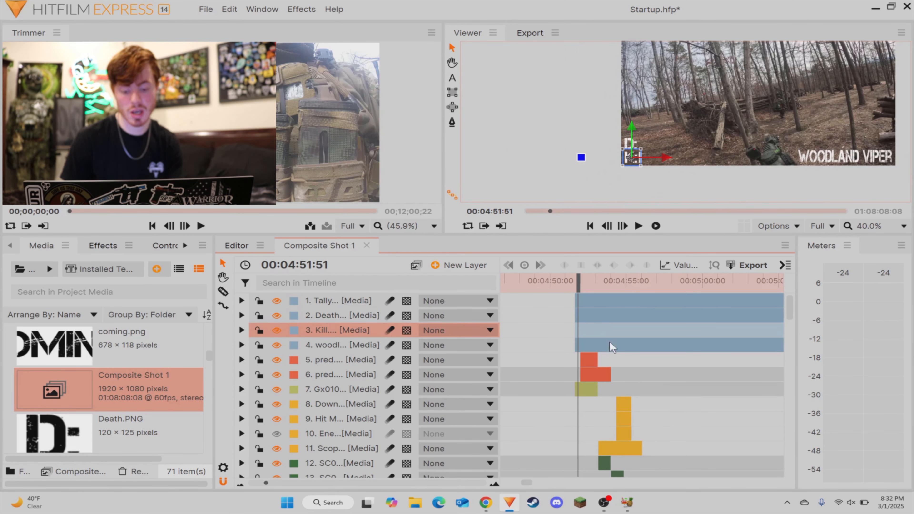
Step: Slice the Tally layer where the hit marker clips begin and delete the part before the cut
click(616, 284)
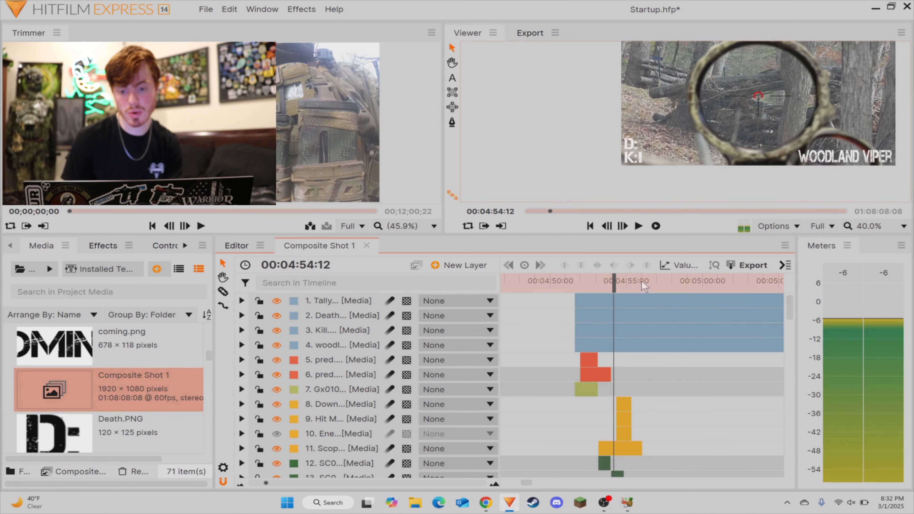
drag(266, 483, 279, 483)
key(space)
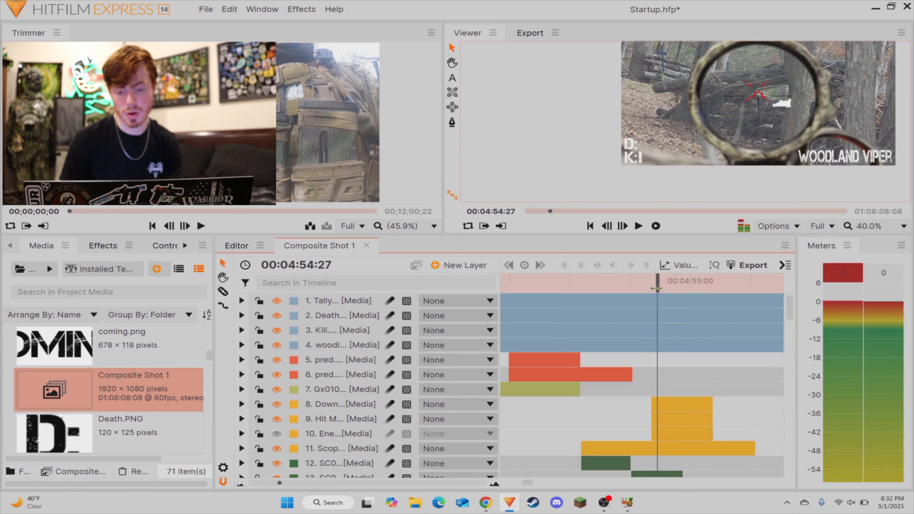
key(space)
key(c)
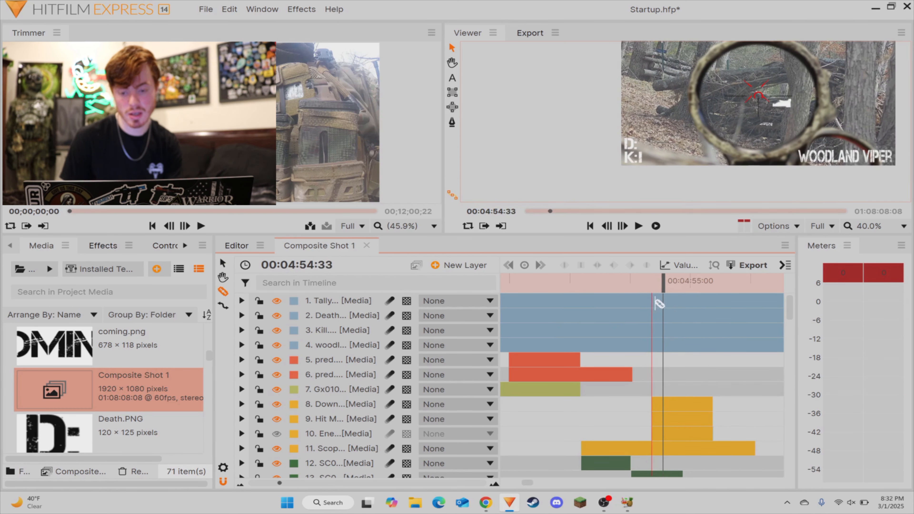
click(655, 303)
key(v)
click(634, 305)
key(Delete)
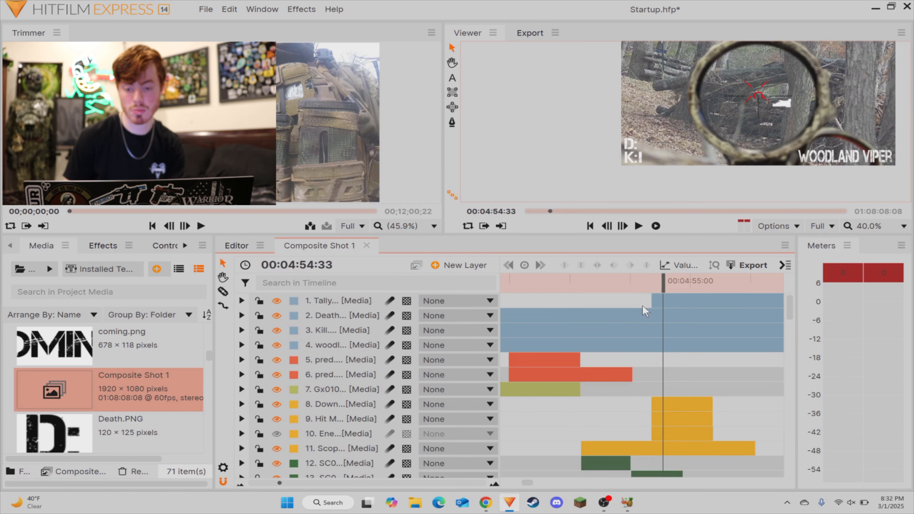
Step: Play back the composite around the hit marker to check when the kill tally appears
click(614, 285)
key(space)
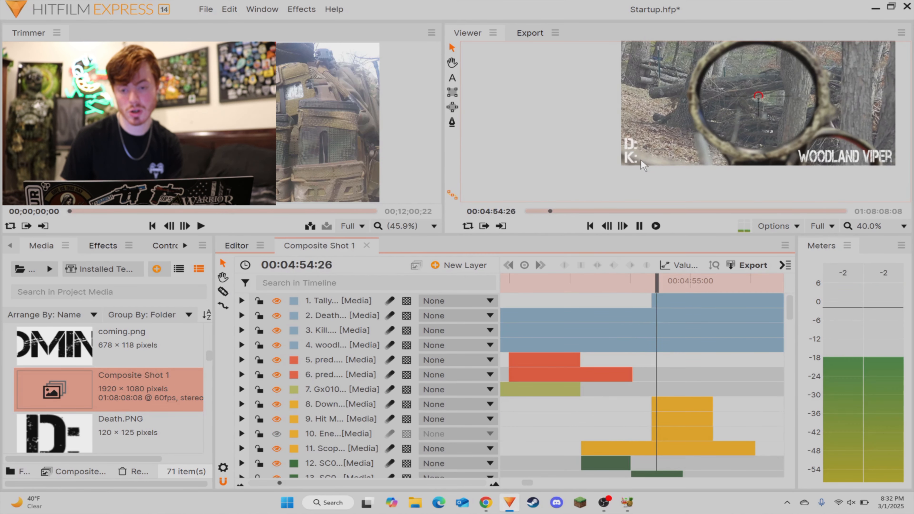
key(space)
scroll(633, 162, down, 2)
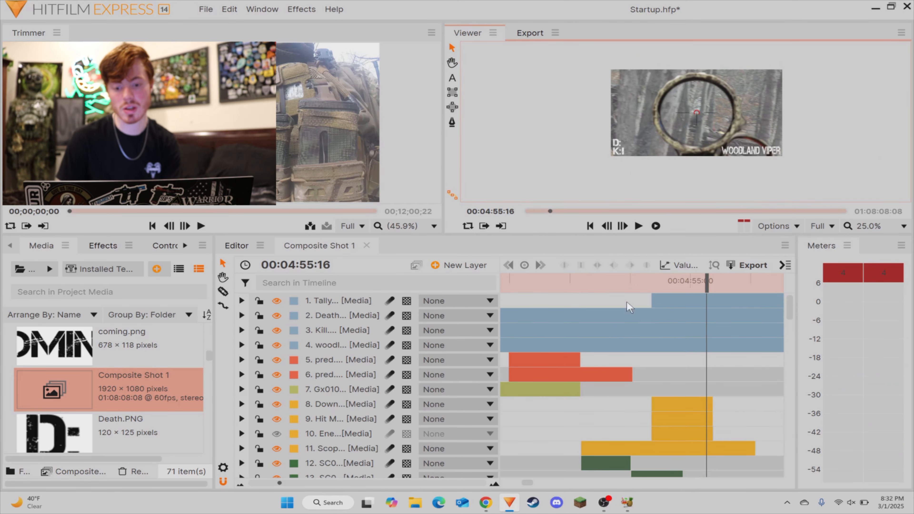
scroll(716, 295, down, 2)
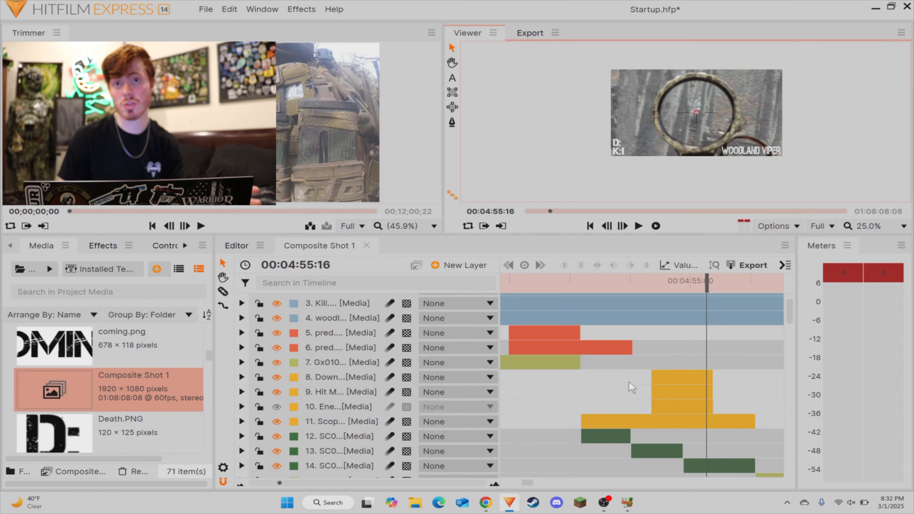
Step: Switch to YouTube Studio in Chrome and upload the video Ashran Airsoft Field Promo Final from the Videos folder
click(486, 504)
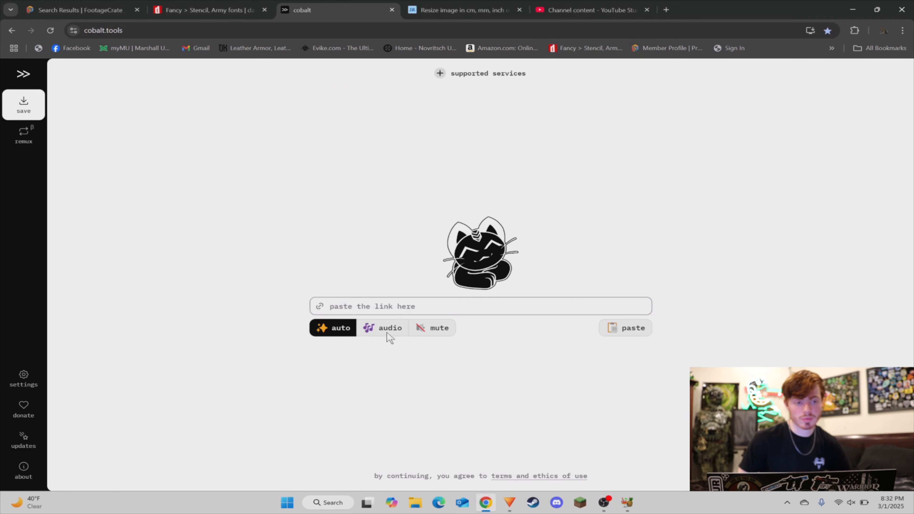
click(574, 11)
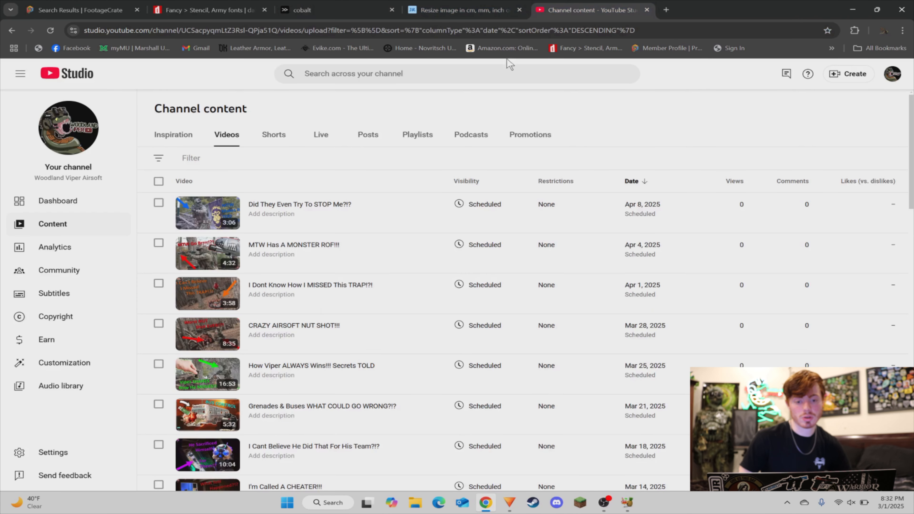
click(850, 76)
click(846, 95)
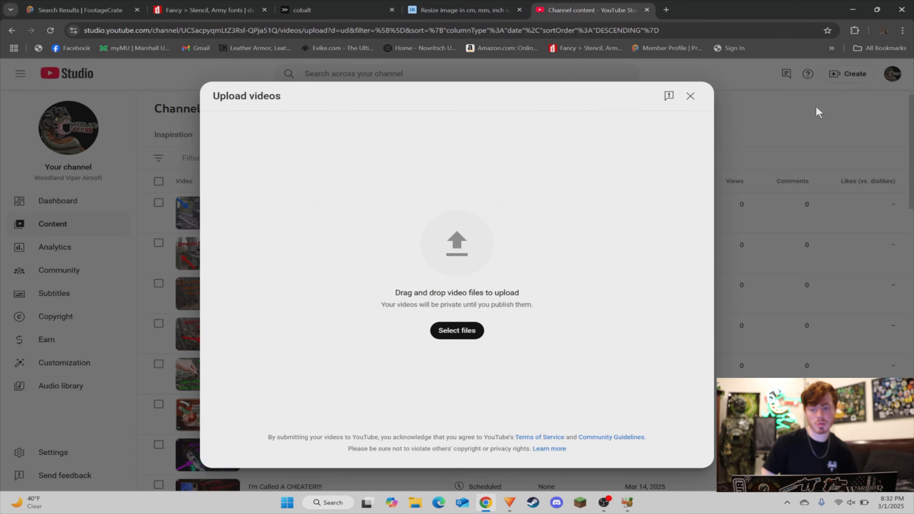
click(467, 330)
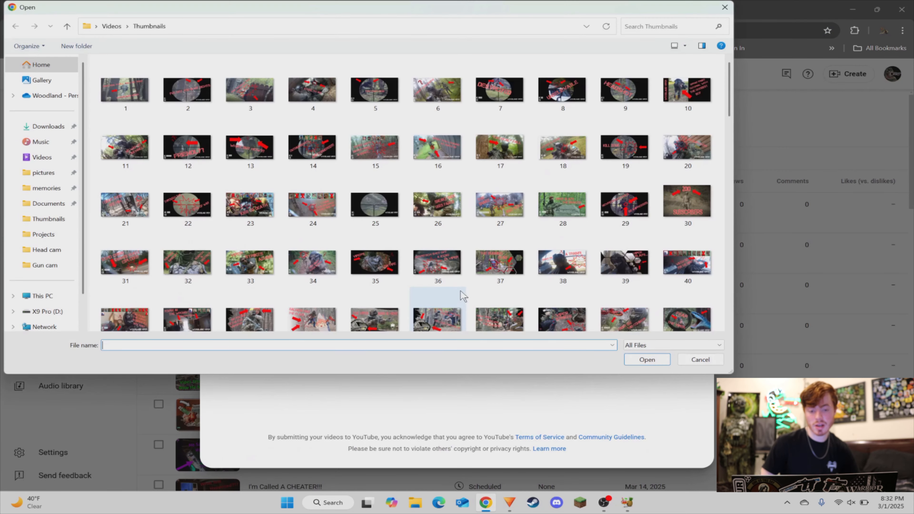
click(42, 157)
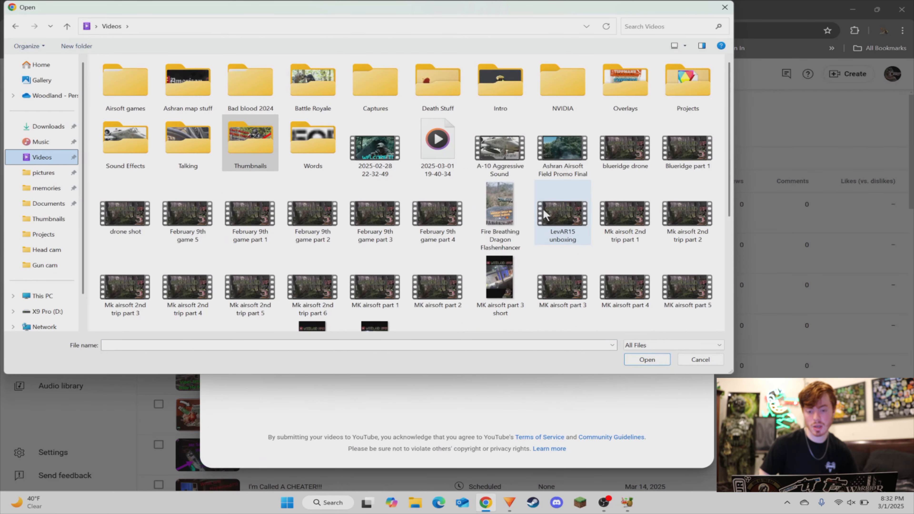
click(550, 166)
double_click(550, 167)
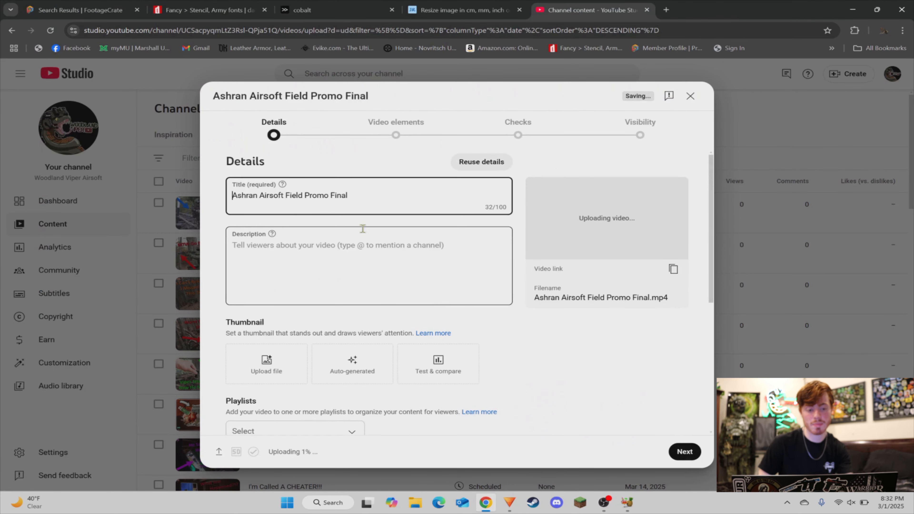
Step: Review the title and description fields, and set image 50 from the Thumbnails folder as the video's thumbnail
drag(376, 199, 275, 229)
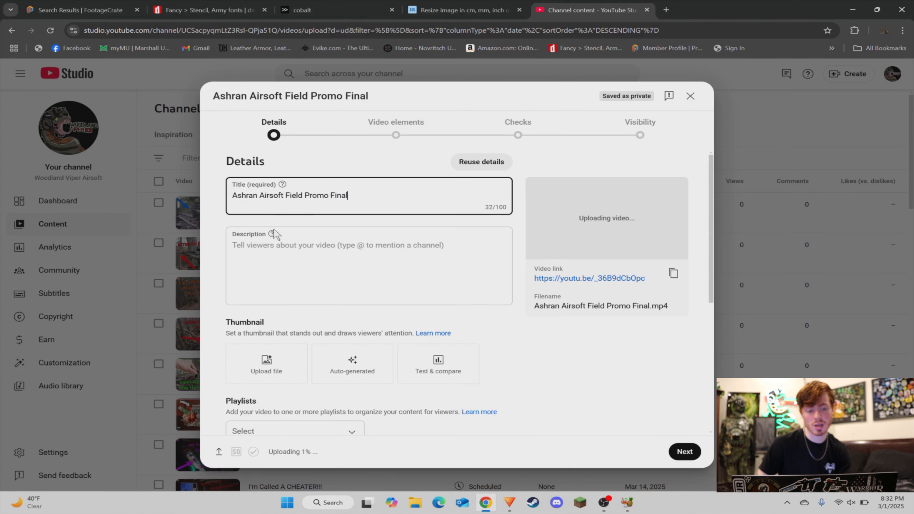
click(258, 258)
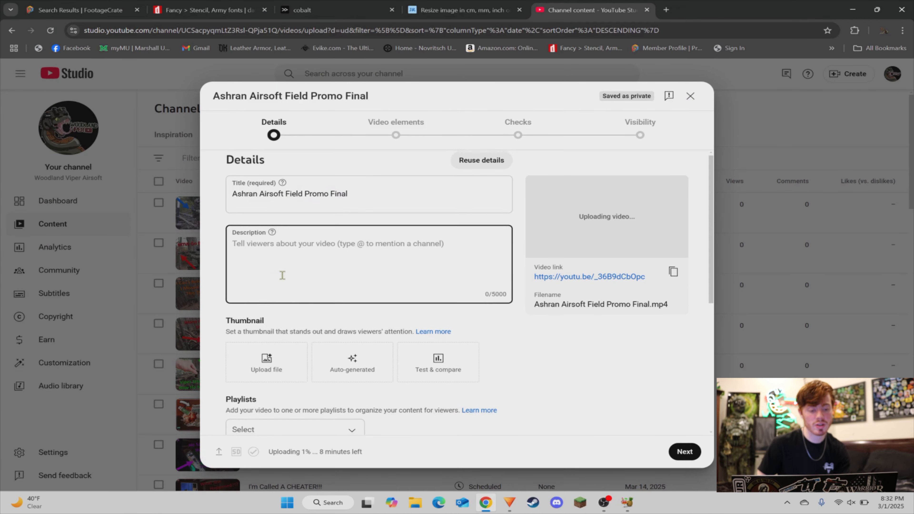
scroll(266, 266, down, 3)
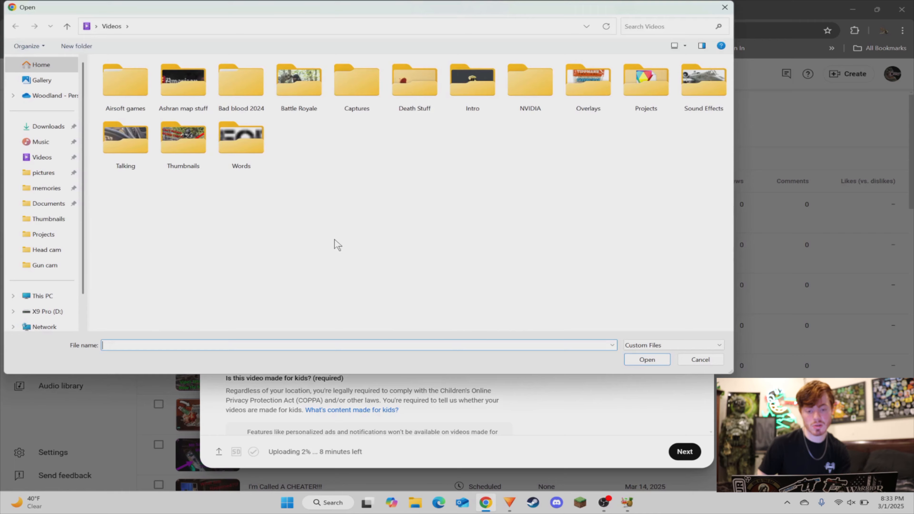
double_click(183, 144)
double_click(687, 319)
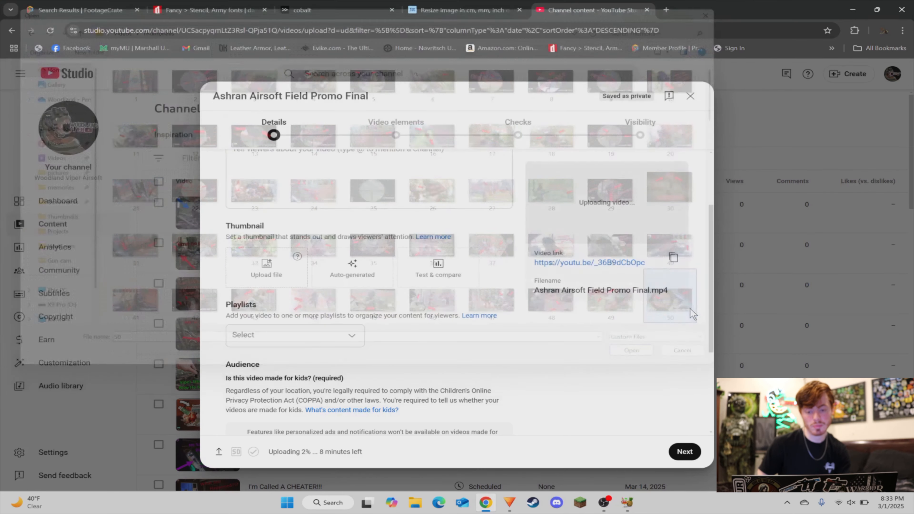
Step: Set the video's audience to not made for kids
scroll(476, 278, down, 4)
scroll(476, 278, down, 2)
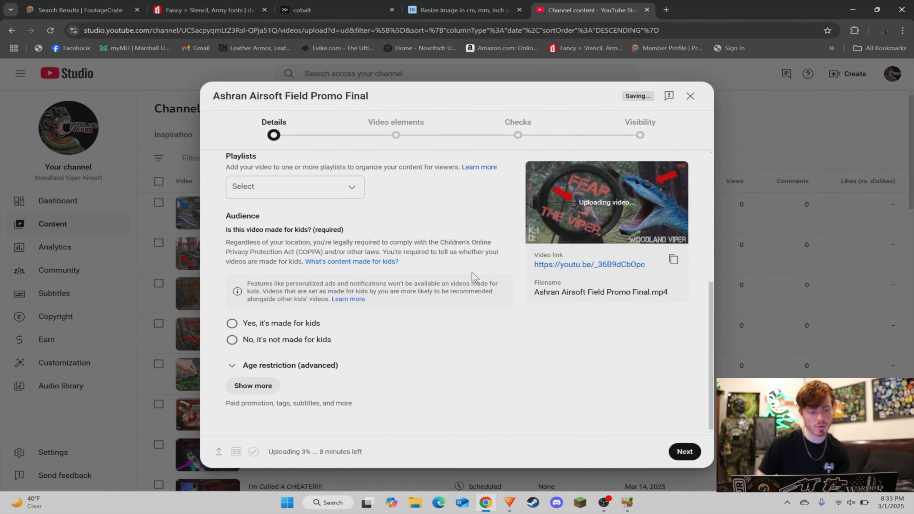
click(233, 340)
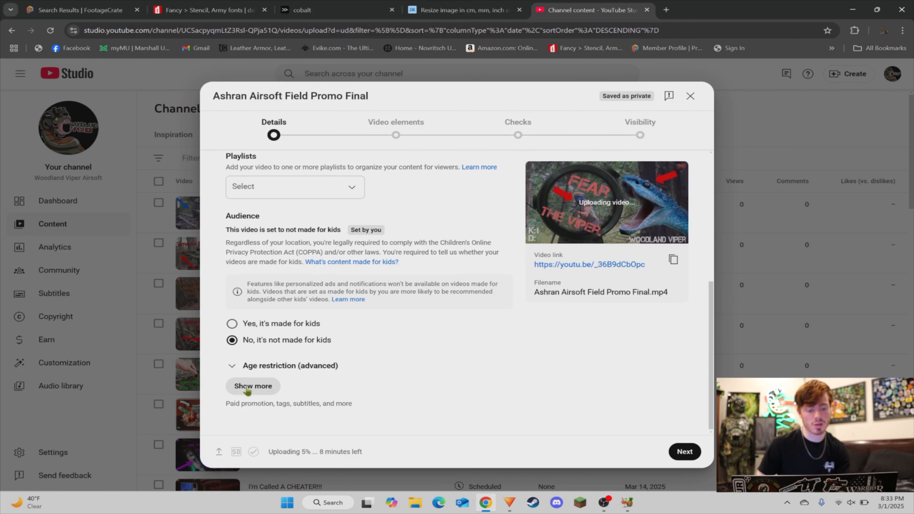
Step: Expand the additional video details and add the tags woodland, viper and airsoft
click(252, 387)
scroll(264, 354, down, 5)
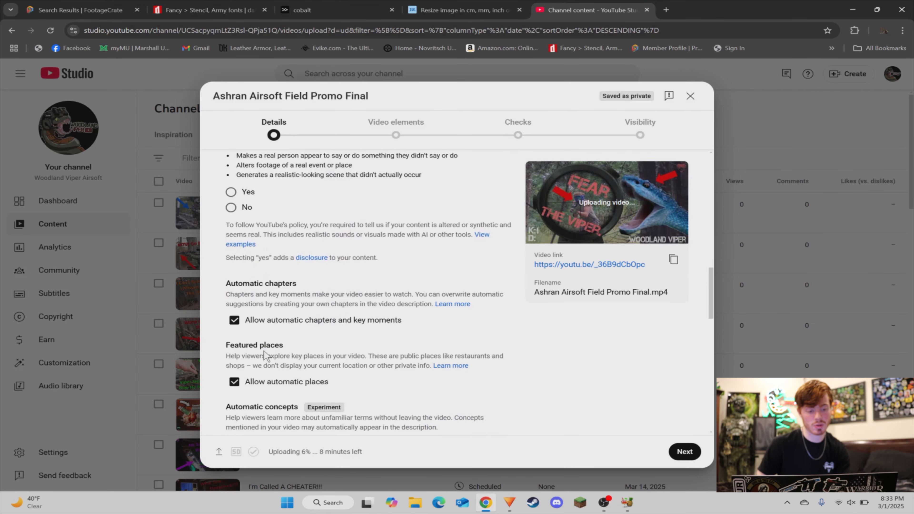
scroll(266, 355, down, 6)
click(257, 268)
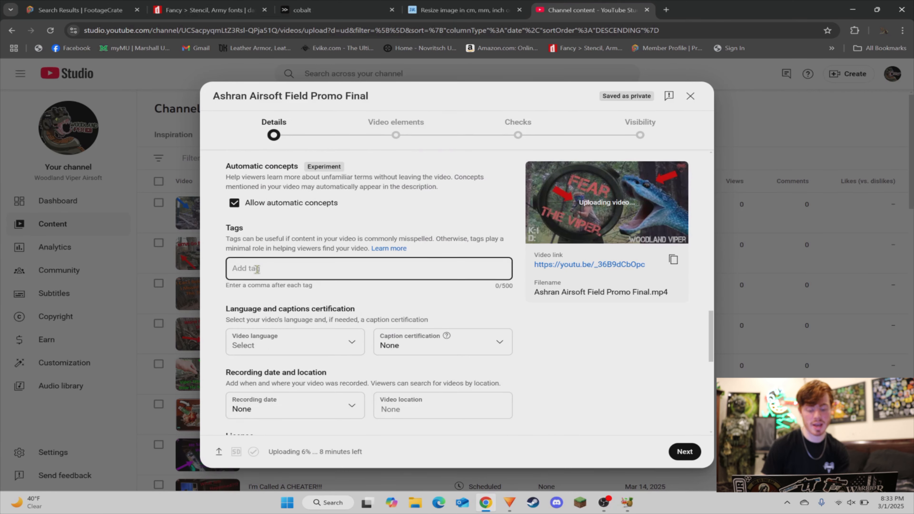
text(woodland)
key(Return)
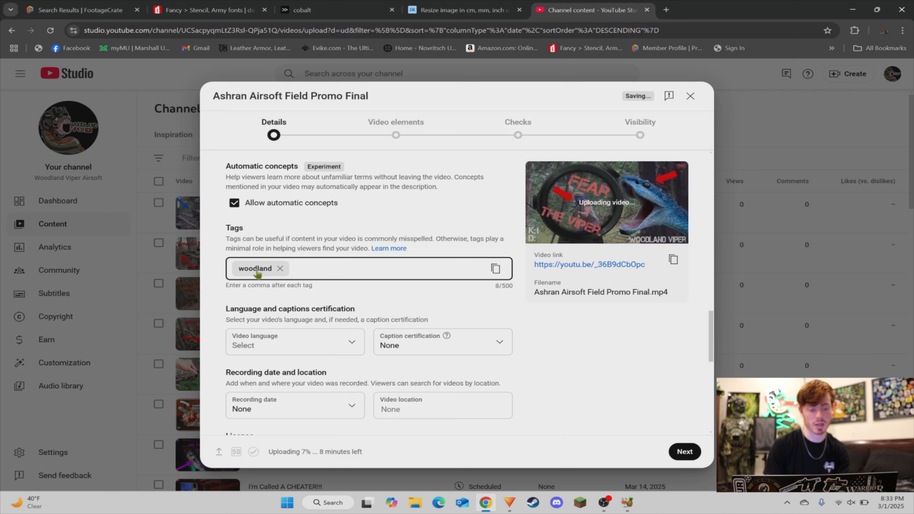
text(viper)
key(Return)
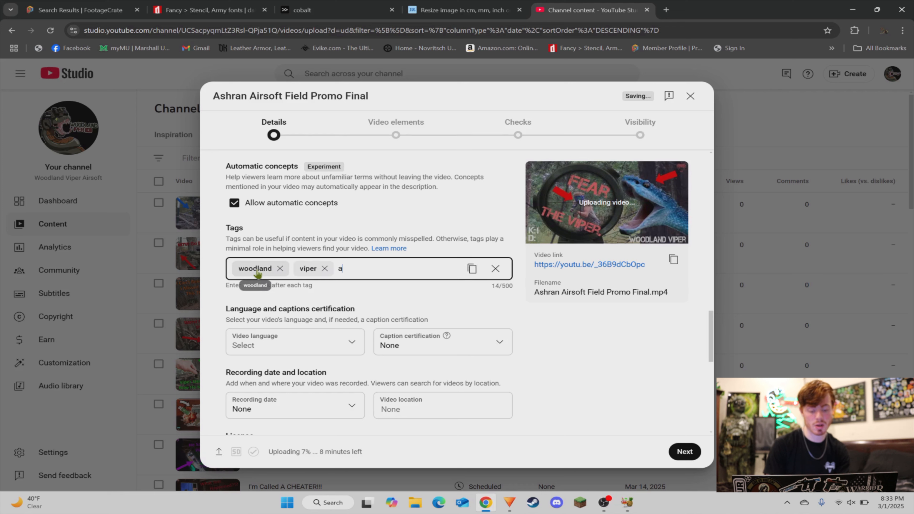
text(airsoft)
key(Return)
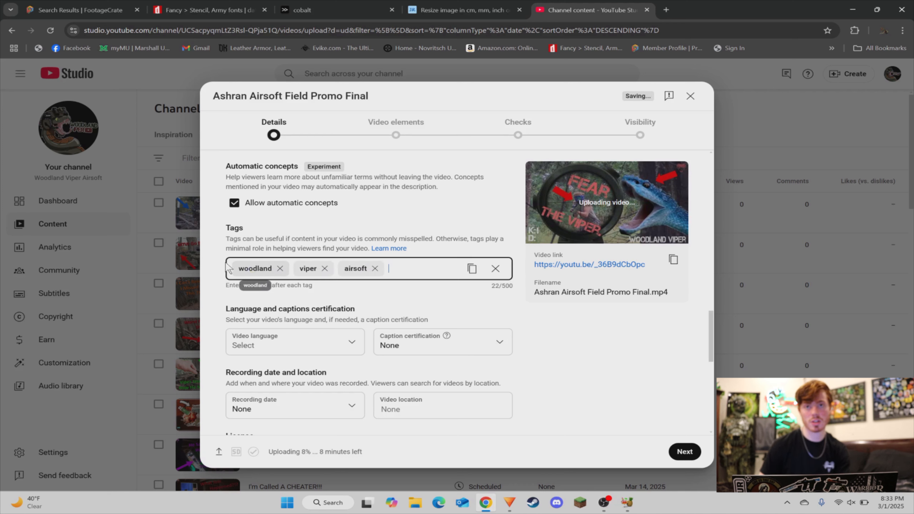